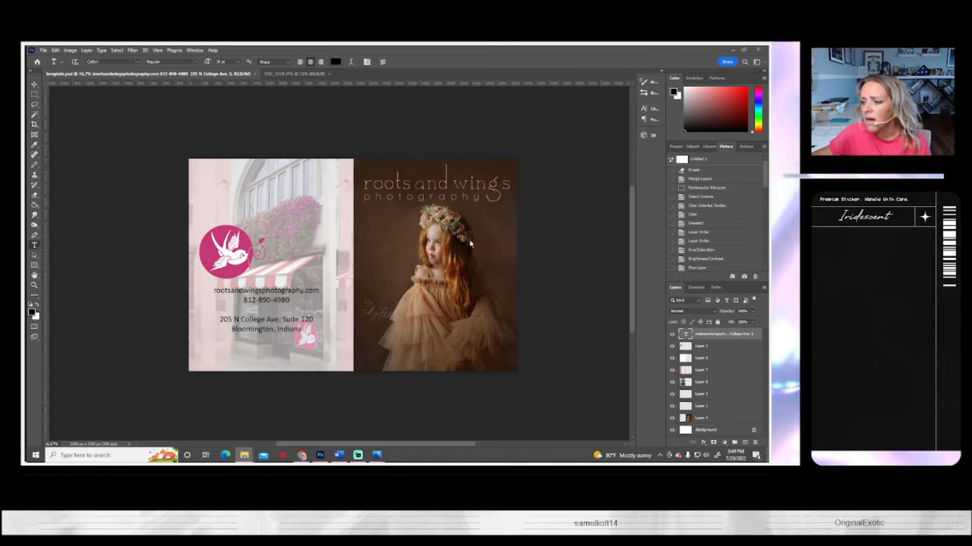
- Open the PSD composite of the girl on the armchair, and return to the studio photo of the man in the blazer
click(43, 50)
click(42, 68)
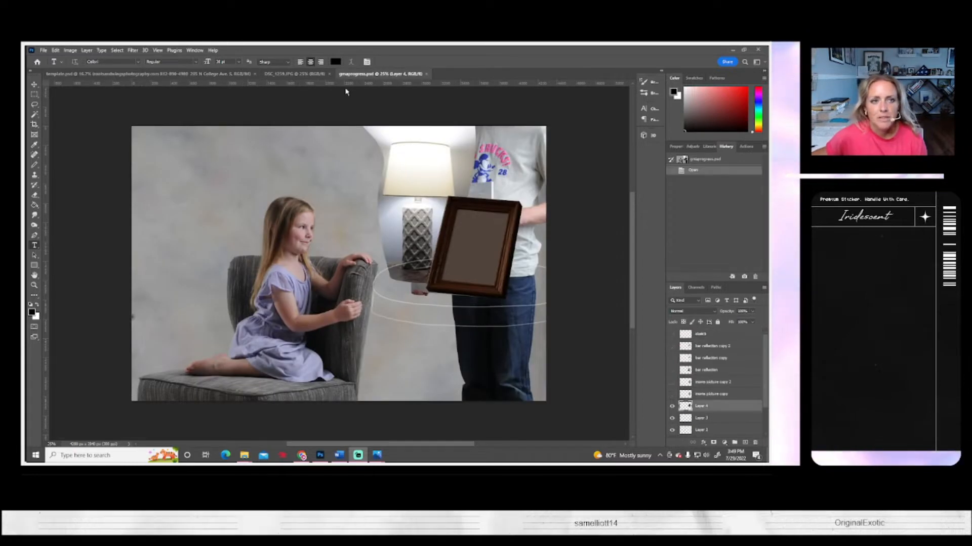
click(295, 74)
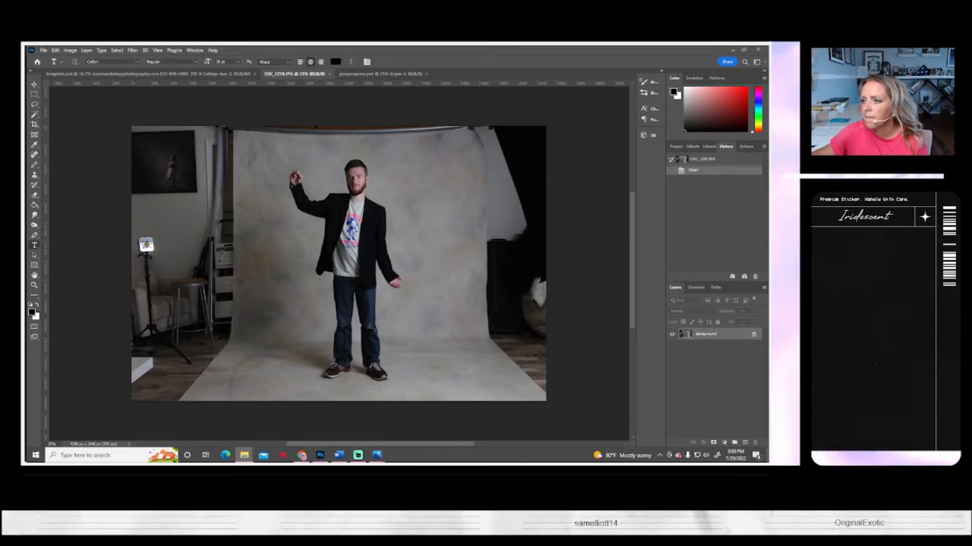
- View the castle photos DSC_5688 and DSC_5564 from the Disney wall folder, and close the image viewer
drag(766, 202, 427, 132)
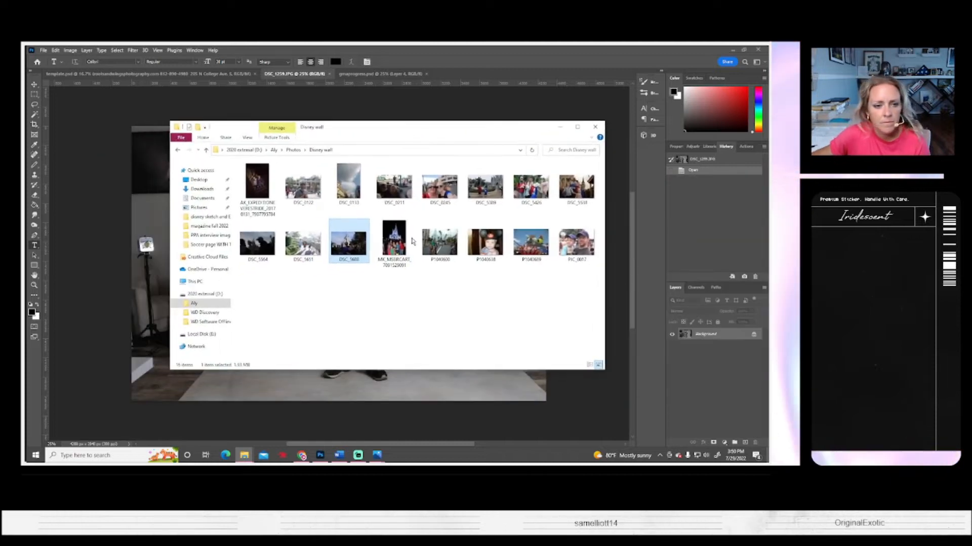
double_click(353, 254)
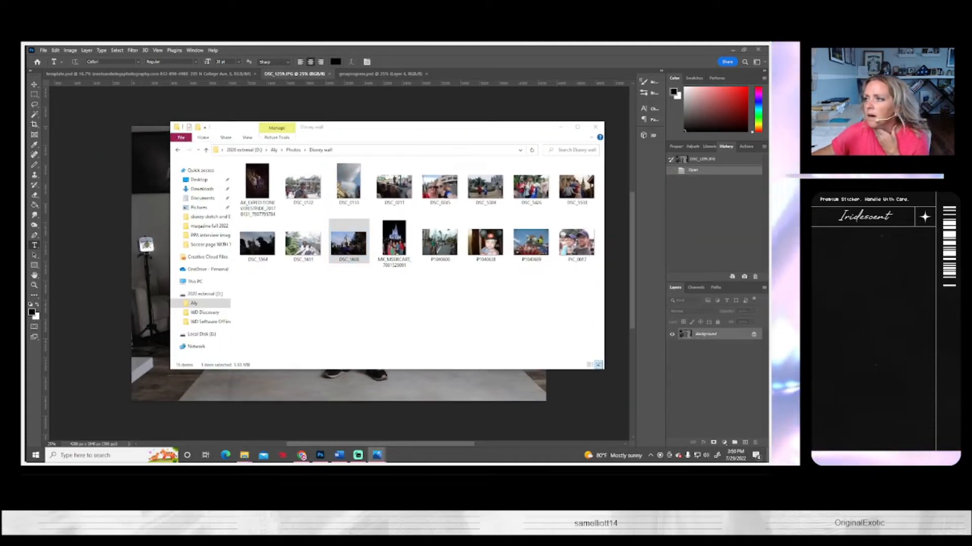
drag(767, 147, 269, 96)
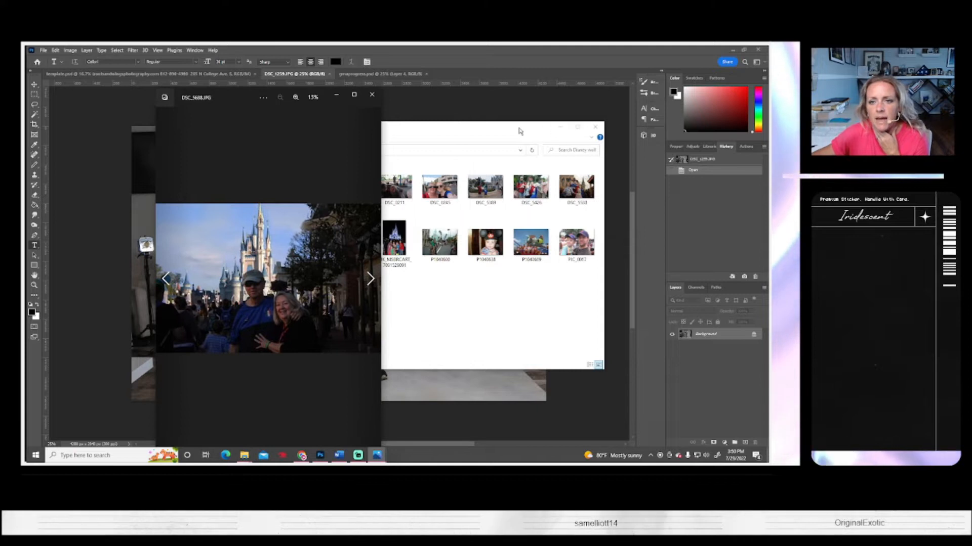
drag(534, 131, 767, 146)
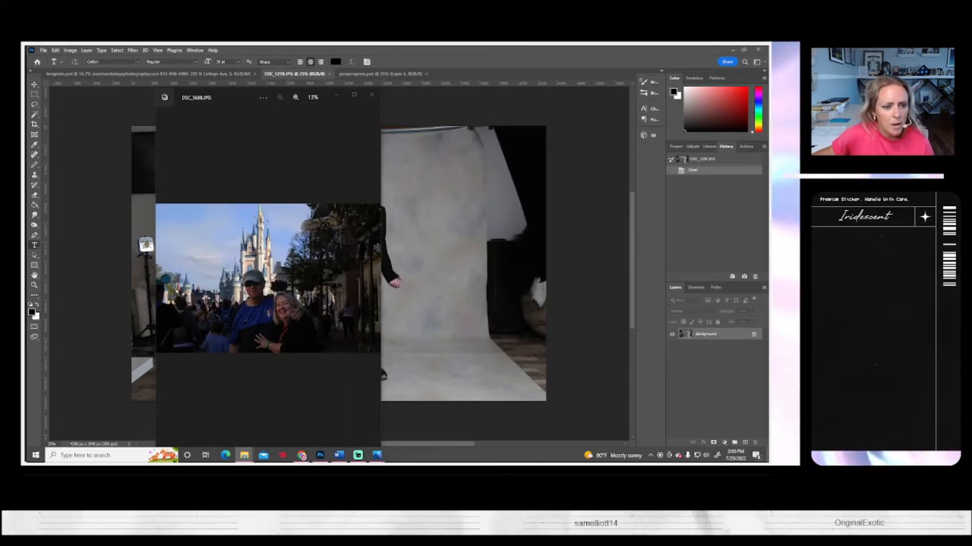
click(372, 95)
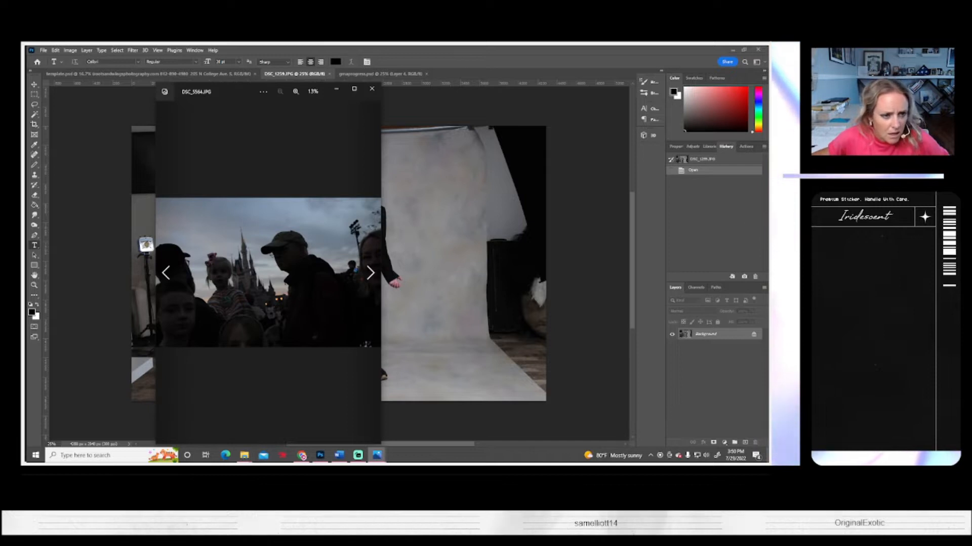
click(372, 89)
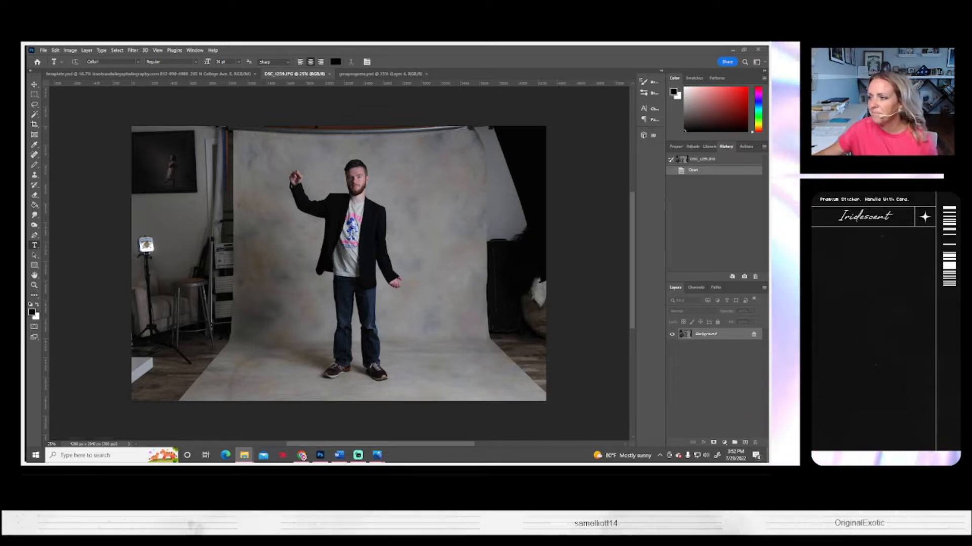
- Switch to the browser and examine the Partners statue reference image beside the posed studio photo
key(alt+Tab)
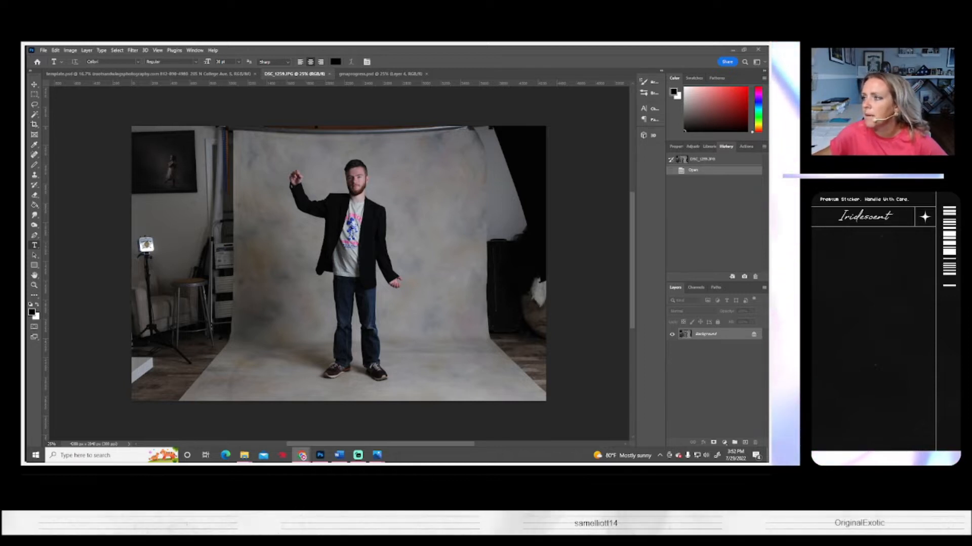
click(302, 455)
drag(372, 92, 360, 89)
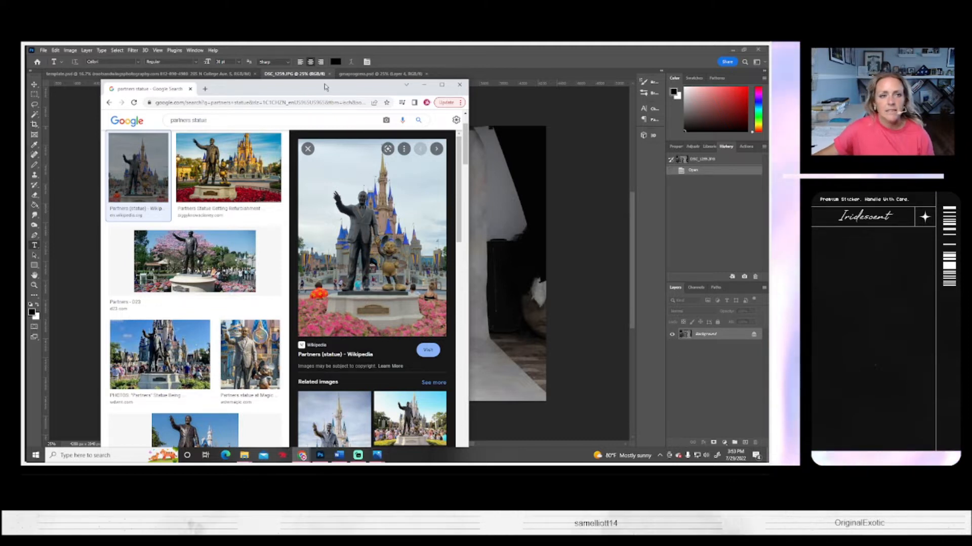
drag(324, 86, 768, 104)
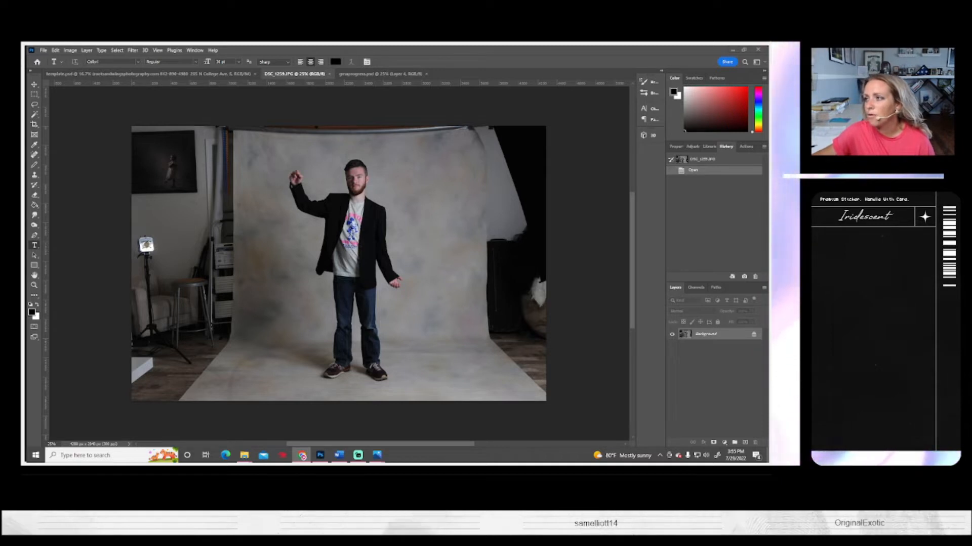
- View the Sugar Plum Kitties portrait full-window in the browser, and close it
drag(768, 133, 345, 90)
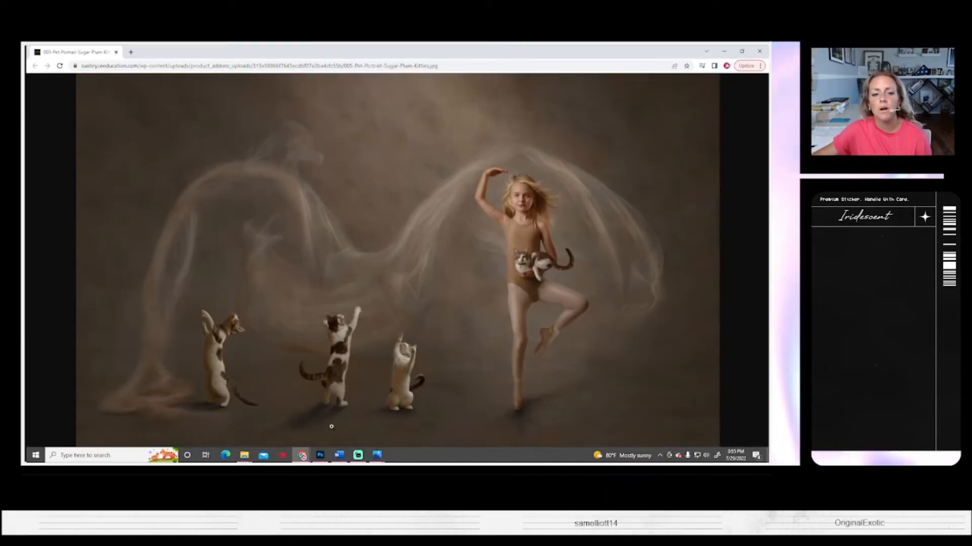
click(480, 82)
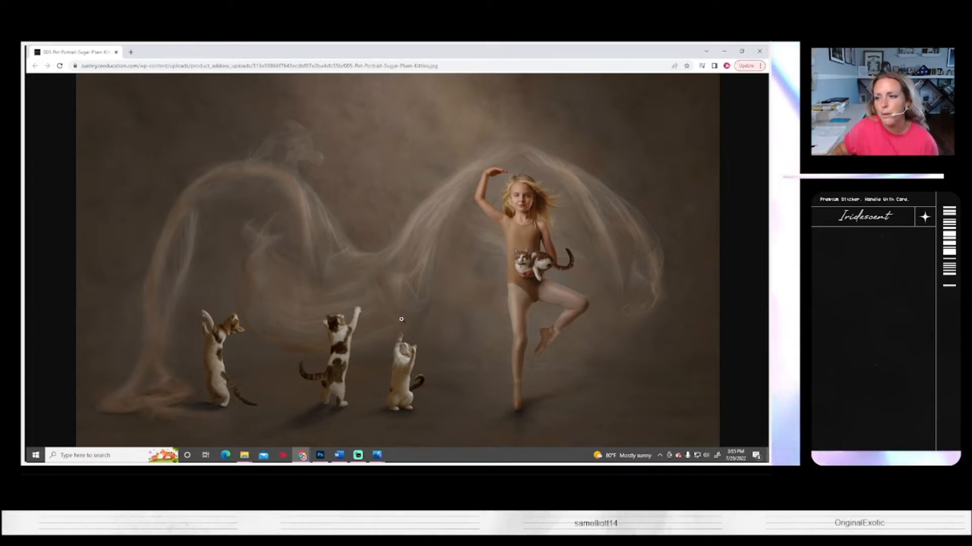
click(760, 50)
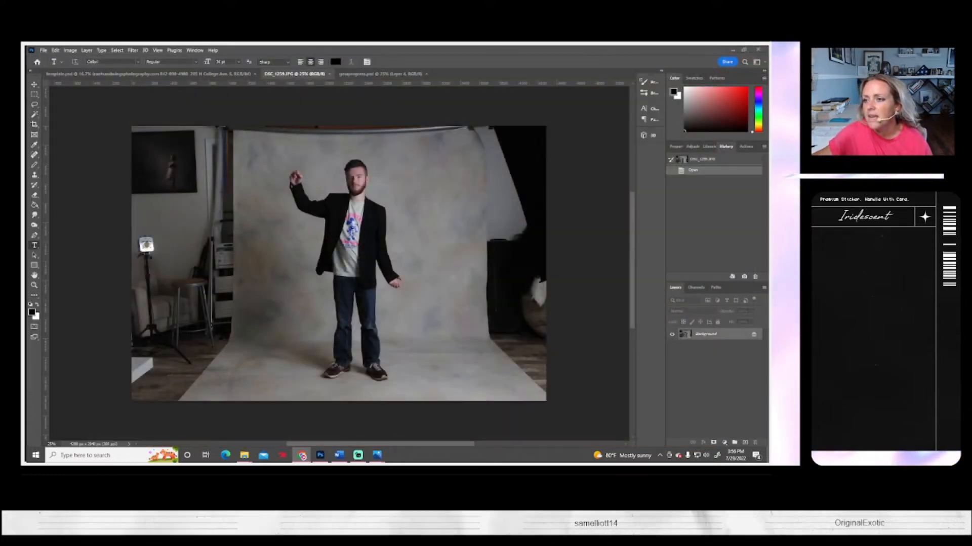
- View the dancer portrait with flowing pink fabric and the dark profile portrait in the browser, closing each one
drag(768, 147, 310, 78)
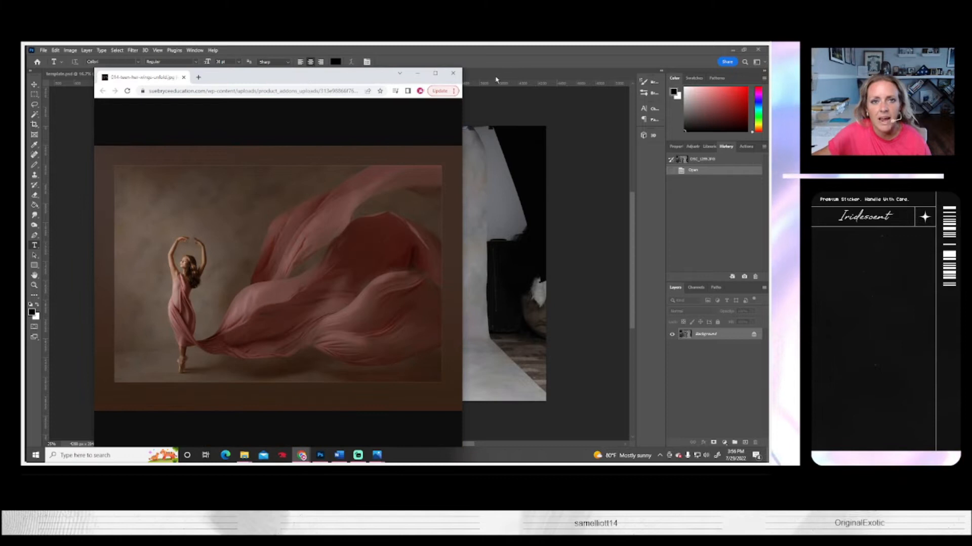
click(435, 73)
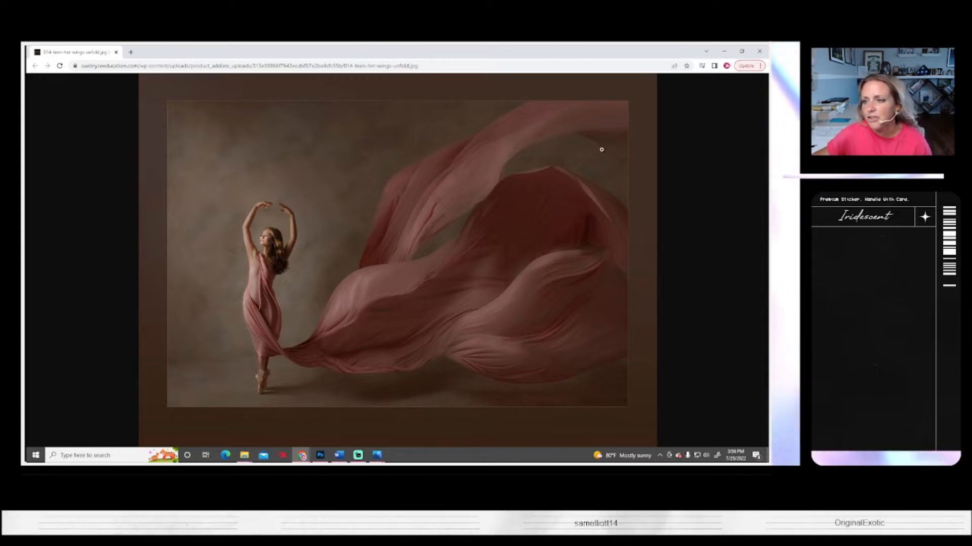
click(760, 53)
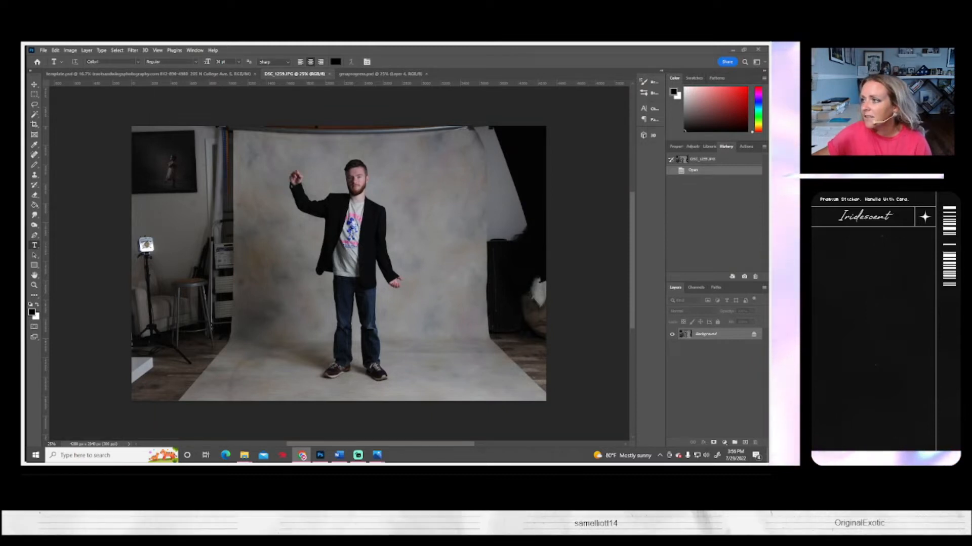
drag(767, 76, 403, 54)
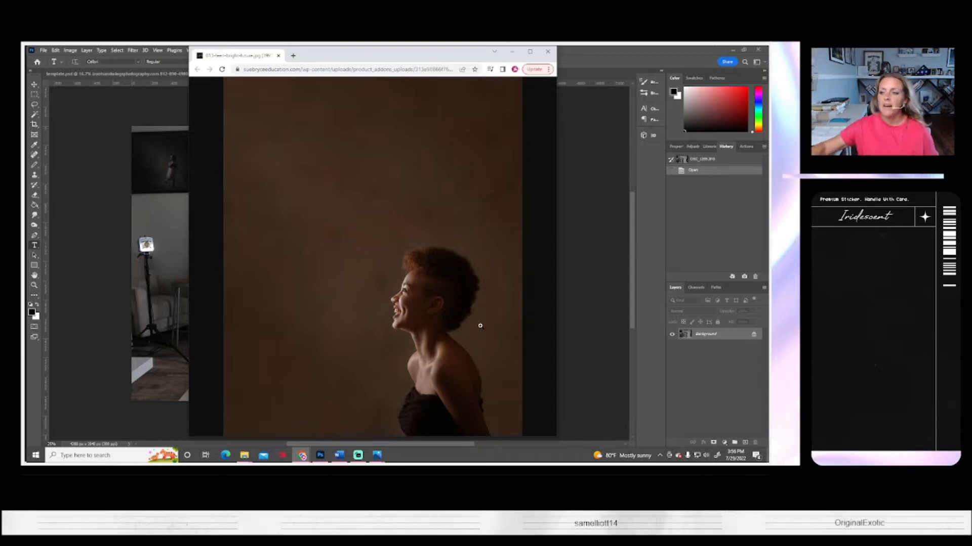
click(546, 52)
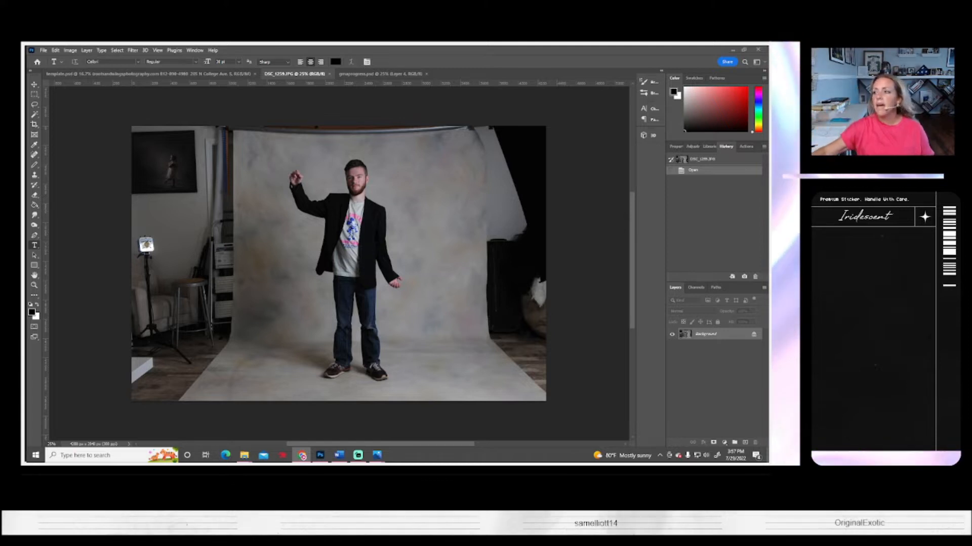
- View the little-brother movement composite full-window in the browser, and close it
drag(768, 110, 362, 65)
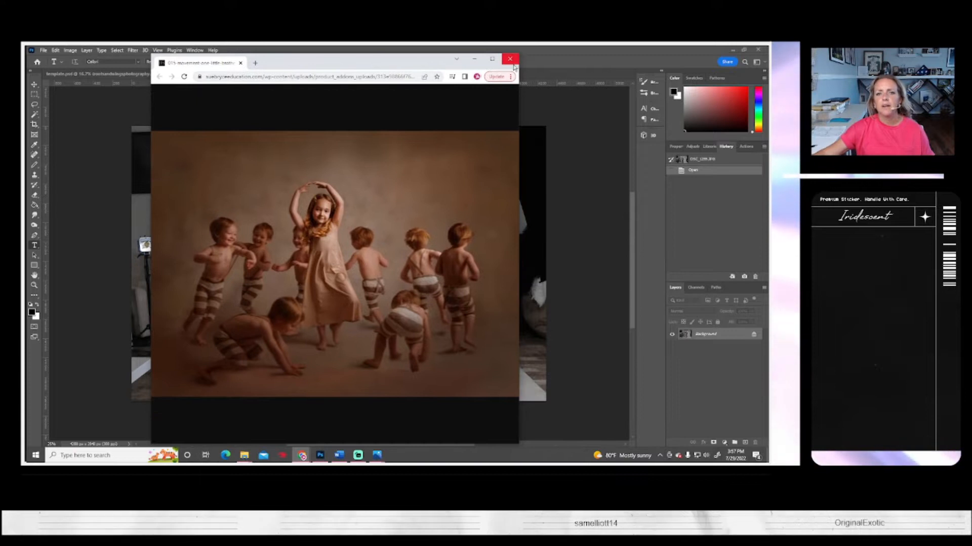
click(492, 59)
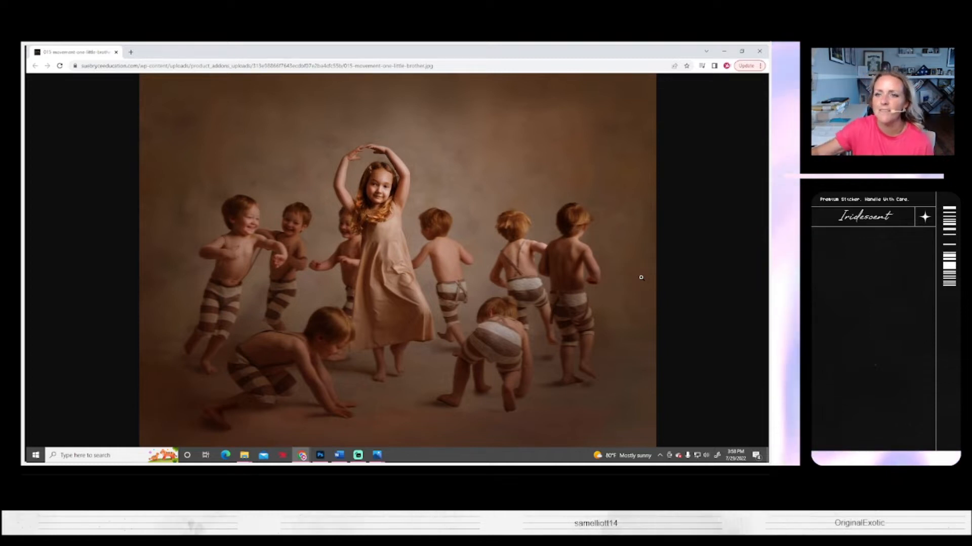
click(760, 52)
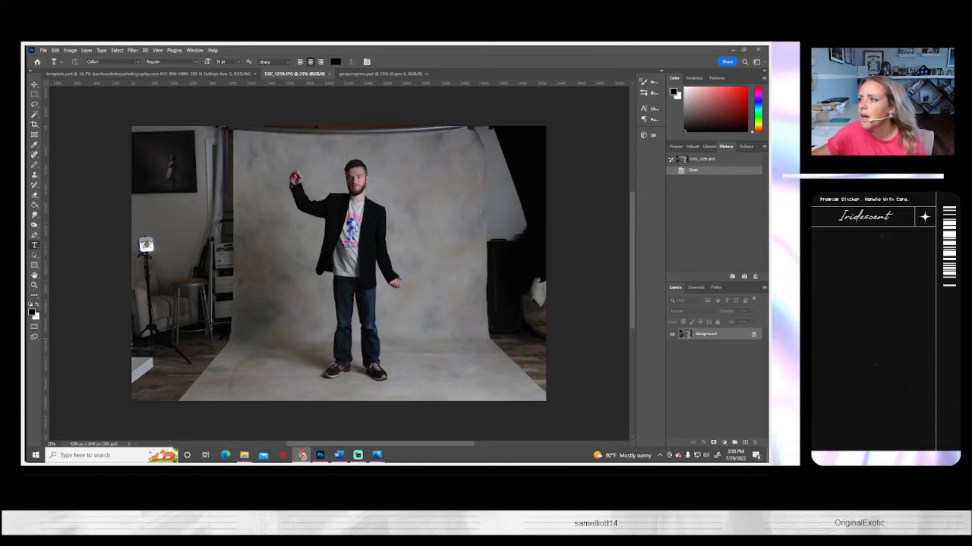
- Examine the lamplit family portrait of the man and girl full-window in the browser, and close it
drag(768, 164, 325, 90)
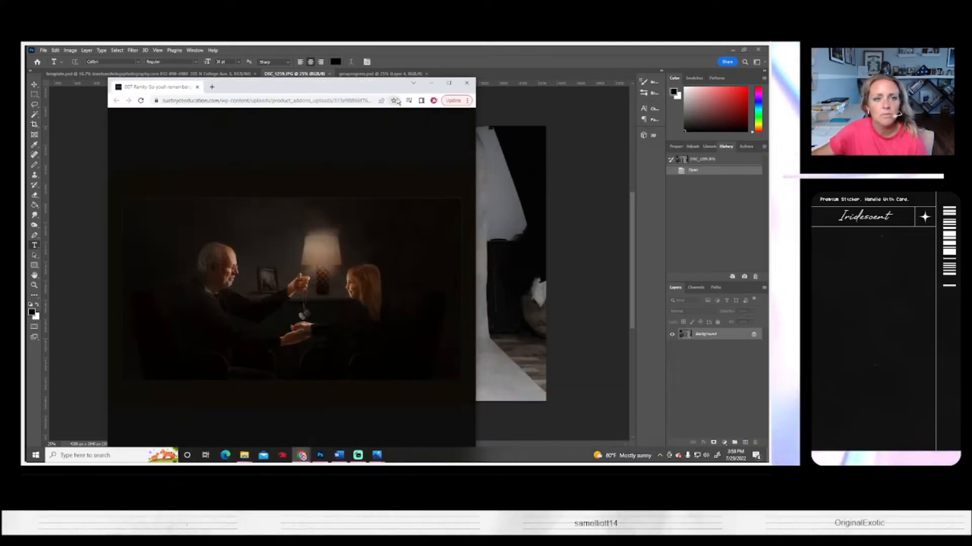
click(448, 83)
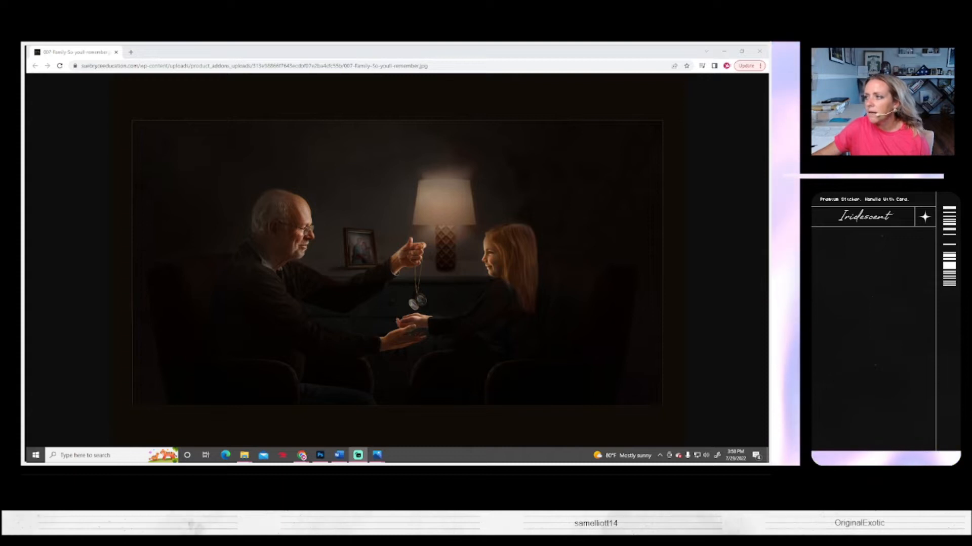
key(alt+Tab)
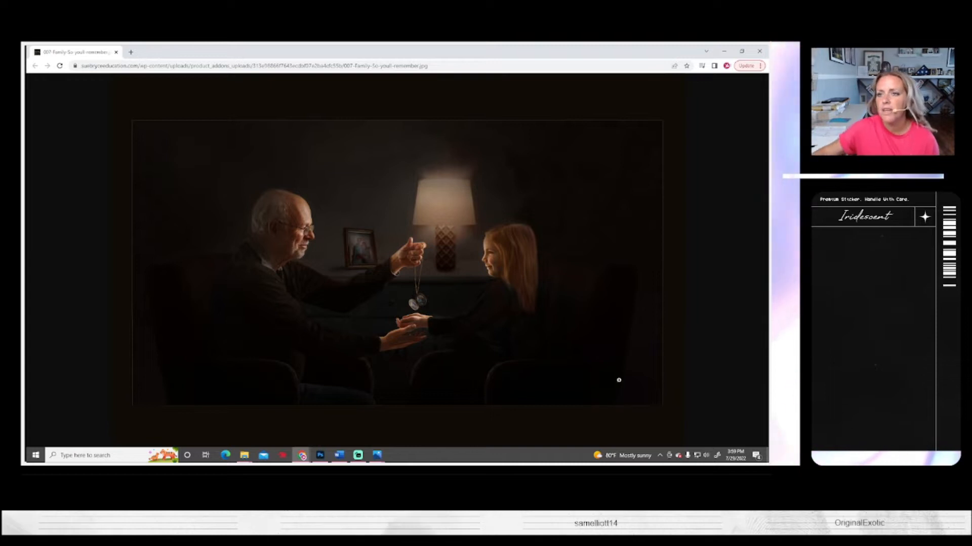
click(760, 51)
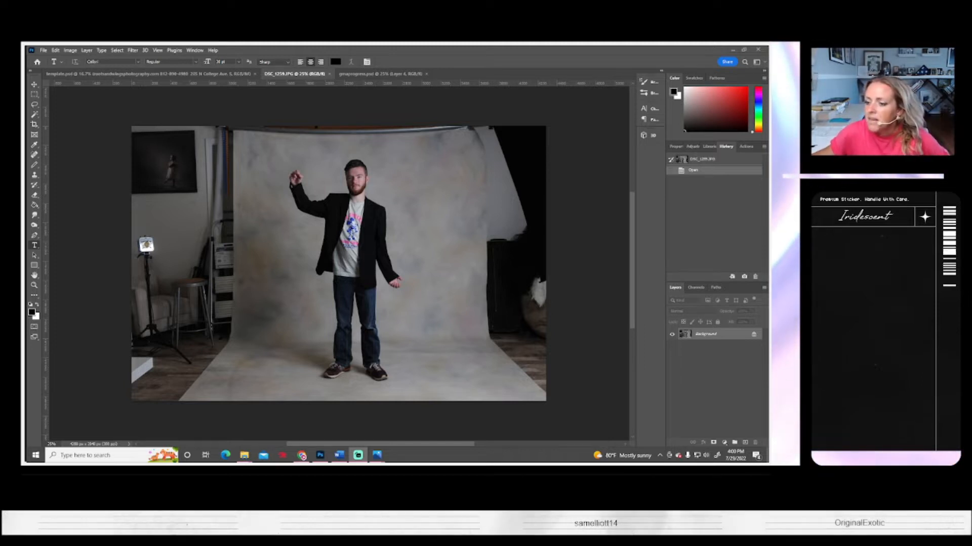
- View the family castle photo and the studio shots of the girl with her doll, and close the image viewer
click(244, 455)
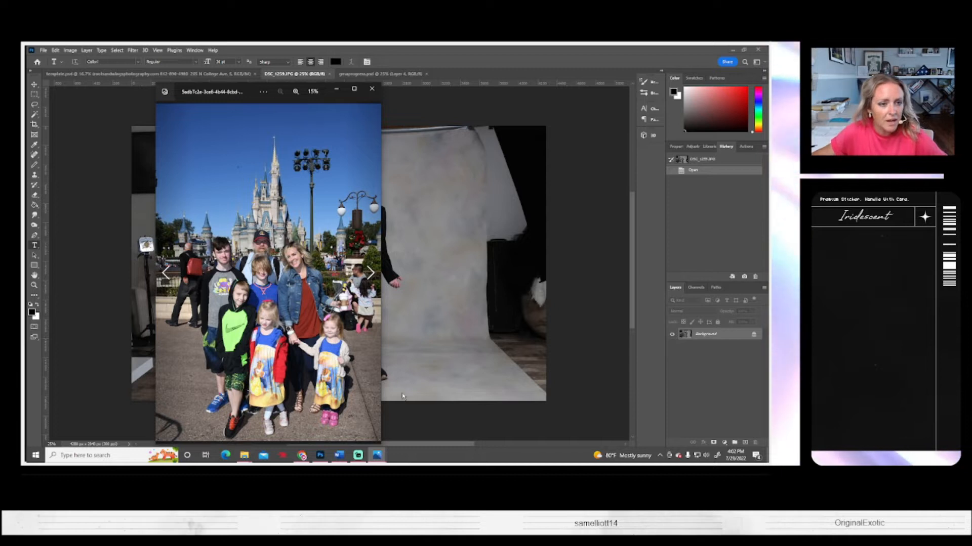
click(372, 88)
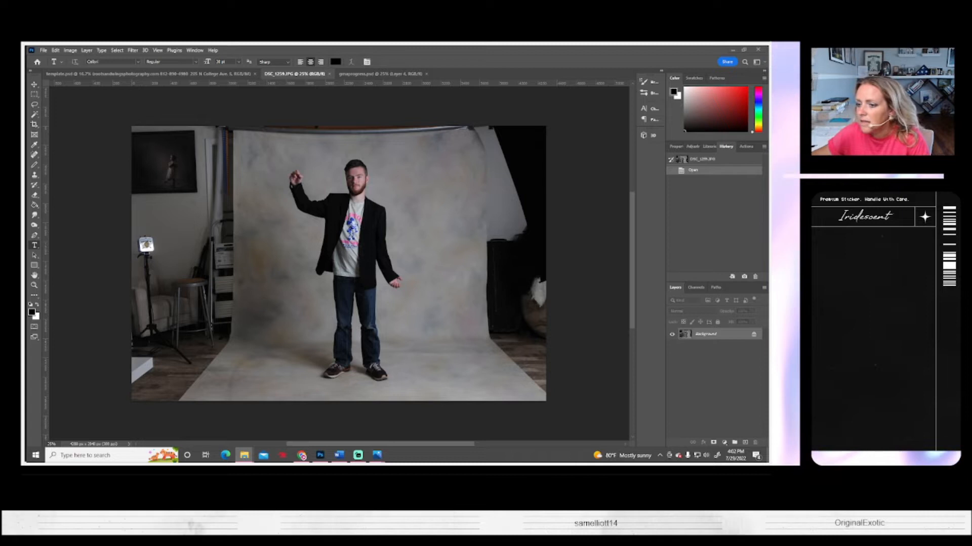
key(super+d)
key(super+d)
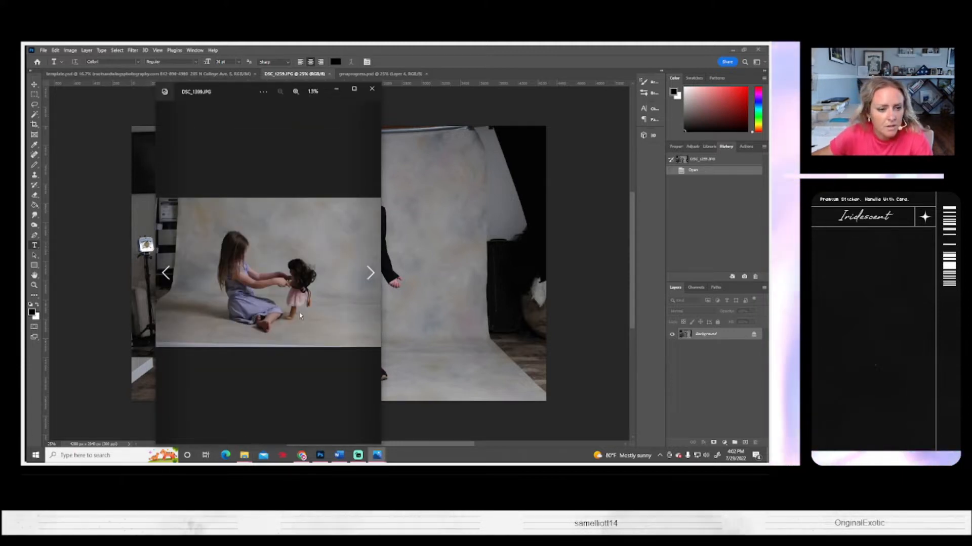
click(372, 89)
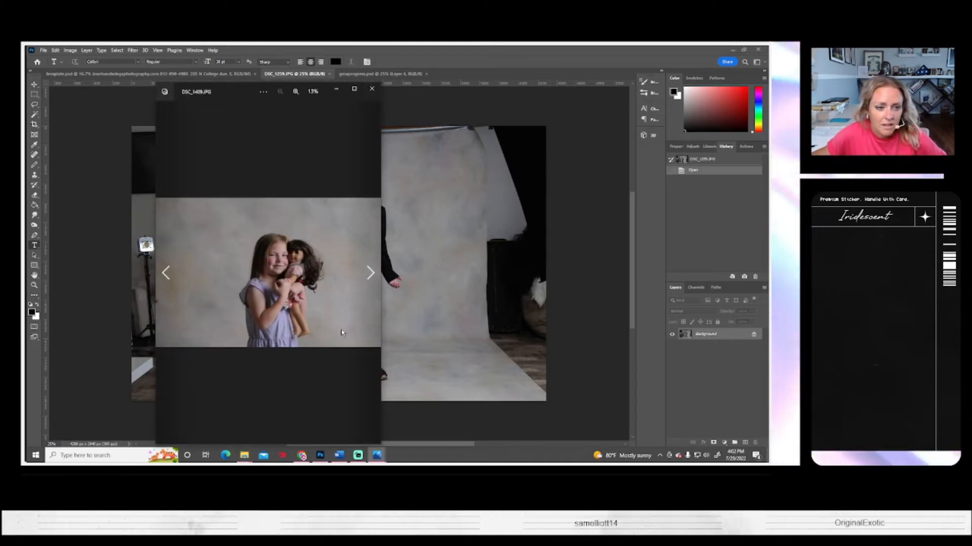
click(372, 89)
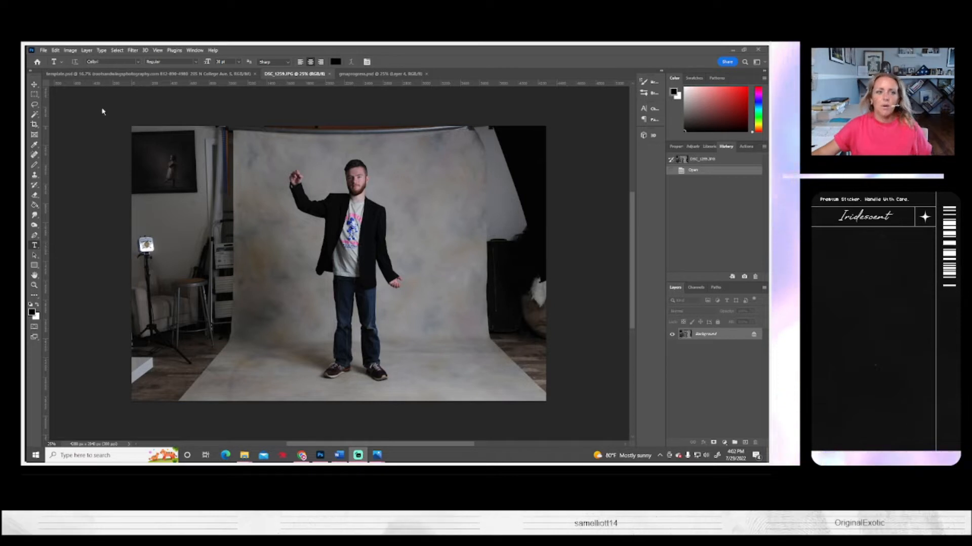
- Open the family castle photo in Photoshop and lasso an area around the castle and the sky behind it
click(43, 52)
click(44, 65)
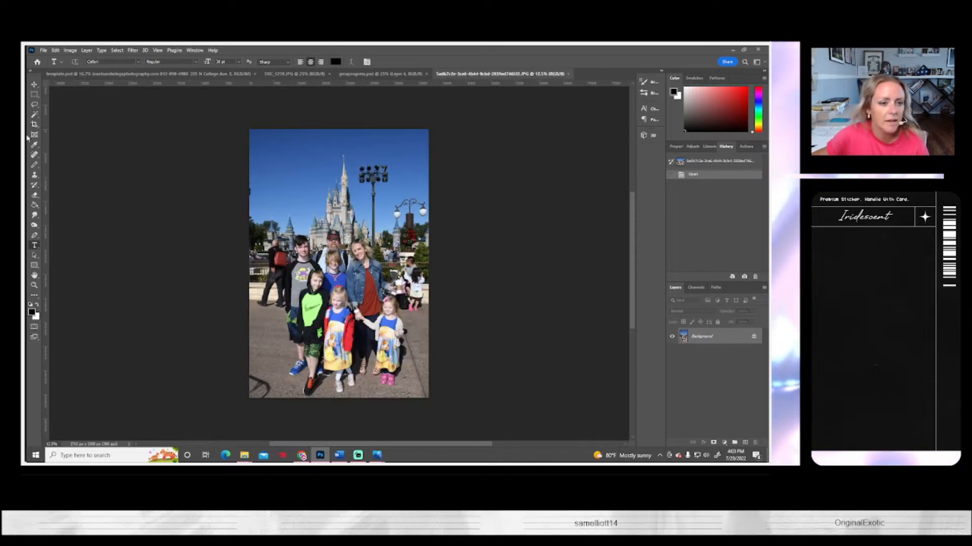
click(35, 104)
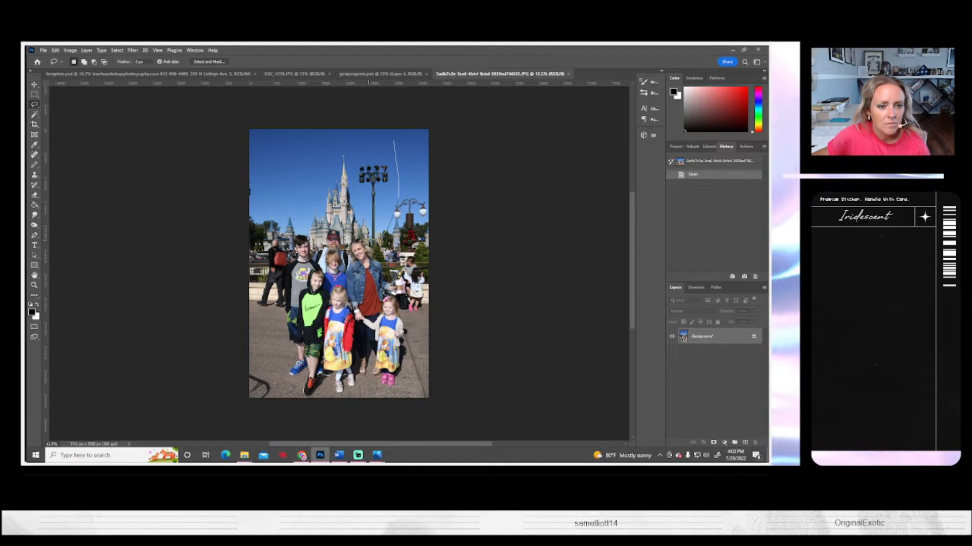
mouse_move(308, 258)
mouse_down()
mouse_move(276, 267)
mouse_move(367, 121)
mouse_move(395, 142)
mouse_up()
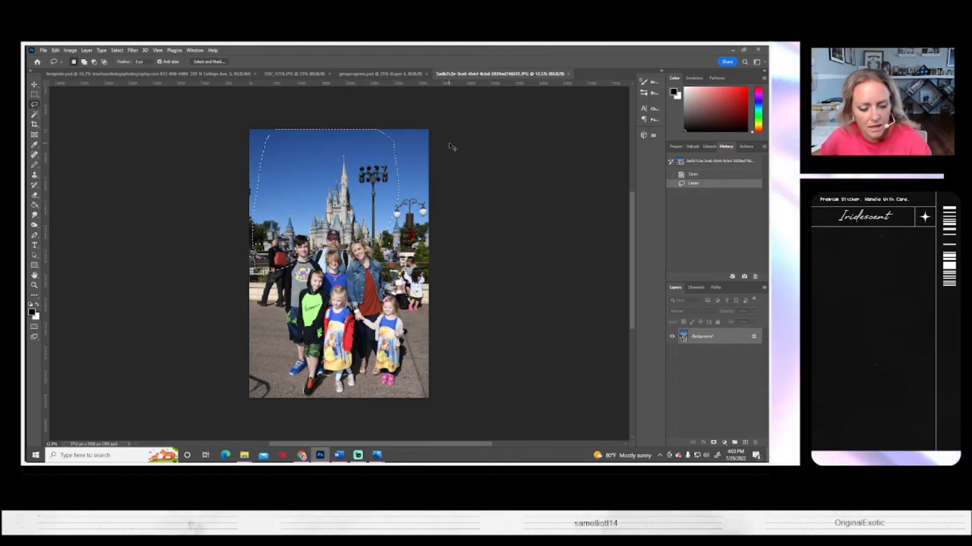
- Paste the castle selection into the DSC_1259 studio photo of the man in the black jacket
click(357, 74)
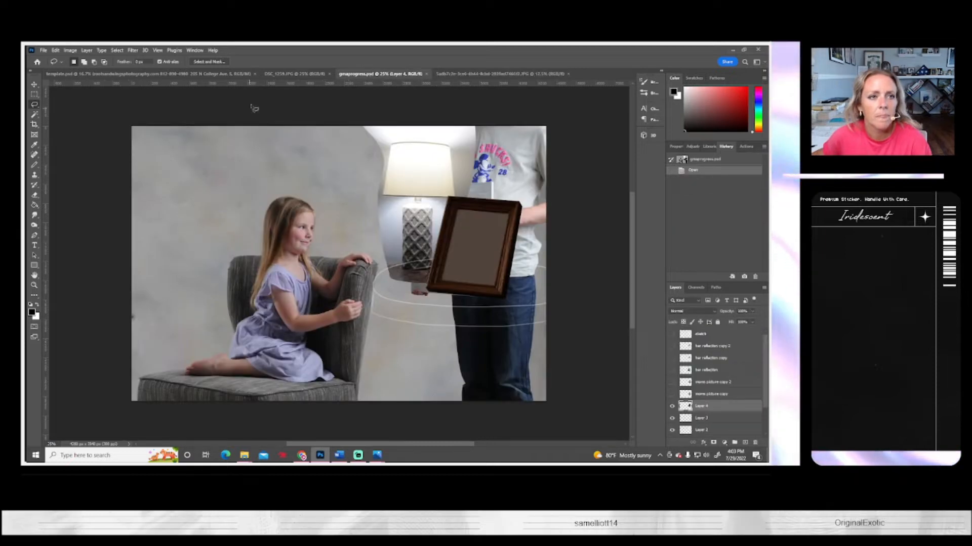
click(267, 74)
click(234, 75)
click(514, 75)
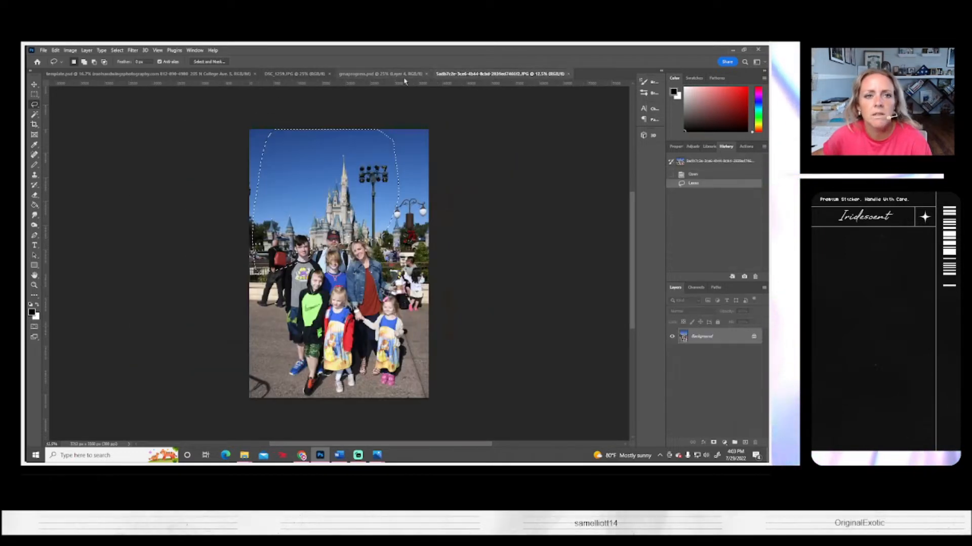
click(360, 74)
click(271, 74)
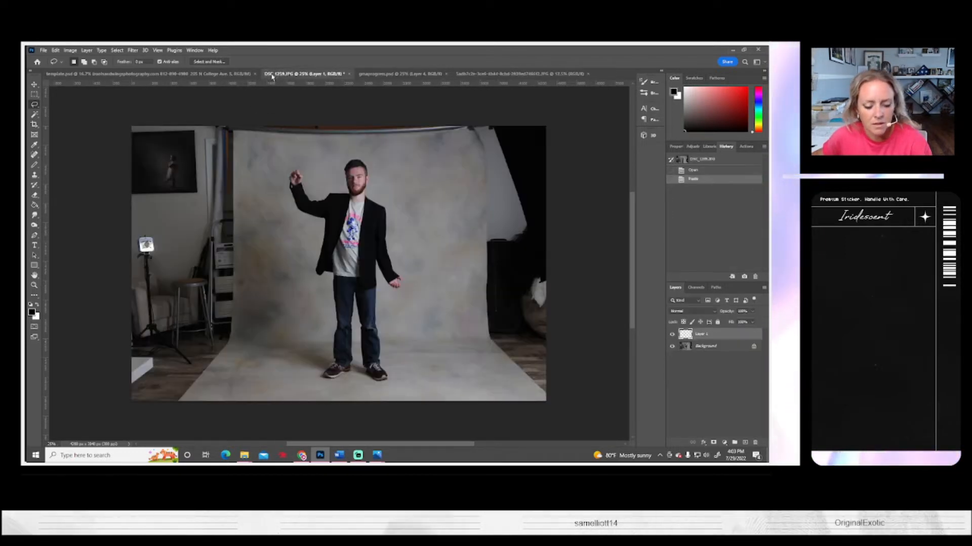
key(ctrl+v)
- Scale the castle layer down to about 66% and place it over the man's raised arm
key(ctrl+t)
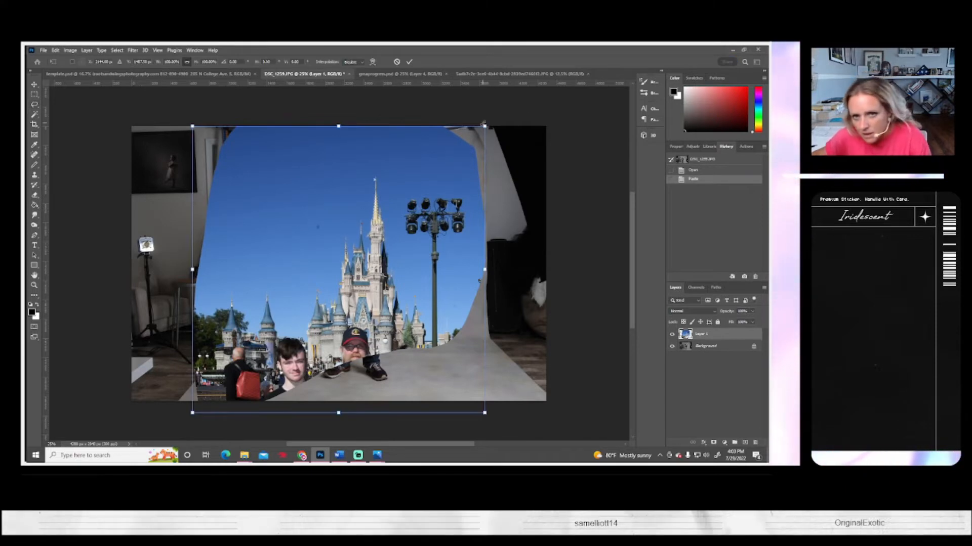
drag(485, 127, 435, 174)
drag(403, 234, 336, 214)
key(Return)
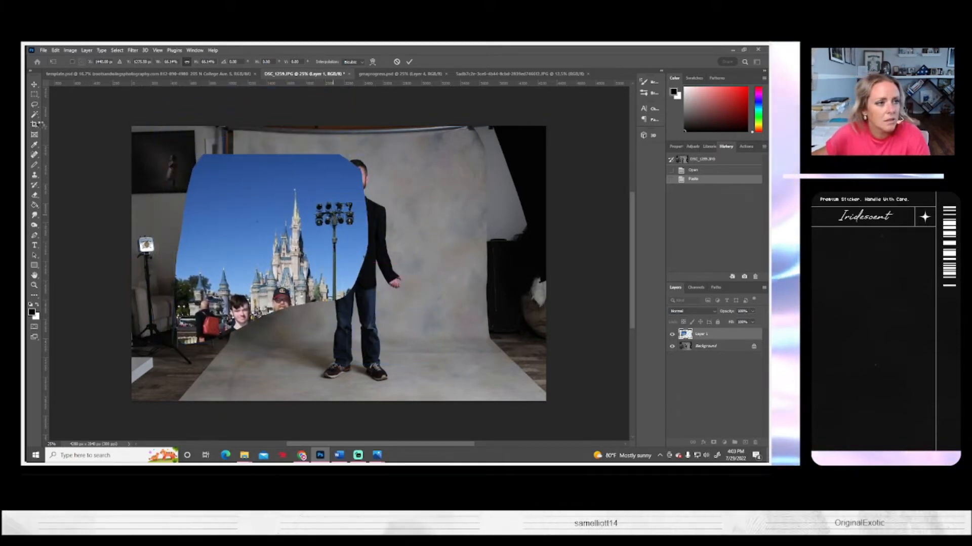
- Crop the studio photo narrower on both sides and extend the canvas above the backdrop
click(34, 286)
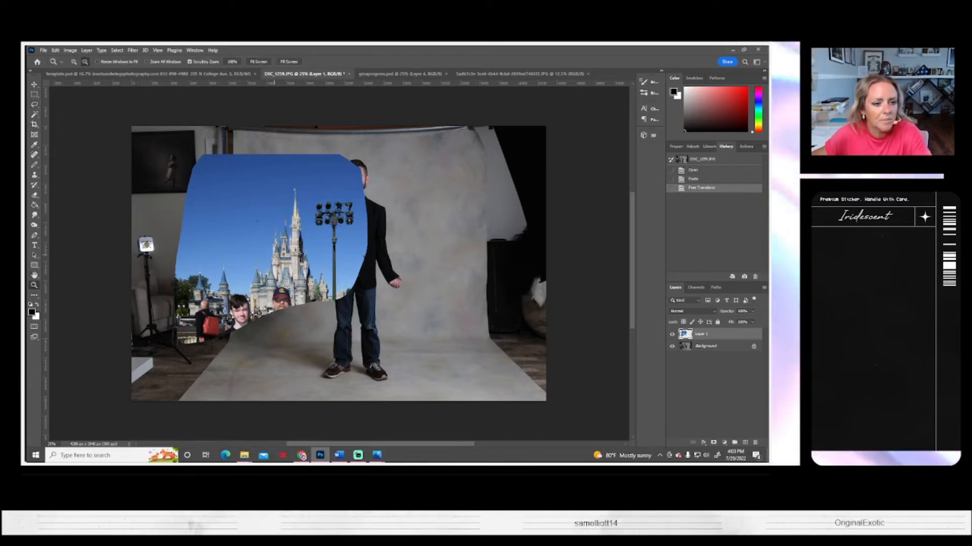
key(ctrl+minus)
click(34, 125)
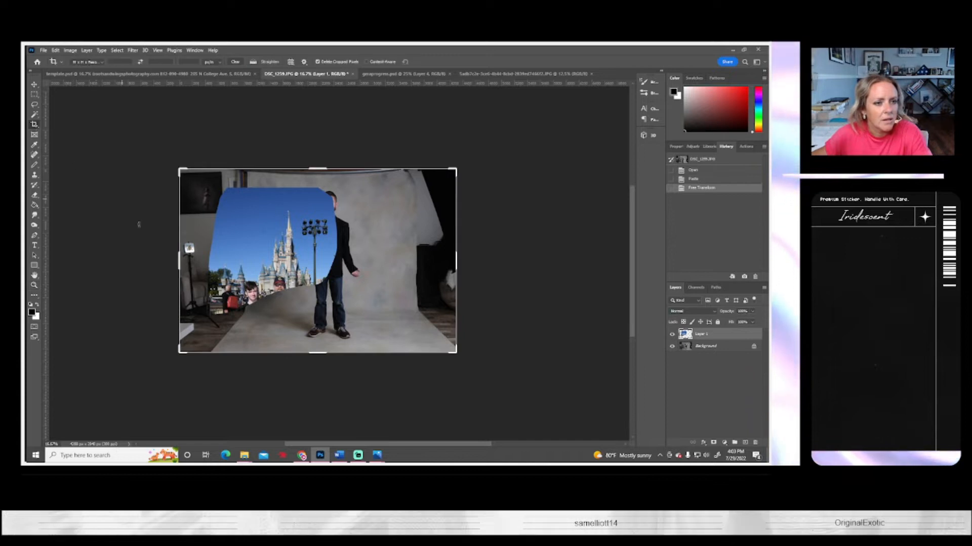
mouse_move(191, 264)
mouse_down()
mouse_move(232, 265)
mouse_move(200, 270)
mouse_move(206, 264)
mouse_up()
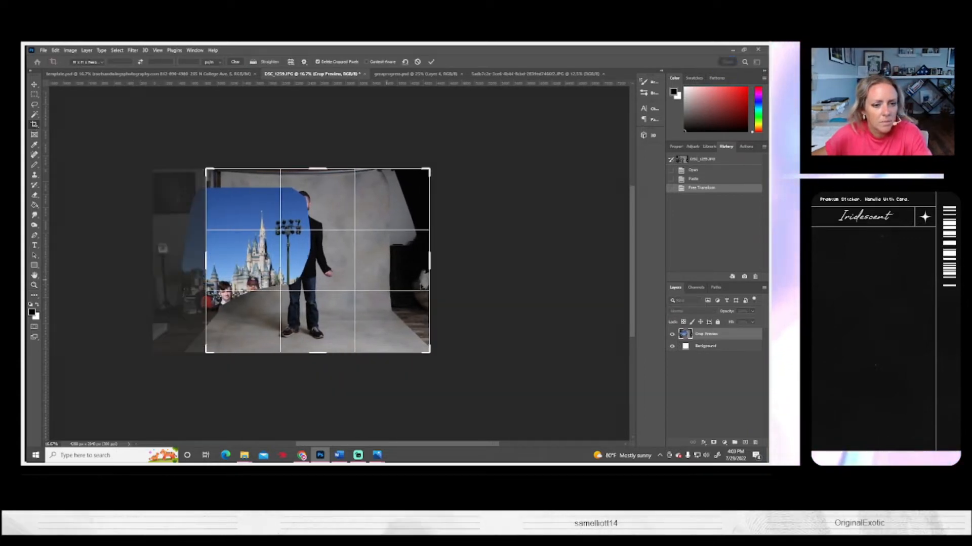
drag(434, 261, 414, 268)
drag(319, 166, 321, 143)
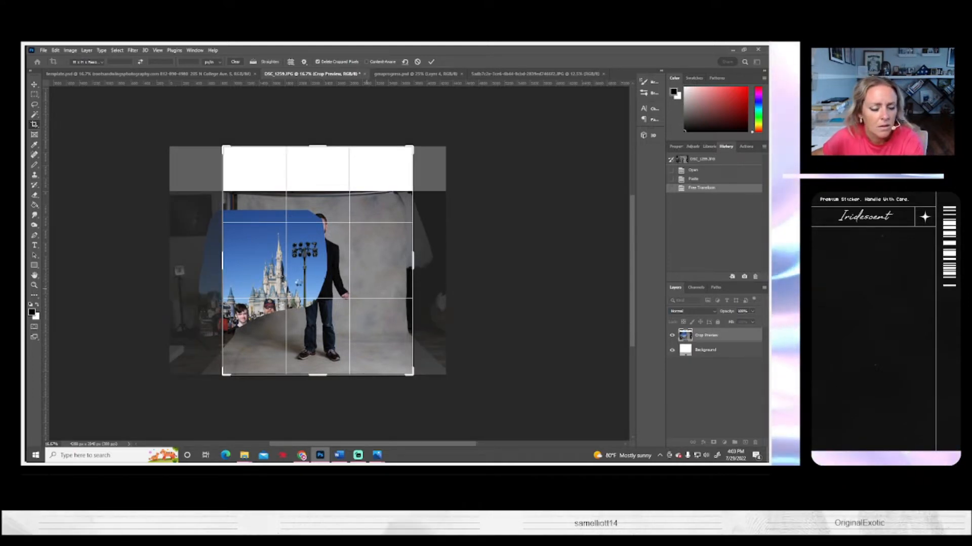
key(Return)
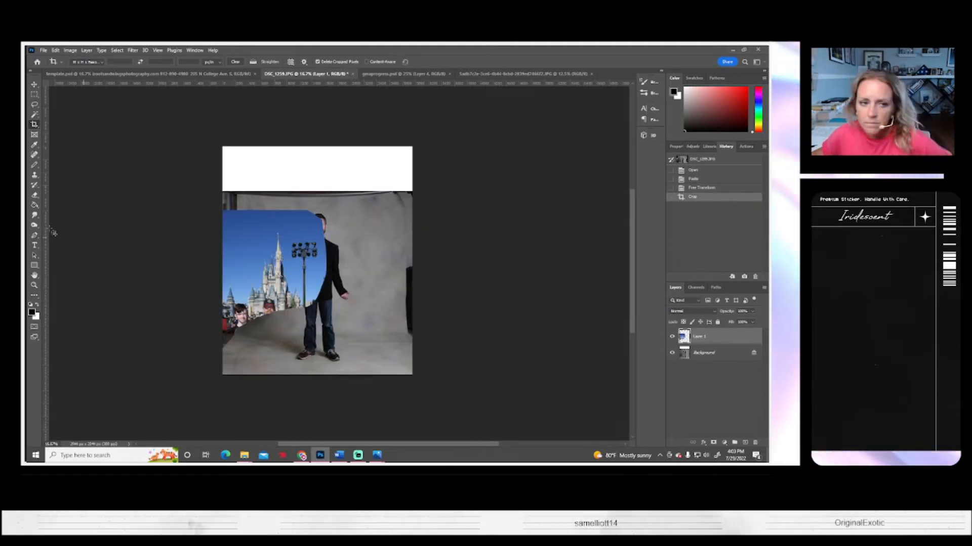
- Move the castle layer up into the blank canvas area, just above the man's raised hand
click(36, 85)
drag(273, 273, 296, 185)
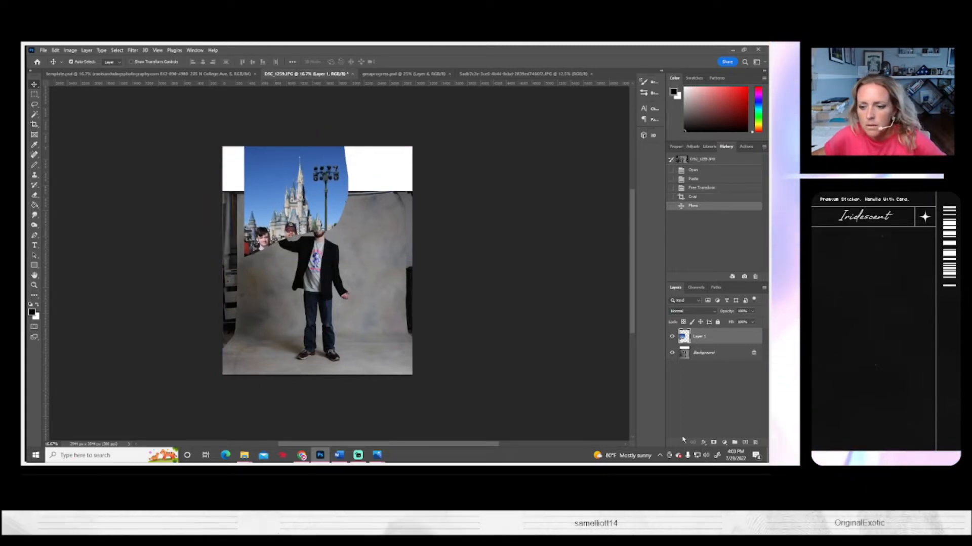
- Duplicate the Background layer and shift the copy slightly to the right and down
right_click(696, 353)
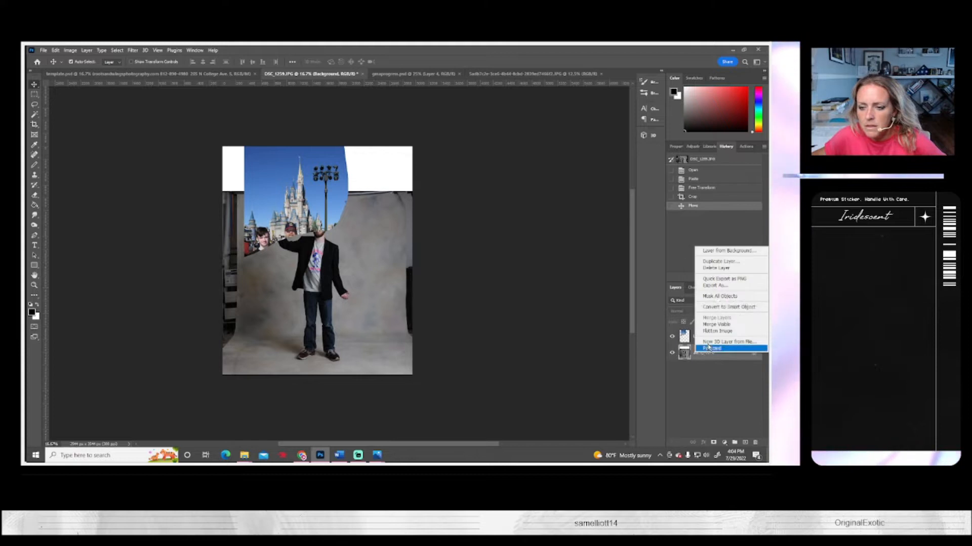
click(719, 262)
click(459, 158)
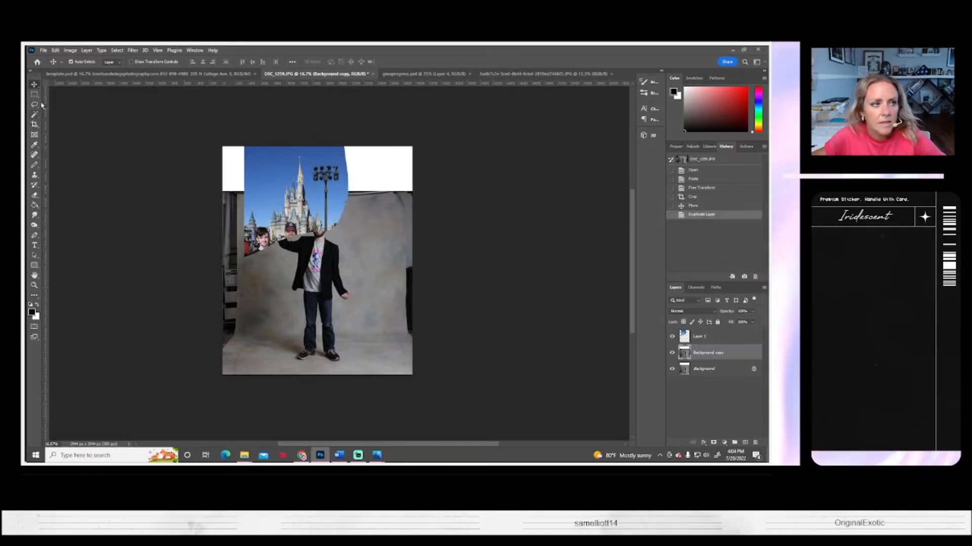
mouse_move(333, 312)
mouse_down()
mouse_move(355, 314)
mouse_move(341, 315)
mouse_up()
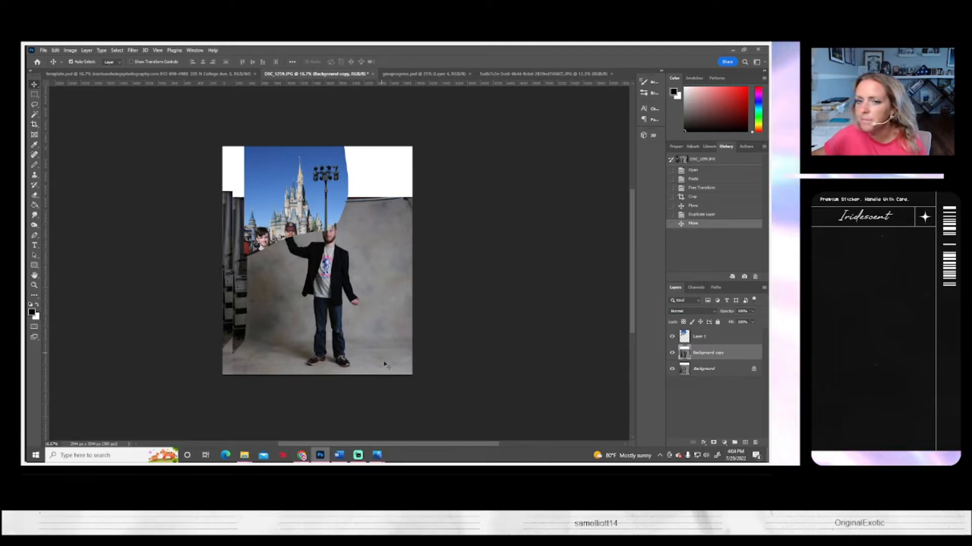
- Shift the castle on Layer 1 slightly left and down so its lower edge meets the man's raised hand
scroll(405, 351, down, 1)
click(697, 337)
drag(303, 182, 287, 191)
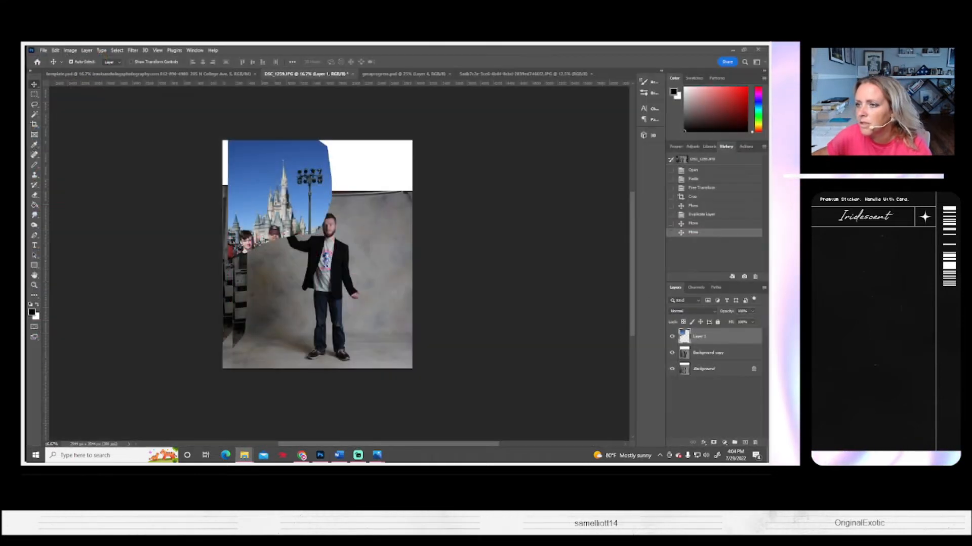
- Maximize the soccer and gowns folder window, view the windblown portraits around DSC_1579 of the girl in blue, and close the viewer
drag(25, 115, 288, 115)
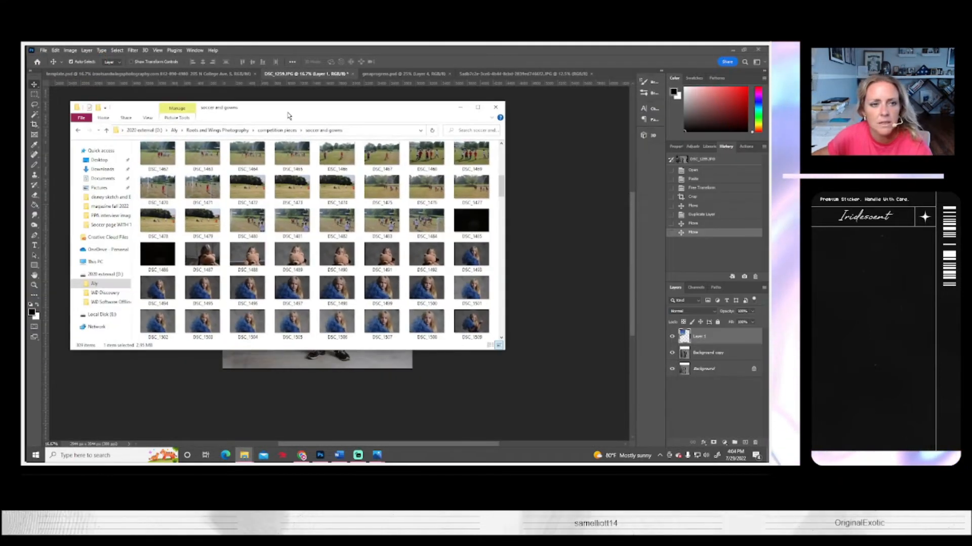
click(477, 107)
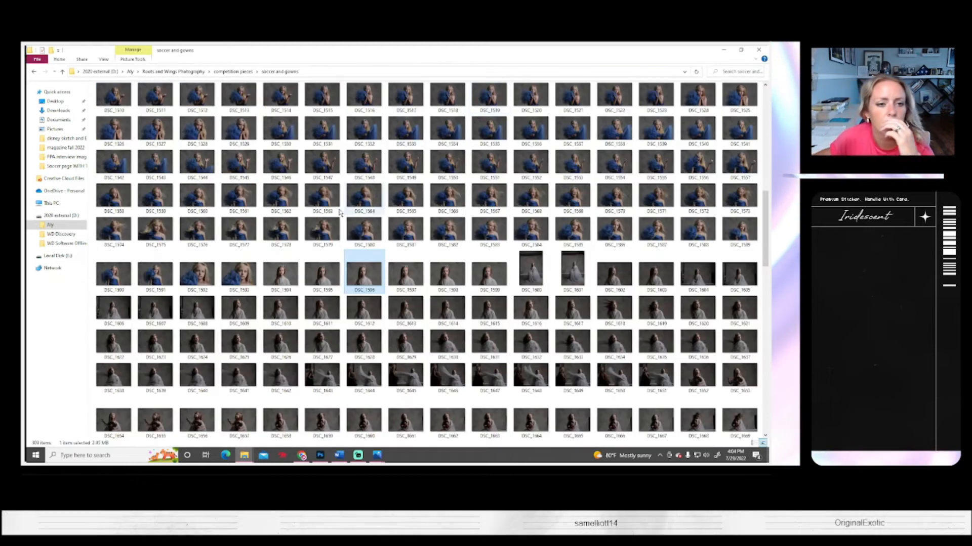
double_click(279, 236)
click(369, 273)
click(369, 274)
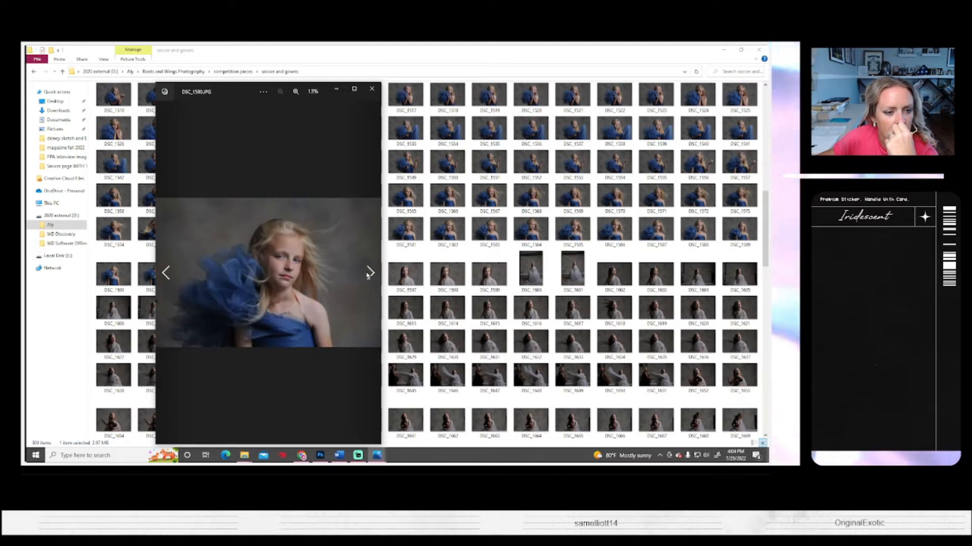
click(165, 274)
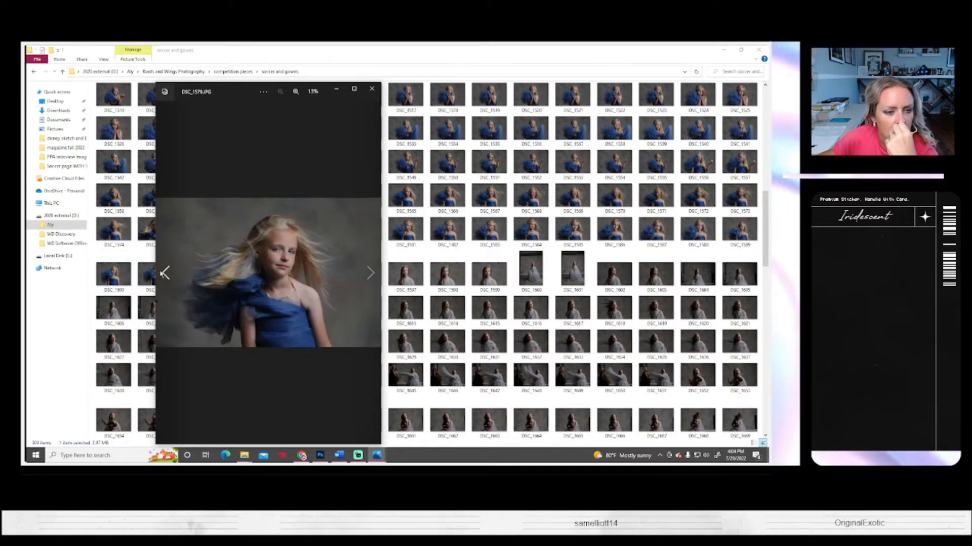
click(372, 89)
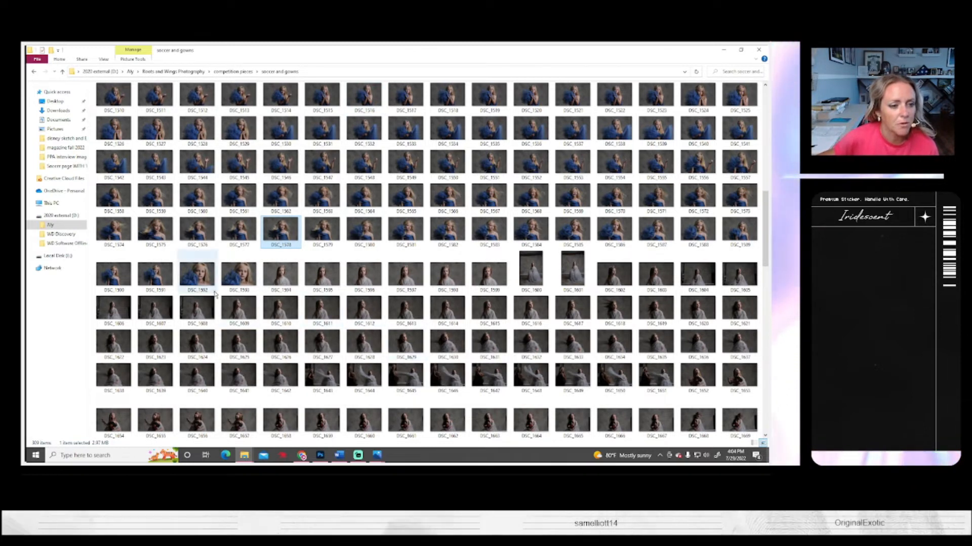
- Open DSC_1494, the portrait of the girl in the blue tulle dress, full-window and compare it with the following shot
scroll(188, 283, up, 3)
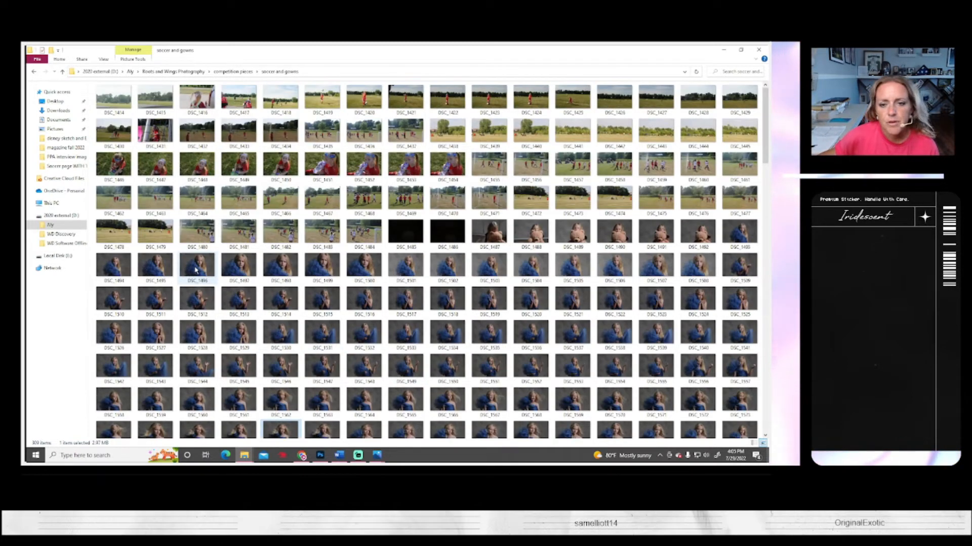
scroll(196, 273, down, 2)
double_click(117, 179)
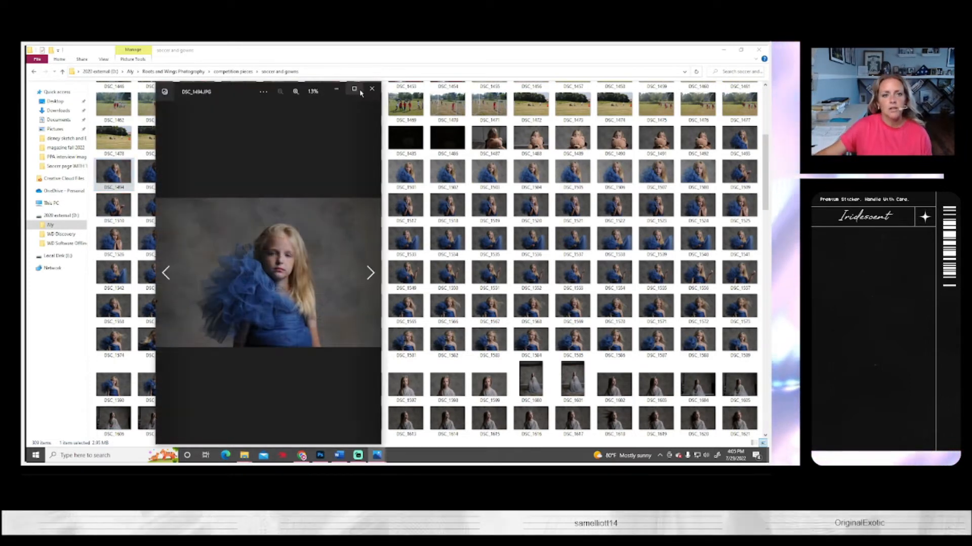
click(354, 89)
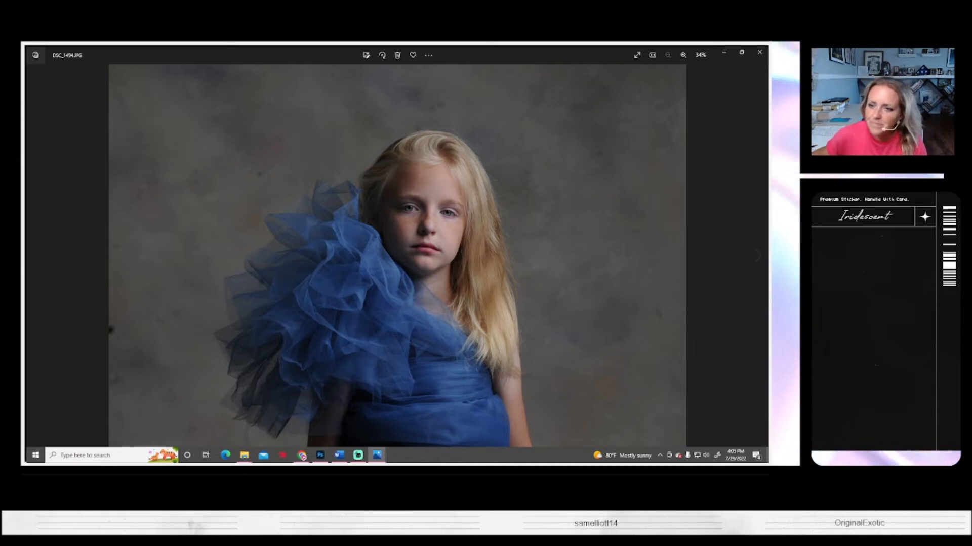
click(757, 256)
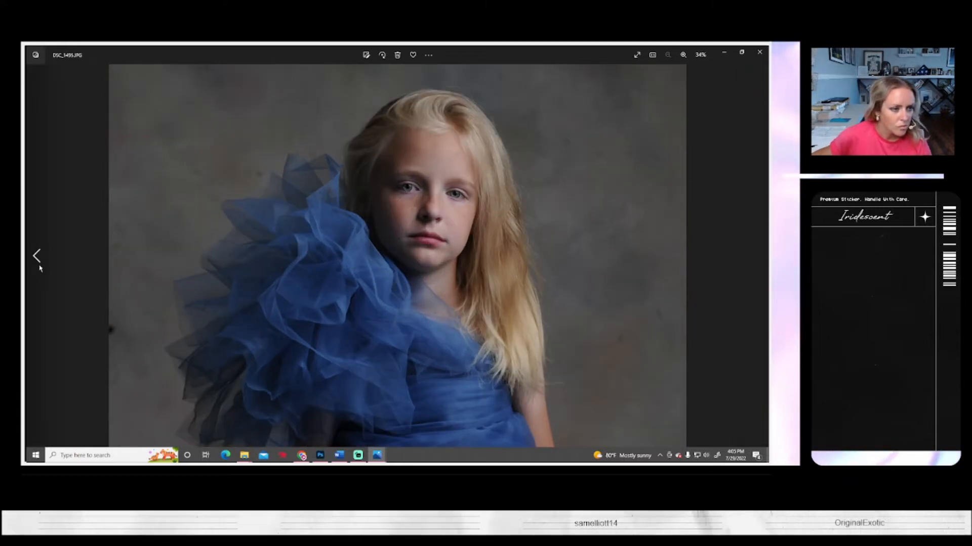
click(40, 265)
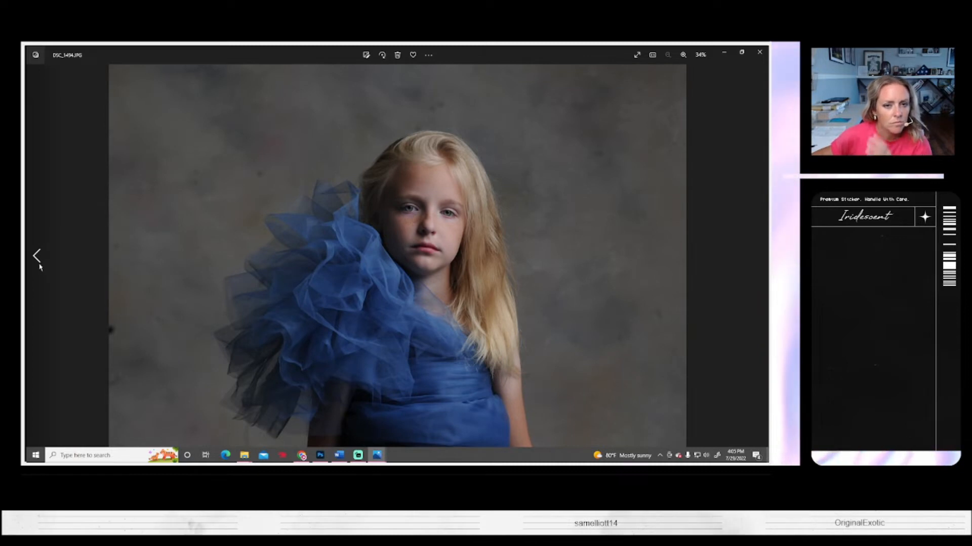
- Switch to Photoshop and open DSC_1494.JPG, the portrait of the girl in the blue tulle dress
click(320, 455)
click(44, 51)
click(52, 65)
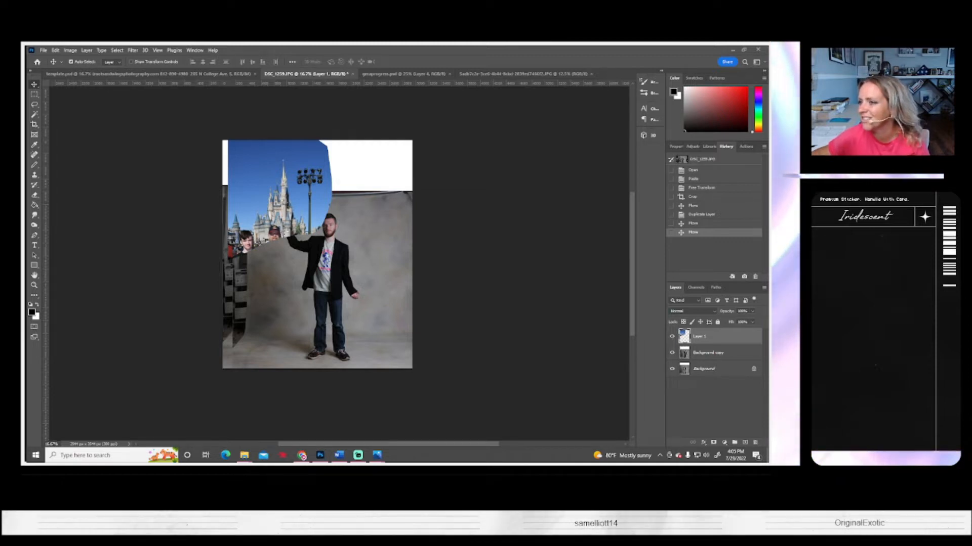
click(503, 329)
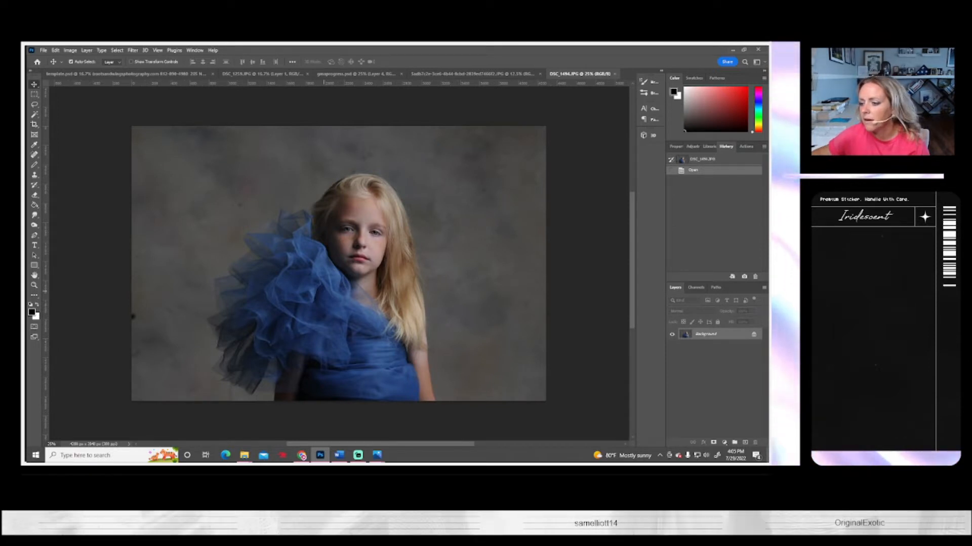
- Return to the image viewer and browse the blue-dress portraits from DSC_1494 through DSC_1518, comparing expressions and hand poses
key(alt+Tab)
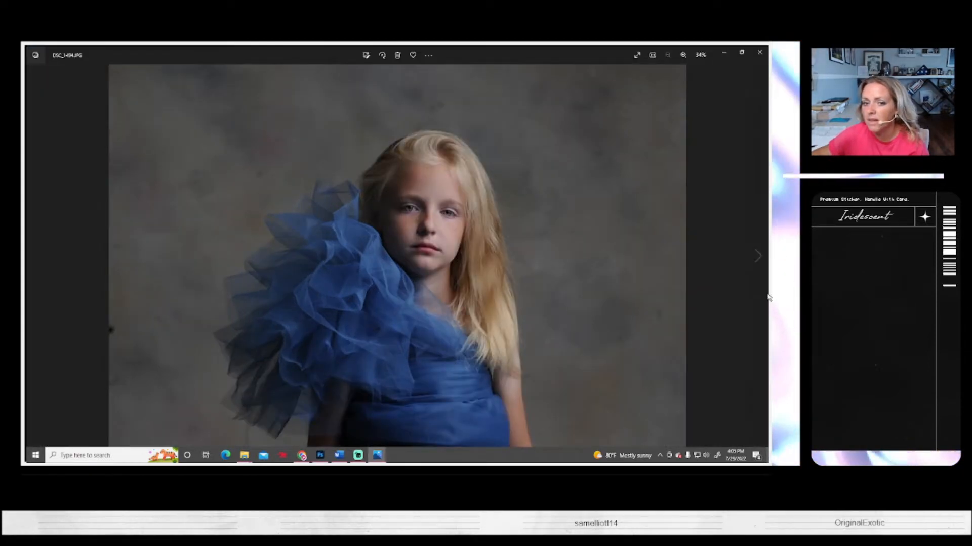
click(758, 256)
click(757, 257)
click(757, 257)
click(758, 257)
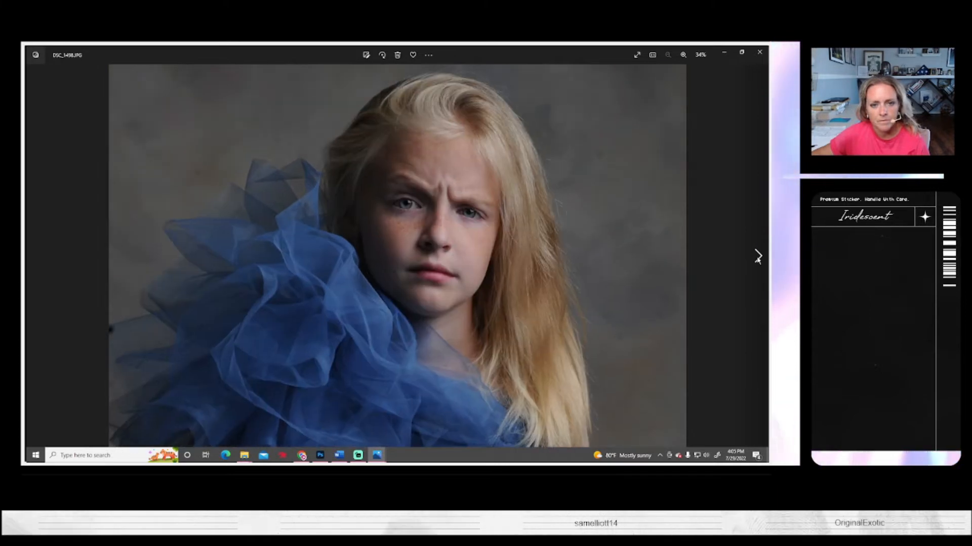
click(758, 257)
click(758, 257)
click(758, 257)
click(757, 256)
click(757, 257)
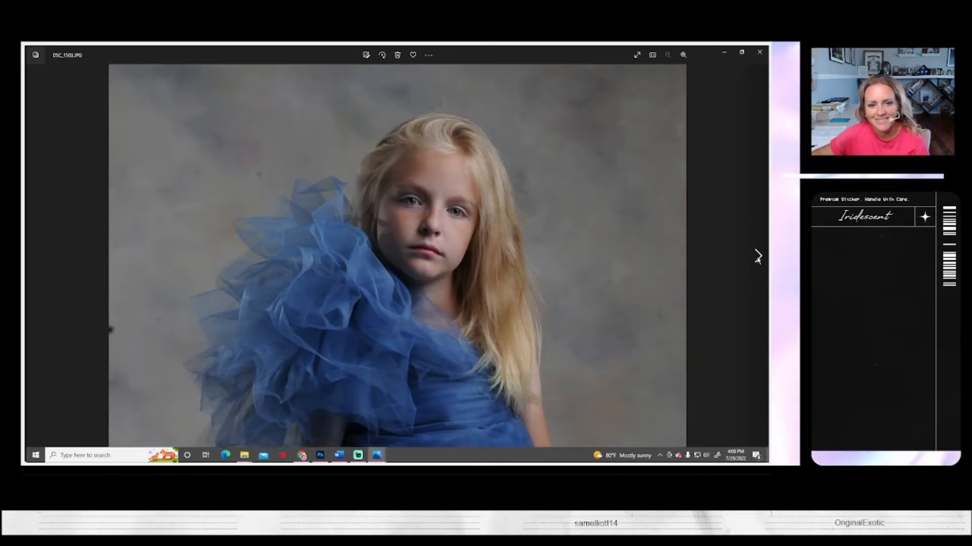
click(757, 257)
click(757, 257)
click(758, 256)
click(758, 256)
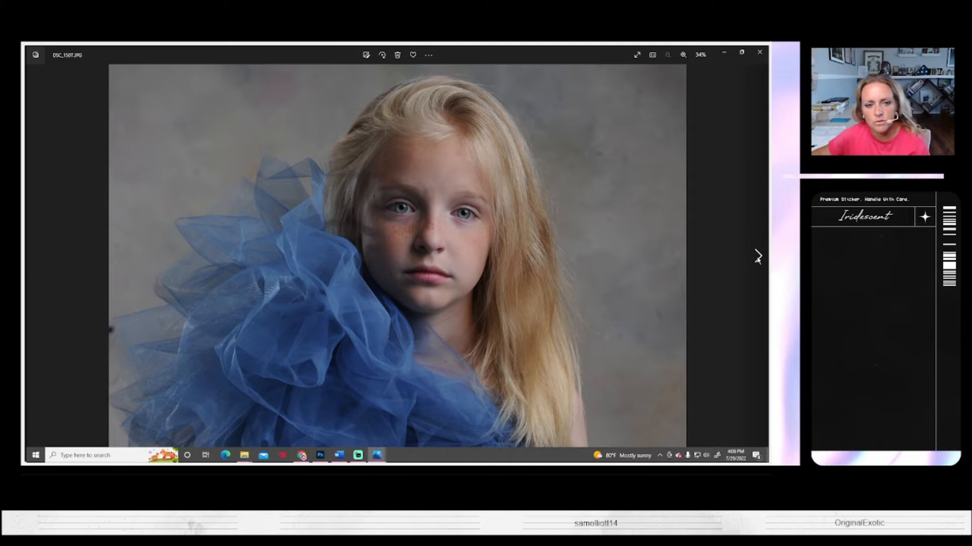
click(758, 256)
click(757, 257)
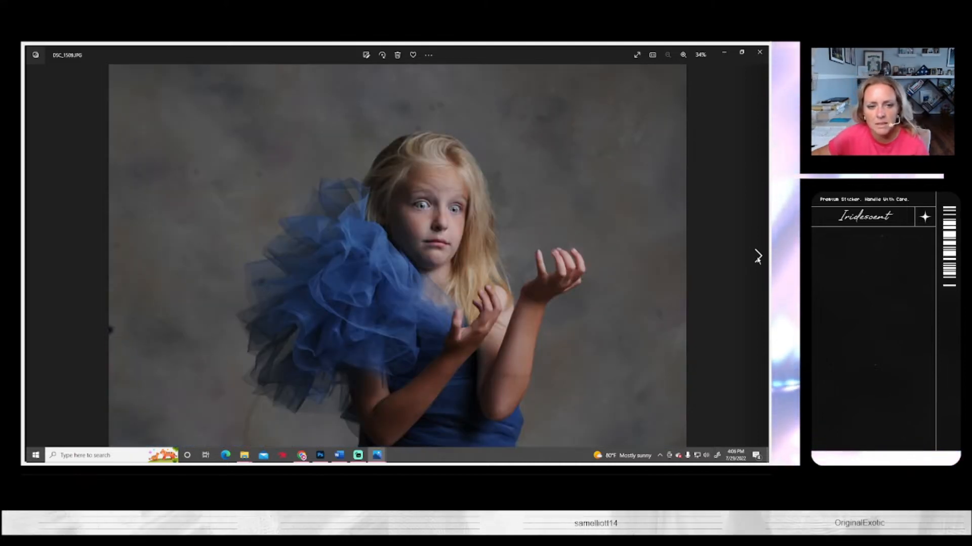
click(758, 256)
click(757, 257)
click(757, 257)
click(757, 257)
click(757, 256)
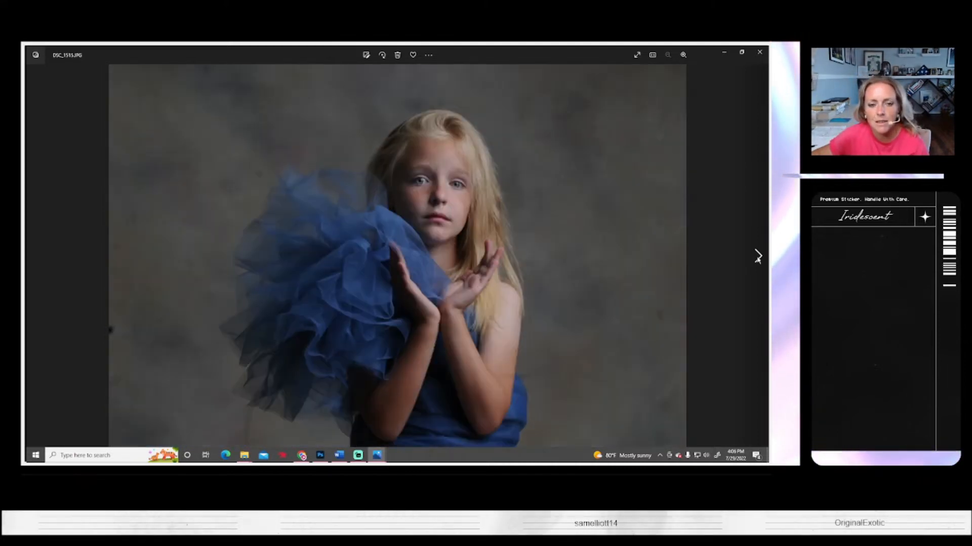
click(757, 256)
click(757, 257)
click(757, 257)
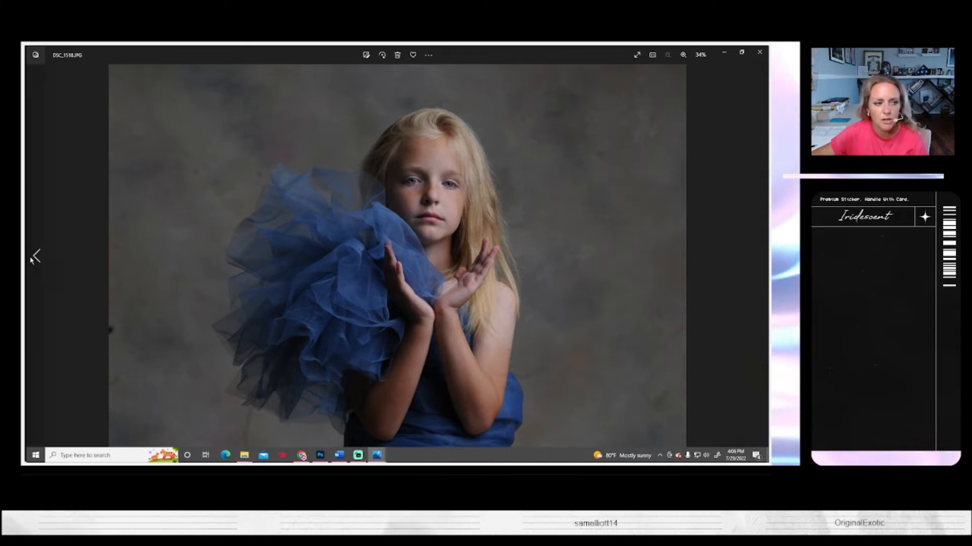
- Go back from DSC_1518 to DSC_1510, the shot of the girl with both palms raised to one side
click(36, 256)
click(36, 257)
click(36, 256)
click(37, 256)
click(36, 256)
click(37, 257)
click(36, 257)
click(37, 257)
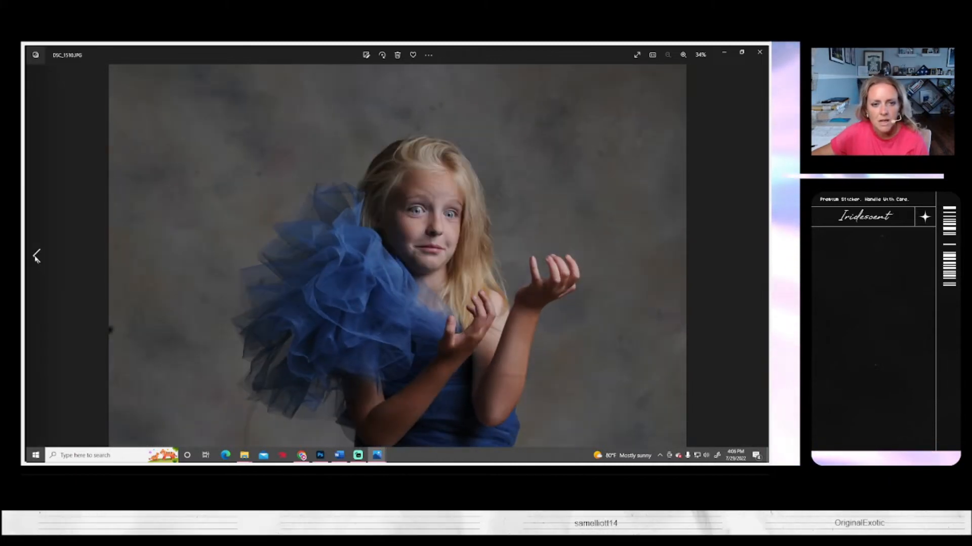
- Go back to the close-up portrait DSC_1507 and compare it with the raised-palms shots up to DSC_1513
click(37, 257)
click(36, 256)
click(36, 256)
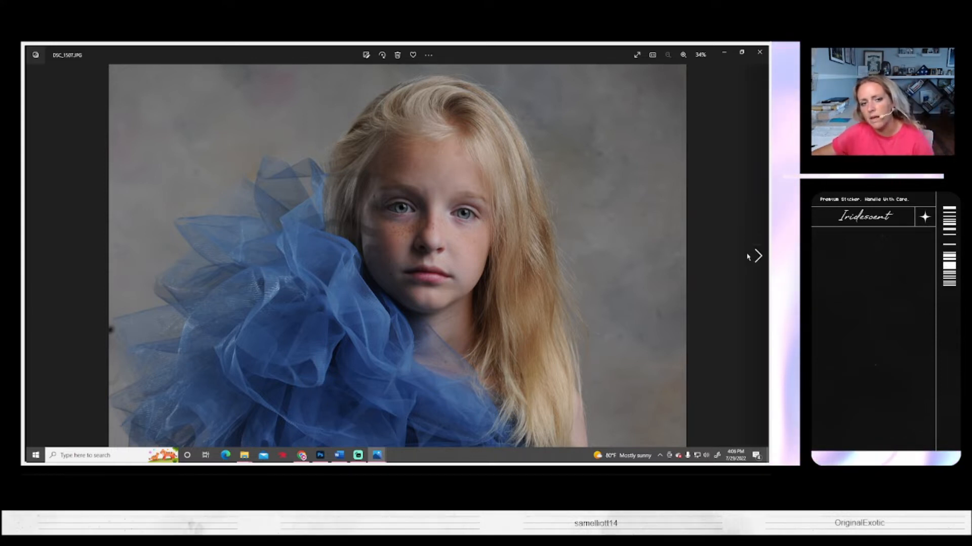
click(756, 257)
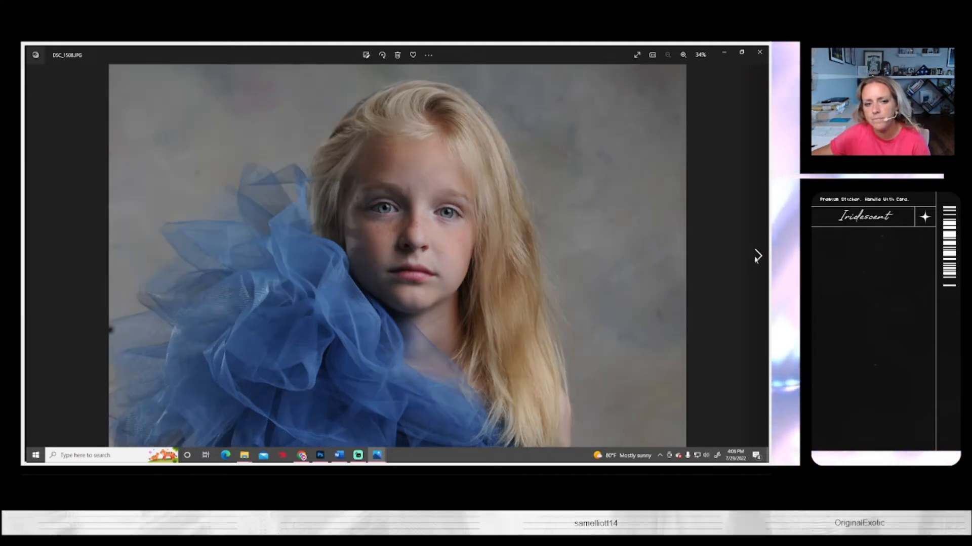
click(756, 257)
click(756, 257)
click(755, 257)
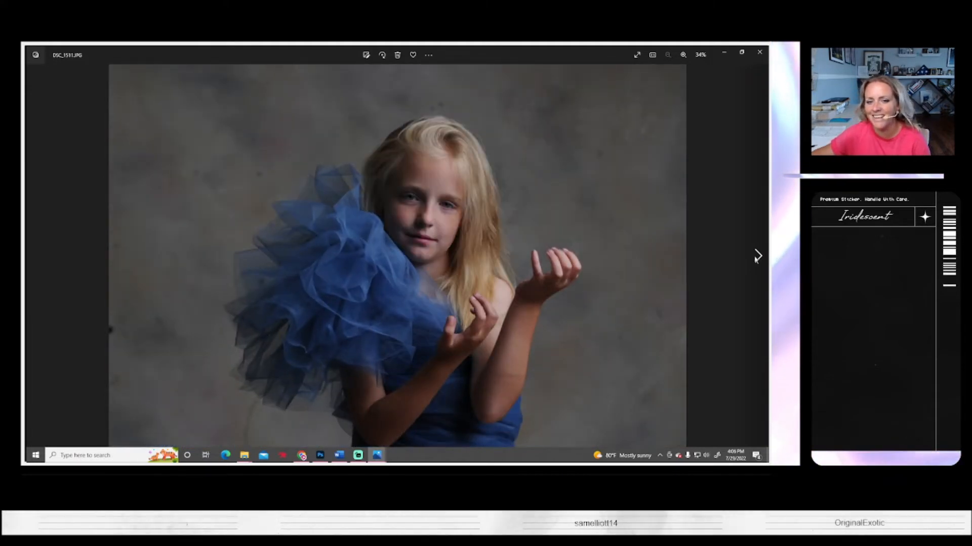
click(756, 257)
click(756, 257)
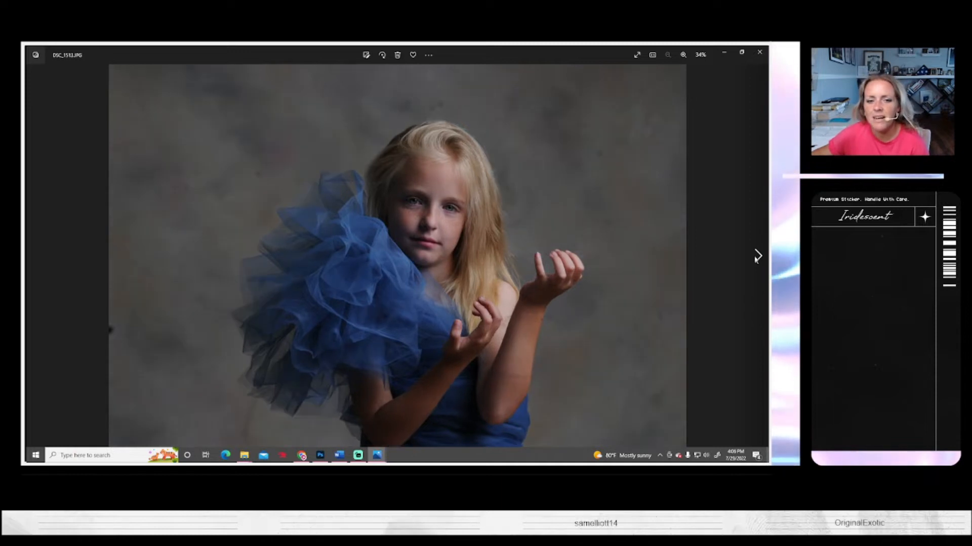
- Browse on from DSC_1513 to DSC_1528, comparing the girl's crossed-wrist and clasped-hands poses
click(756, 257)
click(756, 257)
click(756, 257)
click(756, 257)
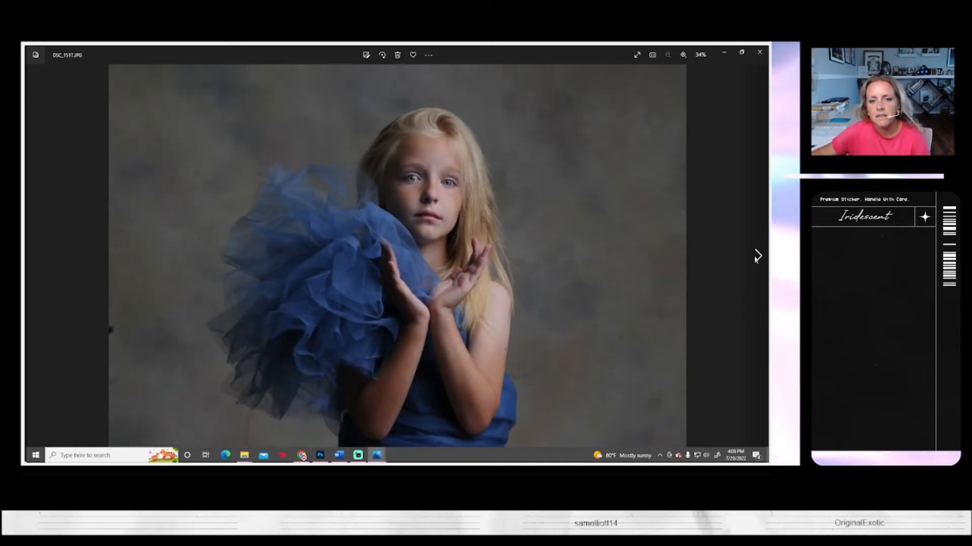
click(756, 258)
click(756, 257)
click(756, 257)
click(756, 257)
click(755, 257)
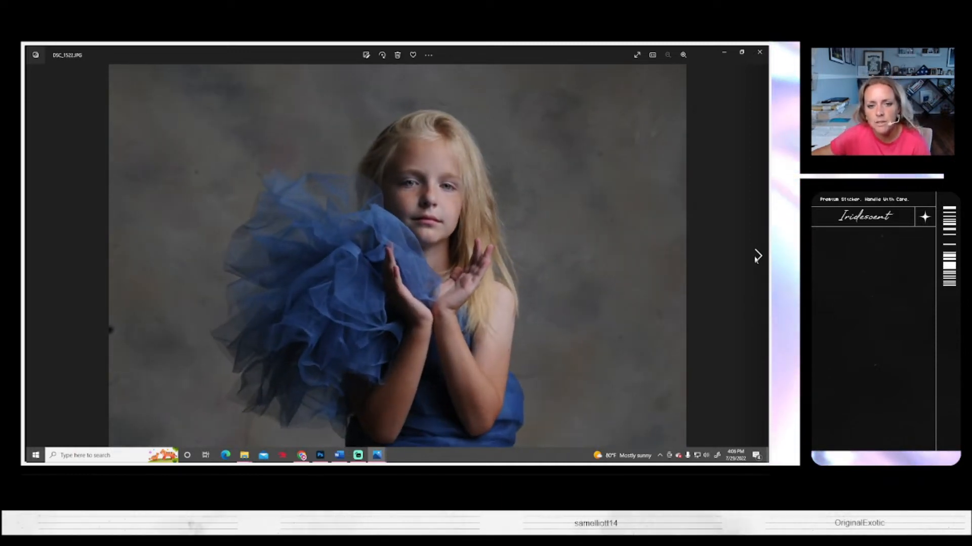
click(756, 257)
click(756, 257)
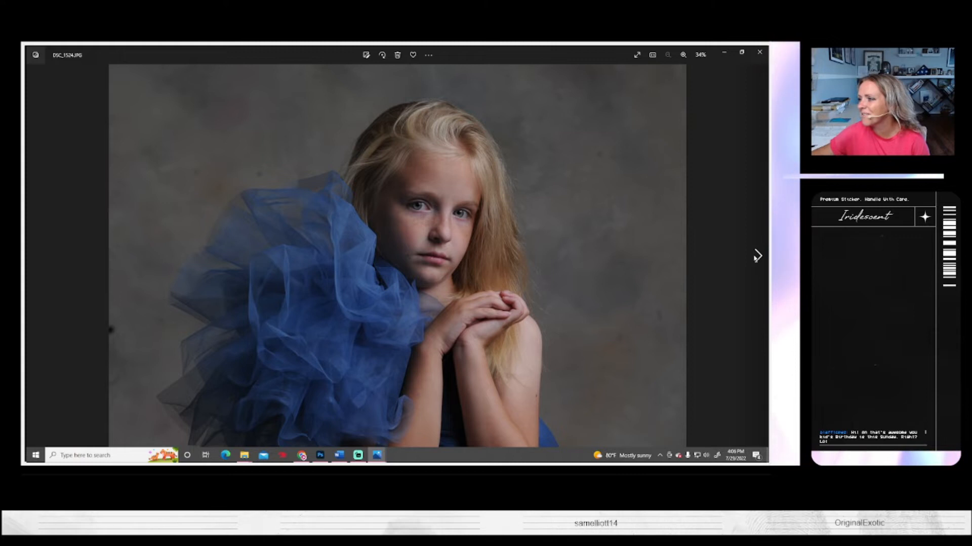
click(757, 256)
click(757, 256)
click(757, 256)
click(757, 255)
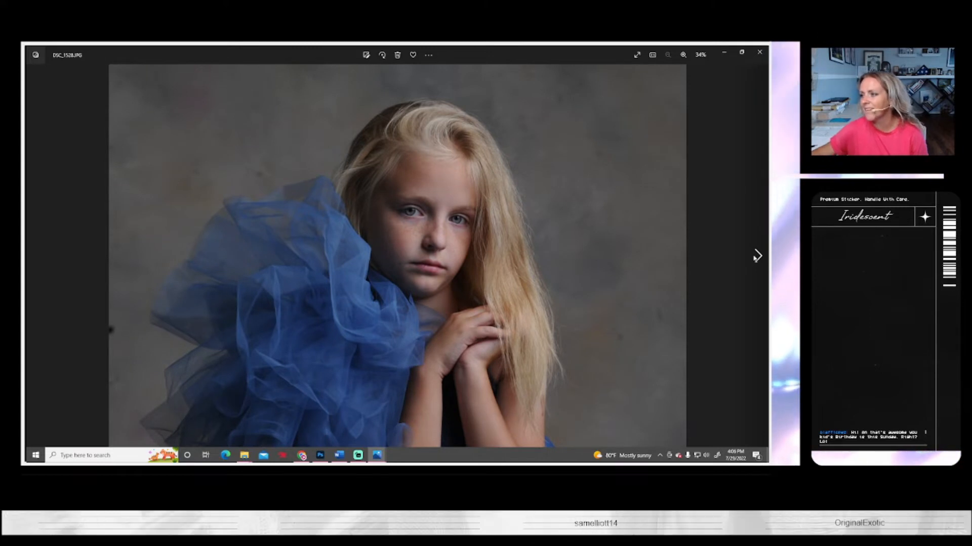
- Review the shots after DSC_1528 in which the girl holds up the blue tulle, including DSC_1530, DSC_1534 and DSC_1538
click(757, 256)
click(757, 255)
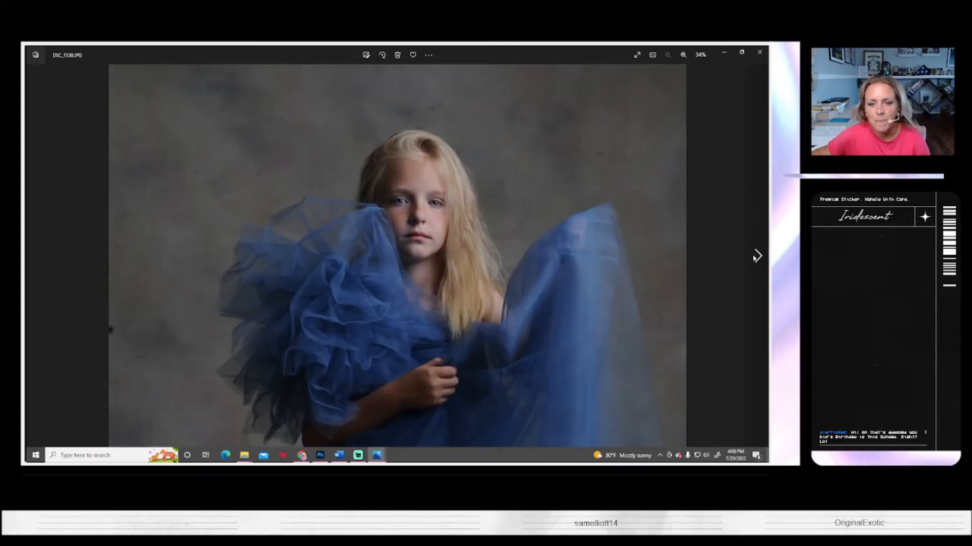
click(757, 255)
click(757, 255)
click(757, 256)
click(757, 256)
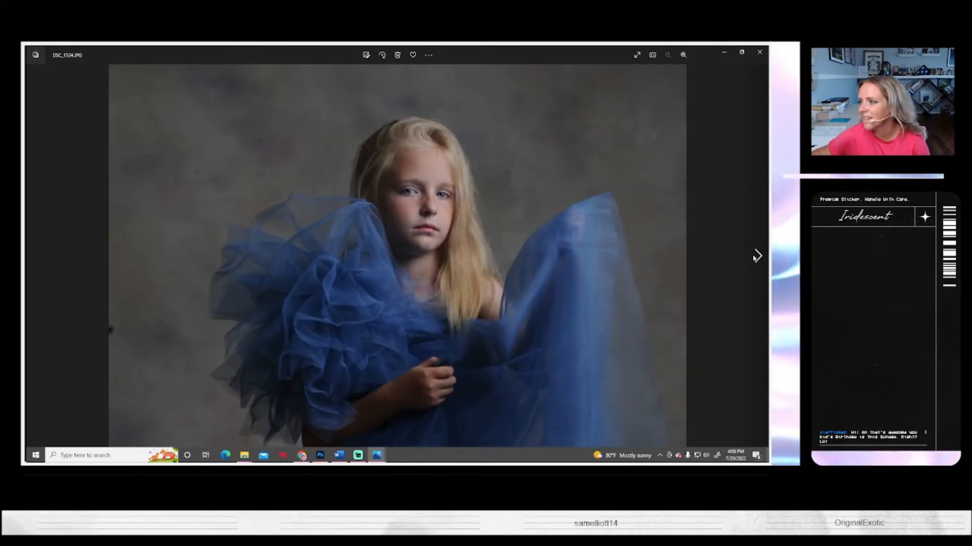
click(757, 255)
click(757, 256)
click(757, 255)
click(757, 255)
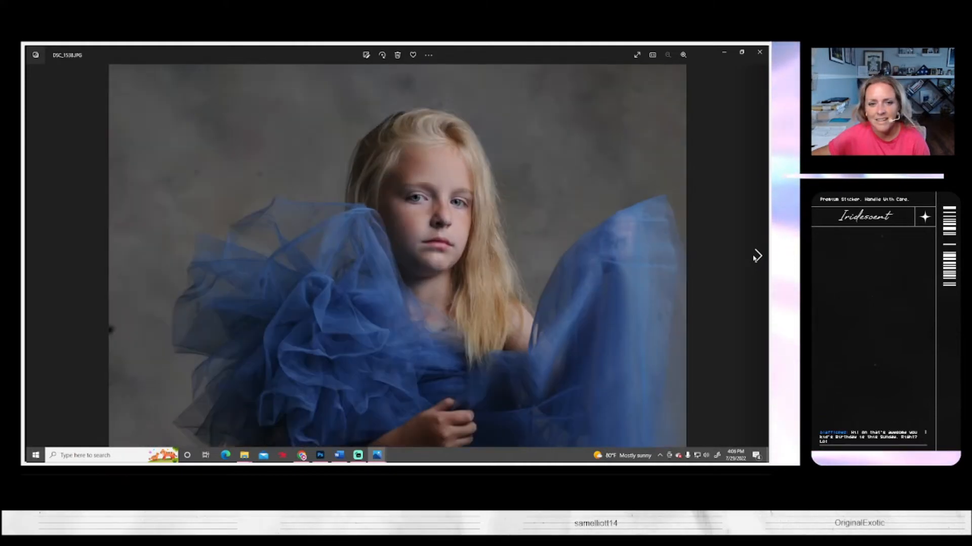
click(757, 255)
click(757, 256)
click(757, 255)
click(757, 256)
click(757, 255)
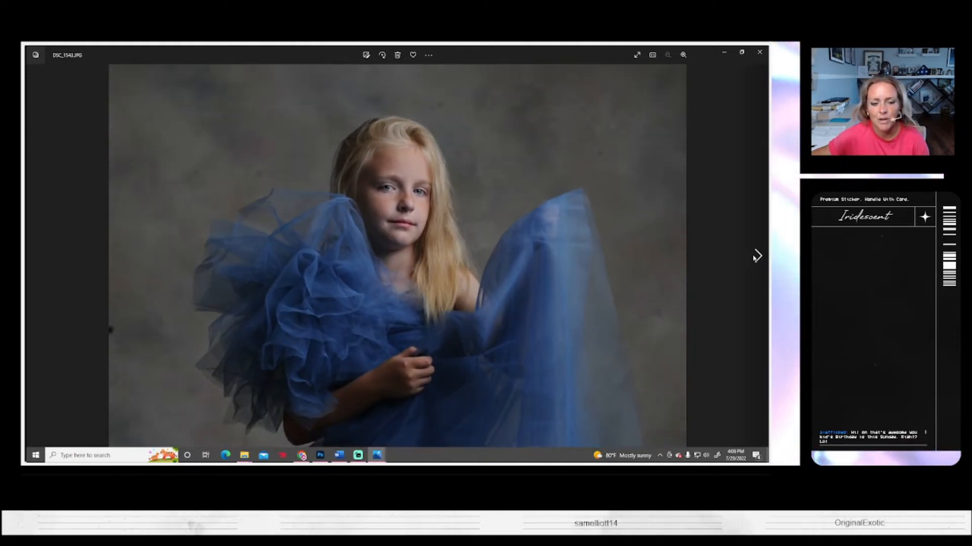
- Browse the poses with one hand raised up to DSC_1557, where hair blows across the girl's face
click(757, 256)
click(757, 256)
click(757, 255)
click(757, 255)
click(757, 255)
click(757, 255)
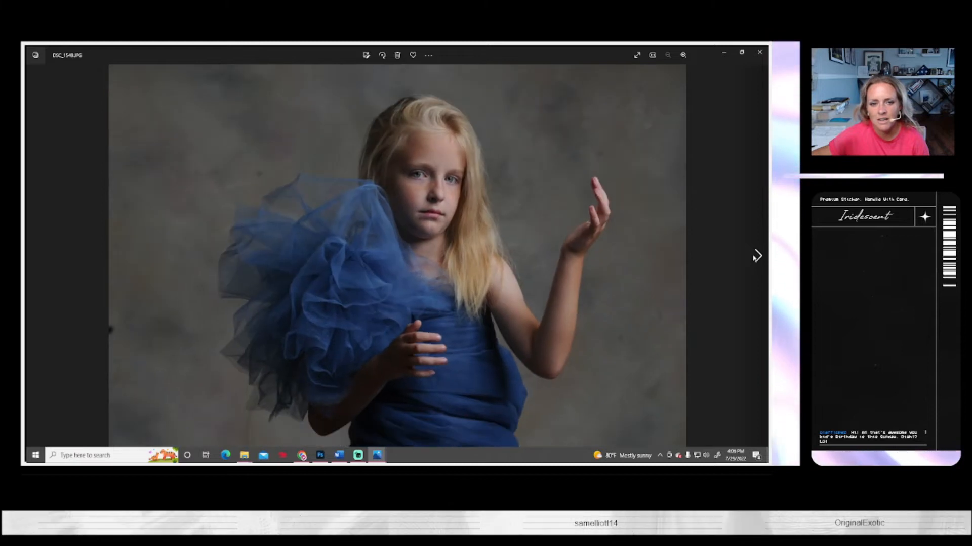
click(757, 256)
click(757, 255)
click(757, 255)
click(757, 256)
click(757, 256)
click(757, 255)
click(757, 255)
click(757, 255)
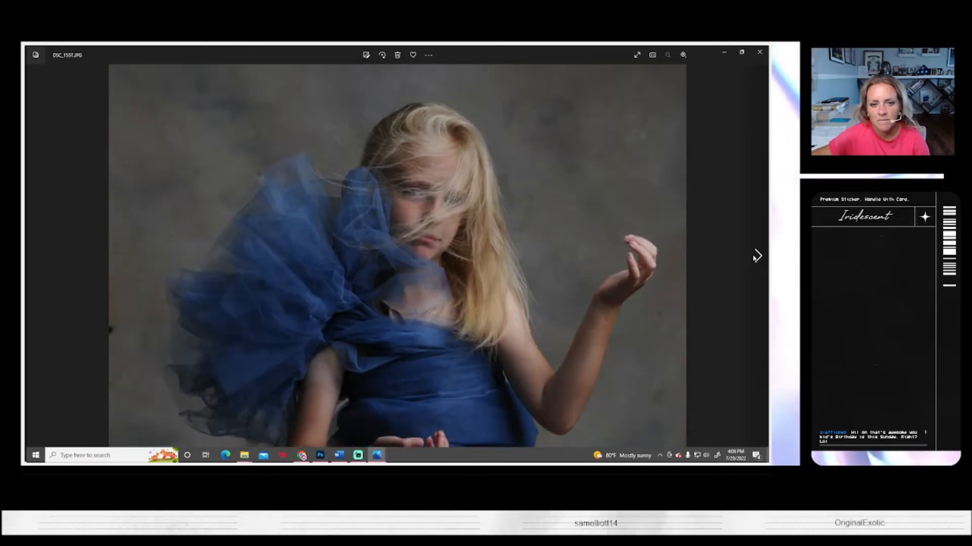
- Compare the windblown-hair portraits from DSC_1560 to DSC_1565, ending on DSC_1564
click(757, 256)
click(757, 255)
click(757, 256)
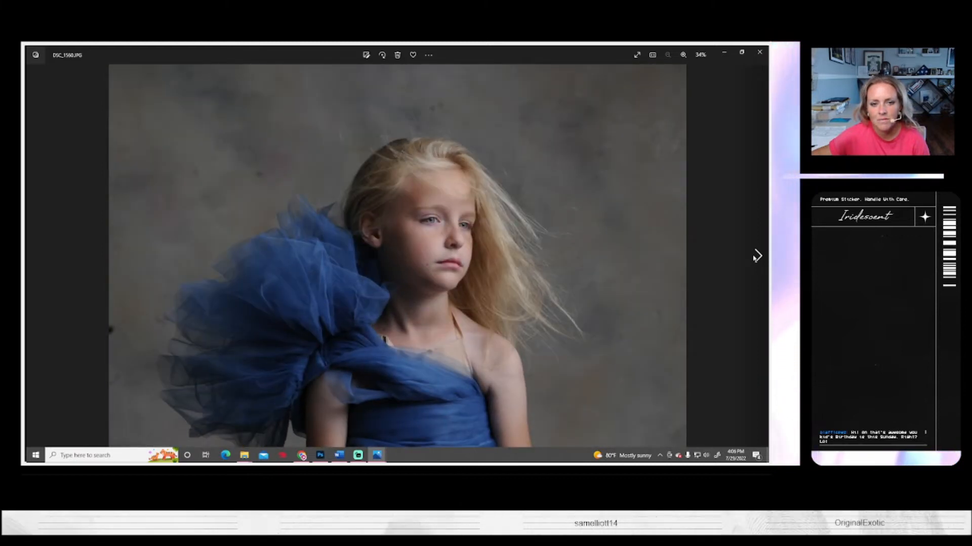
click(34, 255)
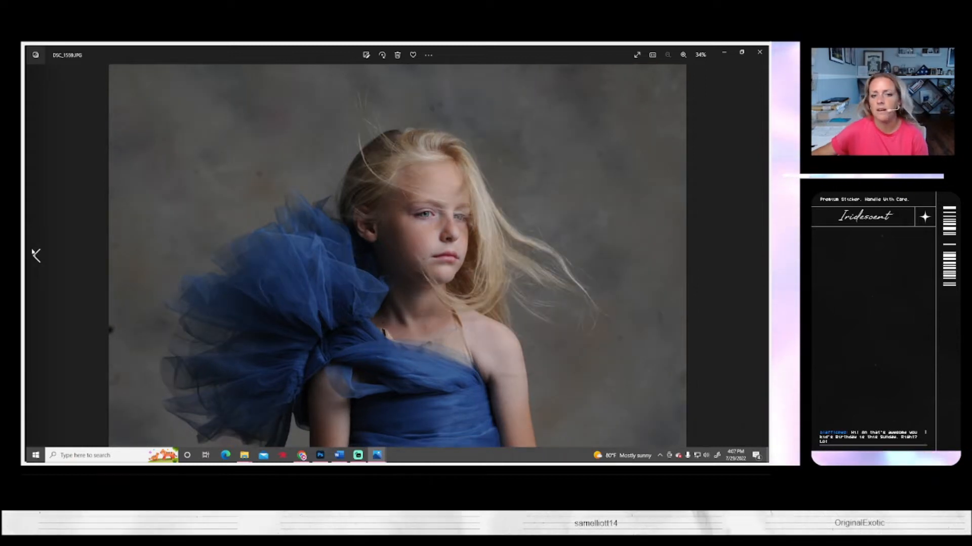
click(758, 256)
click(757, 256)
click(758, 257)
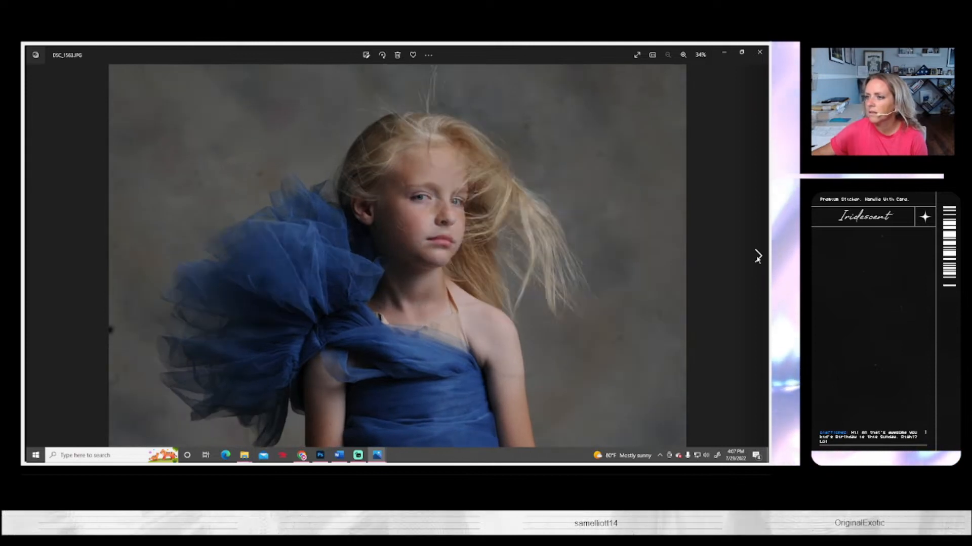
click(758, 256)
click(757, 257)
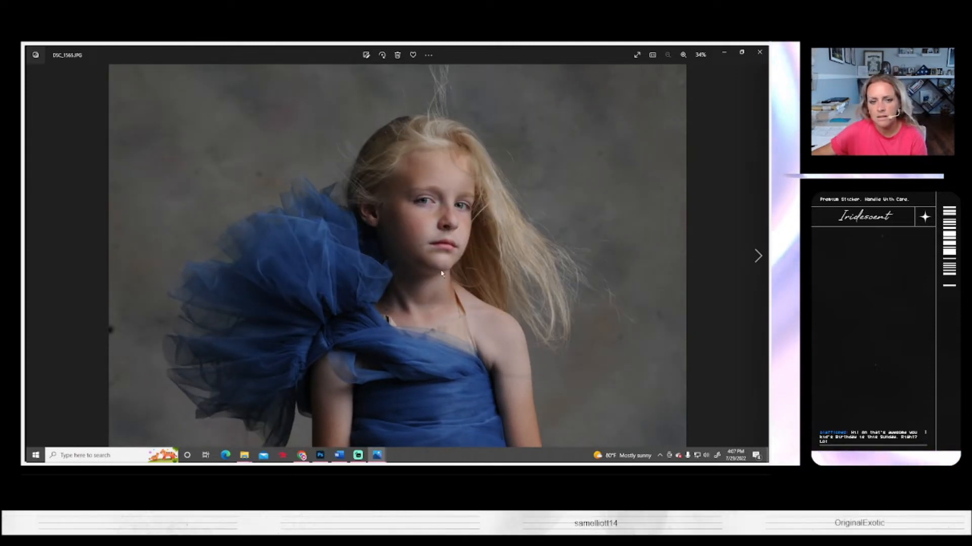
click(37, 256)
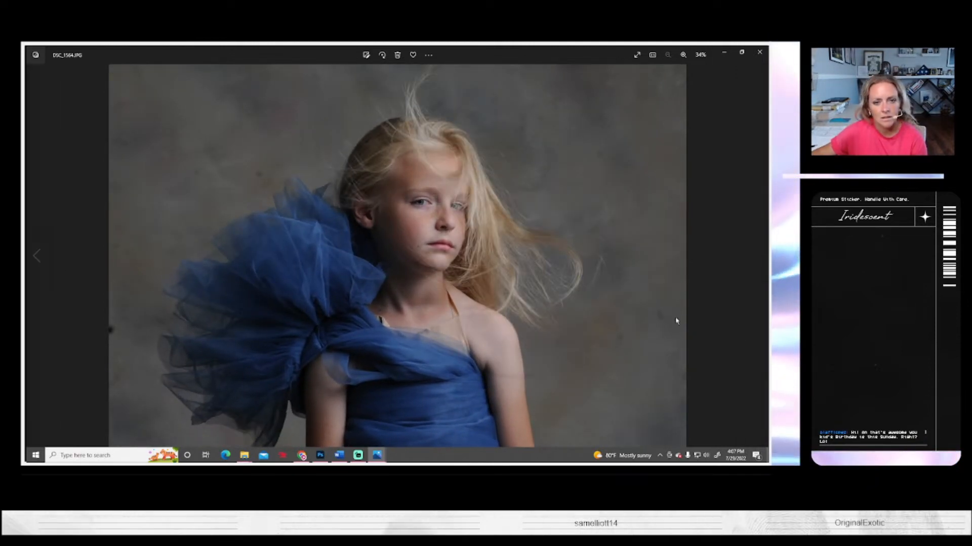
- Review the laughing and smiling windblown portraits from DSC_1567 through DSC_1575
click(757, 256)
click(757, 256)
click(757, 257)
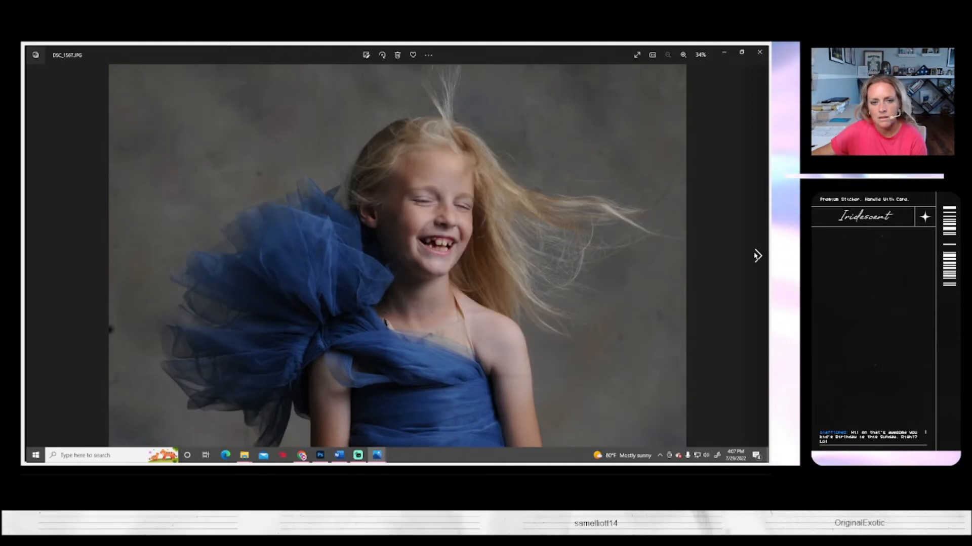
click(757, 257)
click(758, 256)
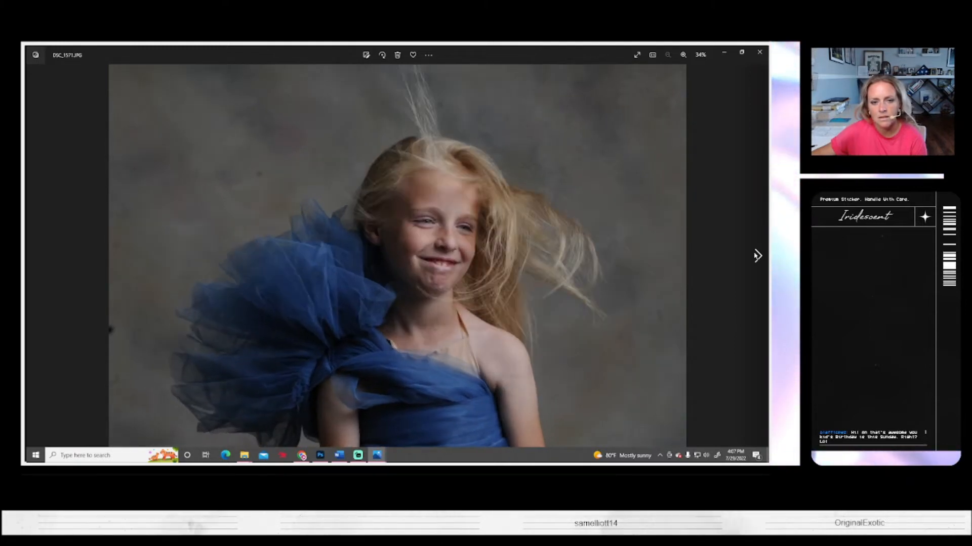
click(758, 256)
click(757, 257)
click(757, 257)
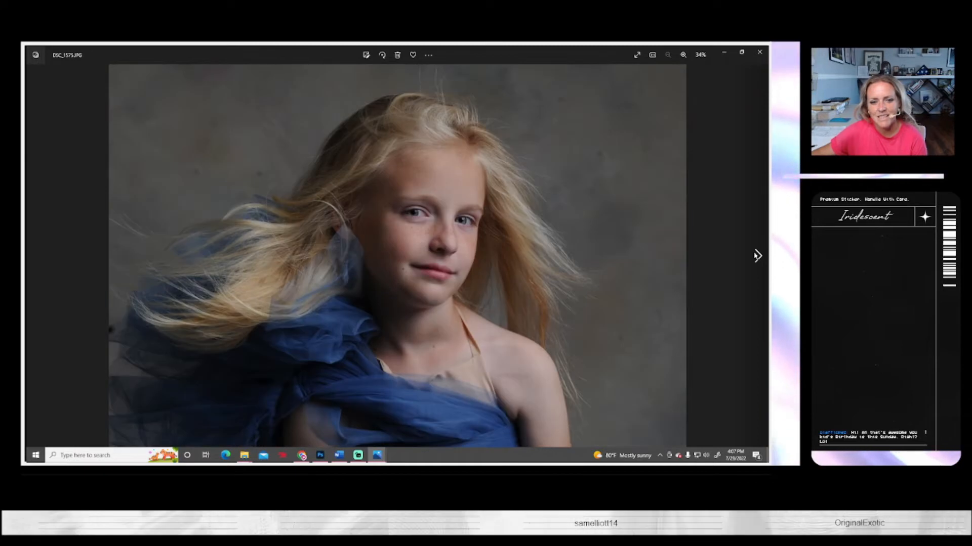
- Browse the windblown portraits from DSC_1575 to DSC_1587, comparing hair movement and the tulle sleeve
click(758, 257)
click(758, 256)
click(758, 256)
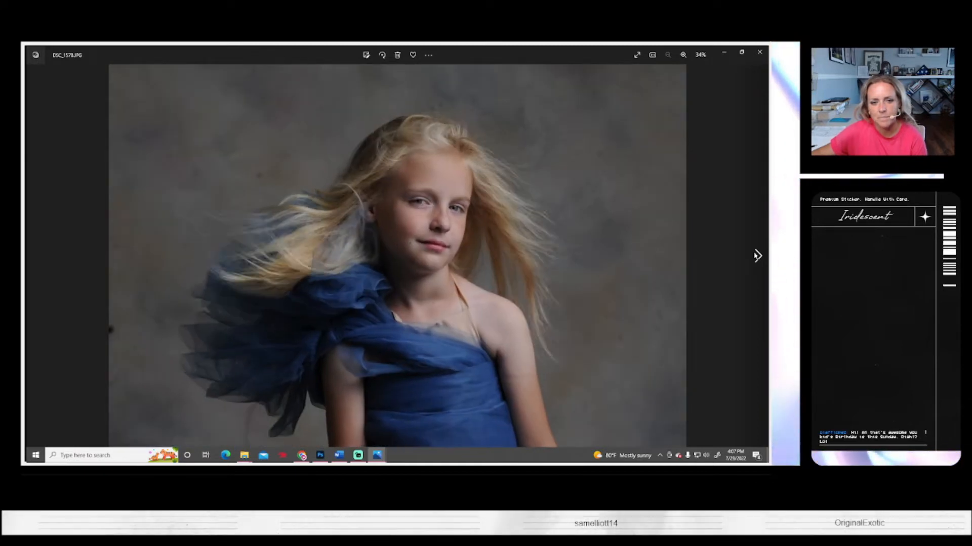
click(757, 256)
click(757, 256)
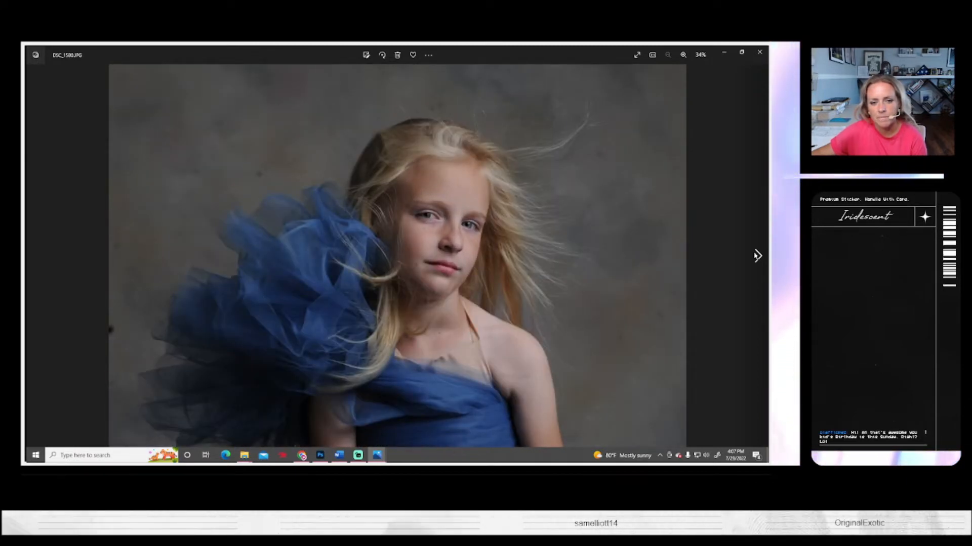
click(758, 257)
click(758, 256)
click(757, 257)
click(758, 257)
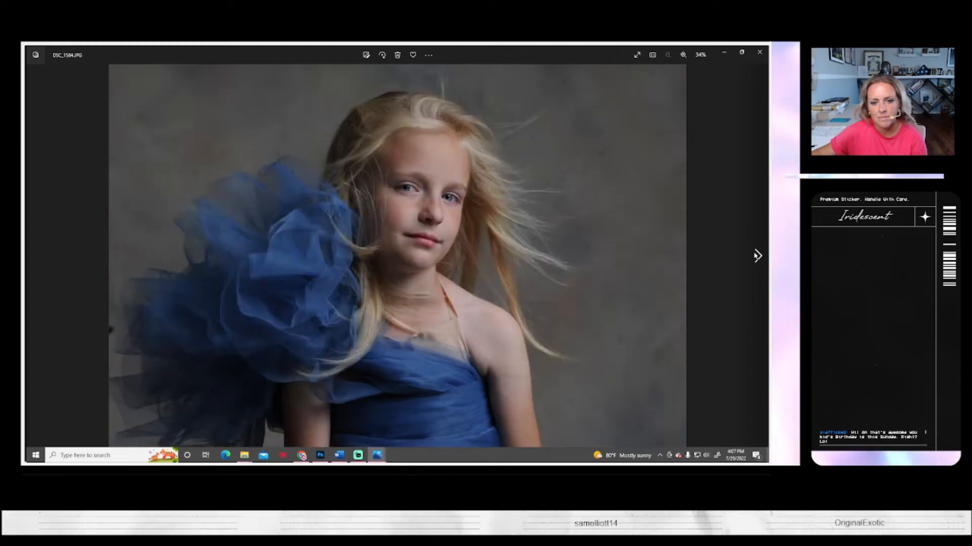
click(757, 257)
click(757, 256)
click(757, 257)
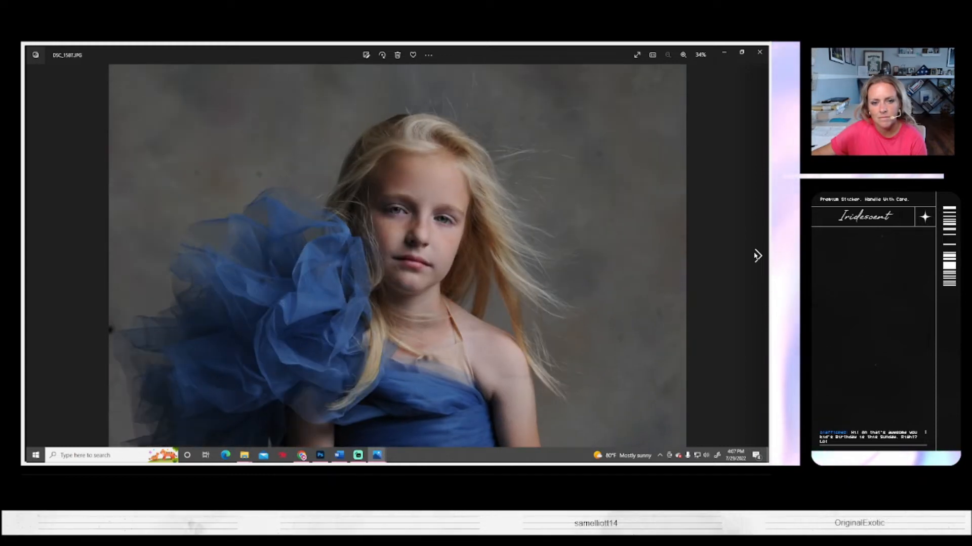
- Go back to DSC_1583 and compare the portraits forward to DSC_1587 again
click(28, 246)
click(29, 247)
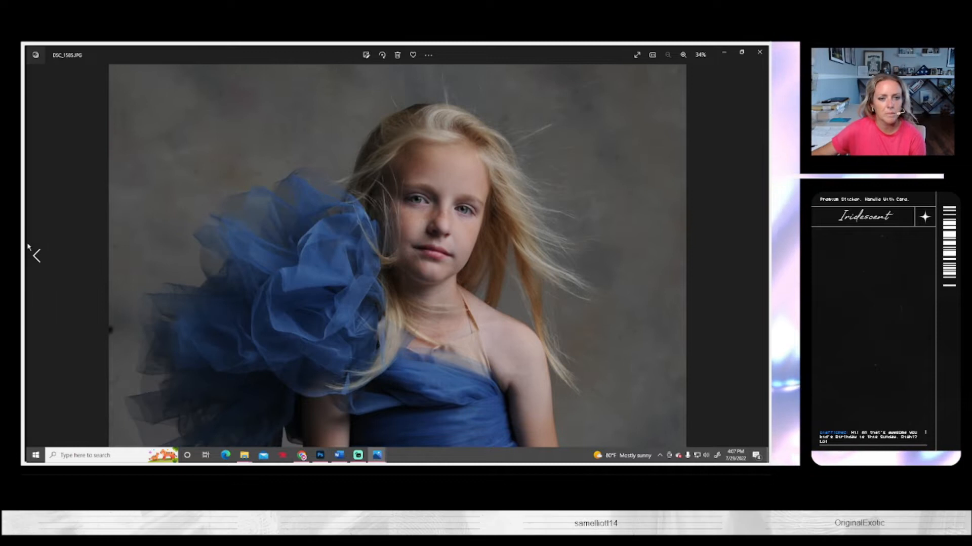
click(28, 246)
click(29, 247)
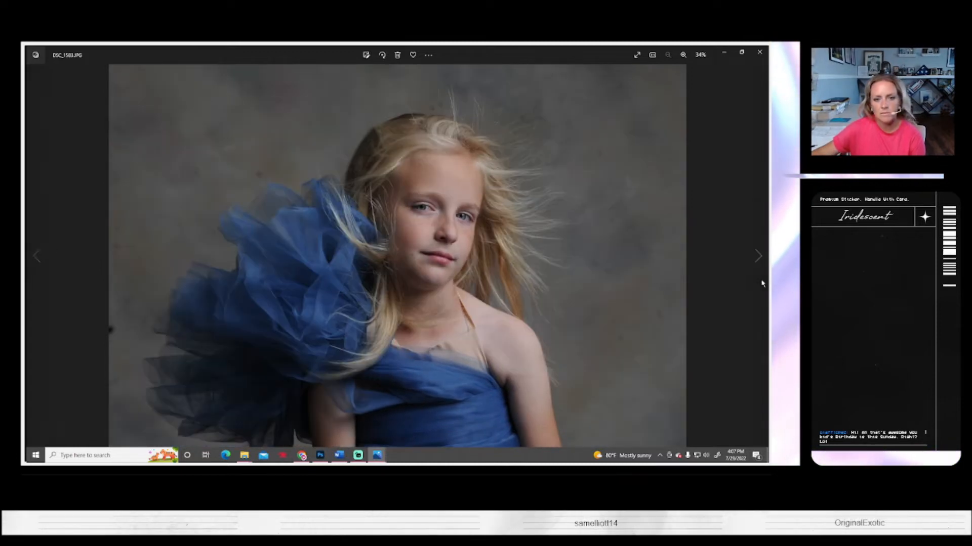
click(756, 256)
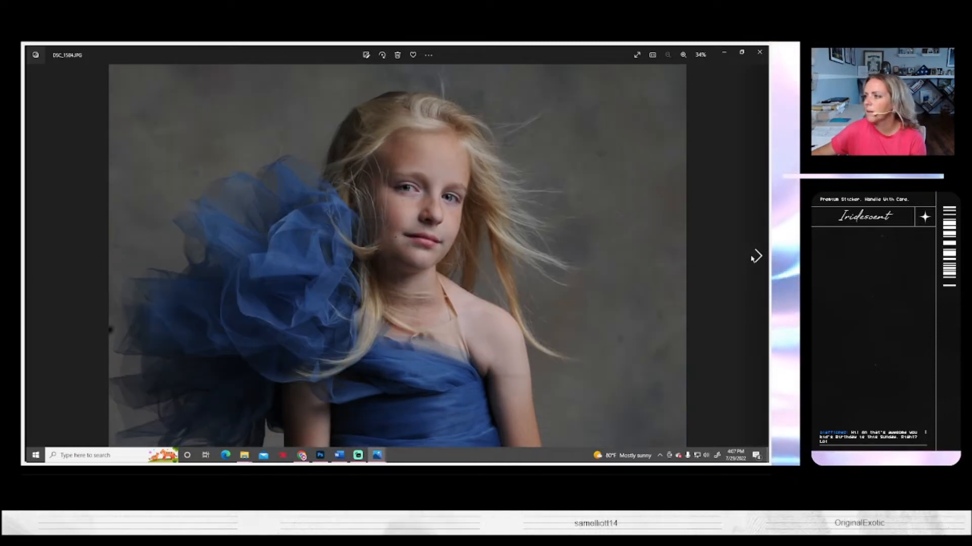
click(756, 256)
click(756, 256)
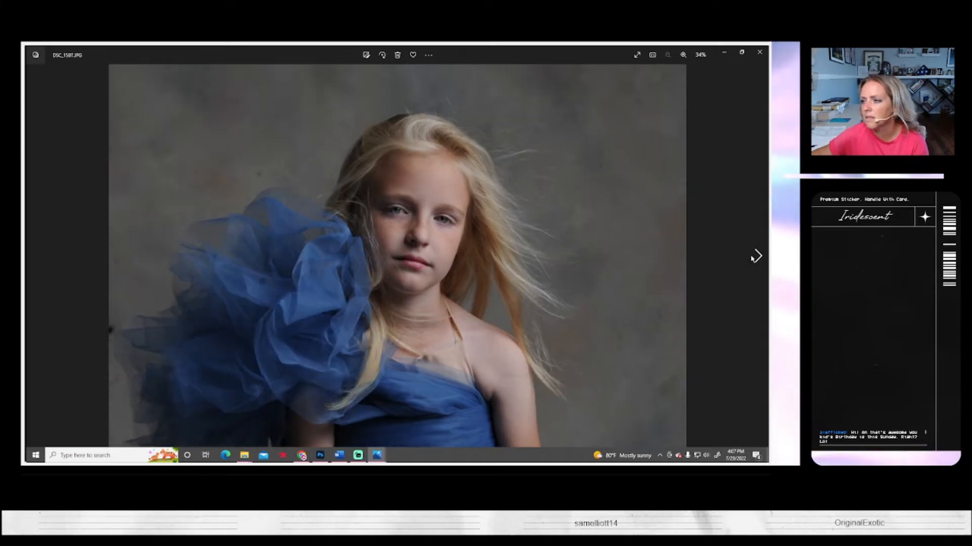
- Browse past the remaining blue-dress shots to DSC_1600, the full-length photo of the crowned girl in a pale gown
click(756, 256)
click(756, 256)
click(756, 256)
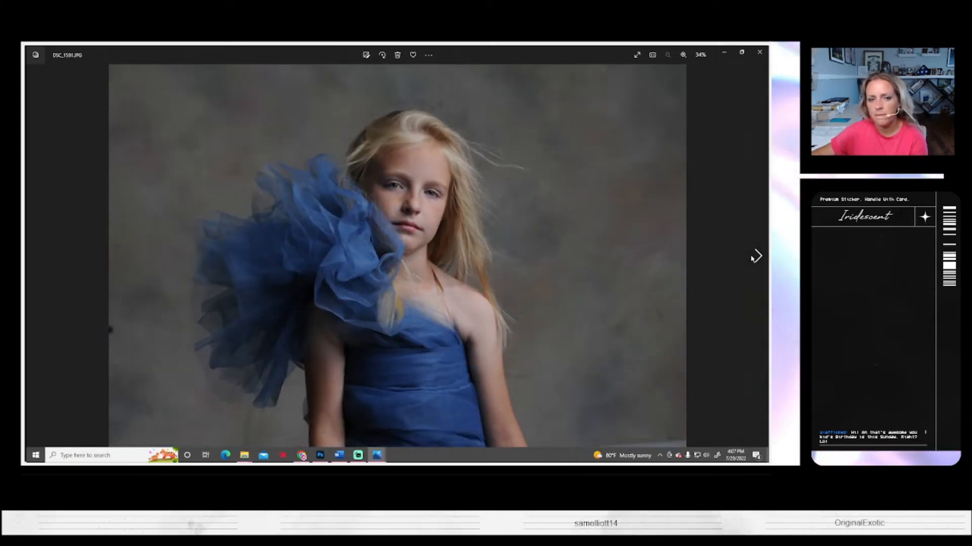
click(756, 256)
click(756, 256)
click(756, 256)
click(756, 256)
click(756, 256)
click(756, 256)
click(756, 256)
click(756, 256)
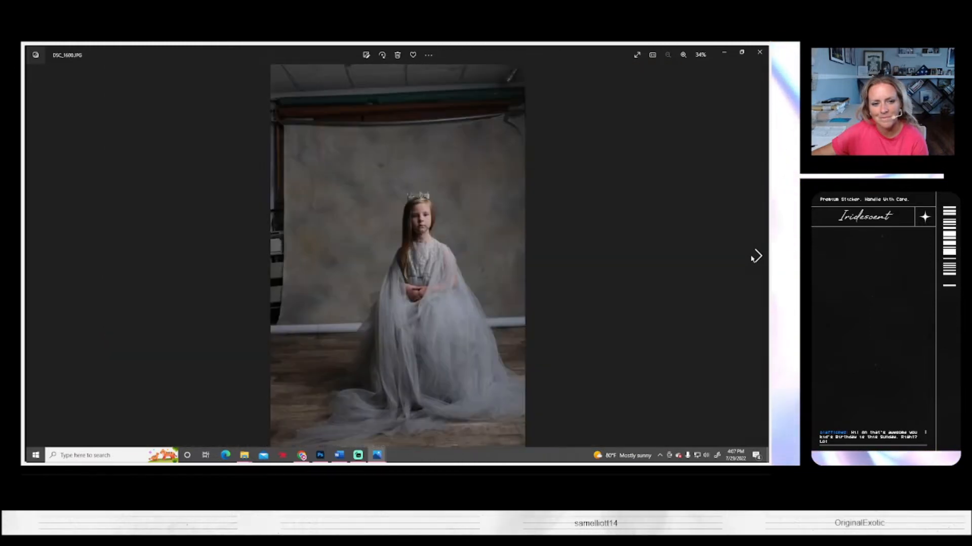
- Examine the crowned girl's closer and wider seated portraits from DSC_1602 through DSC_1605
click(756, 256)
click(756, 256)
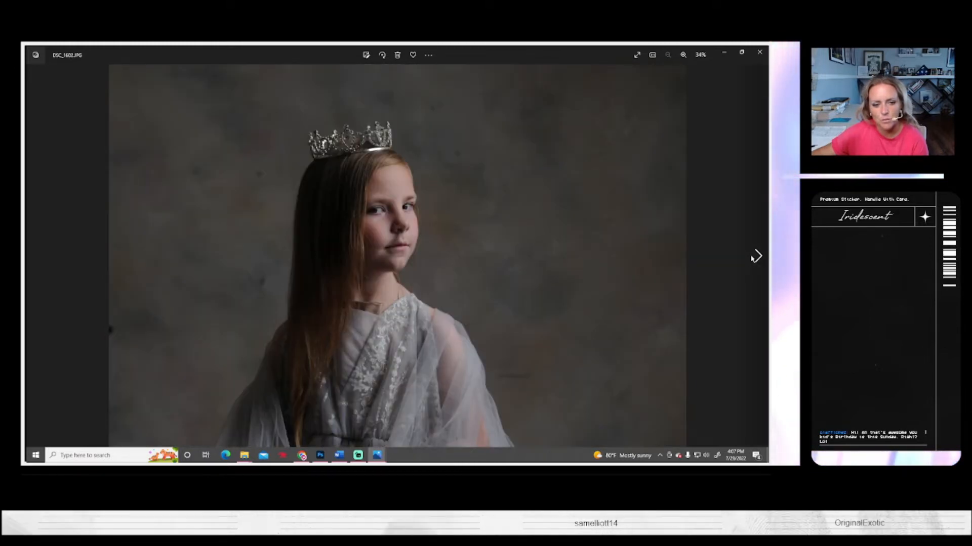
click(756, 256)
click(756, 256)
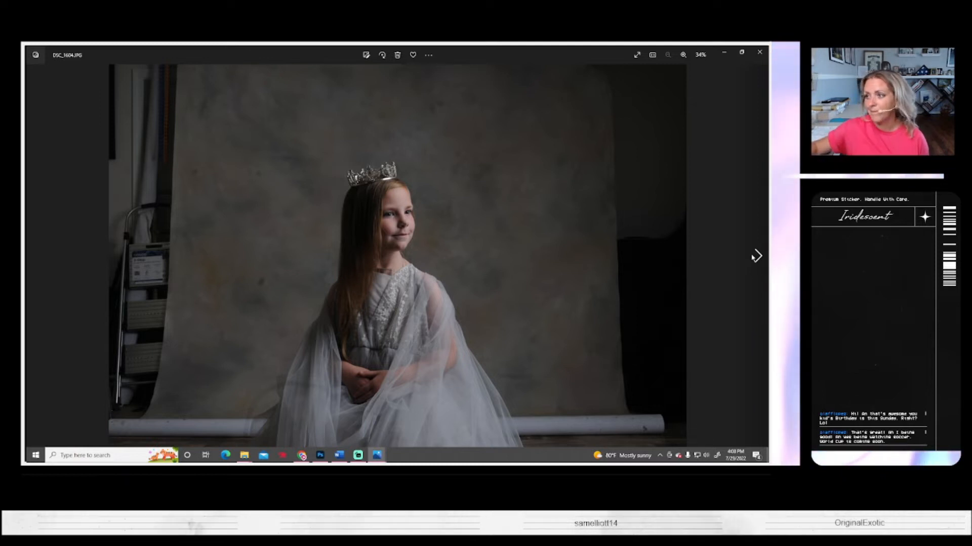
click(757, 258)
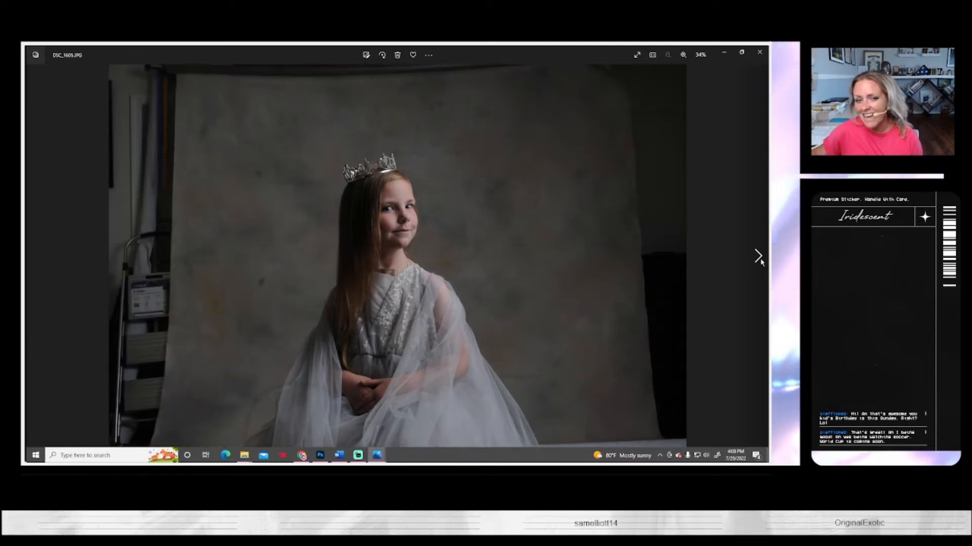
- Advance to DSC_1607, the crowned girl's seated portrait, and open it in Photoshop
click(759, 258)
click(758, 257)
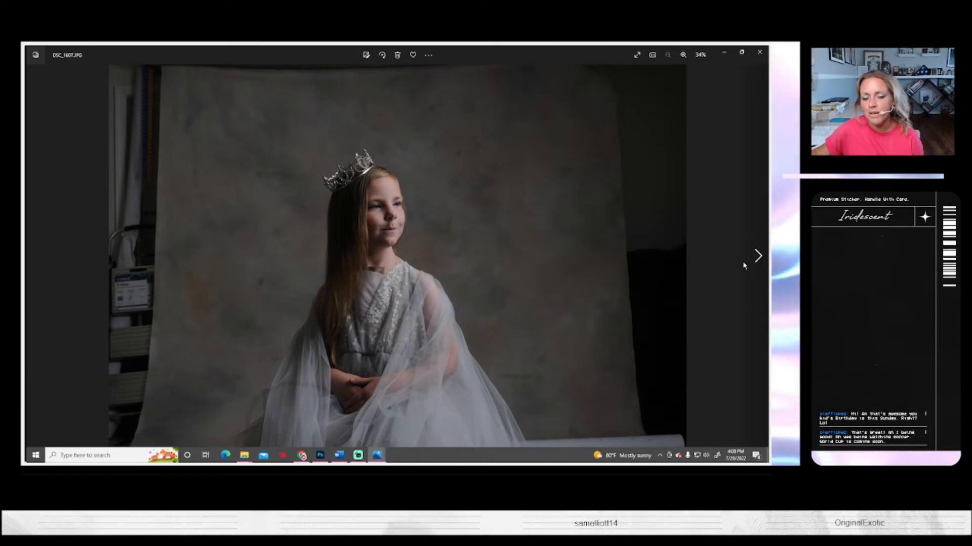
click(319, 452)
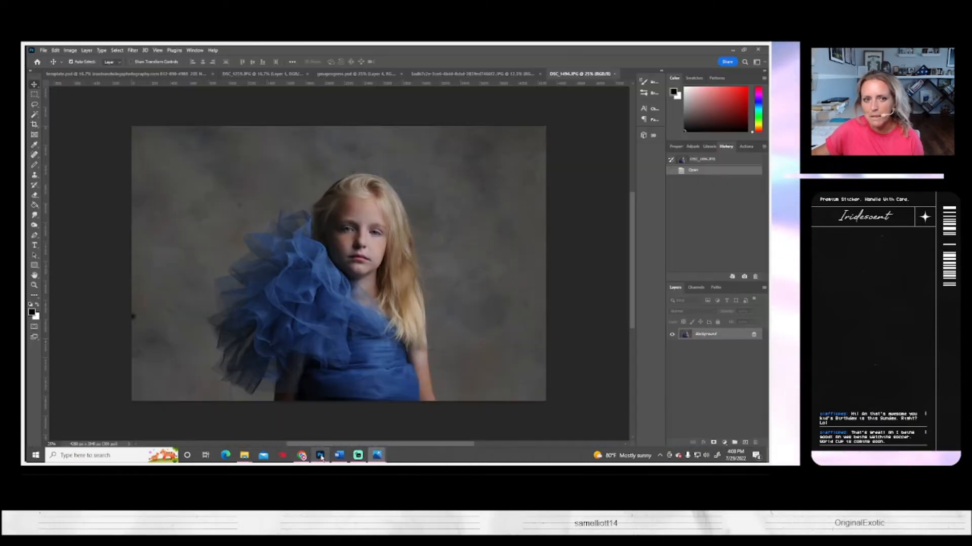
click(44, 50)
click(50, 67)
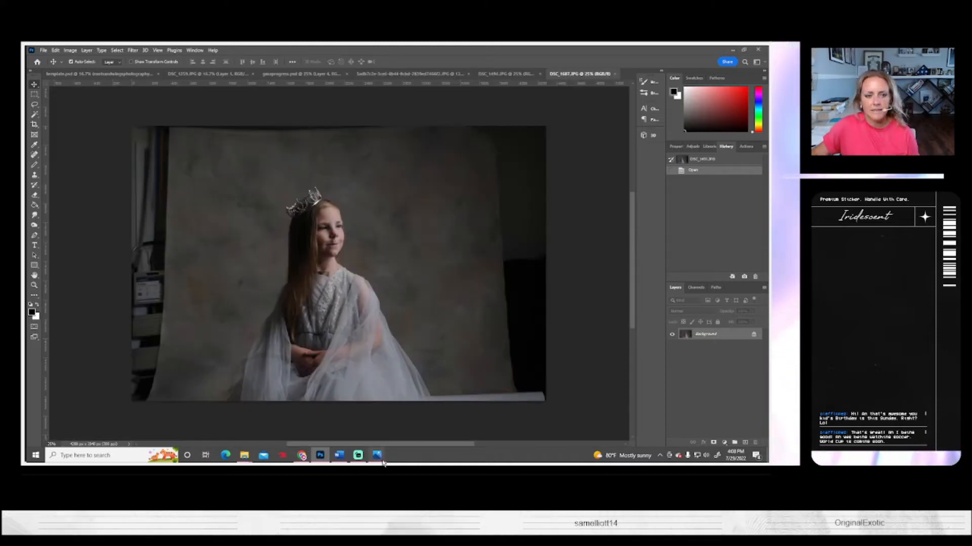
- Return to the photo viewer and browse the crowned girl's portraits from DSC_1607 to DSC_1619, comparing gaze and hair movement
mouse_move(377, 455)
click(460, 407)
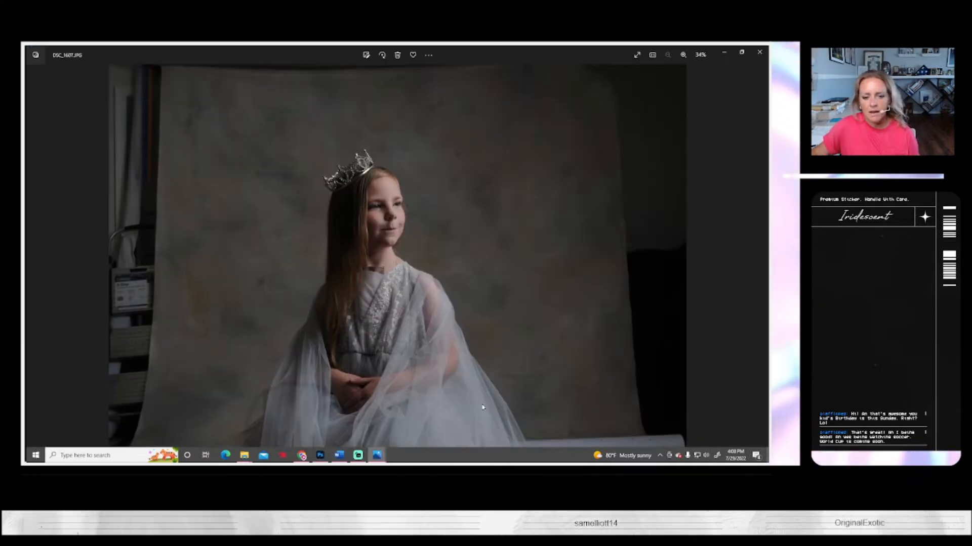
click(757, 256)
click(758, 256)
click(758, 256)
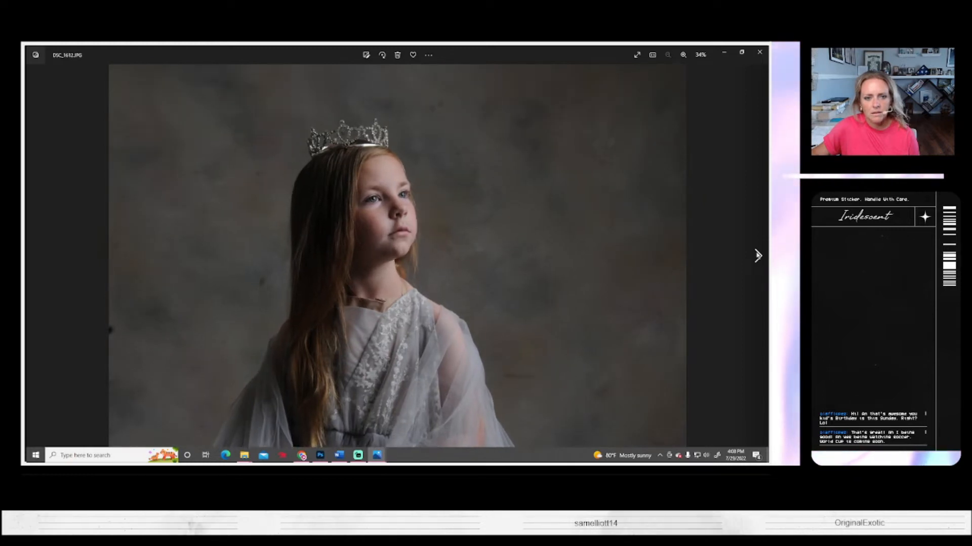
click(757, 256)
click(757, 256)
click(757, 256)
click(758, 256)
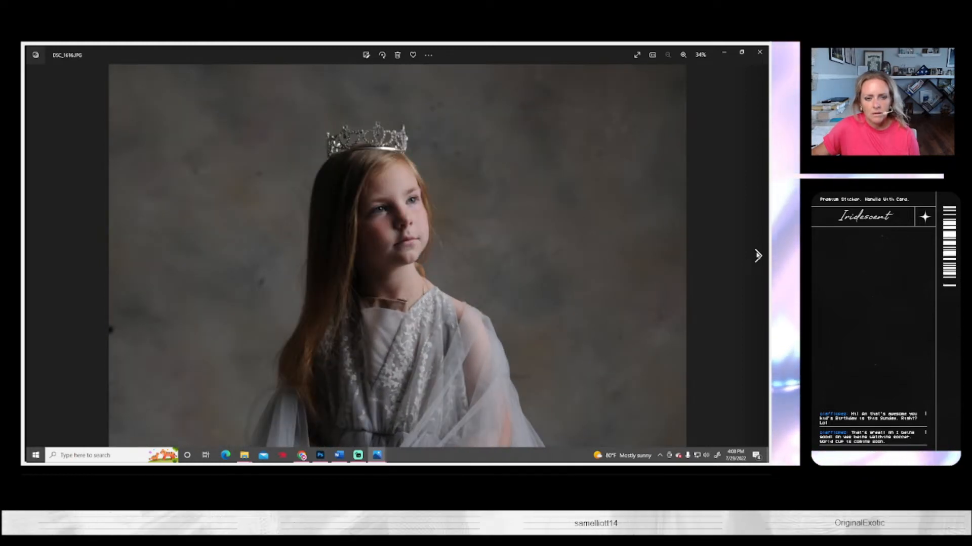
click(757, 256)
click(757, 256)
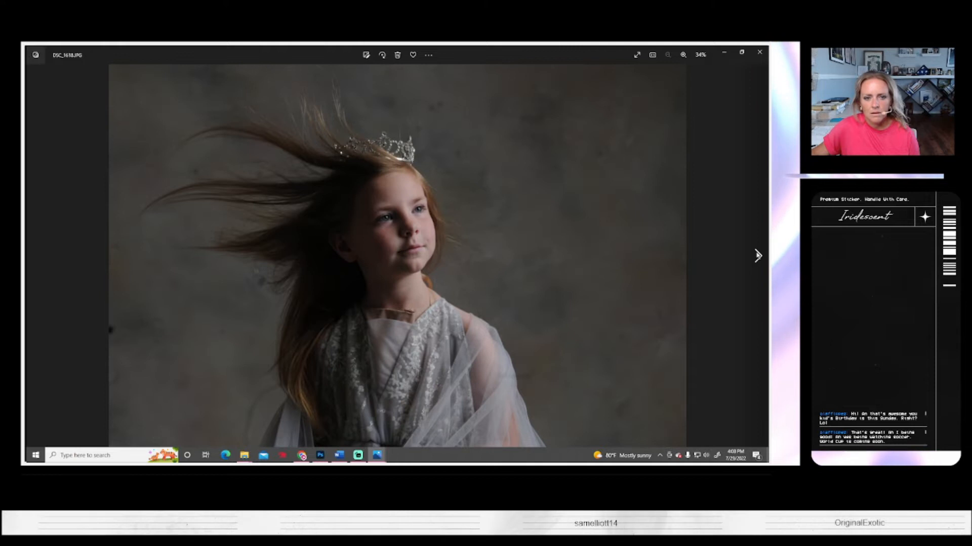
click(757, 257)
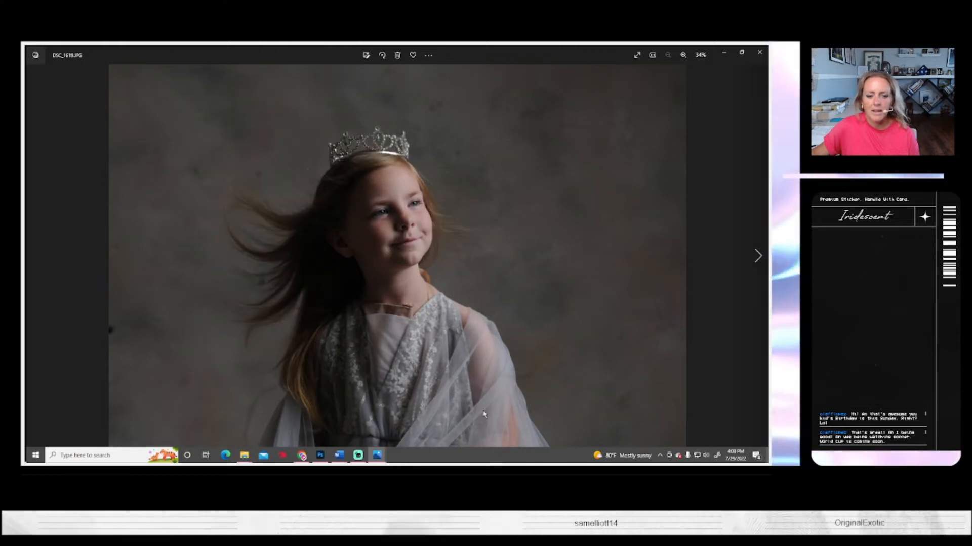
click(379, 456)
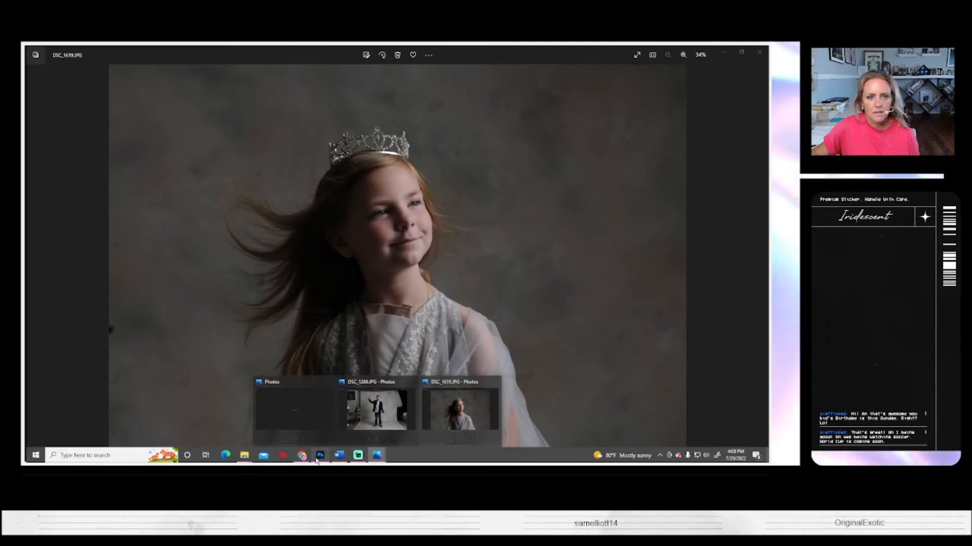
click(321, 456)
click(379, 457)
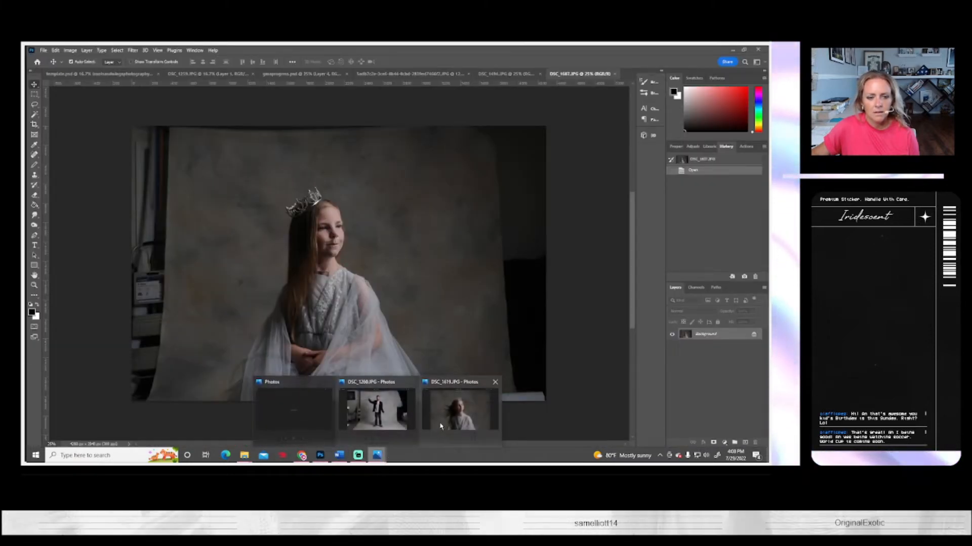
click(460, 405)
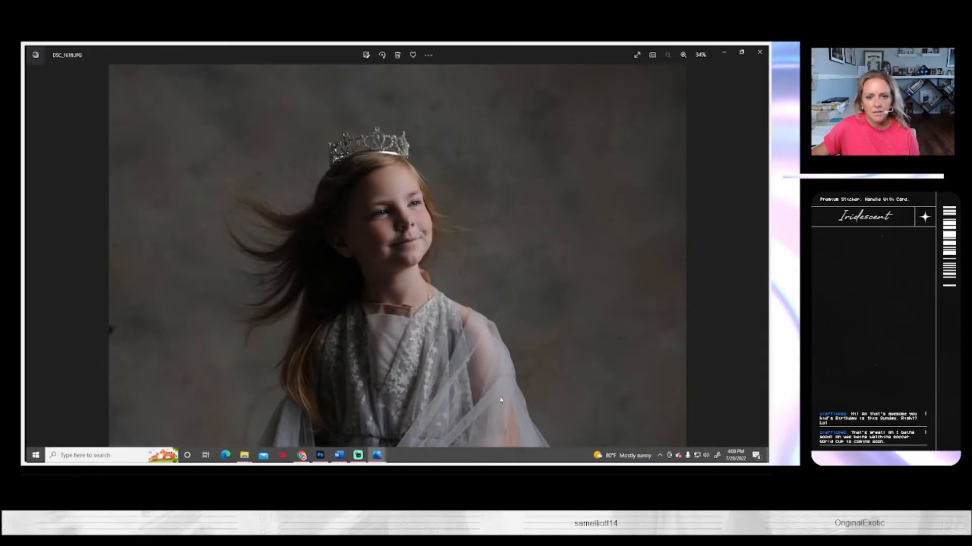
- Compare the crowned girl's windblown portraits from DSC_1620 to DSC_1624, going back to DSC_1623
click(759, 257)
click(758, 257)
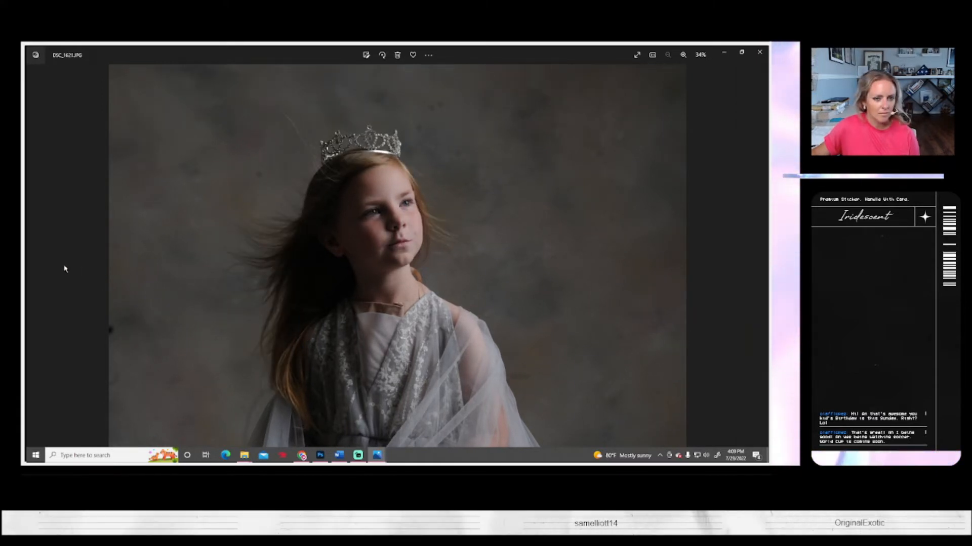
click(47, 263)
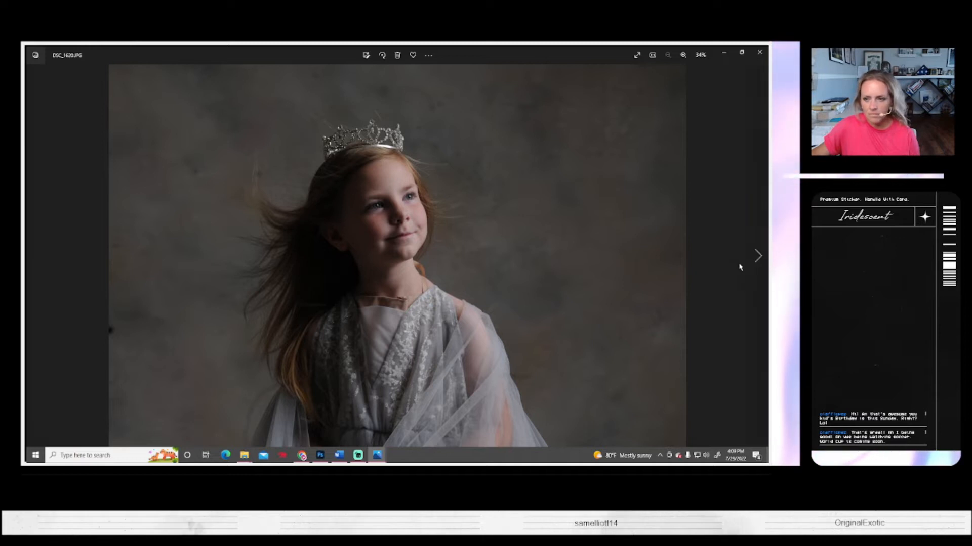
click(758, 256)
click(758, 256)
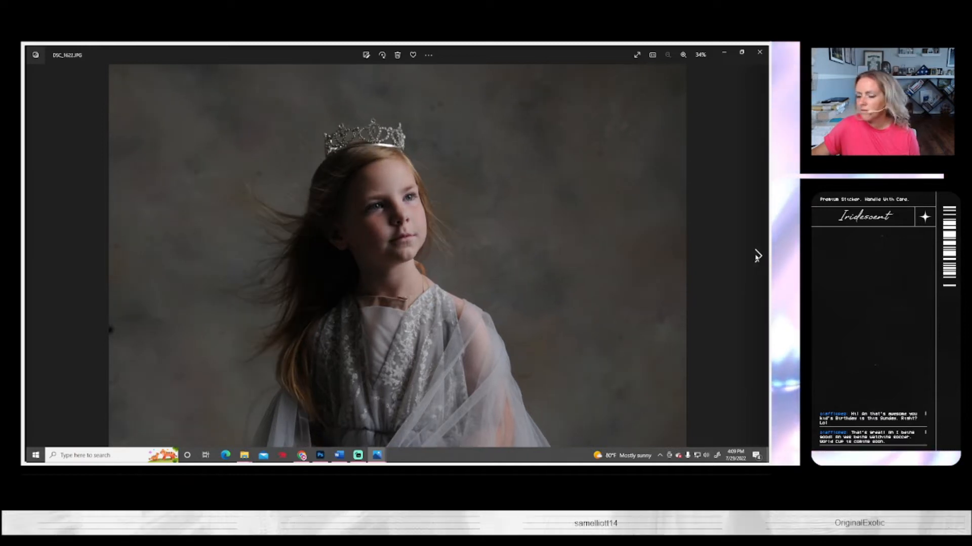
click(757, 256)
click(757, 256)
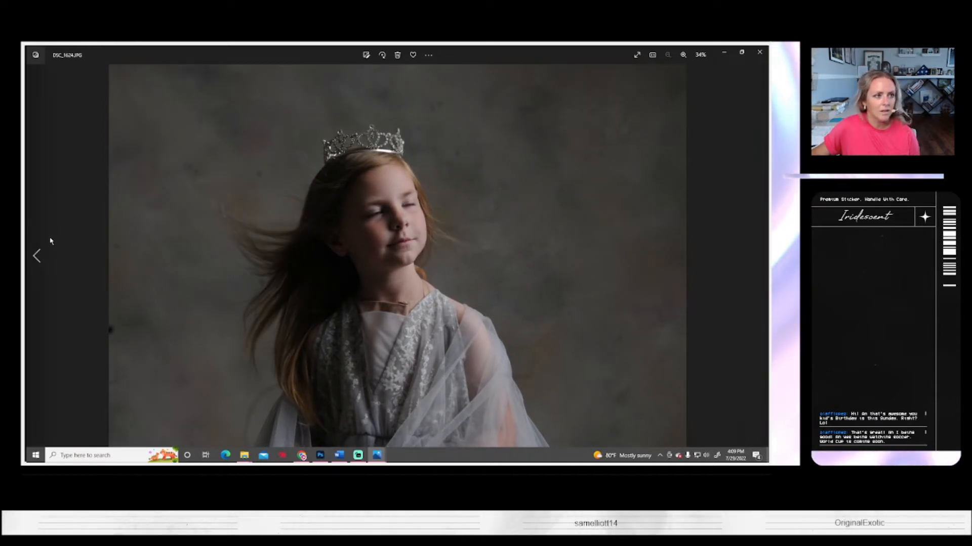
click(38, 257)
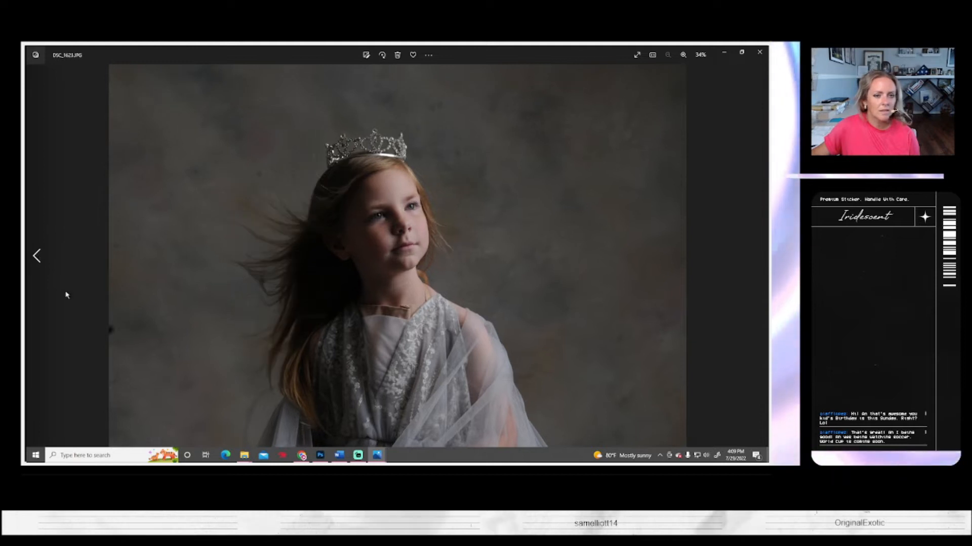
- Open DSC_1623.JPG in Photoshop and close the wider seated portrait DSC_1607.JPG
click(317, 453)
click(43, 50)
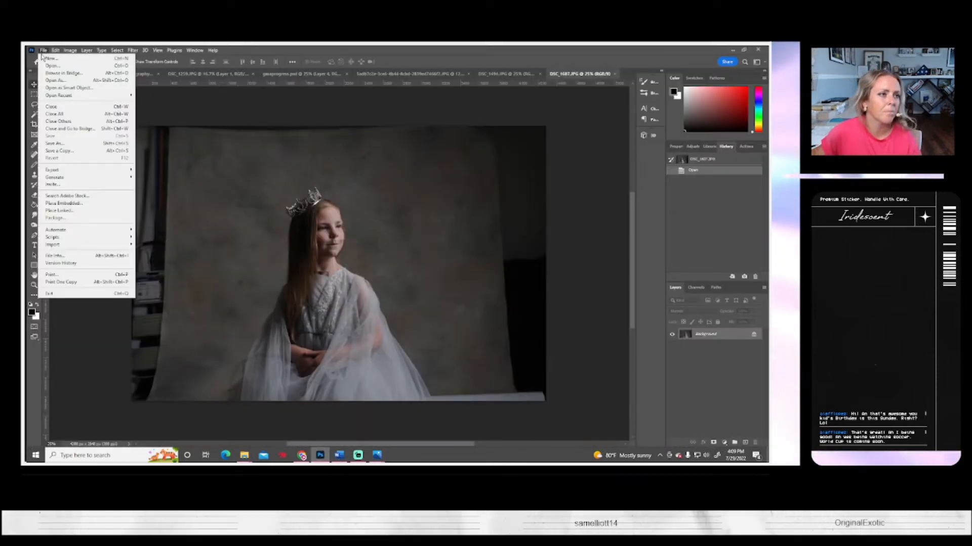
click(53, 66)
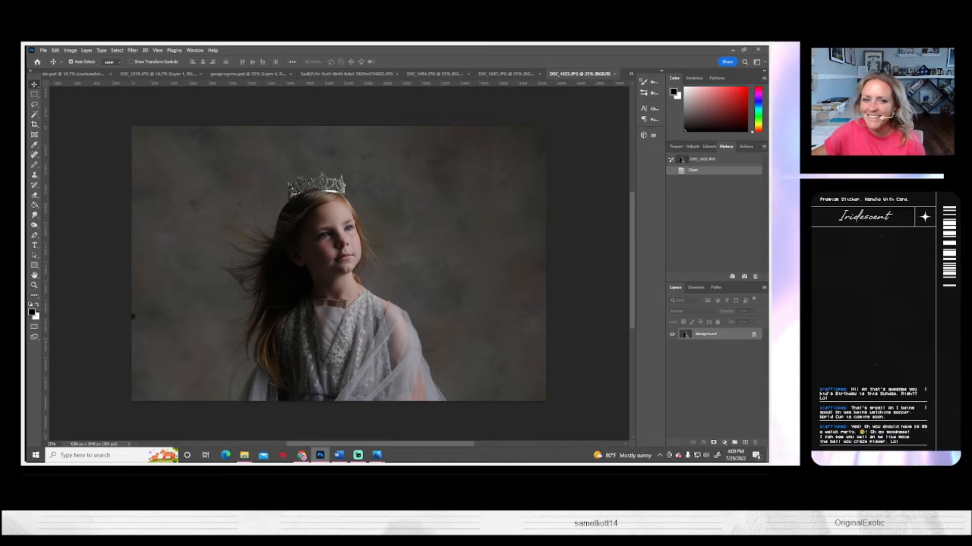
click(506, 73)
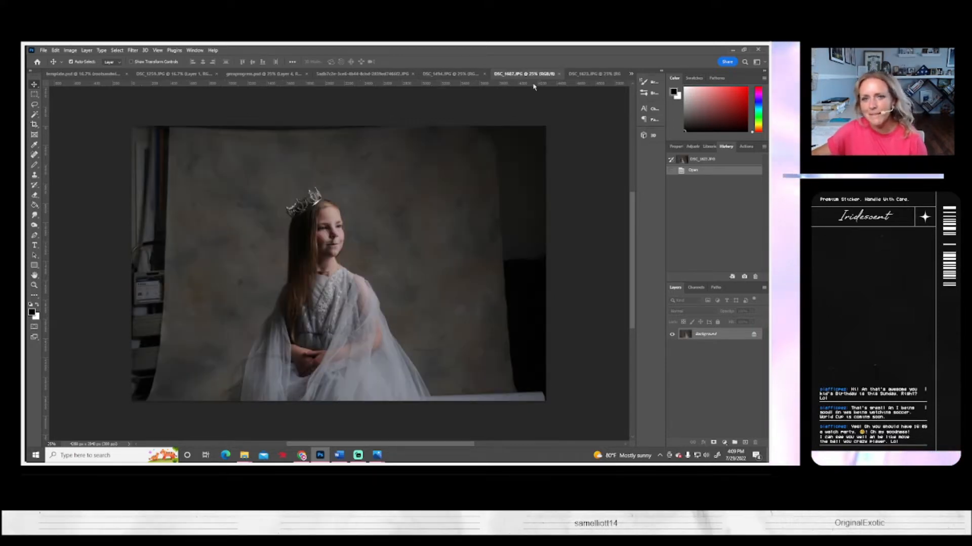
click(559, 73)
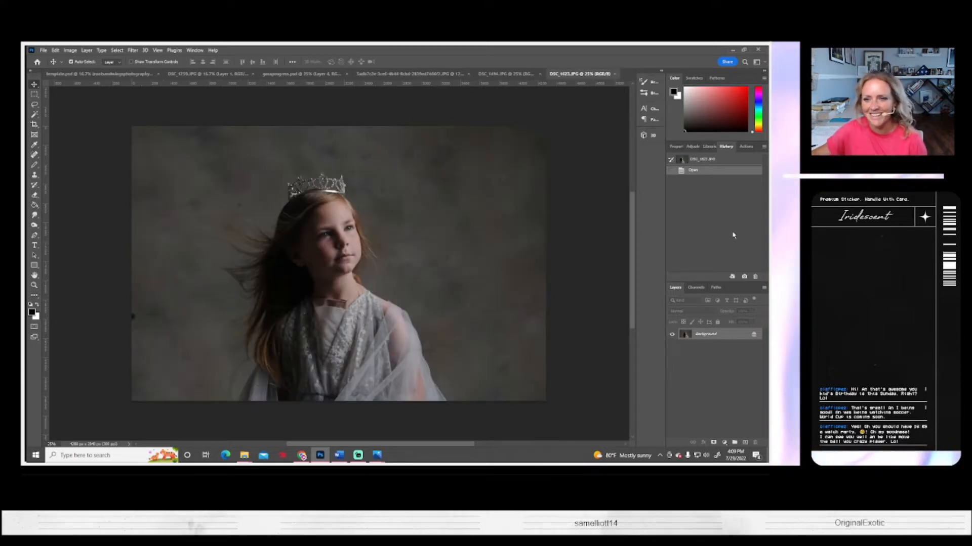
- Run the "Basics again" action with Unsharp Mask, Reduce Noise, Color Balance and Curves on the crowned girl's portrait
click(745, 146)
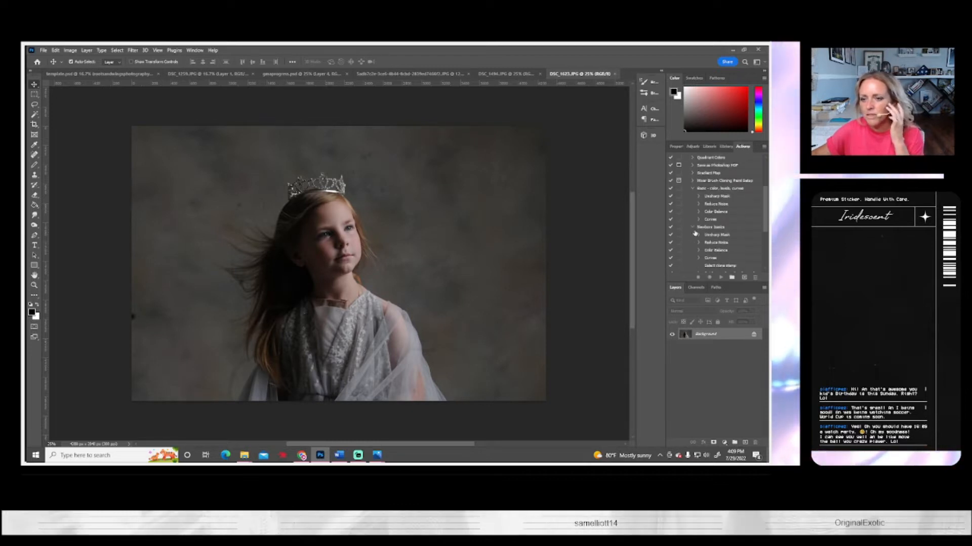
scroll(695, 233, down, 1)
click(706, 222)
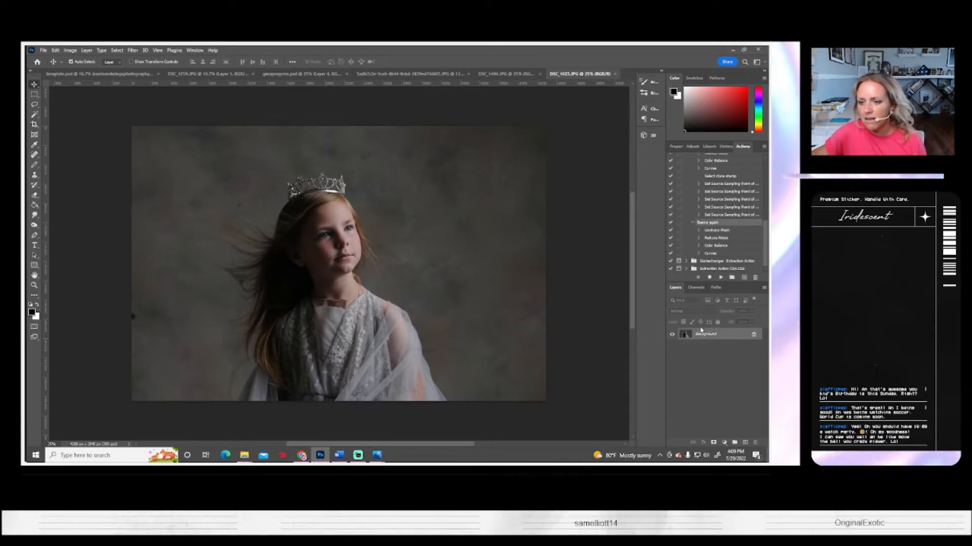
click(722, 278)
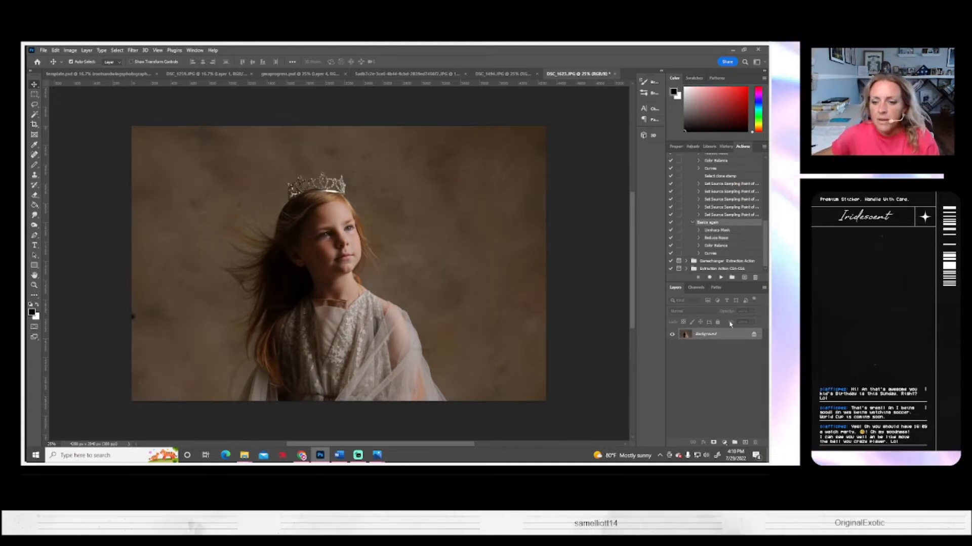
- Duplicate the Background layer of DSC_1623.JPG under the name Background copy
right_click(707, 335)
click(708, 349)
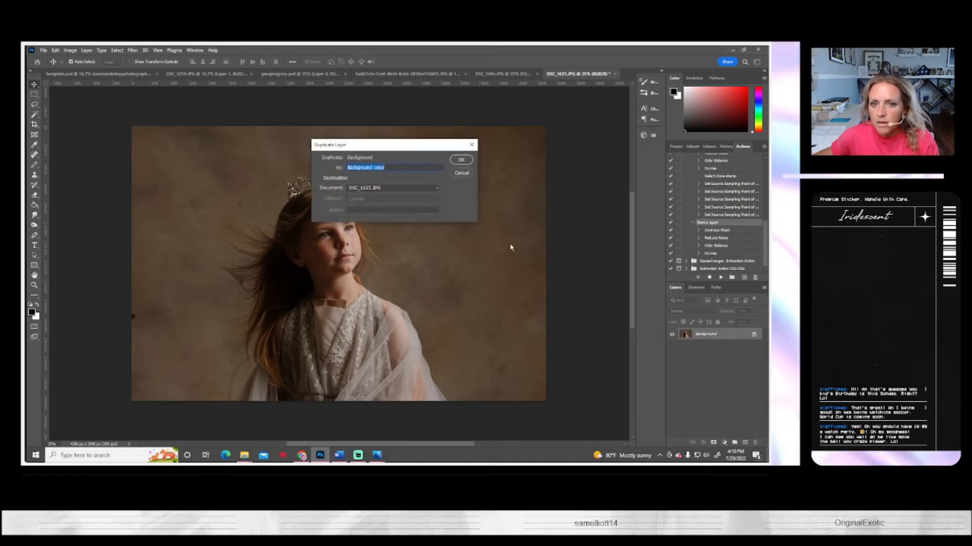
click(461, 160)
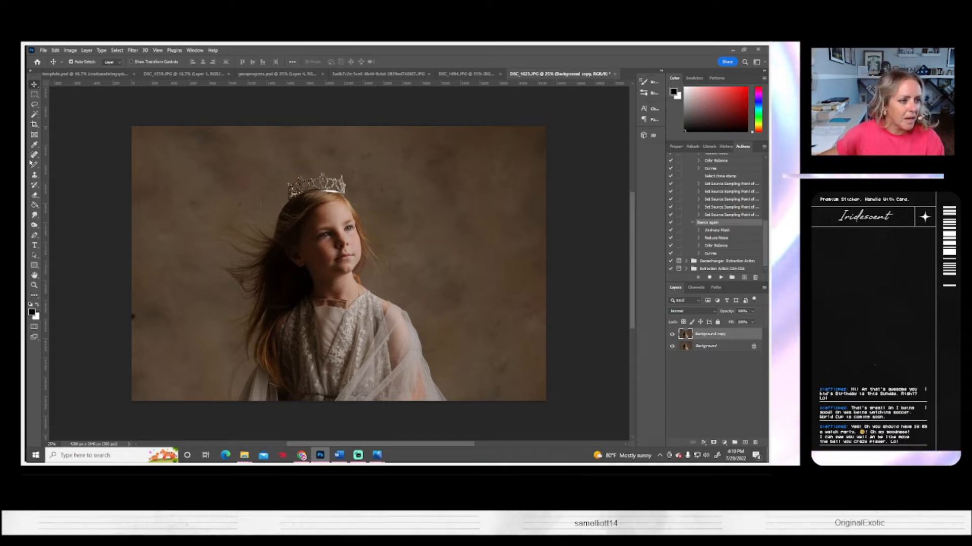
- Clean up marks in the backdrop on the copied layer using a soft round Clone Stamp and the Spot Healing Brush
click(34, 175)
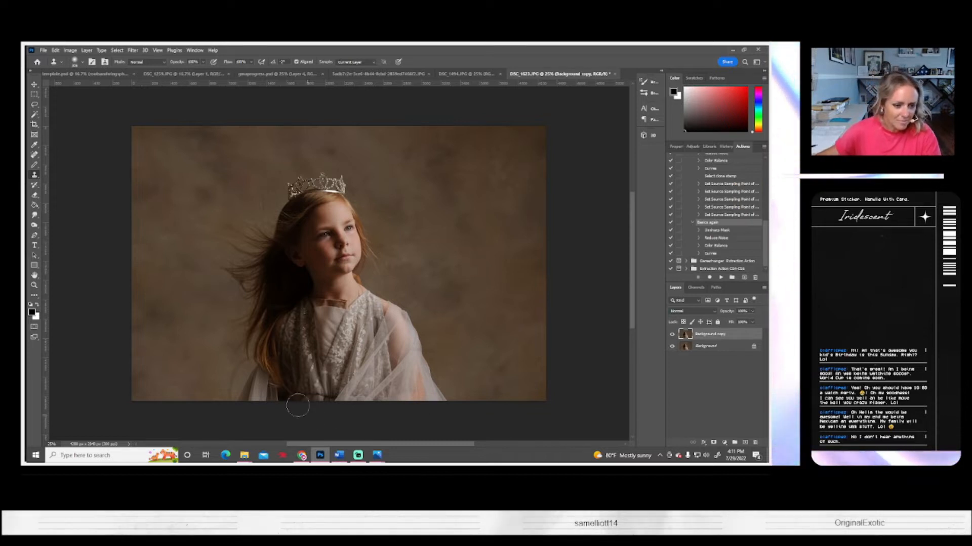
click(75, 62)
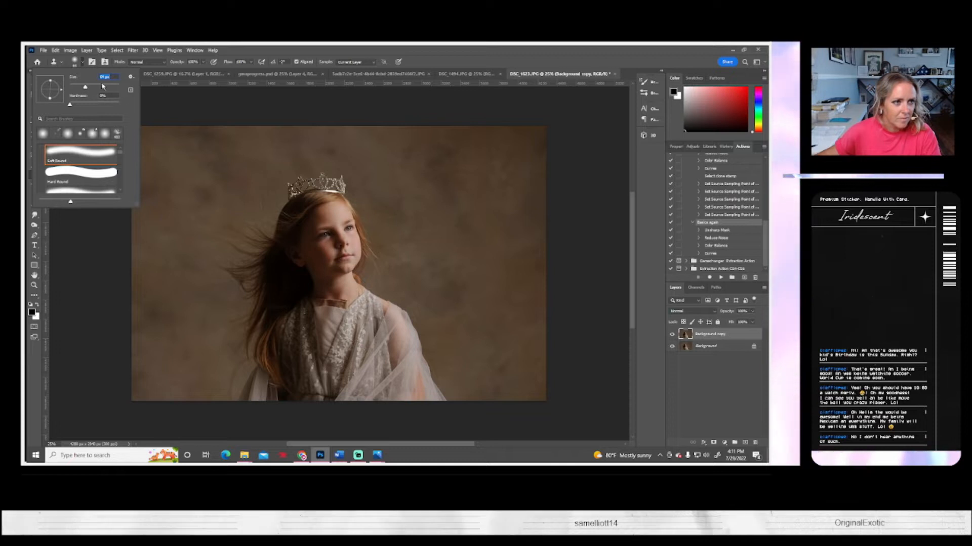
alt+click(226, 357)
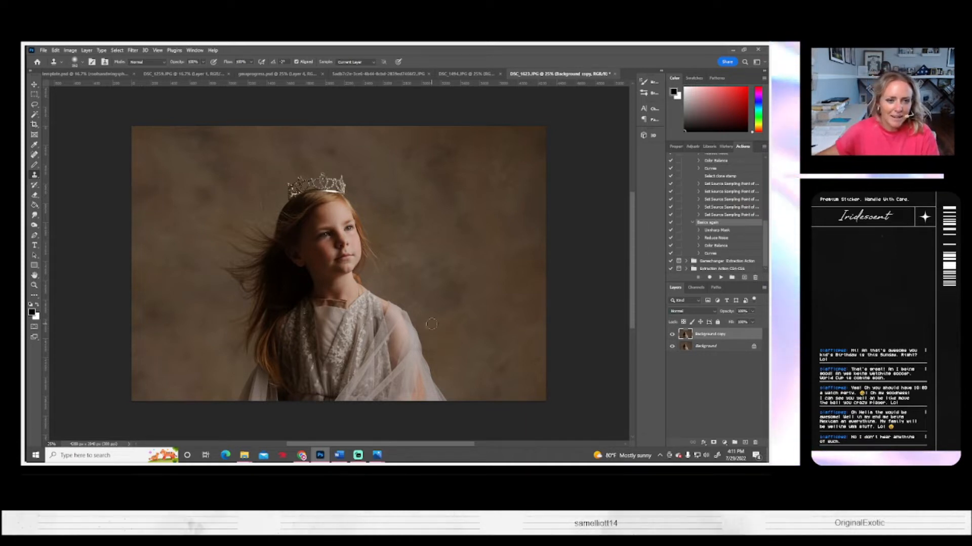
key(j)
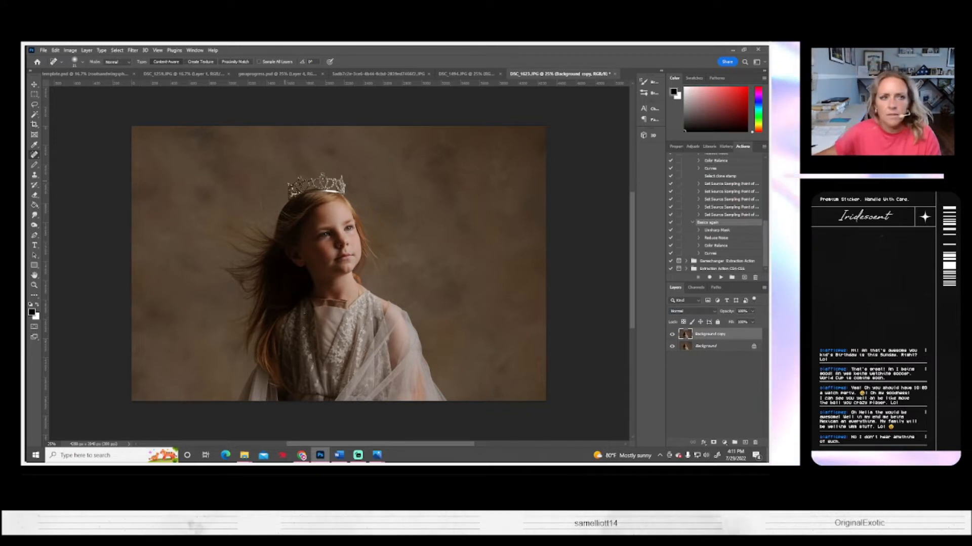
- Flatten the image and flip the canvas horizontally so the girl faces the opposite way
click(87, 52)
click(118, 351)
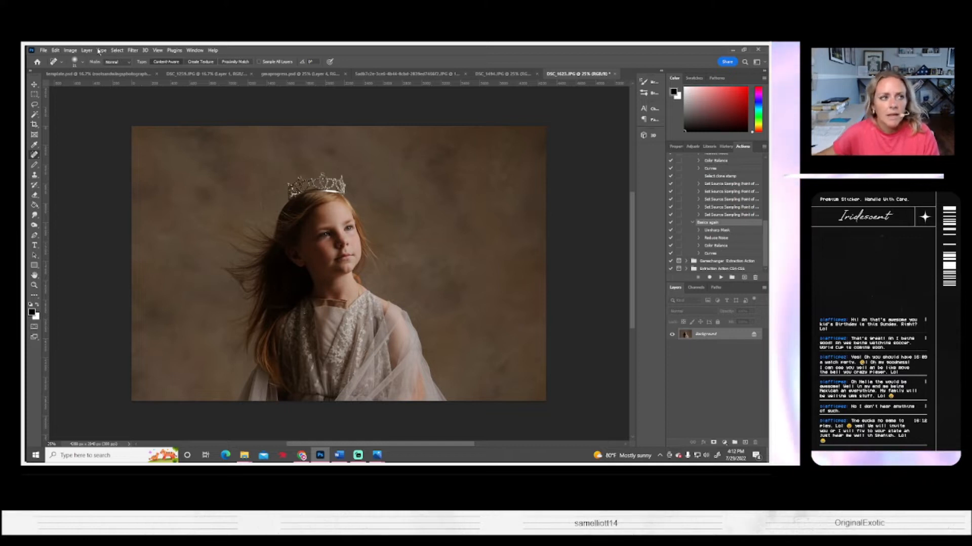
click(70, 51)
mouse_move(83, 126)
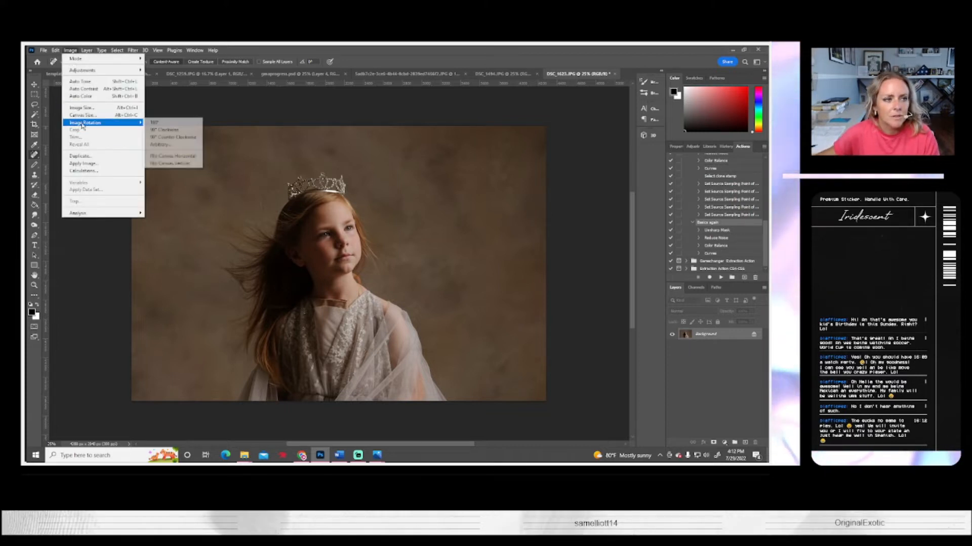
click(172, 156)
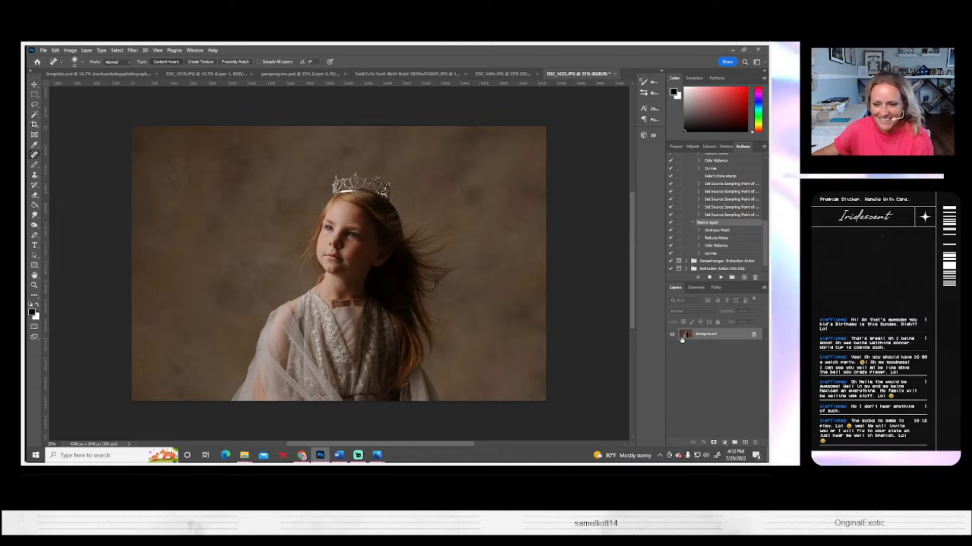
- Duplicate the flipped portrait's flattened Background layer as Background copy for retouching around the dress neckline
right_click(694, 334)
click(715, 348)
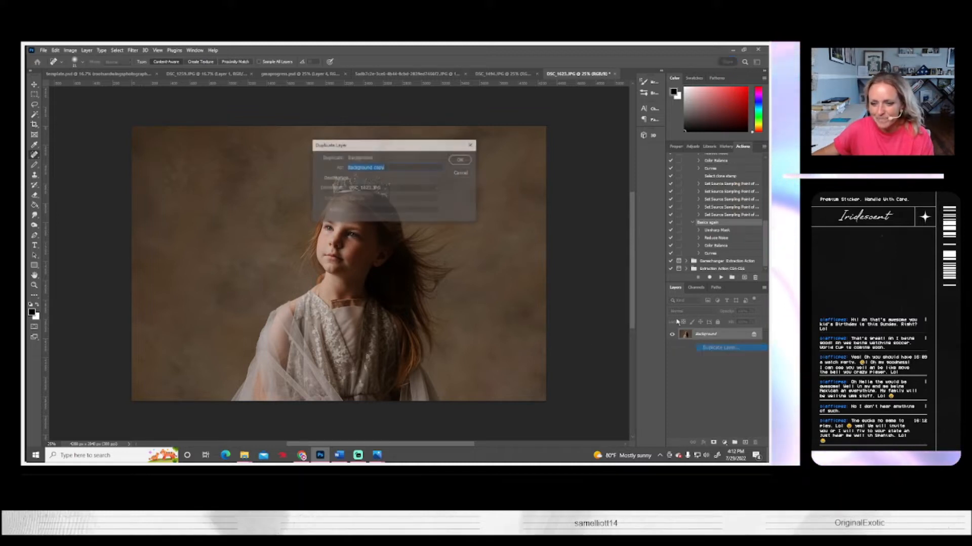
click(460, 160)
click(34, 285)
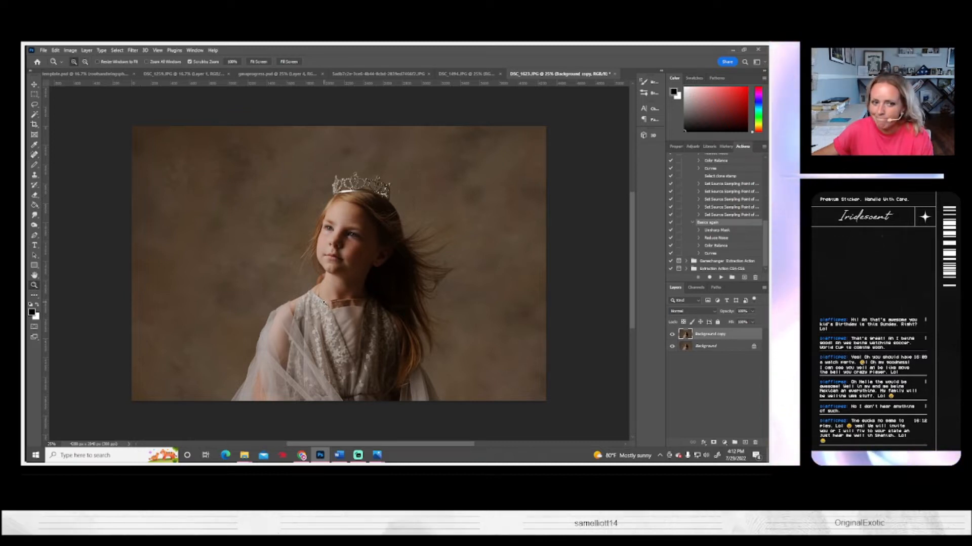
click(323, 294)
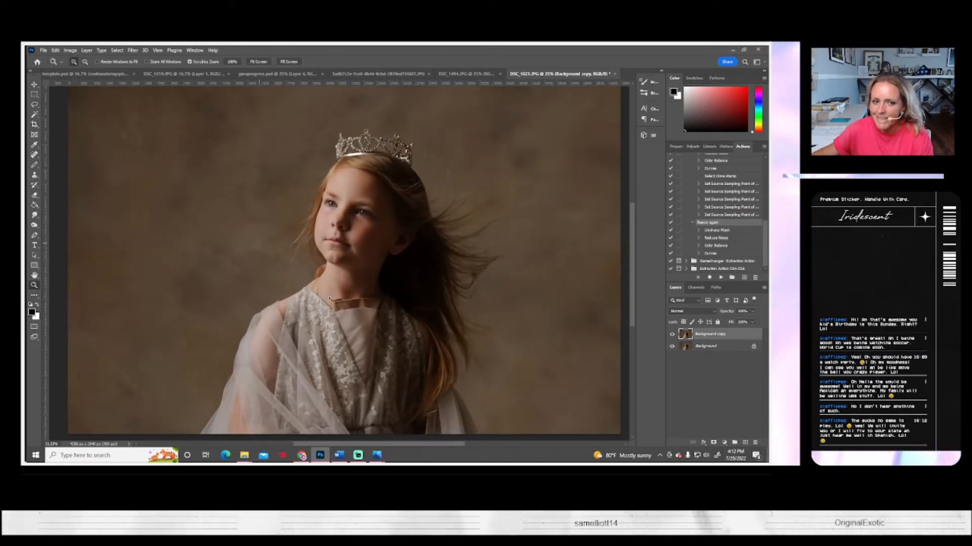
- Remove the tan strap loop standing up behind the girl's shoulder by cloning backdrop over it with a small soft round Clone Stamp
click(305, 295)
click(297, 289)
click(297, 289)
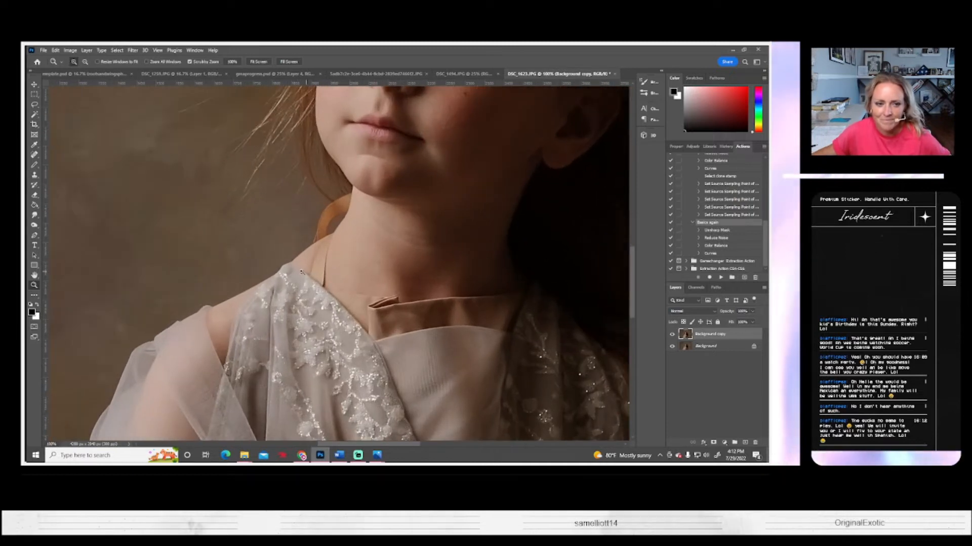
click(297, 282)
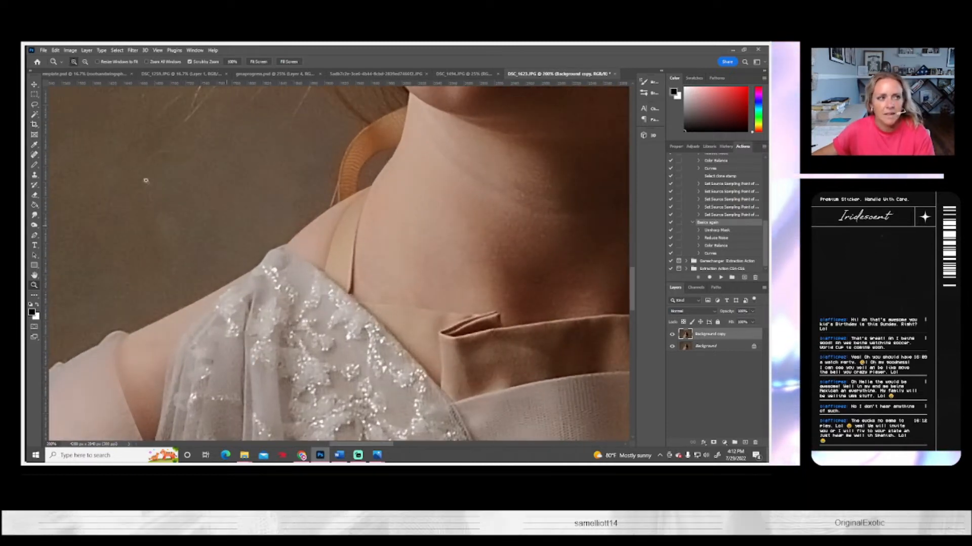
alt+click(399, 224)
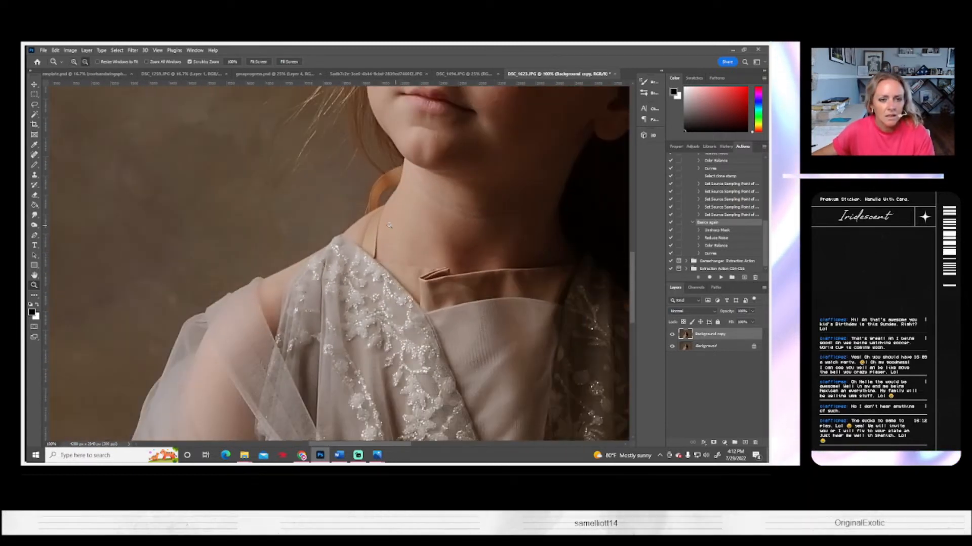
click(34, 175)
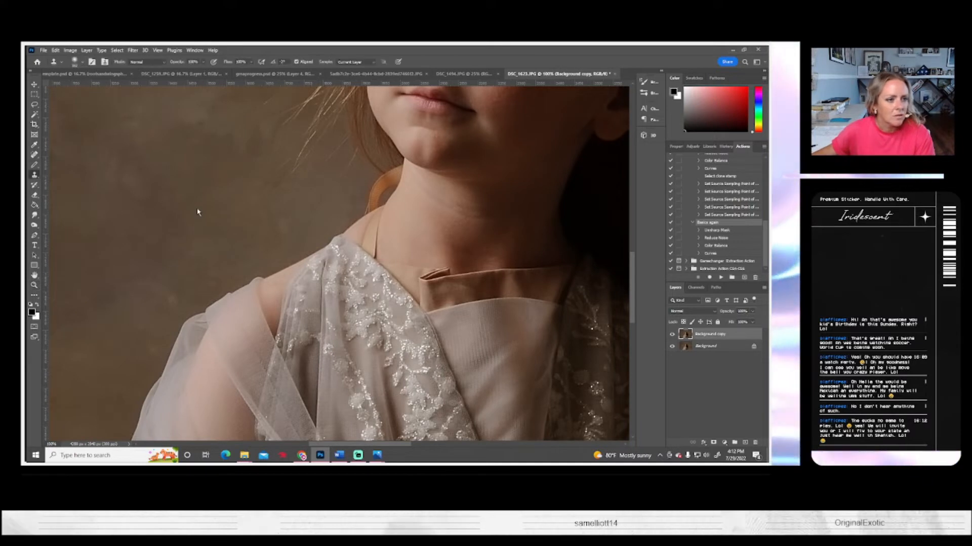
click(82, 63)
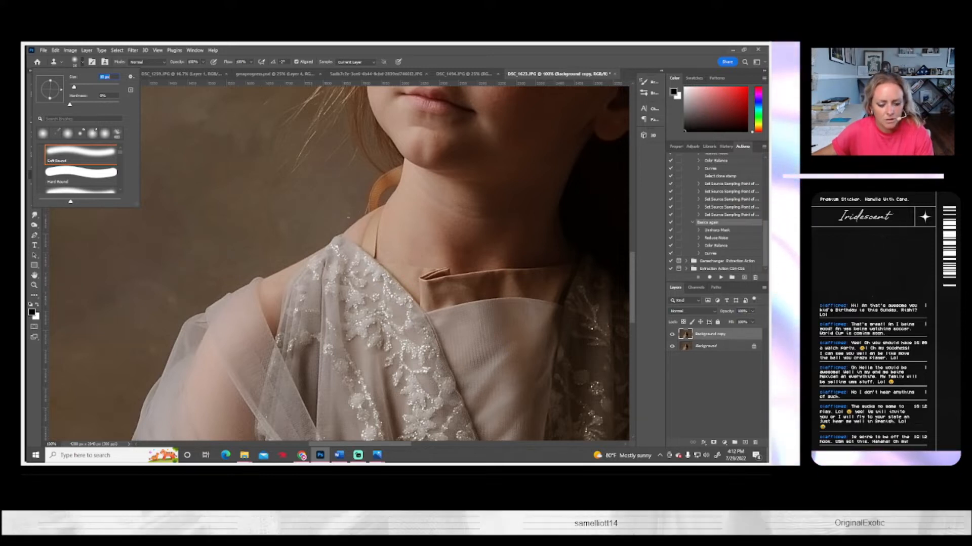
click(356, 216)
mouse_move(359, 215)
mouse_down()
mouse_move(372, 204)
mouse_move(356, 213)
mouse_up()
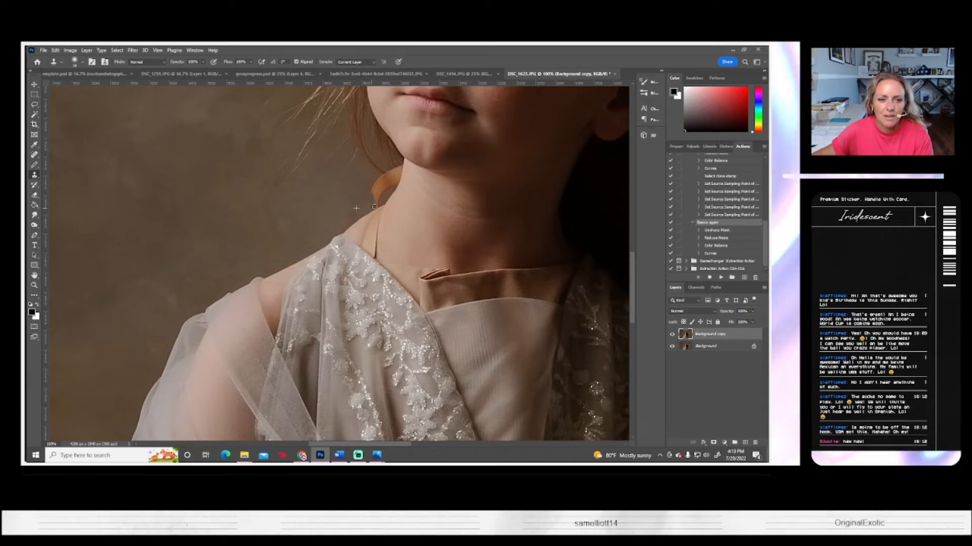
mouse_move(375, 201)
mouse_down()
mouse_move(370, 189)
mouse_move(367, 201)
mouse_move(398, 171)
mouse_up()
alt+click(389, 162)
alt+click(385, 173)
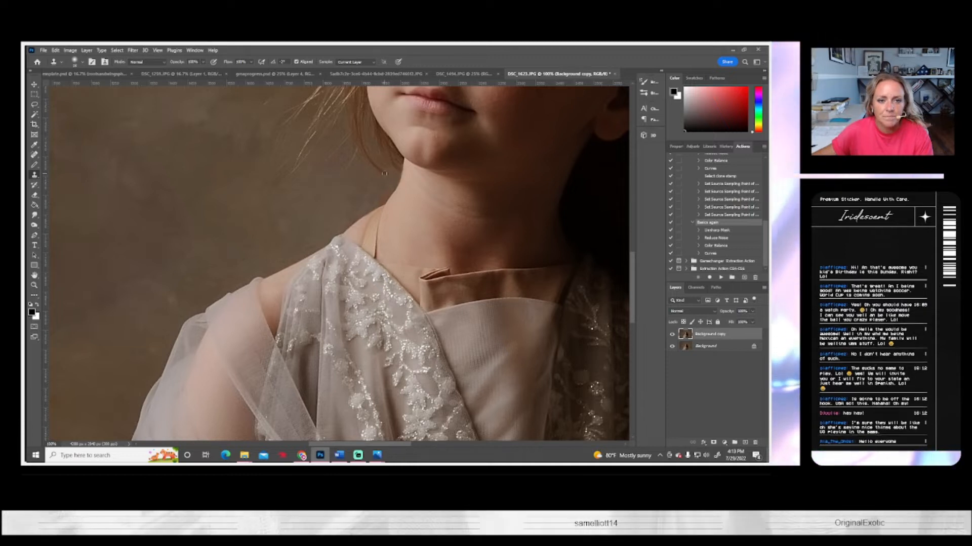
drag(398, 165, 377, 168)
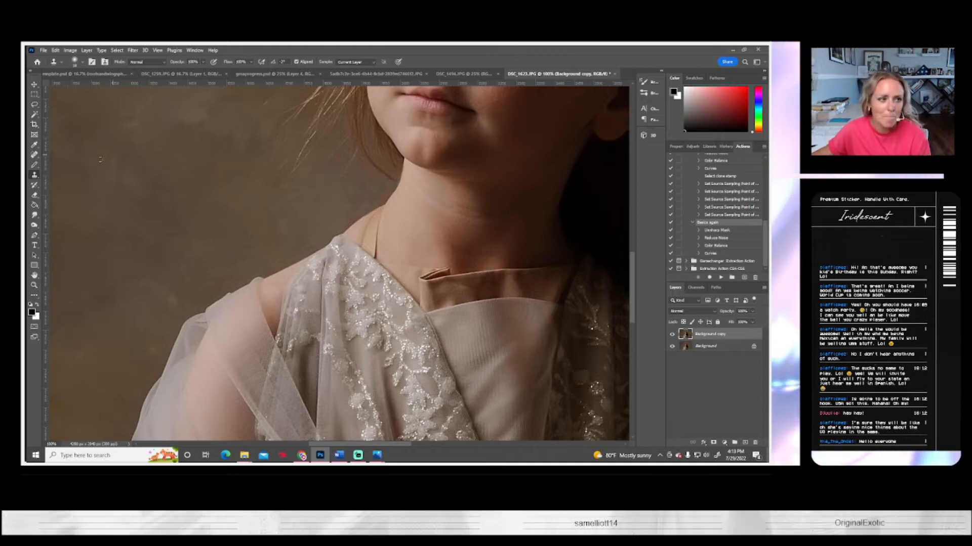
- Heal a small mark on the skin beneath the girl's eye with the Spot Healing Brush
key(j)
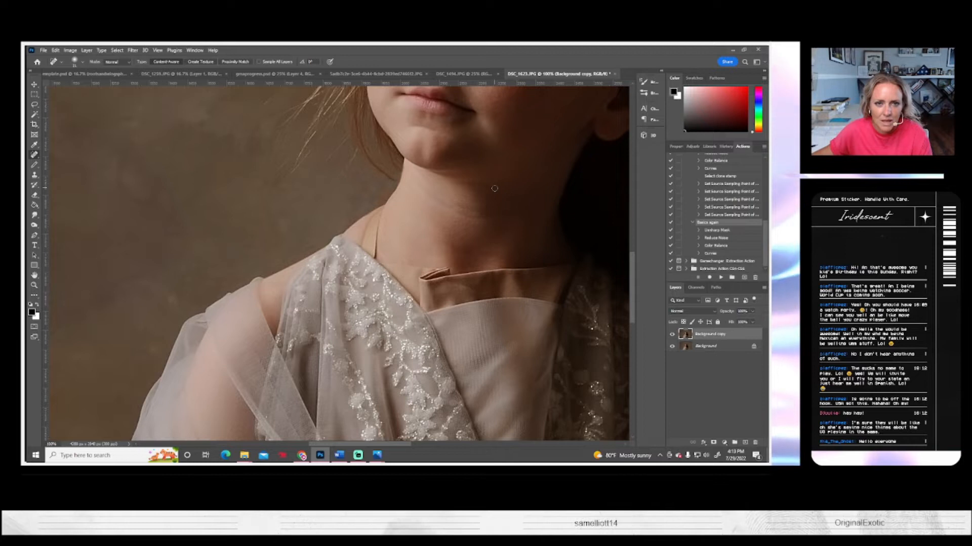
scroll(496, 194, up, 3)
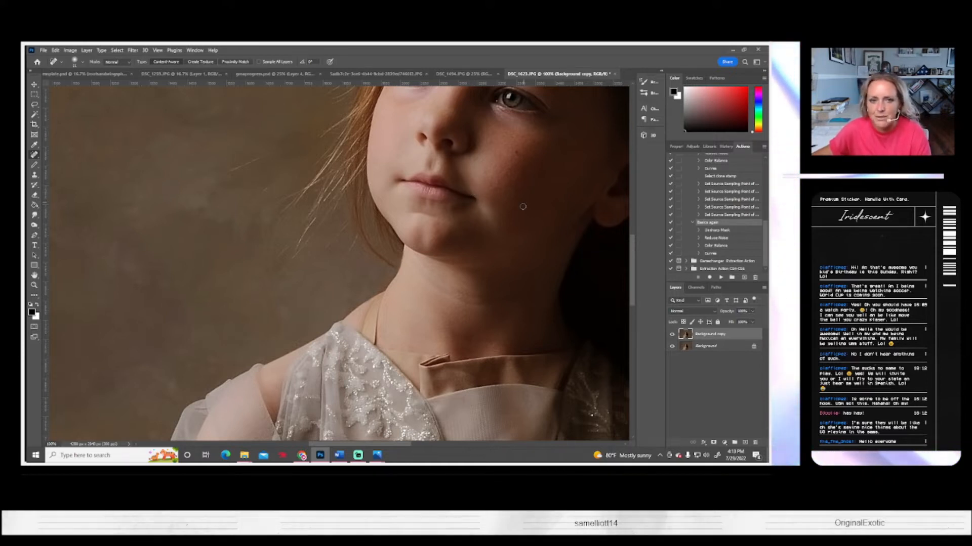
scroll(516, 205, up, 3)
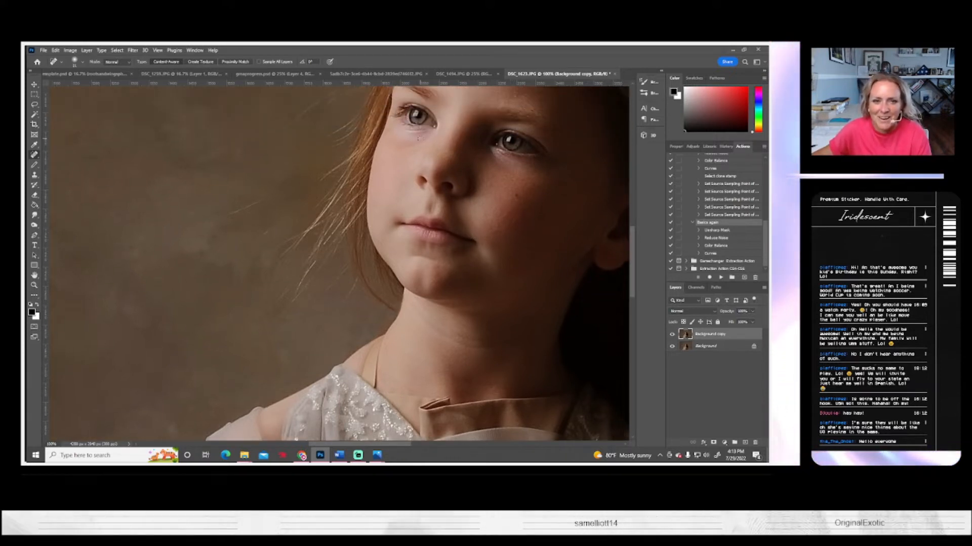
click(423, 134)
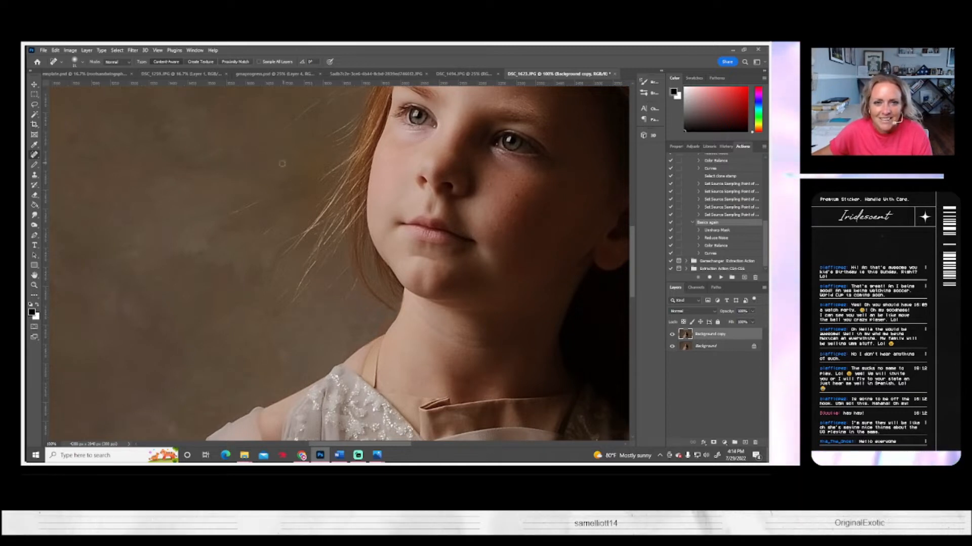
scroll(287, 163, down, 5)
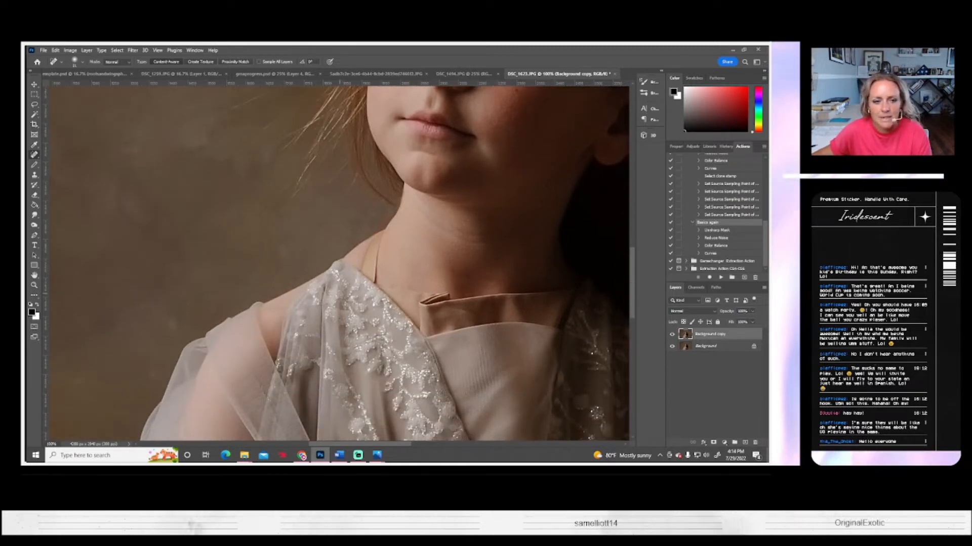
- Clone skin over the nude strap on the girl's shoulder and blend the area with a 47 px soft Clone Stamp
key(s)
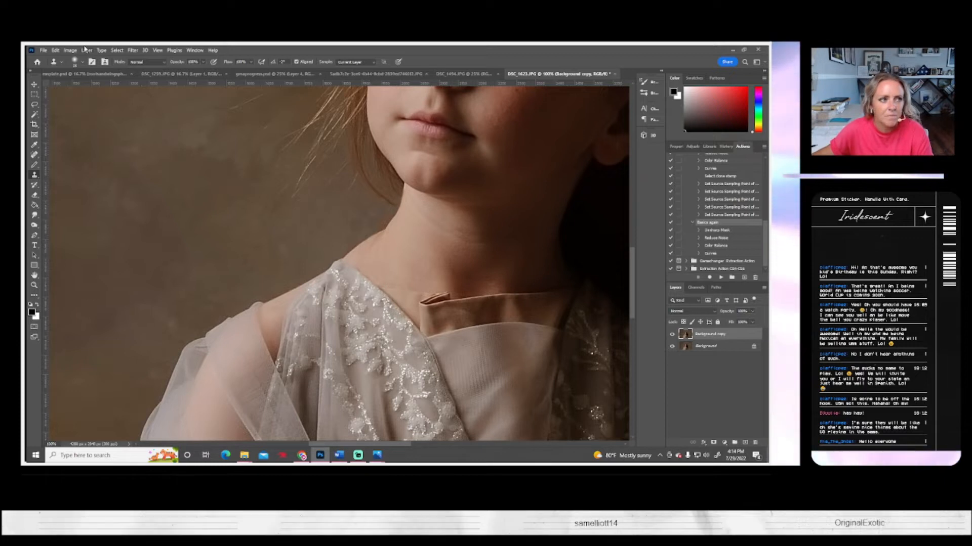
click(83, 62)
click(83, 87)
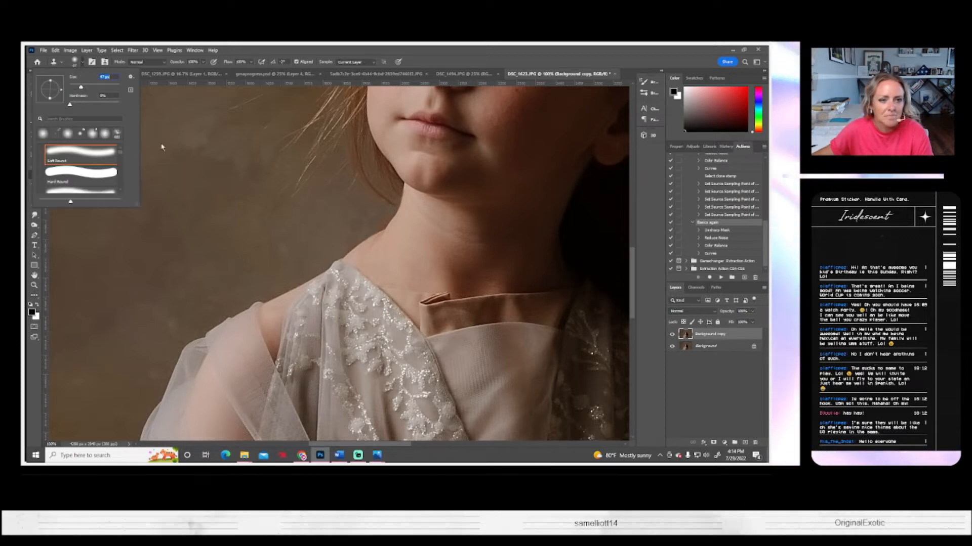
click(371, 260)
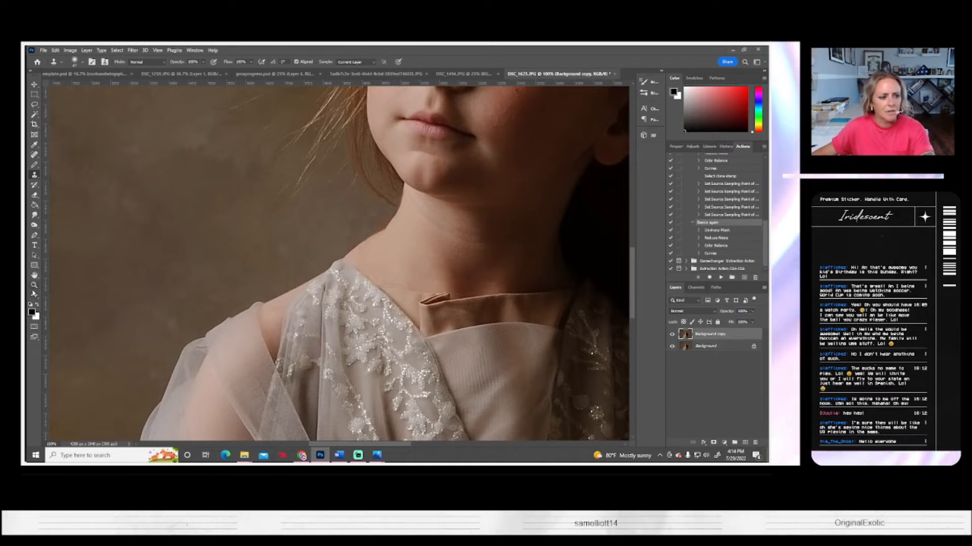
key(z)
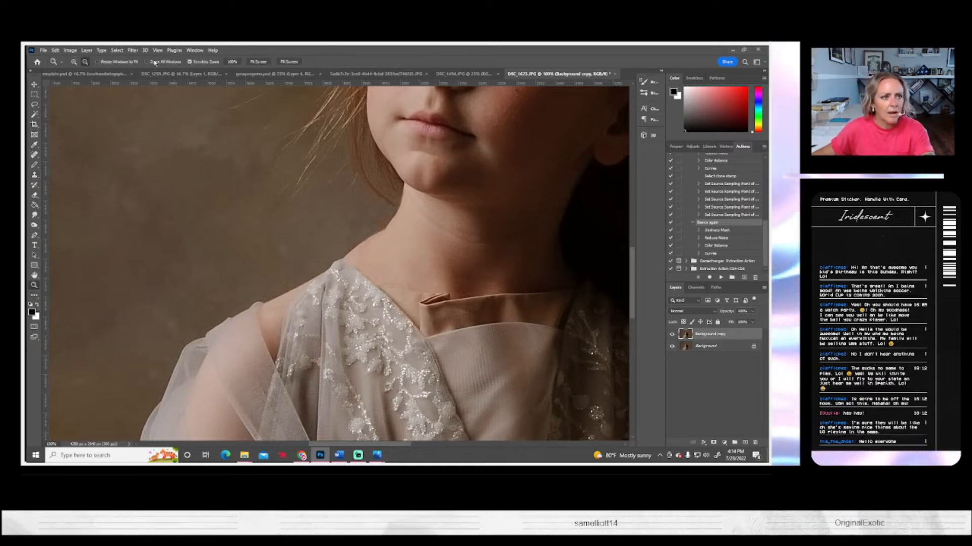
click(254, 63)
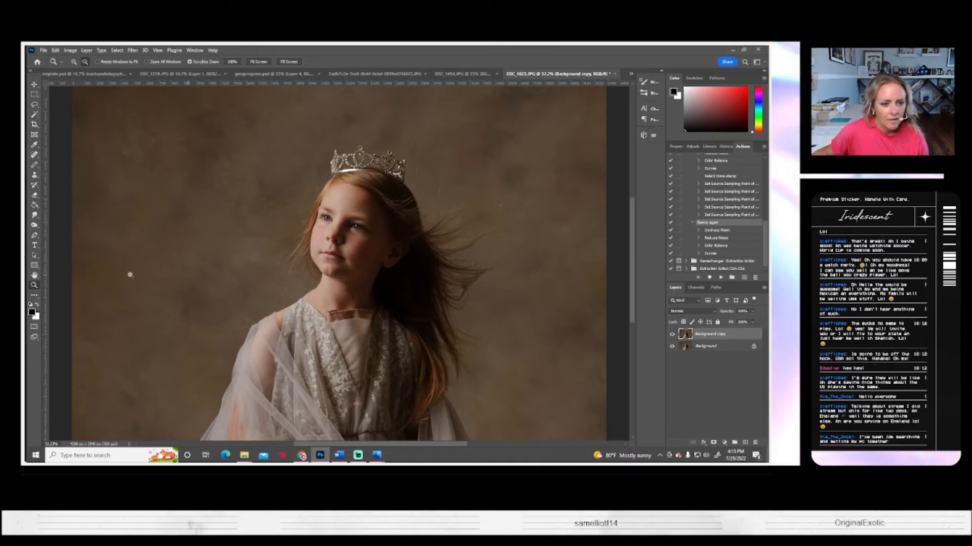
scroll(185, 314, down, 3)
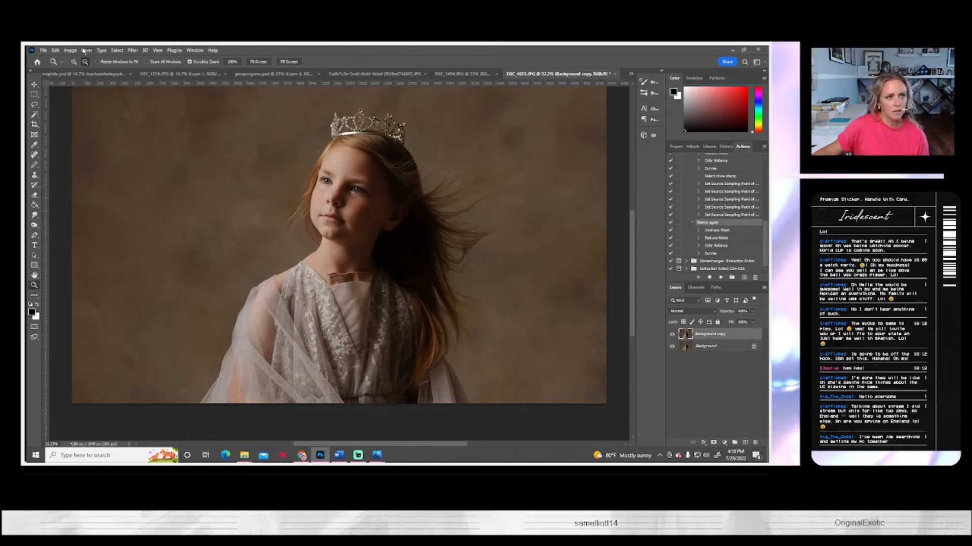
- Flatten the retouched portrait and duplicate its Background layer as Background copy
click(87, 50)
click(111, 352)
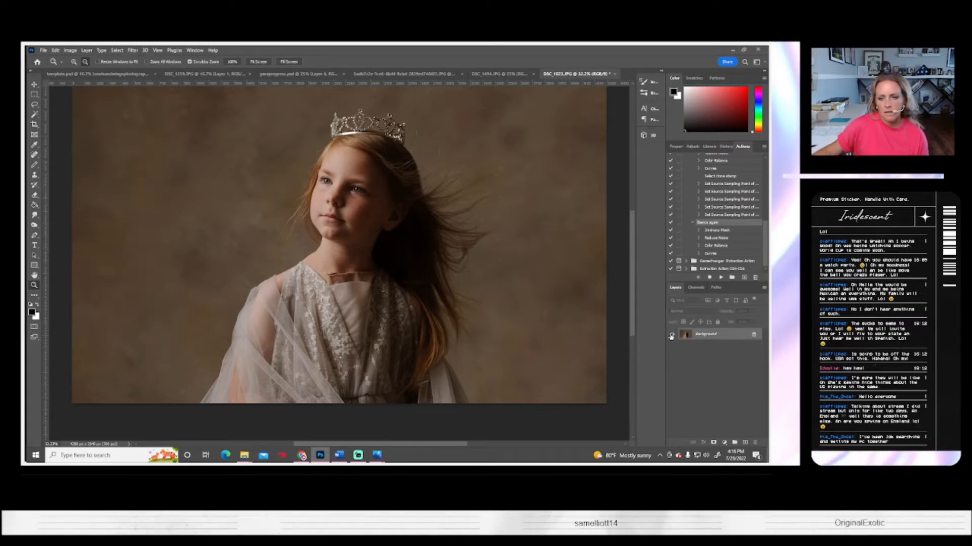
right_click(705, 335)
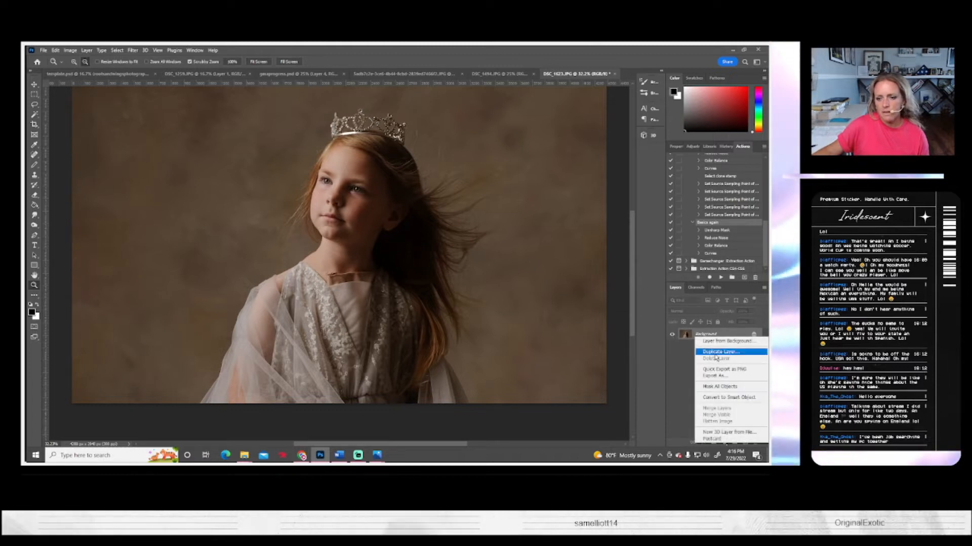
click(719, 352)
click(460, 159)
scroll(208, 228, up, 3)
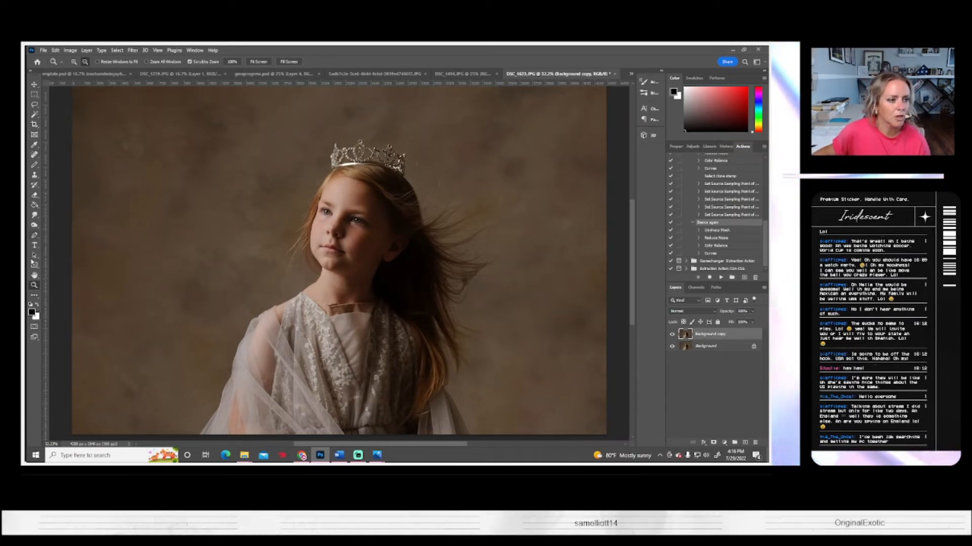
- Brighten the girl's eyes on the copied layer with a small soft Dodge tool set to midtones
click(330, 223)
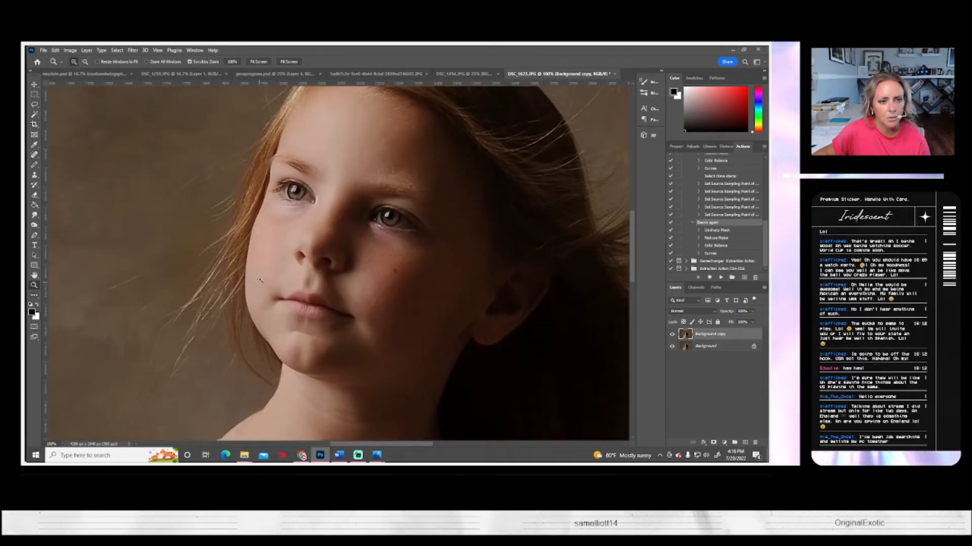
right_click(35, 225)
click(64, 233)
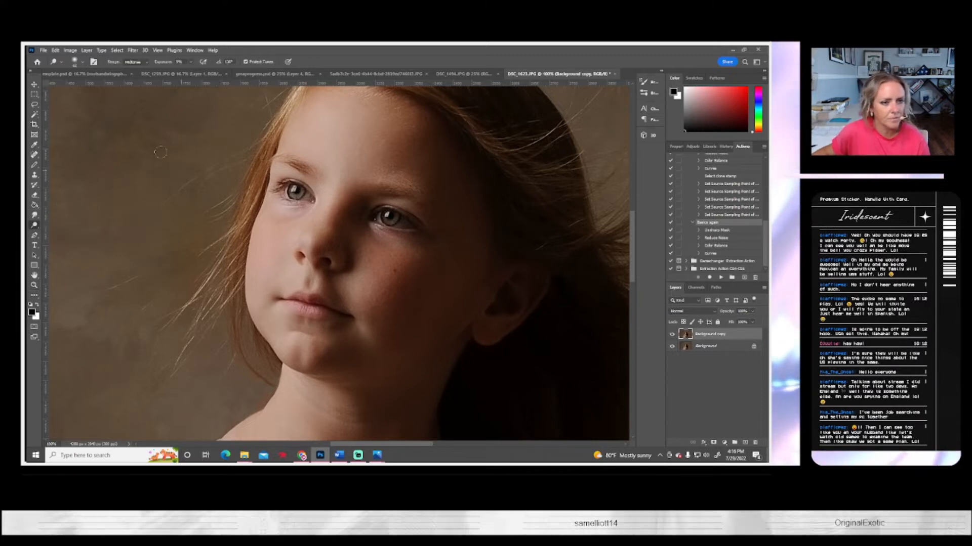
click(75, 61)
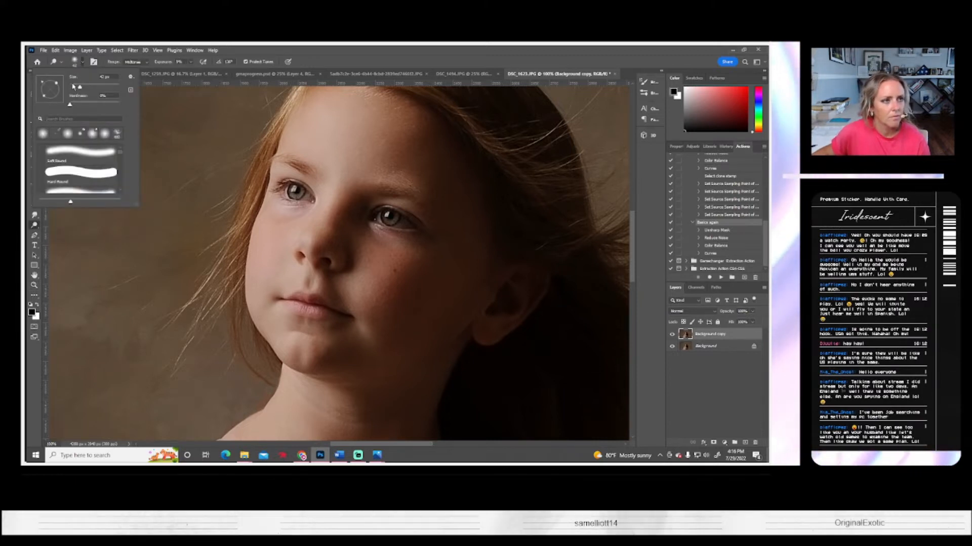
click(72, 87)
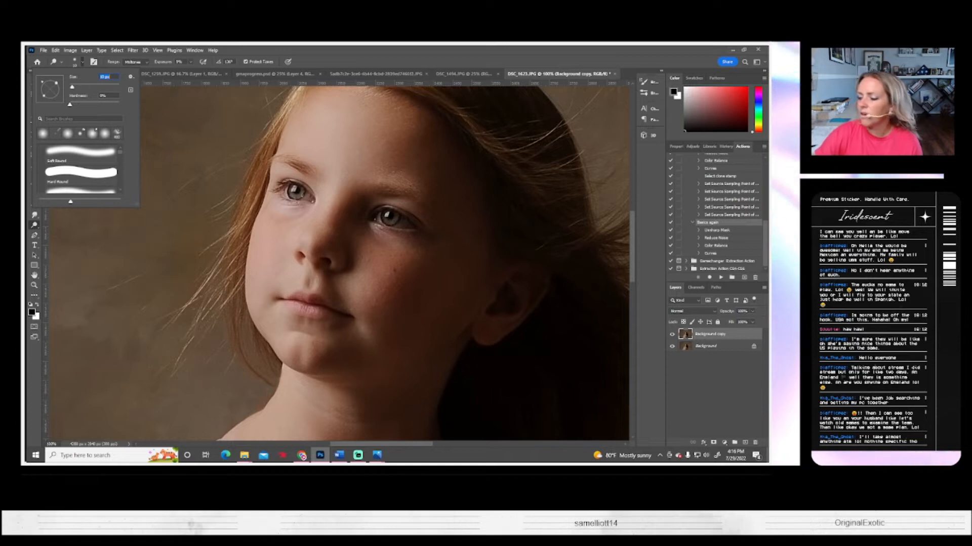
click(292, 190)
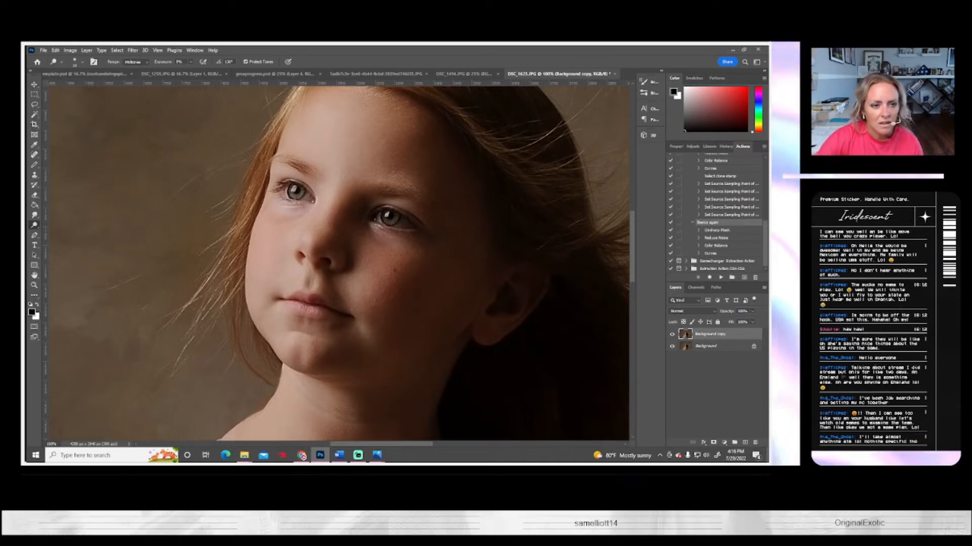
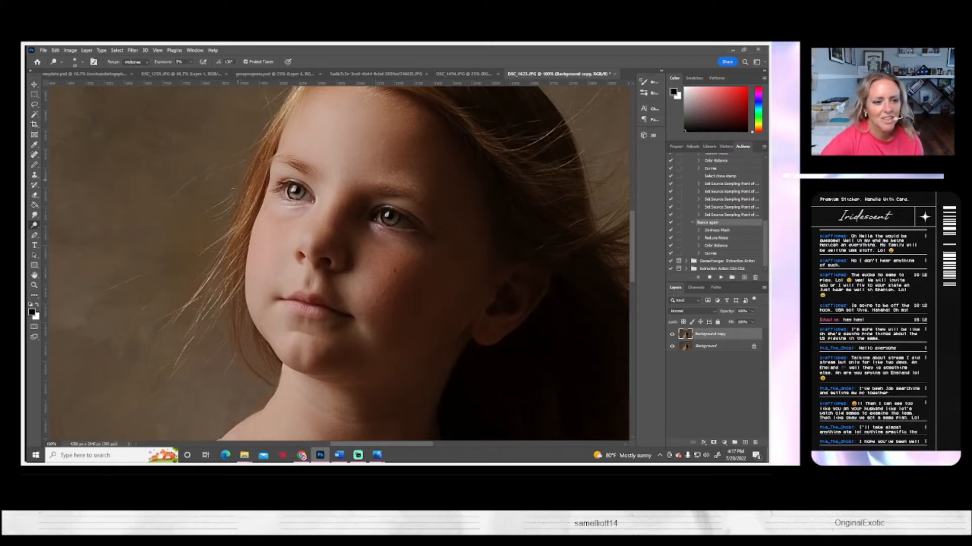
- Lighten the highlights along the girl's nose and forehead using larger Dodge brush sizes
click(81, 61)
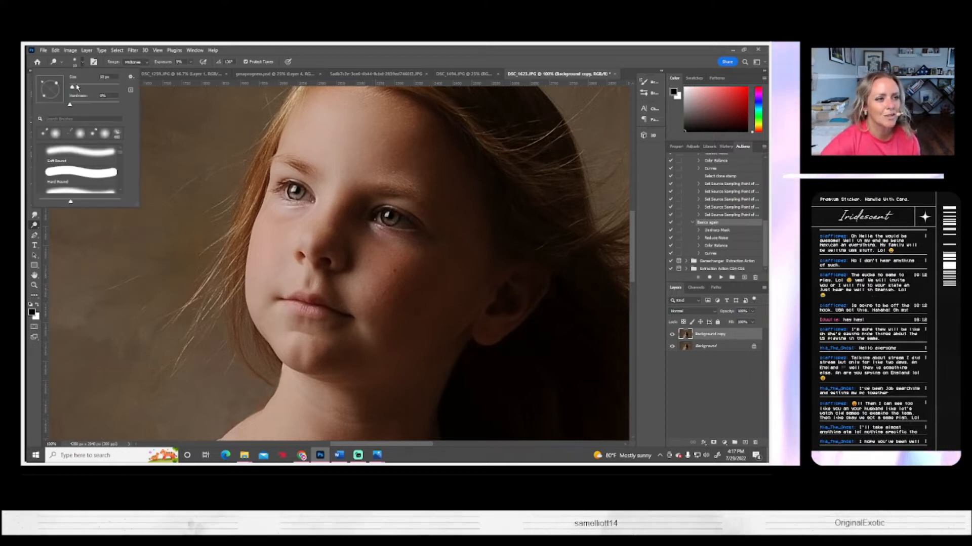
drag(72, 87, 75, 87)
click(312, 247)
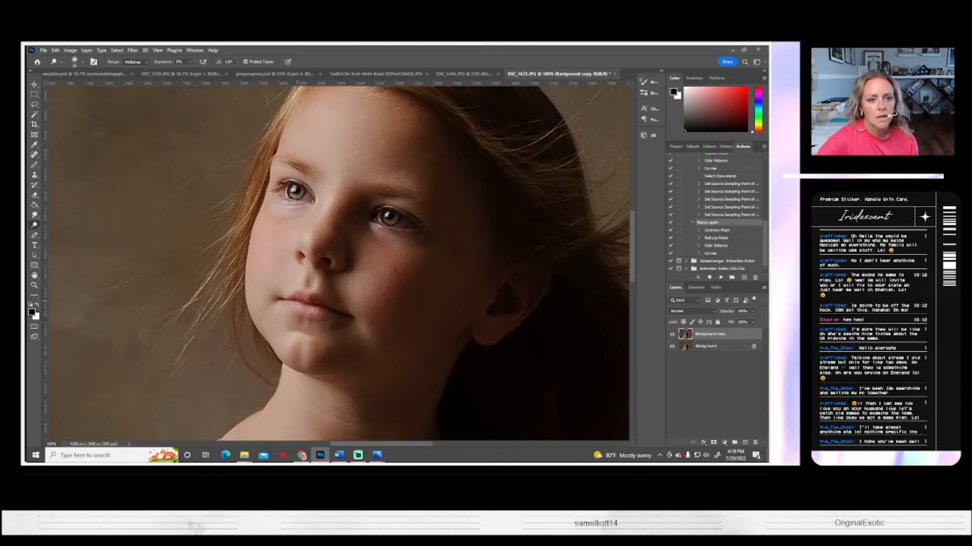
scroll(329, 261, left, 1)
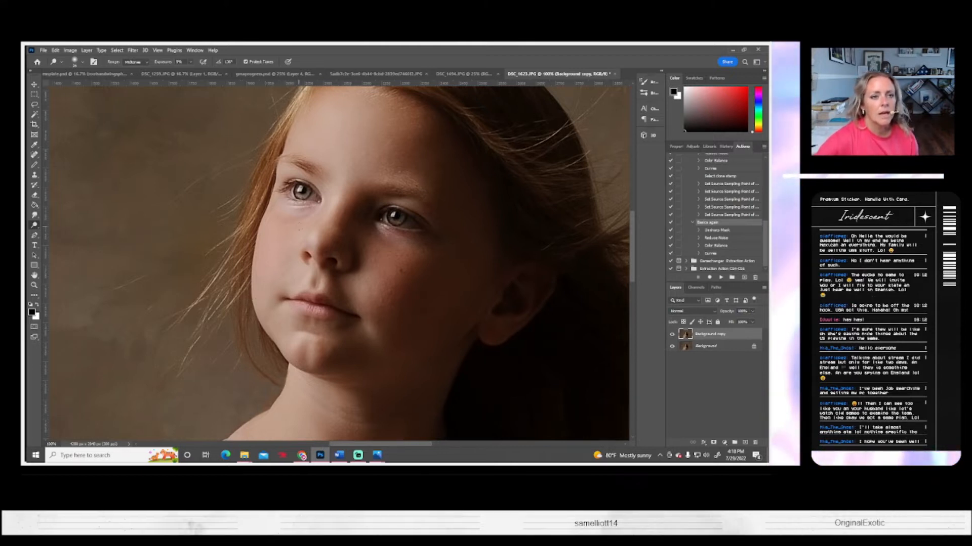
click(77, 61)
click(340, 165)
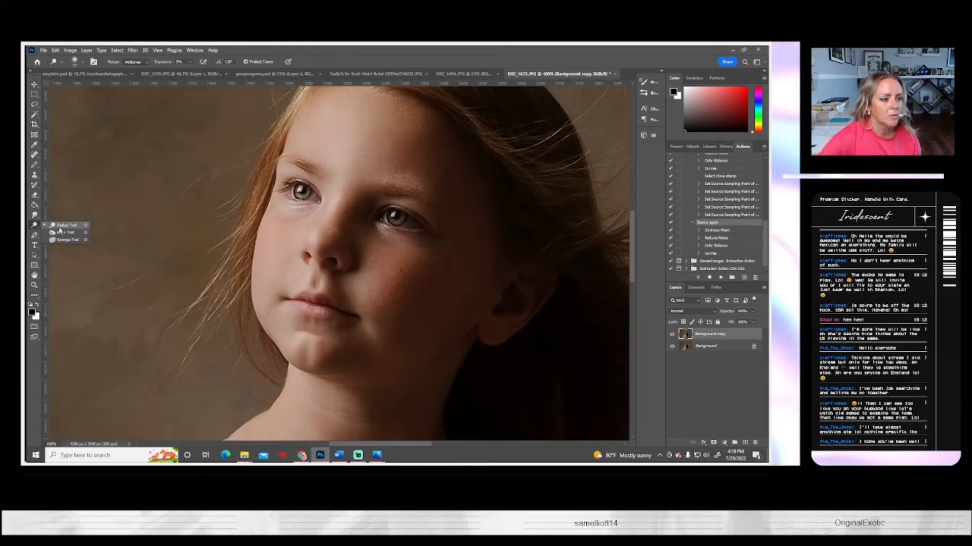
- Reduce the Dodge brush size and lighten fine details around the girl's eye
click(84, 62)
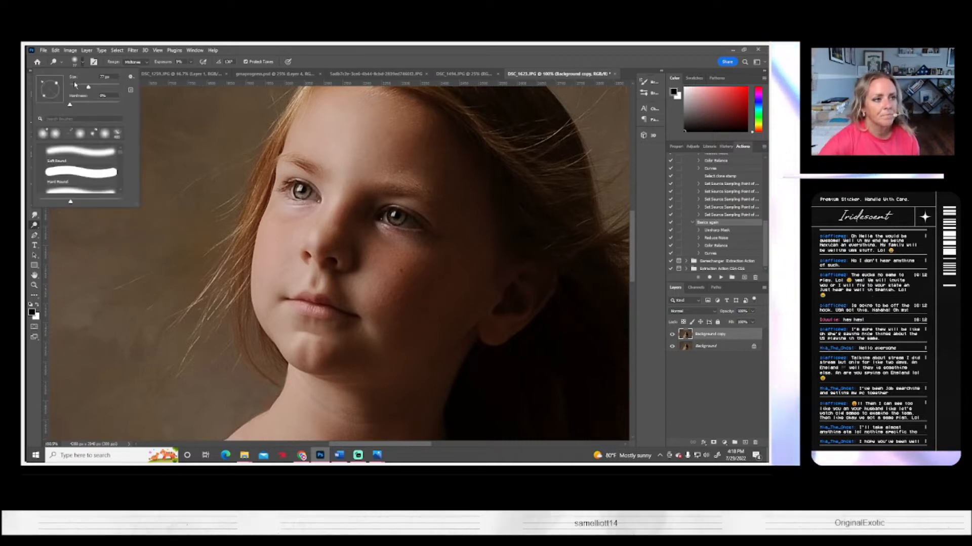
click(73, 87)
click(286, 187)
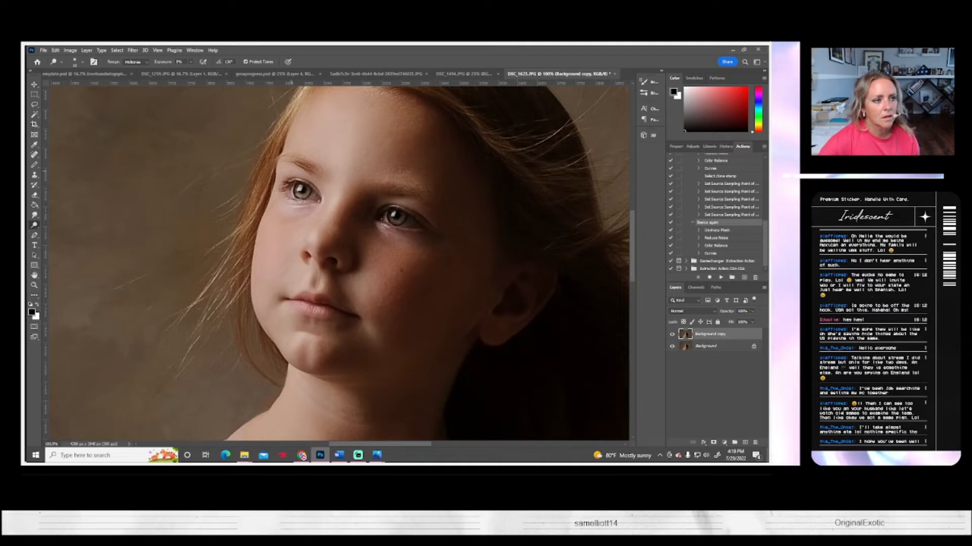
- Switch to the Burn tool and step back through the history to discard the trial burn strokes
right_click(35, 224)
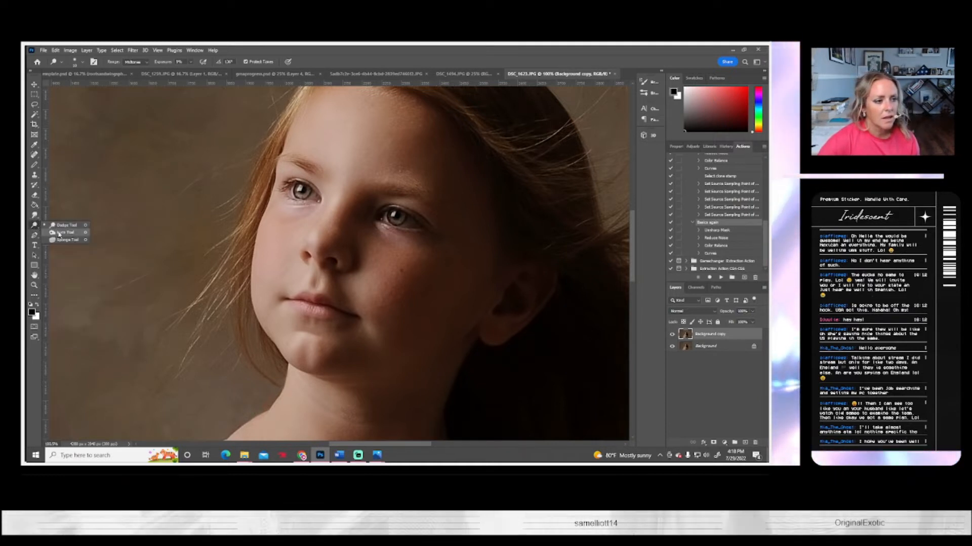
click(63, 233)
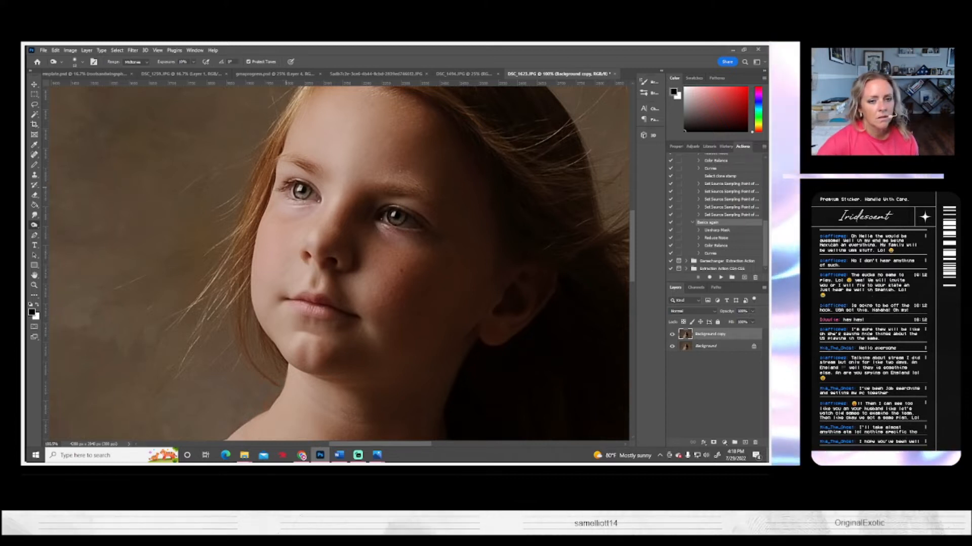
click(726, 147)
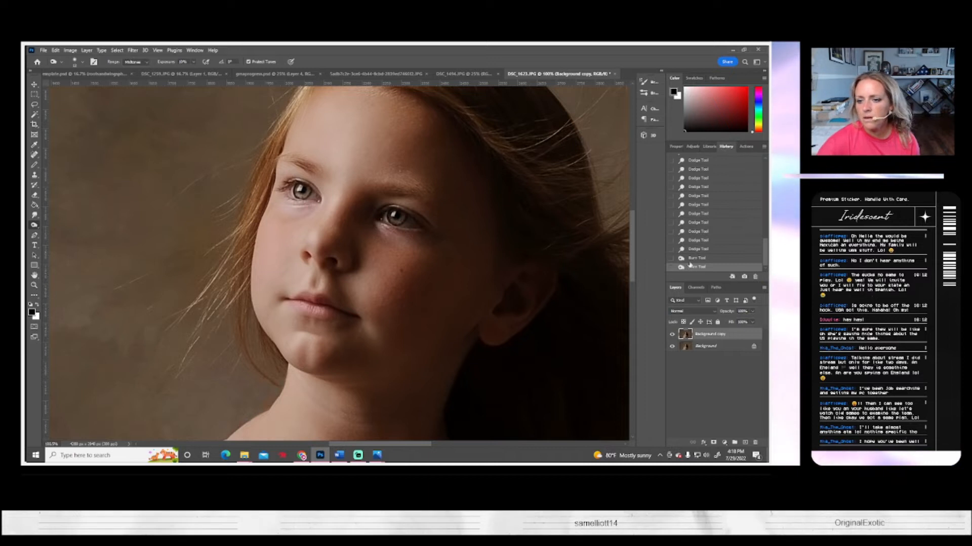
click(698, 240)
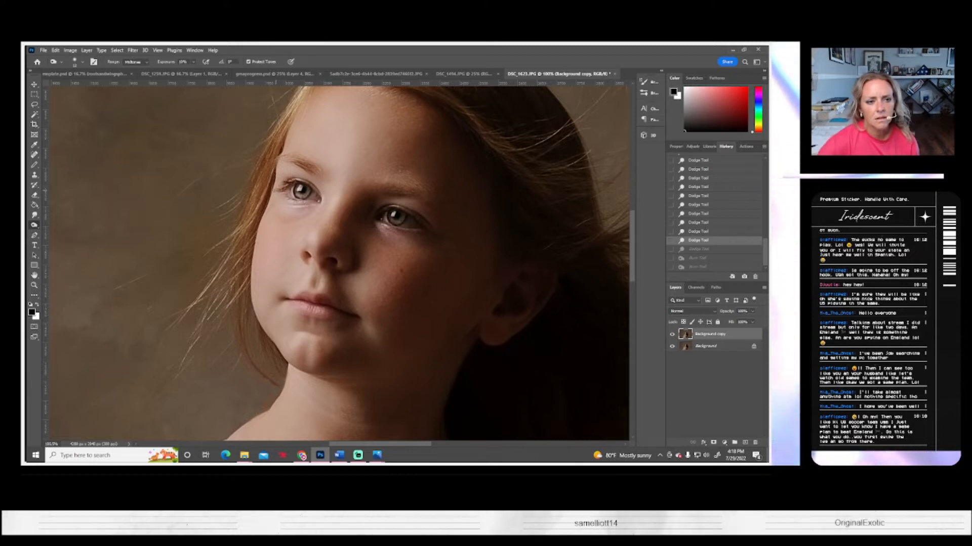
- Darken the lash lines and skin around the girl's eyes with short, small Burn tool strokes set to midtones
drag(277, 191, 289, 190)
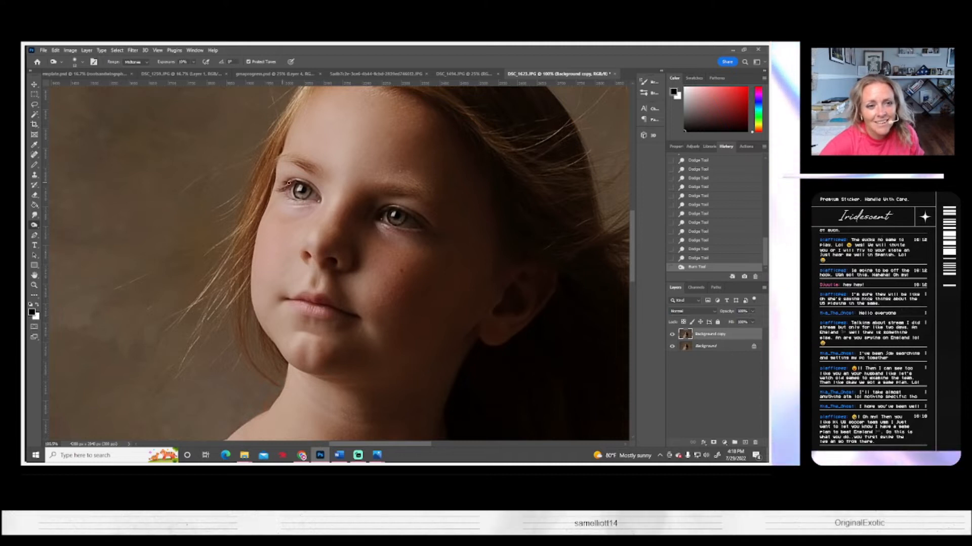
click(263, 218)
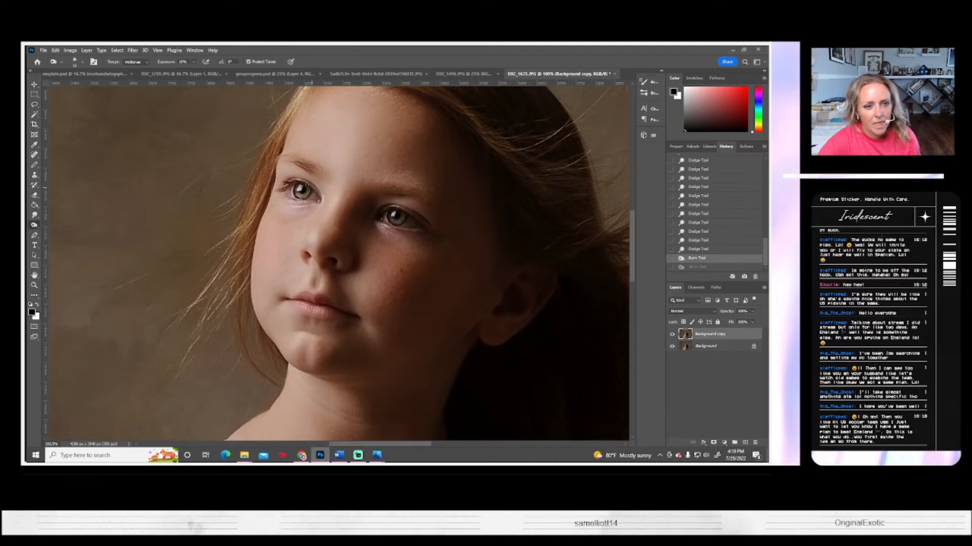
drag(320, 199, 285, 199)
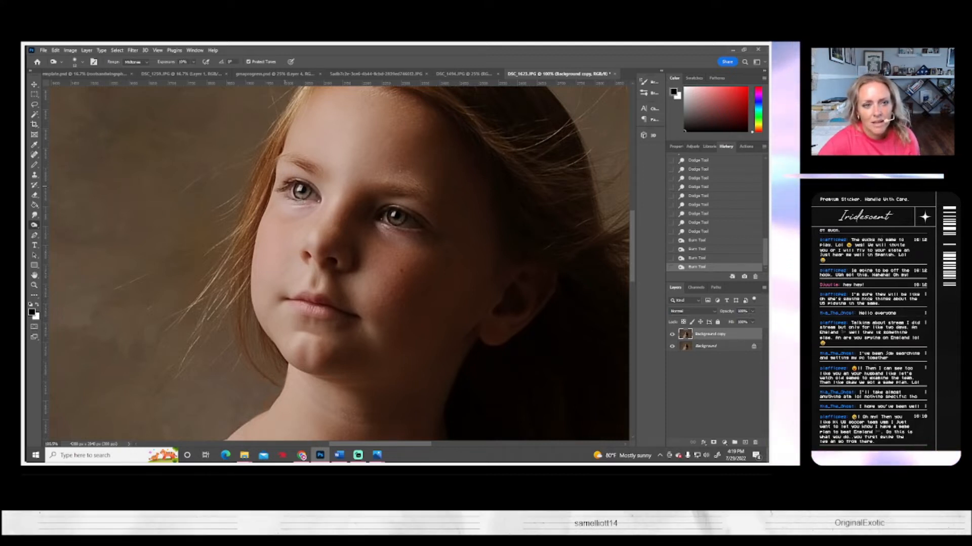
click(289, 183)
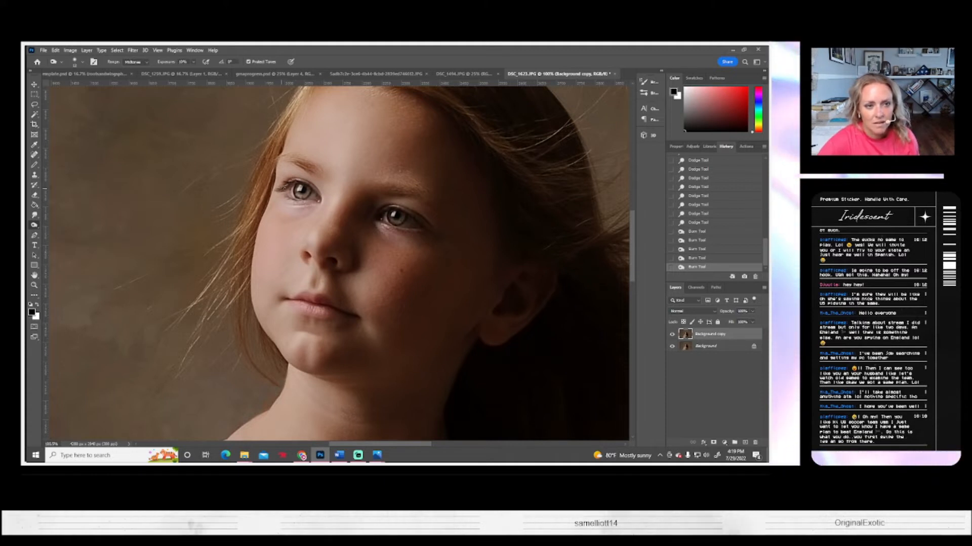
click(280, 190)
mouse_move(284, 182)
mouse_down()
mouse_move(295, 181)
mouse_move(291, 197)
mouse_up()
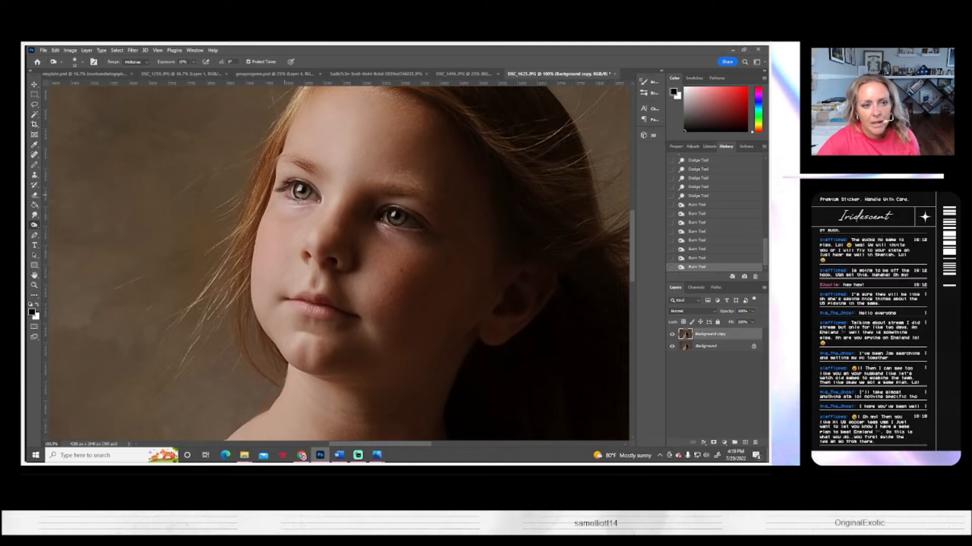
click(306, 209)
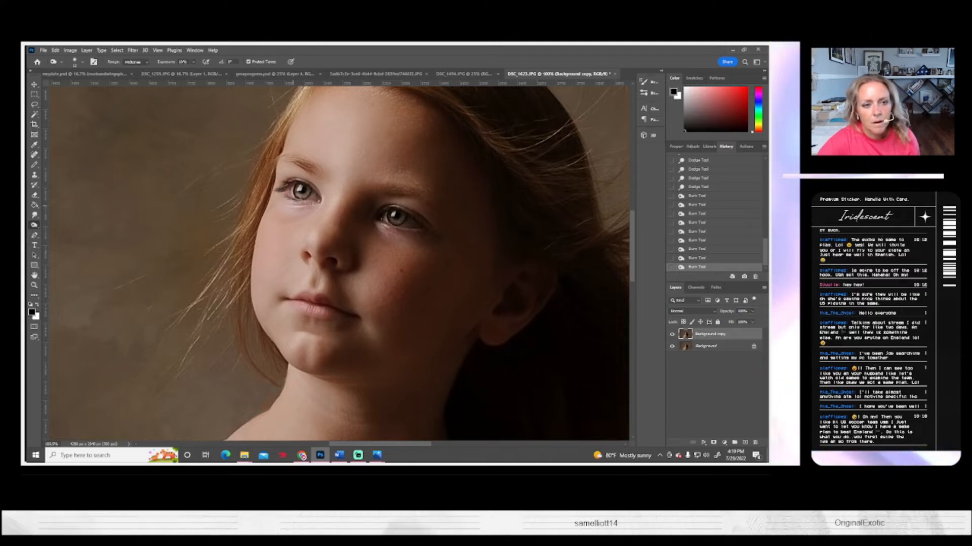
drag(300, 205, 269, 209)
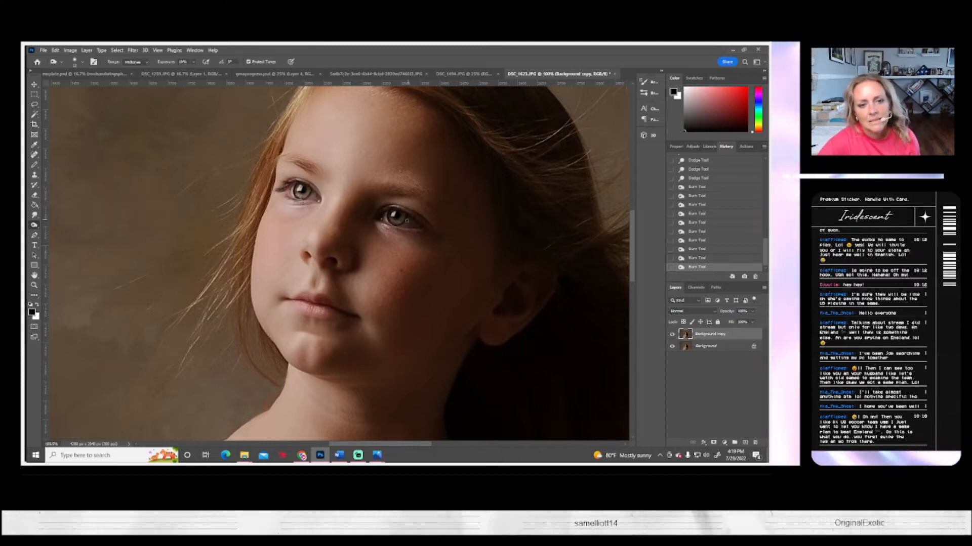
mouse_move(405, 216)
mouse_down()
mouse_move(430, 224)
mouse_move(393, 229)
mouse_up()
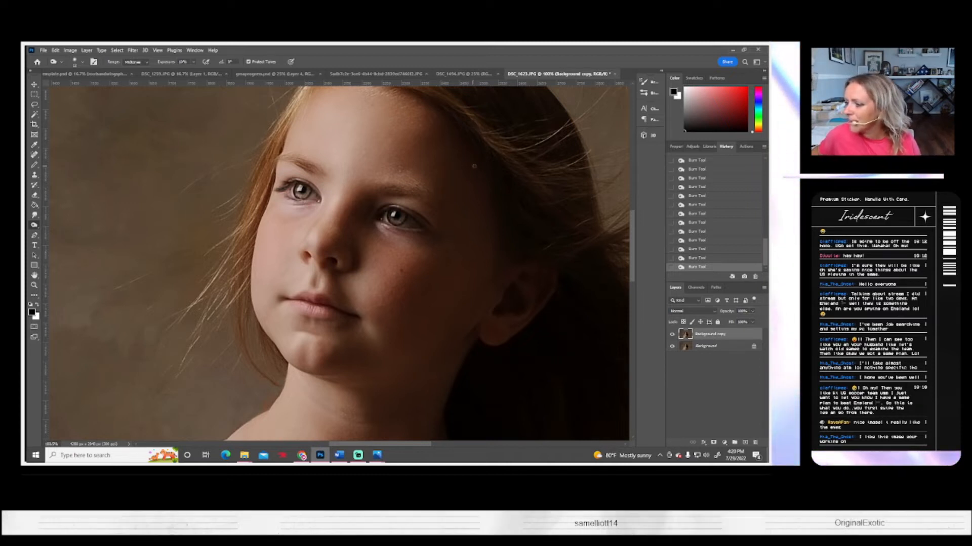
- Compare the whole portrait with and without the dodged and burned Background copy layer
click(34, 285)
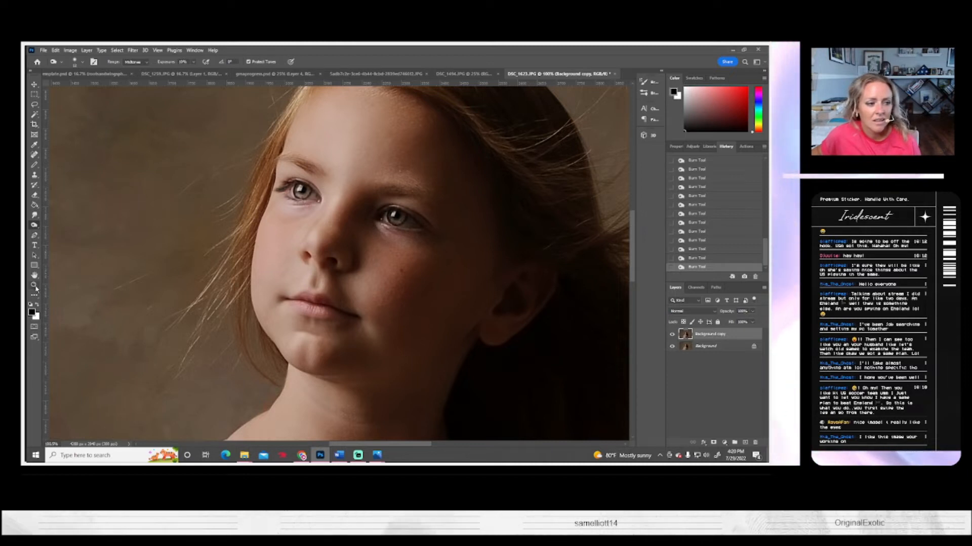
click(259, 62)
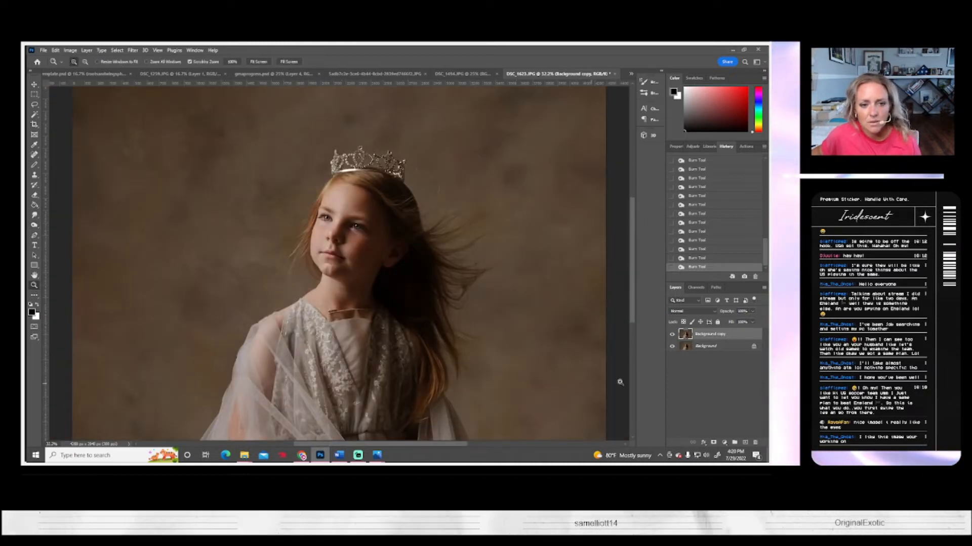
click(672, 335)
click(672, 335)
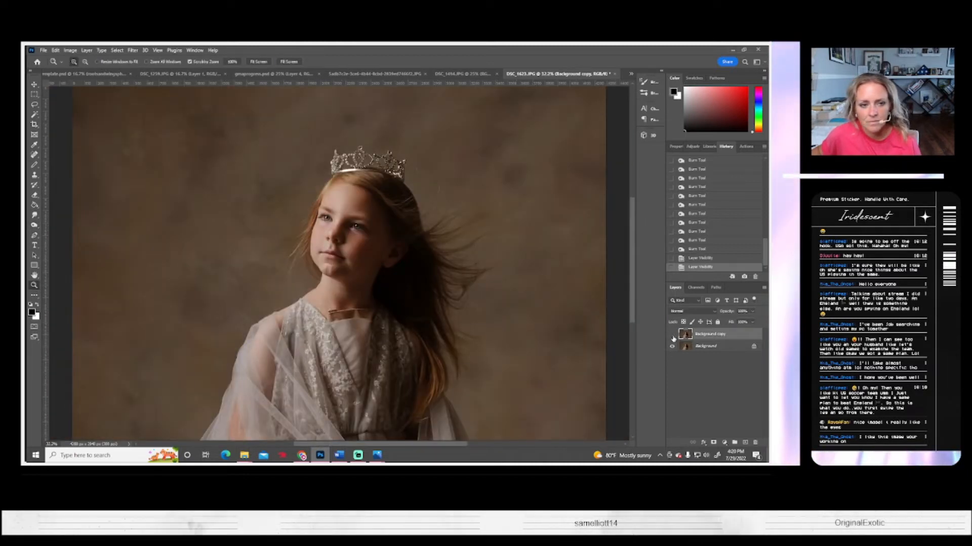
click(672, 335)
click(672, 335)
- Duplicate the Background copy layer as Background copy 2
right_click(709, 337)
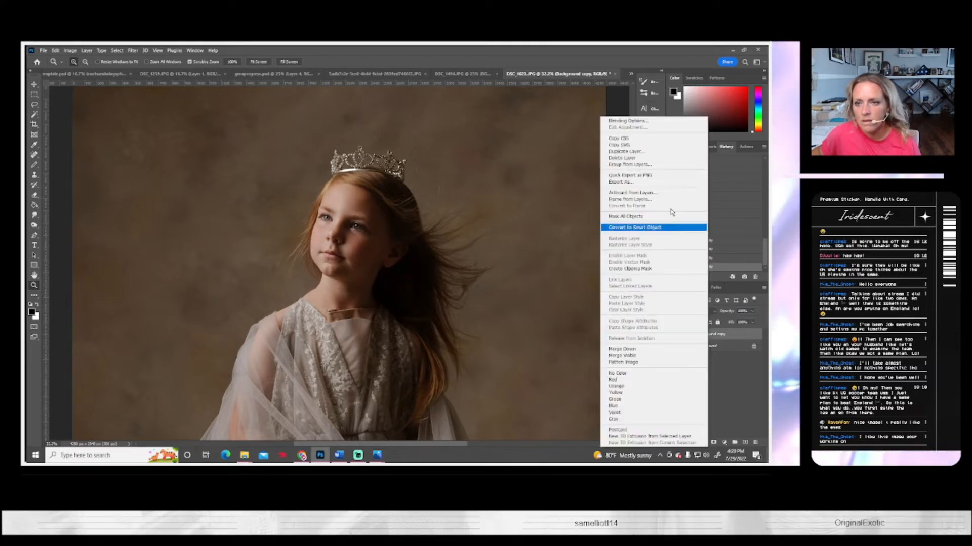
click(653, 154)
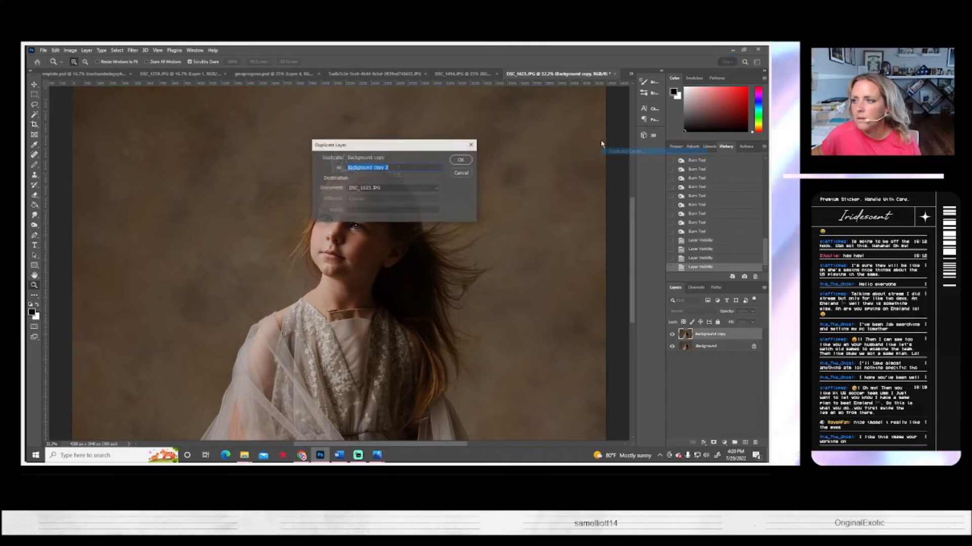
click(460, 160)
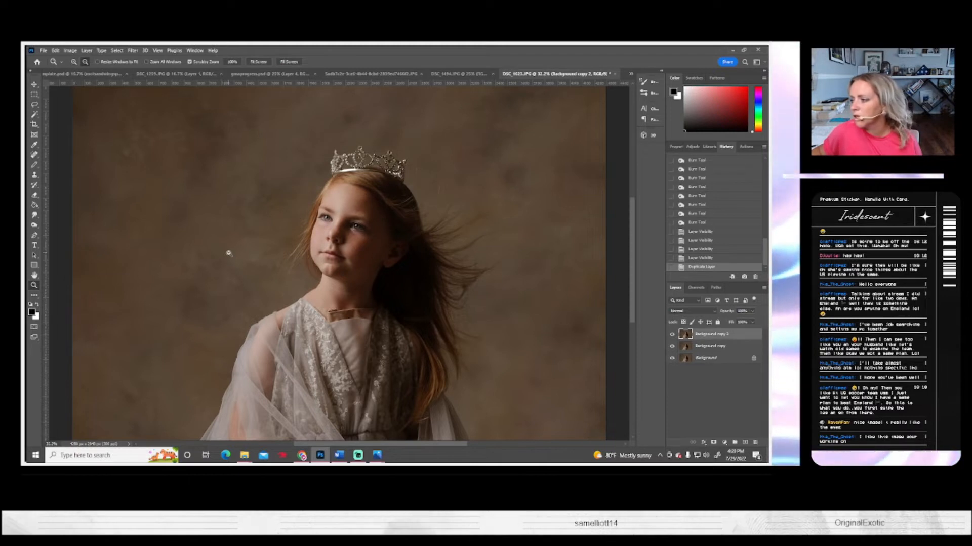
alt+click(228, 254)
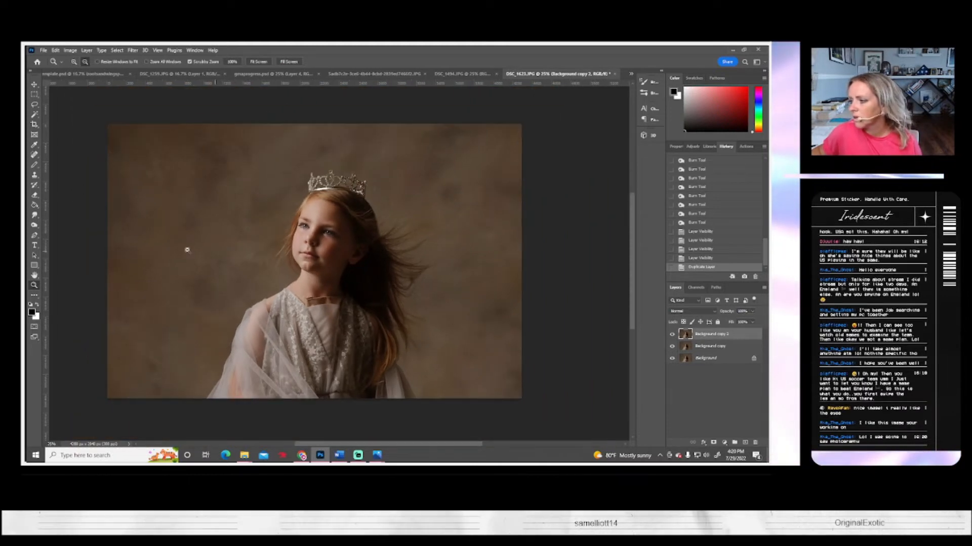
click(70, 51)
mouse_move(84, 71)
click(200, 74)
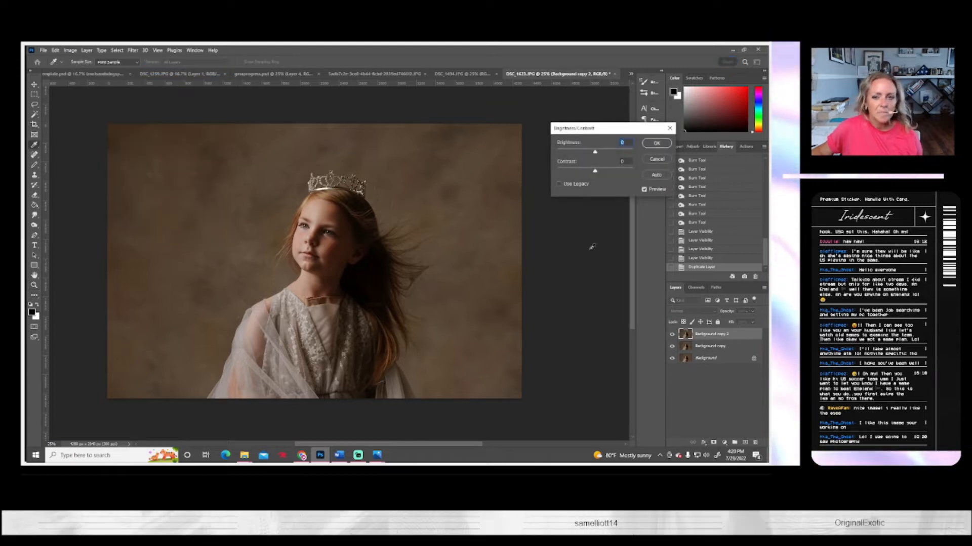
drag(595, 155, 582, 156)
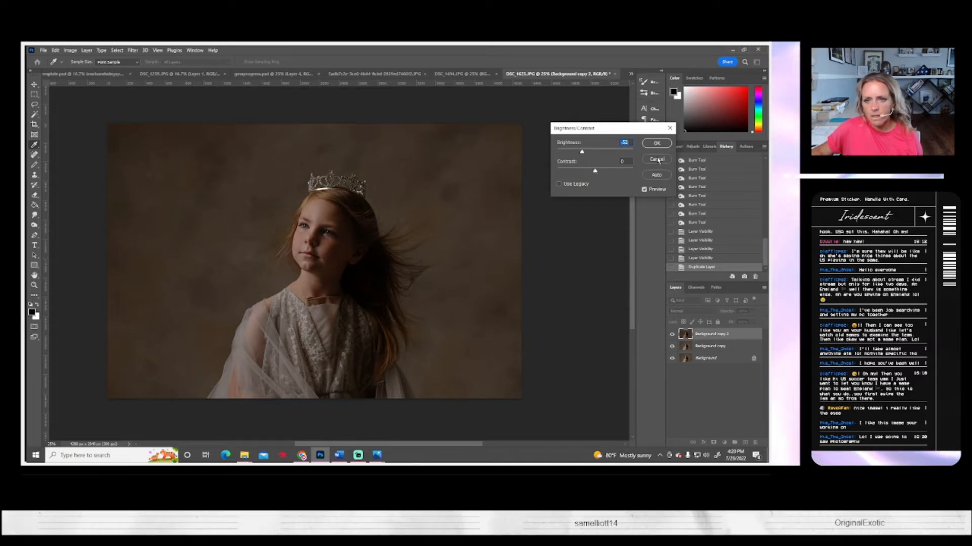
click(657, 159)
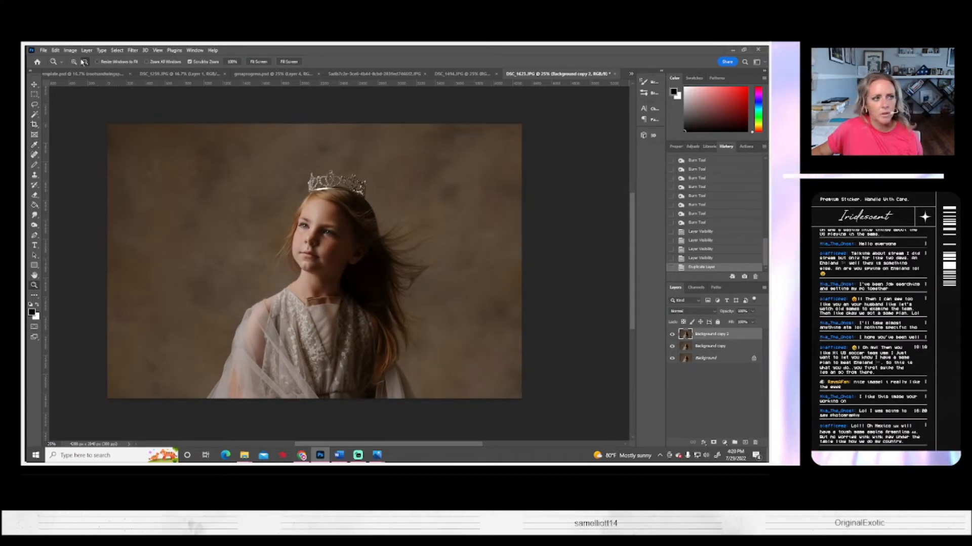
- Darken the Background copy 2 layer with Brightness/Contrast, using brightness -23 and contrast 2
click(69, 50)
mouse_move(117, 70)
click(168, 72)
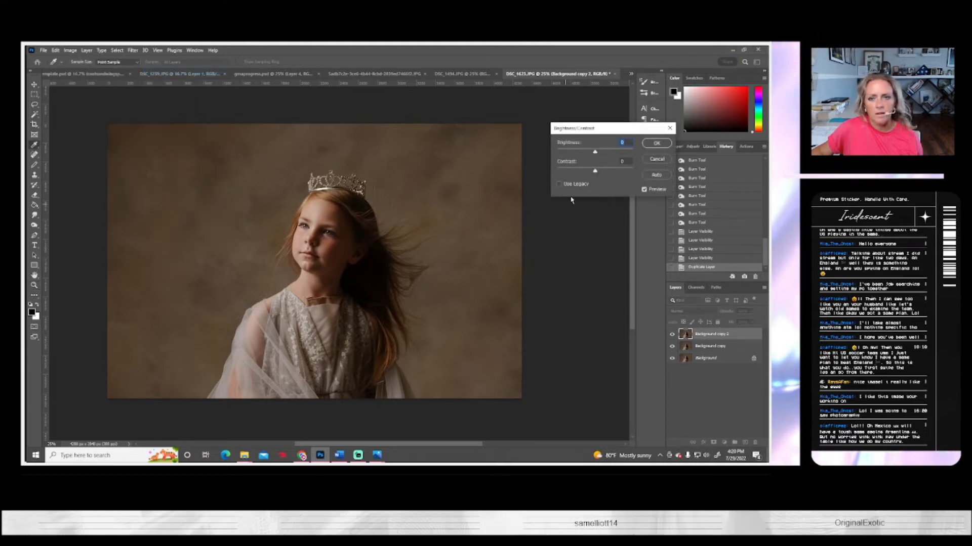
drag(594, 155, 596, 172)
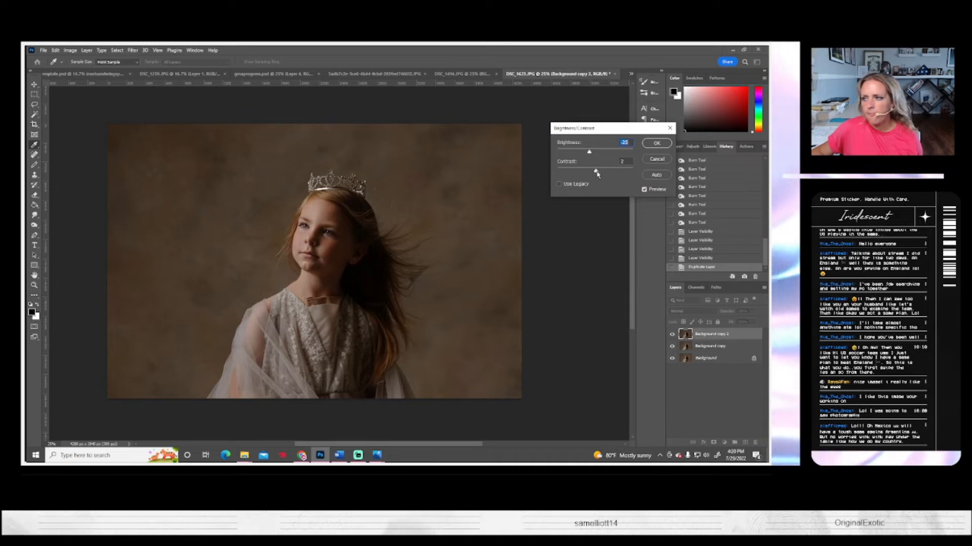
click(656, 143)
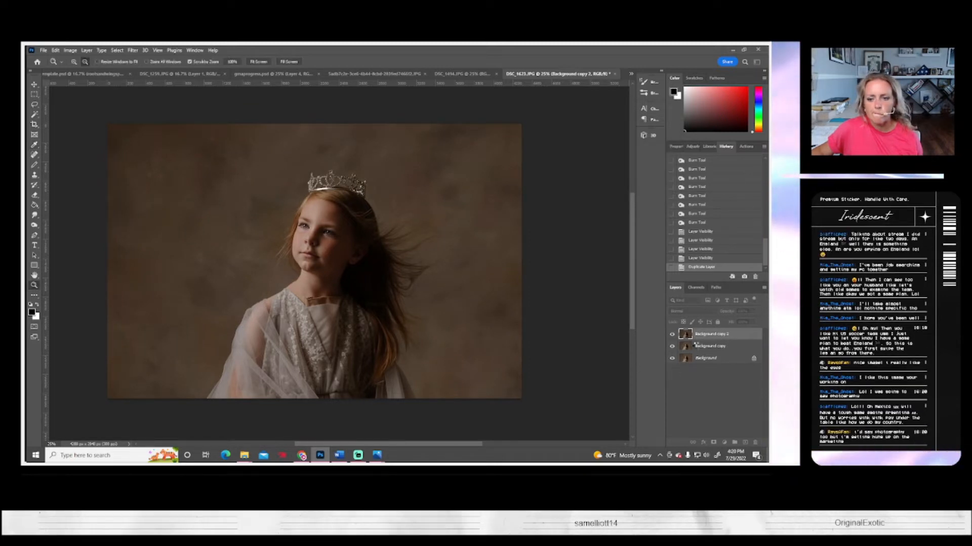
right_click(707, 340)
click(632, 145)
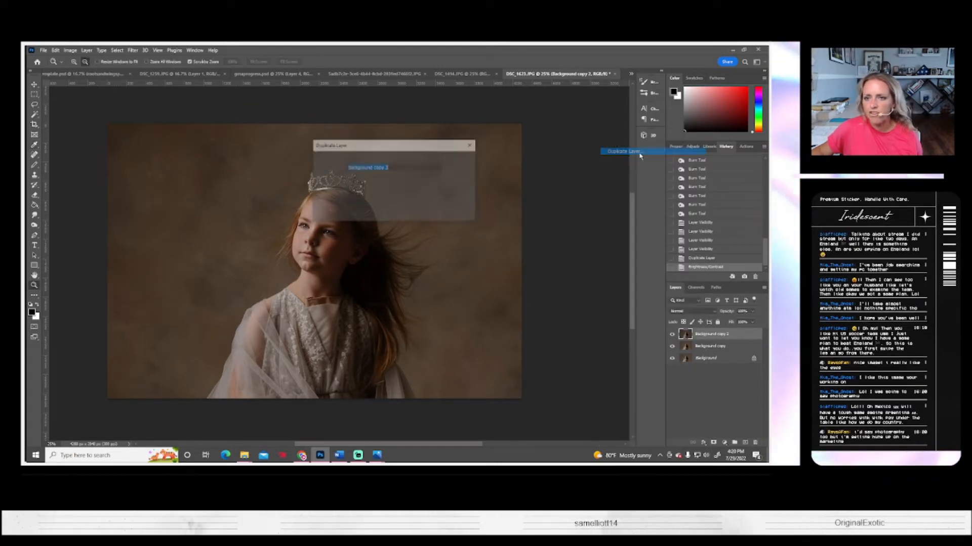
click(462, 173)
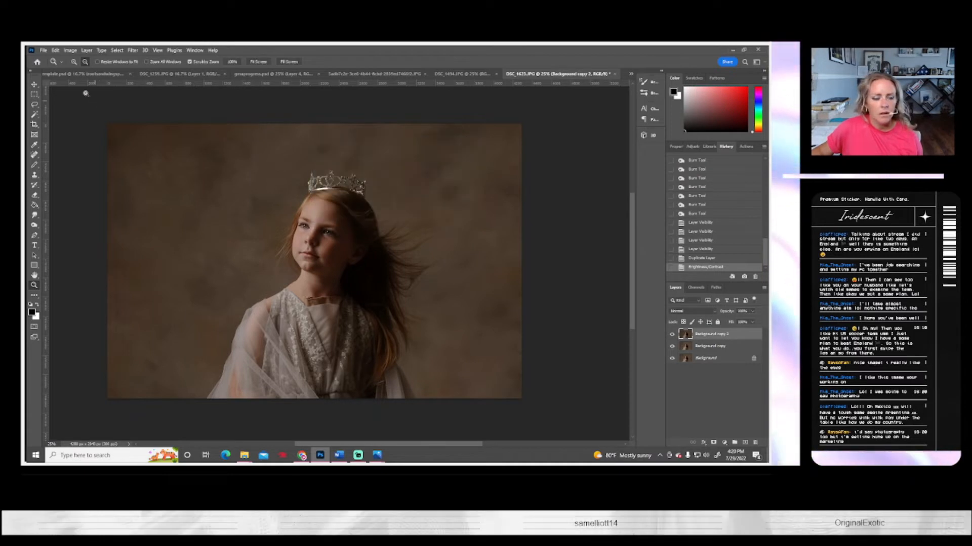
- Warm the Background copy 2 midtones with Color Balance at +8 red and -6 yellow, and compare with the layer hidden
click(71, 52)
mouse_move(76, 73)
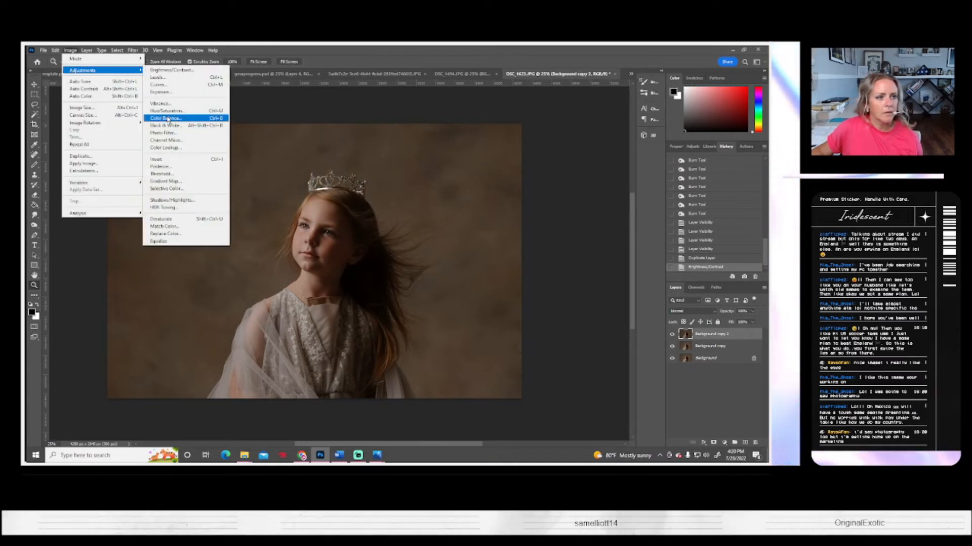
click(162, 119)
drag(636, 177, 634, 196)
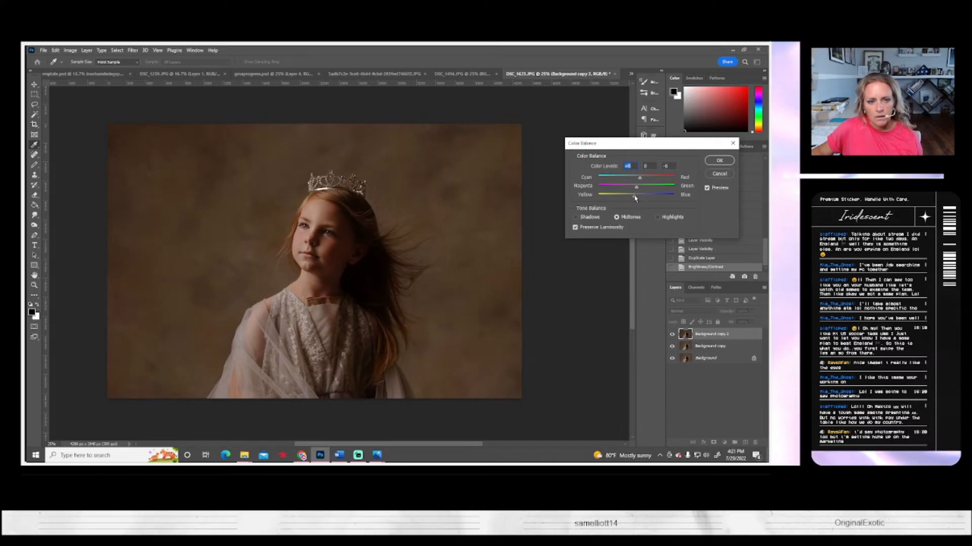
click(716, 163)
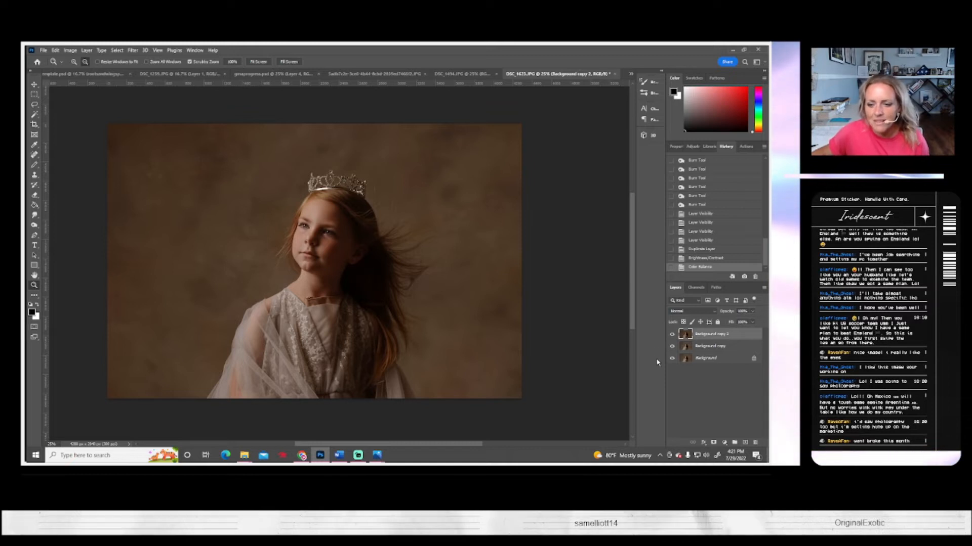
click(672, 335)
click(671, 335)
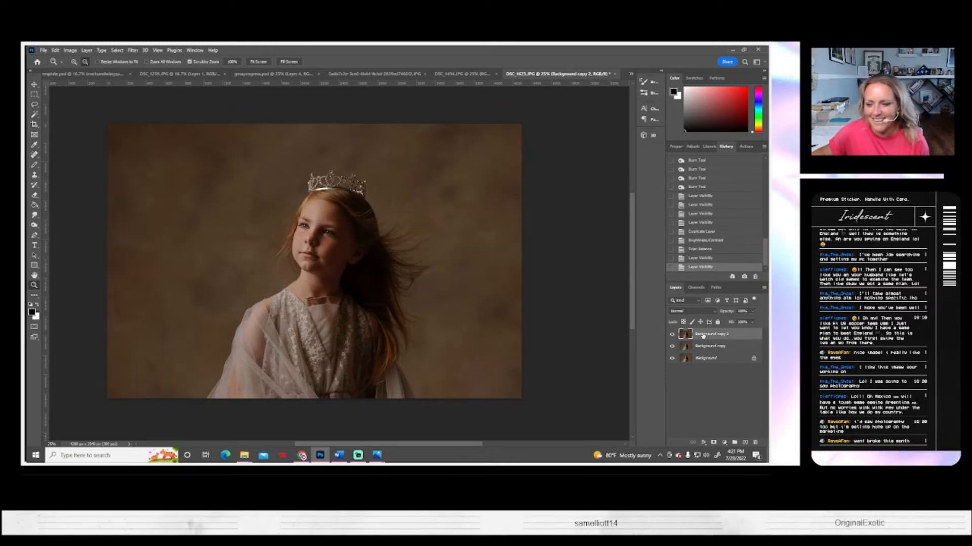
- Duplicate the toned layer as Background copy 3 and darken the duplicate strongly by lowering its brightness
right_click(703, 334)
click(627, 151)
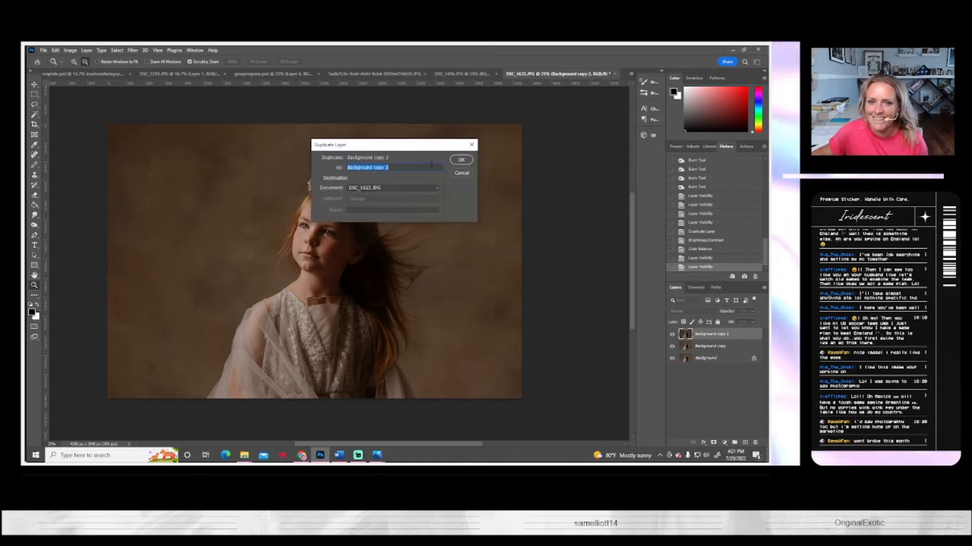
click(458, 161)
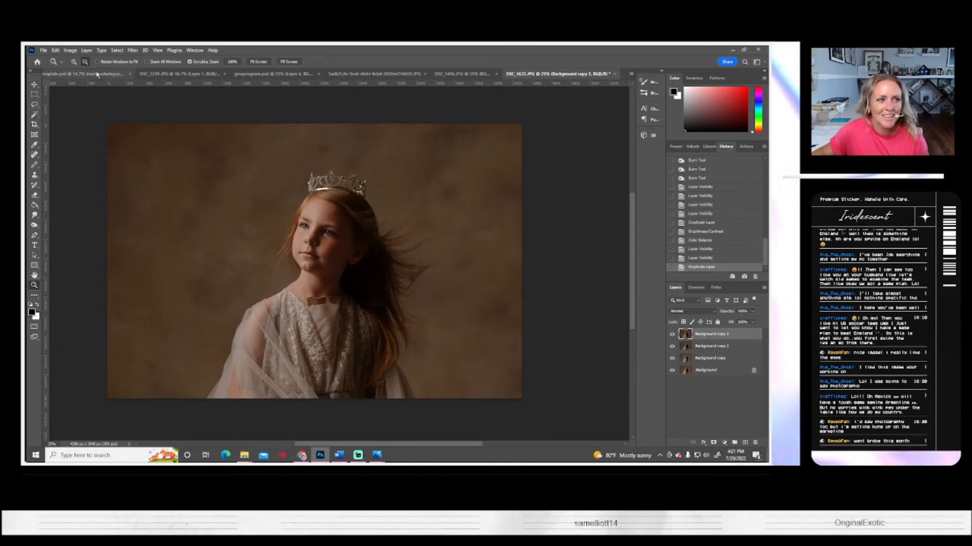
click(71, 50)
click(163, 70)
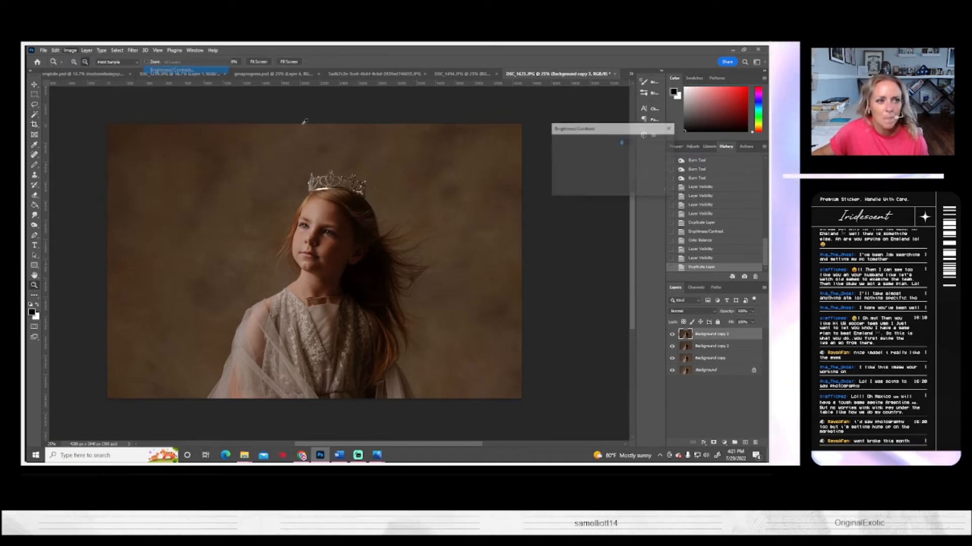
drag(595, 154, 582, 153)
key(Return)
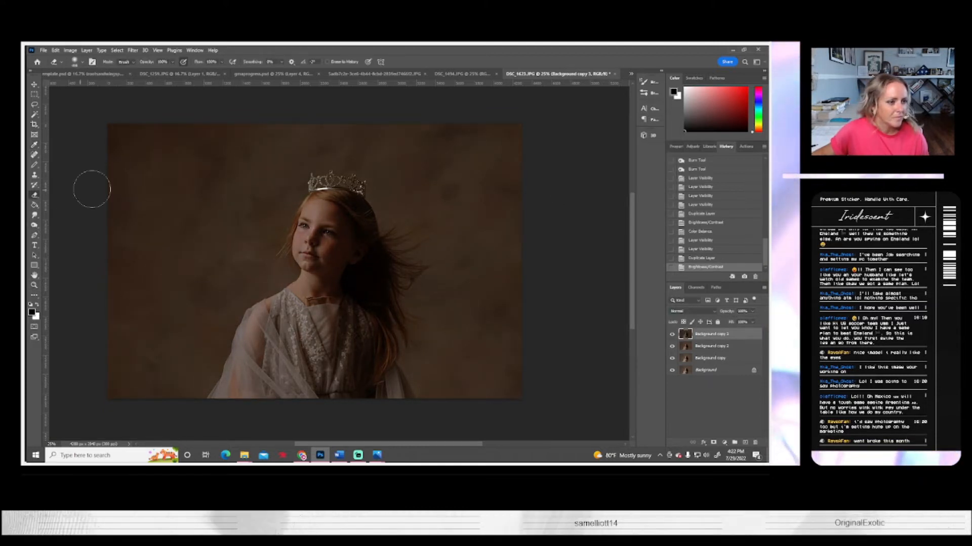
- Erase the darkened Background copy 3 layer over the girl and the surrounding backdrop with a very large soft eraser
click(77, 61)
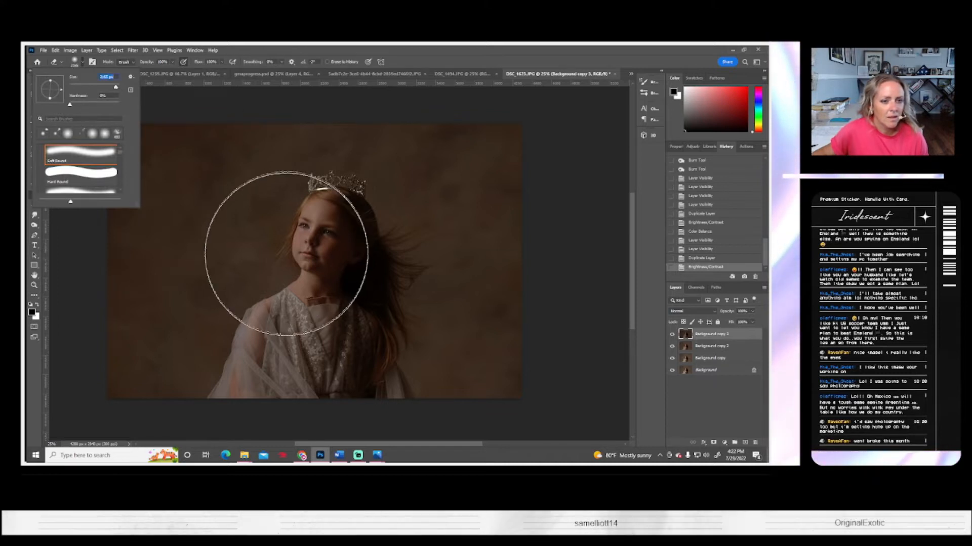
click(286, 245)
click(286, 236)
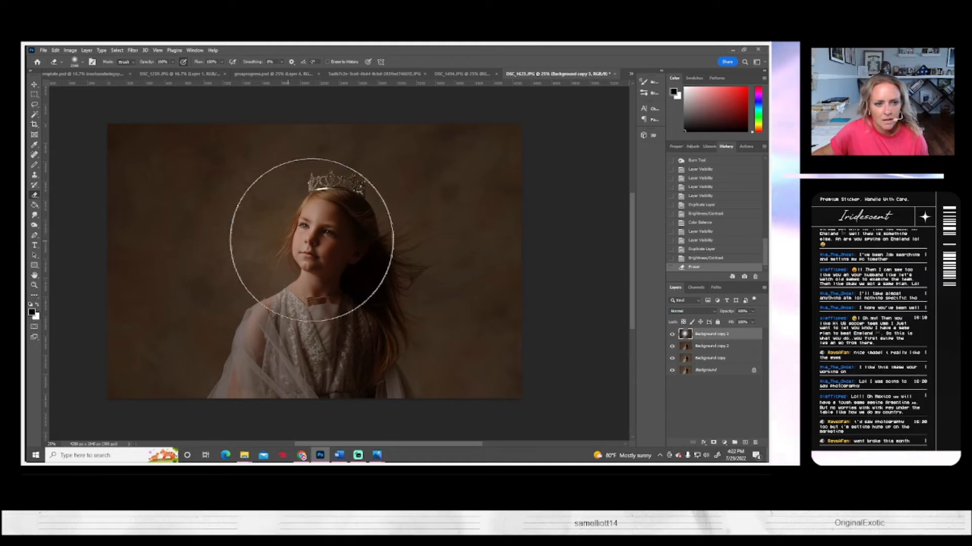
click(264, 224)
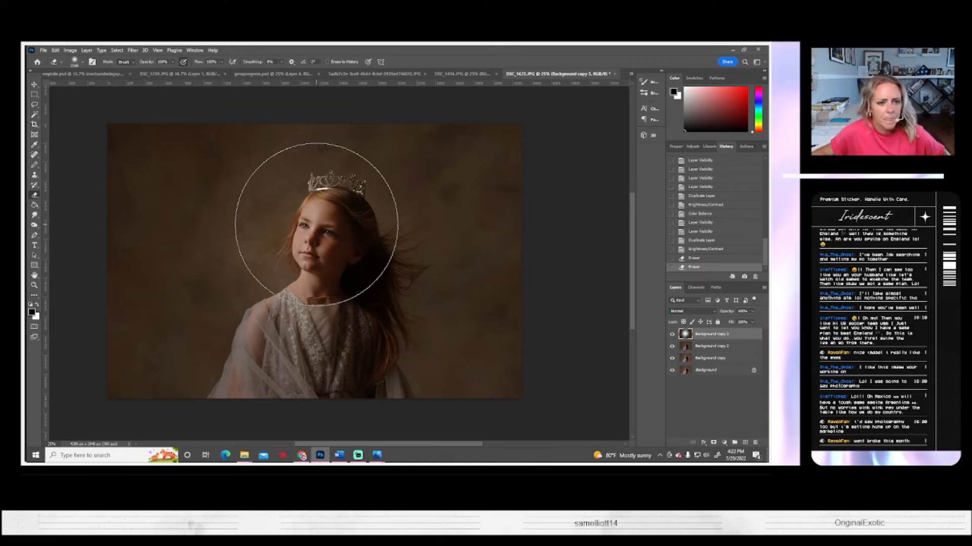
drag(27, 124, 28, 127)
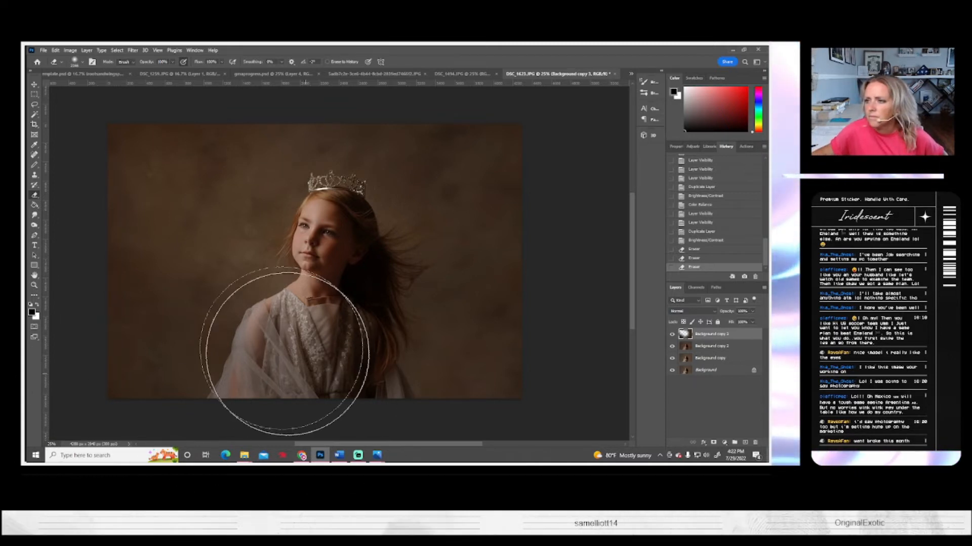
- Lower the eraser's opacity and lightly erase more of the dark layer around the girl's face and dress
click(173, 62)
drag(178, 71, 150, 71)
click(309, 303)
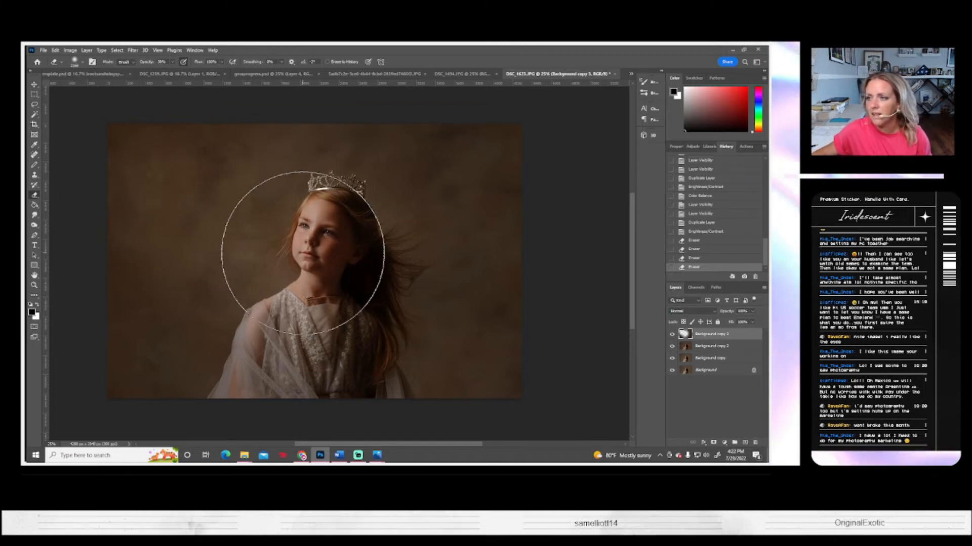
drag(213, 207, 227, 214)
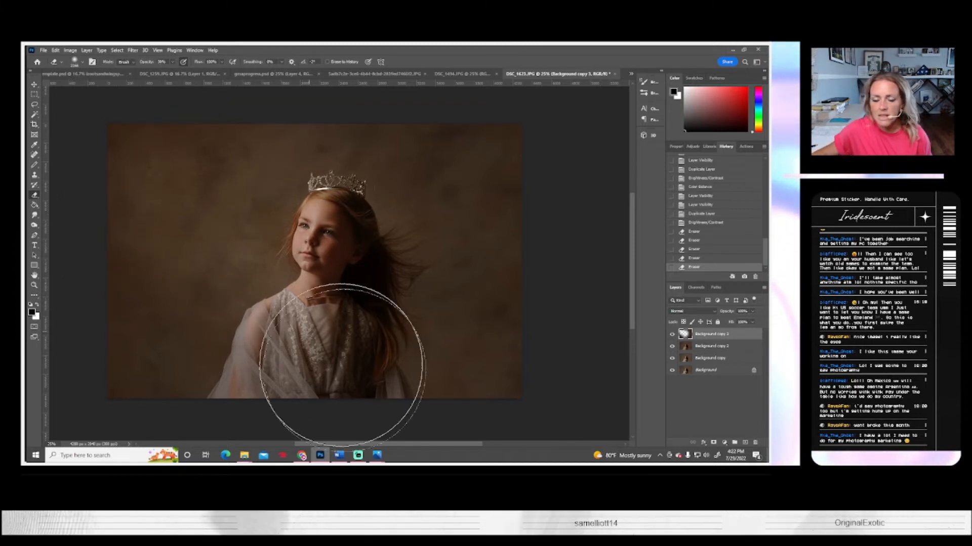
- Flatten the toned layers into one image and duplicate the Background layer as Background copy
click(35, 286)
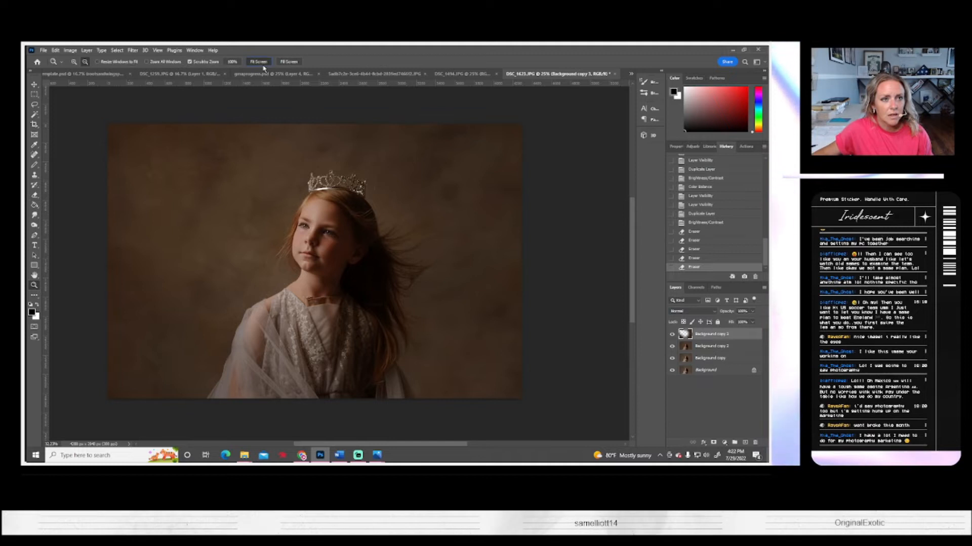
click(260, 63)
click(323, 262)
click(323, 262)
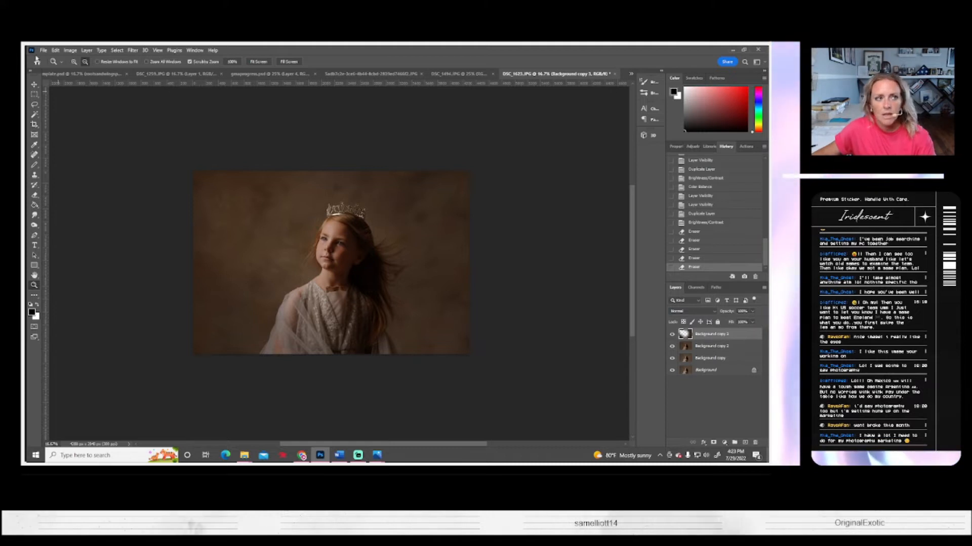
click(86, 50)
click(108, 351)
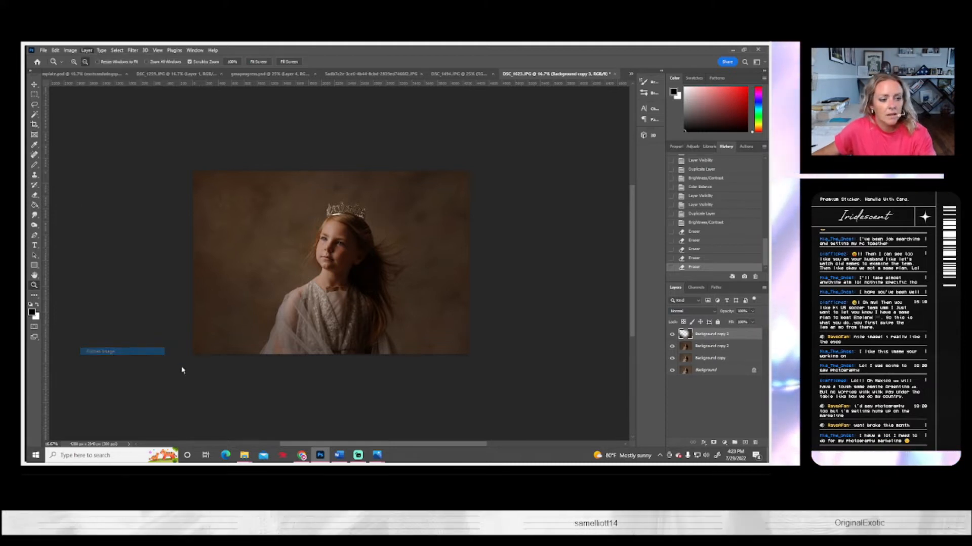
right_click(698, 337)
click(712, 353)
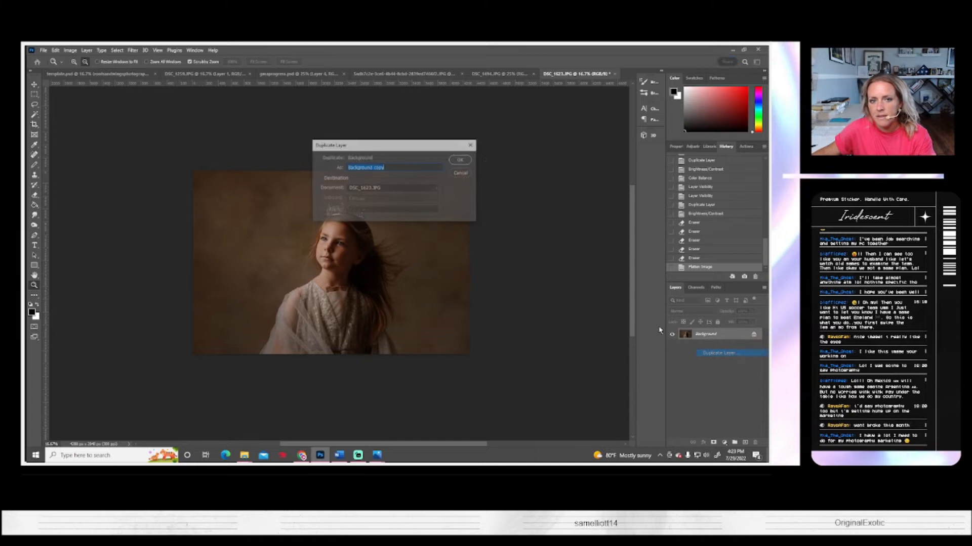
click(460, 162)
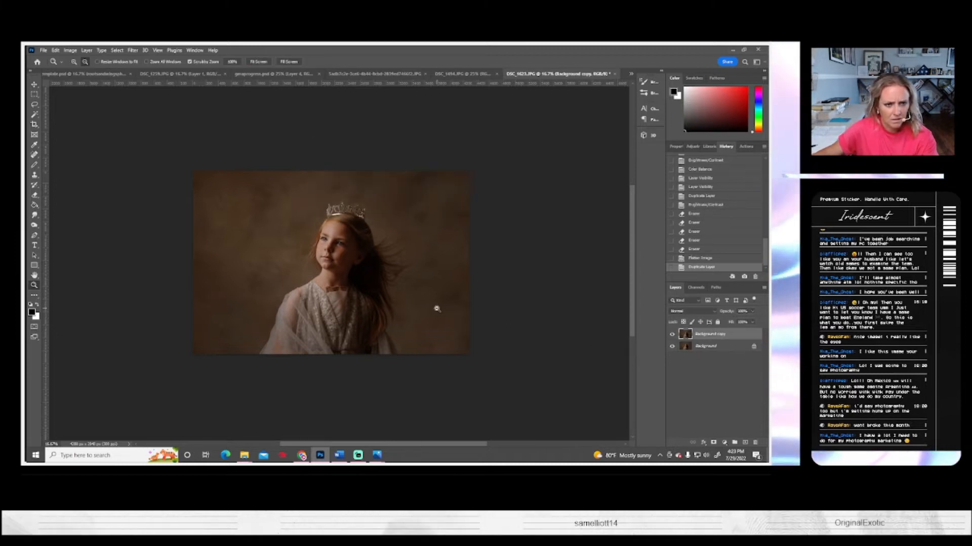
- Crop the portrait to trim backdrop on the girl's windblown-hair side and extend the canvas beyond the opposite edge
key(c)
drag(474, 264, 451, 265)
drag(210, 264, 201, 263)
key(Return)
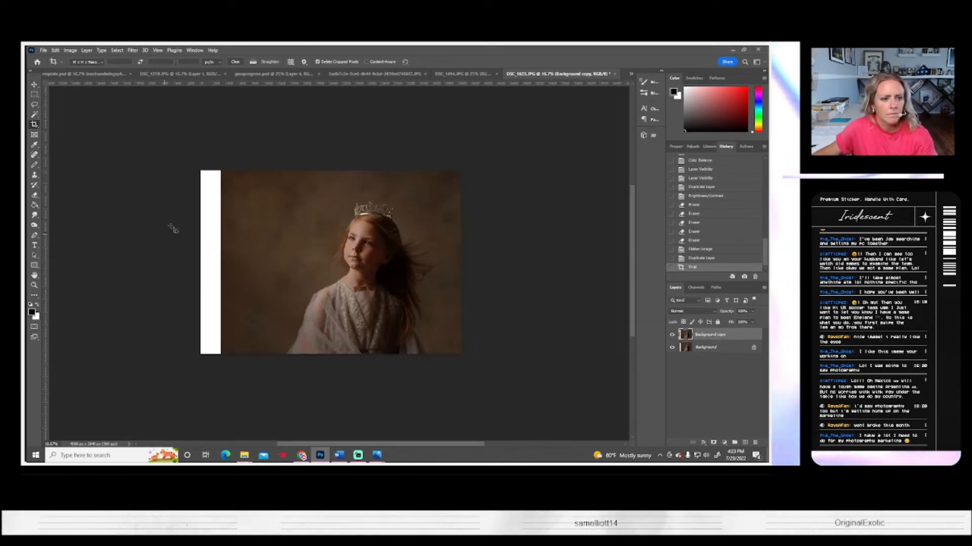
- Select the strip of backdrop beside the blank canvas area and copy it onto a new layer
click(35, 96)
drag(280, 167, 219, 416)
key(ctrl+c)
key(ctrl+v)
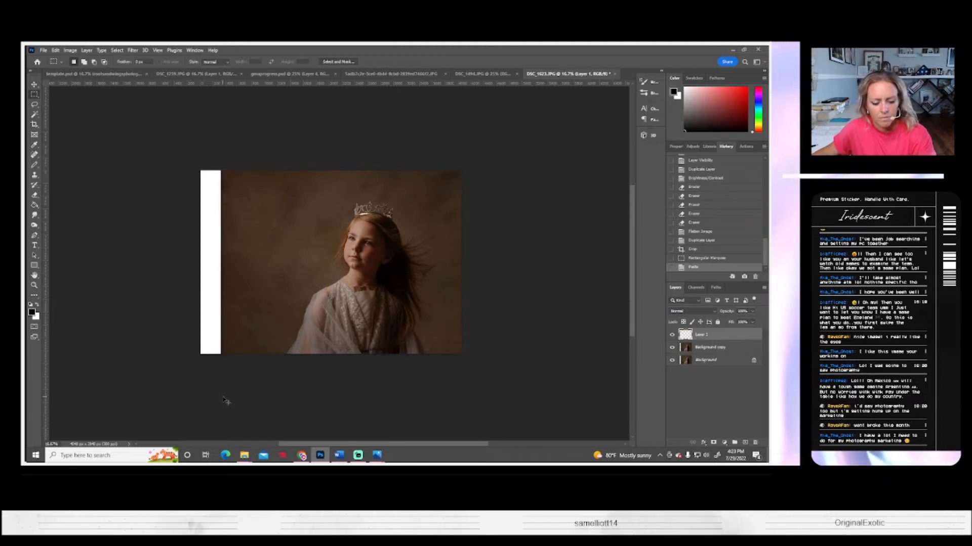
- Stretch the copied backdrop strip across the blank white canvas area and flatten the image
key(ctrl+t)
drag(221, 262, 201, 263)
key(Return)
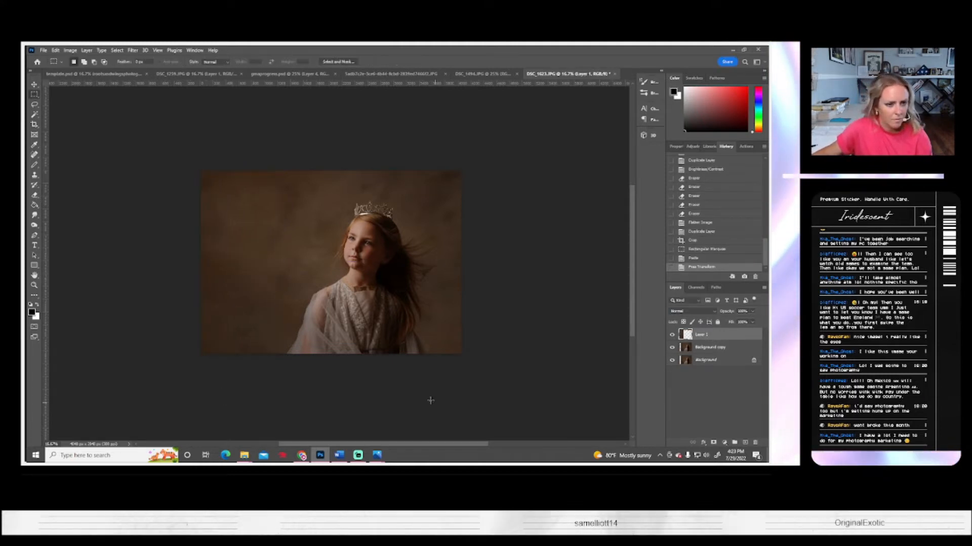
click(86, 50)
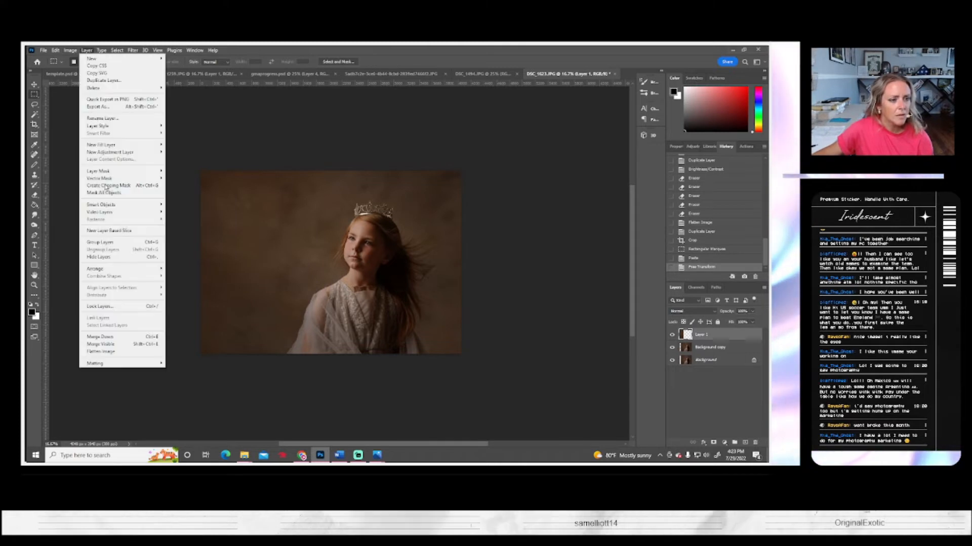
click(116, 352)
- View the template.psd brochure layout, return to DSC_1623.JPG and duplicate its Background layer as Background copy
click(94, 73)
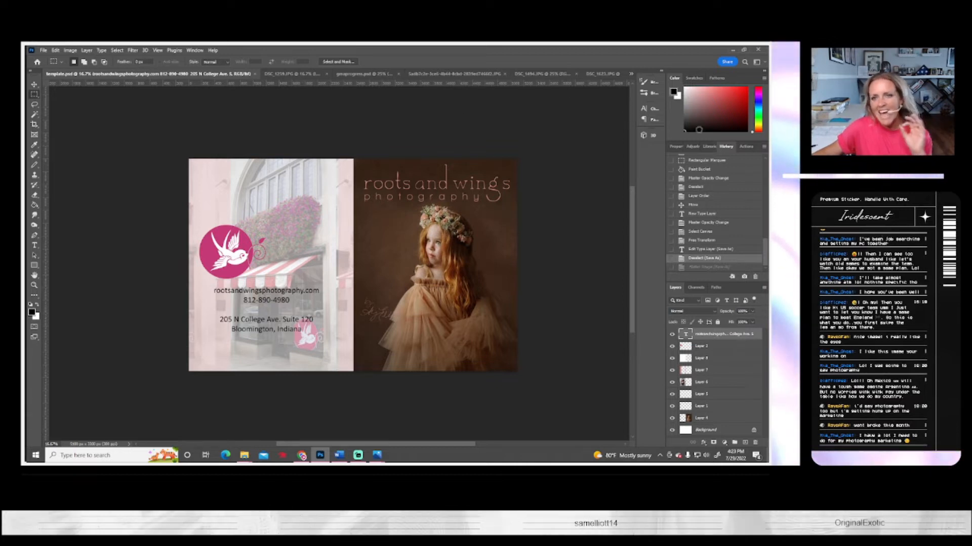
click(601, 74)
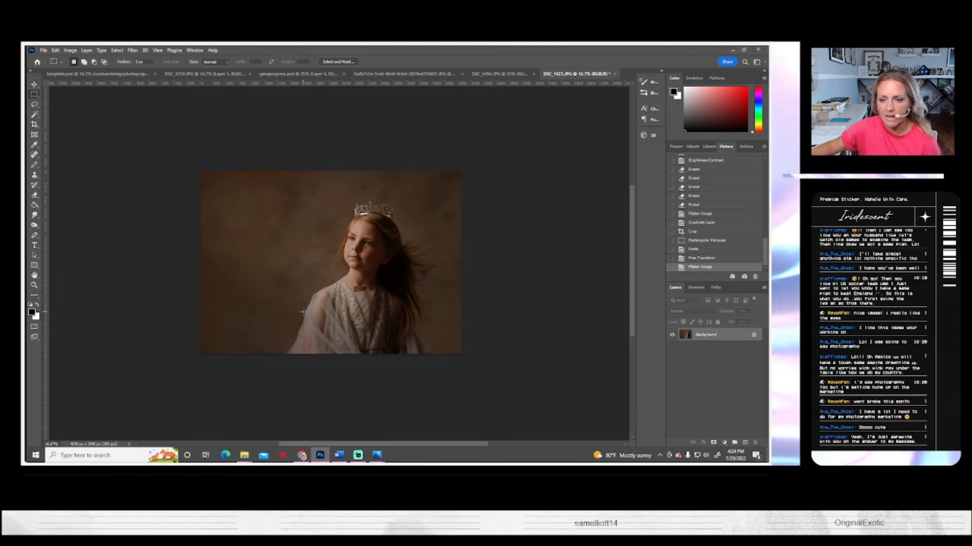
right_click(699, 336)
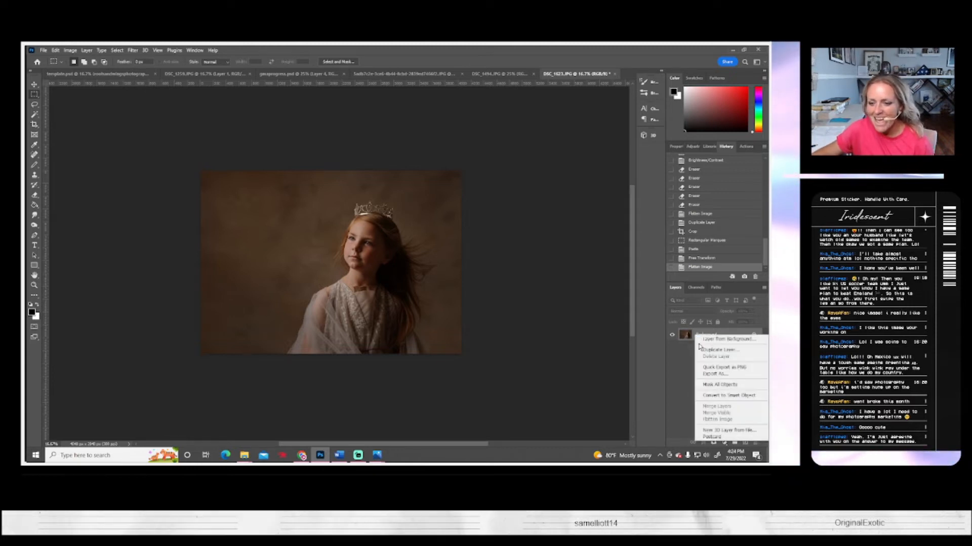
click(708, 350)
click(459, 159)
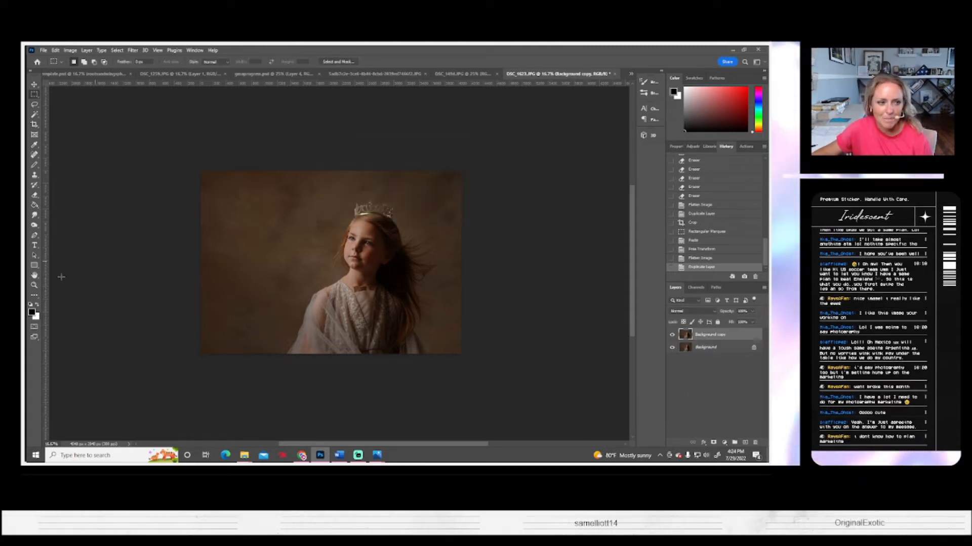
- Lighten the midtones of the girl's lit shoulder and neck using the Dodge tool with a small soft brush
click(34, 285)
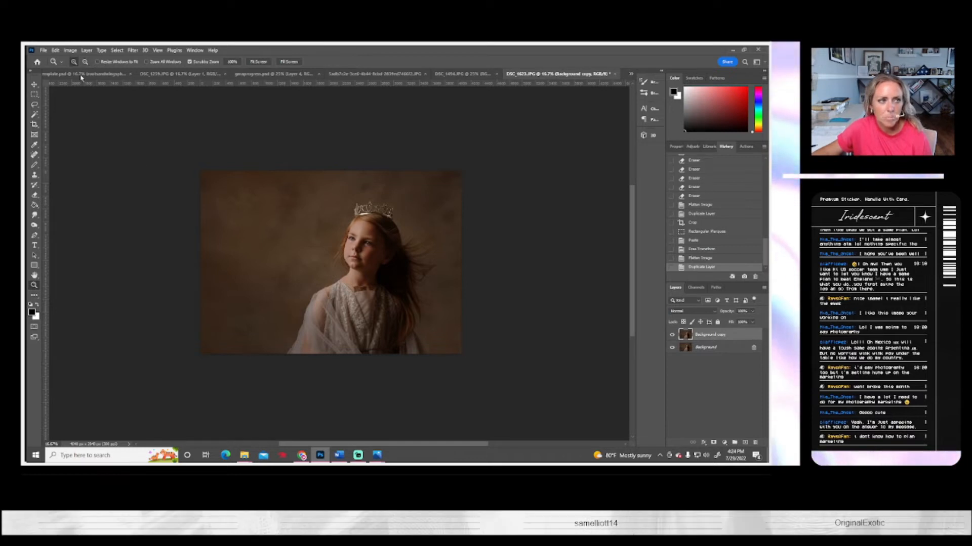
click(330, 339)
click(315, 317)
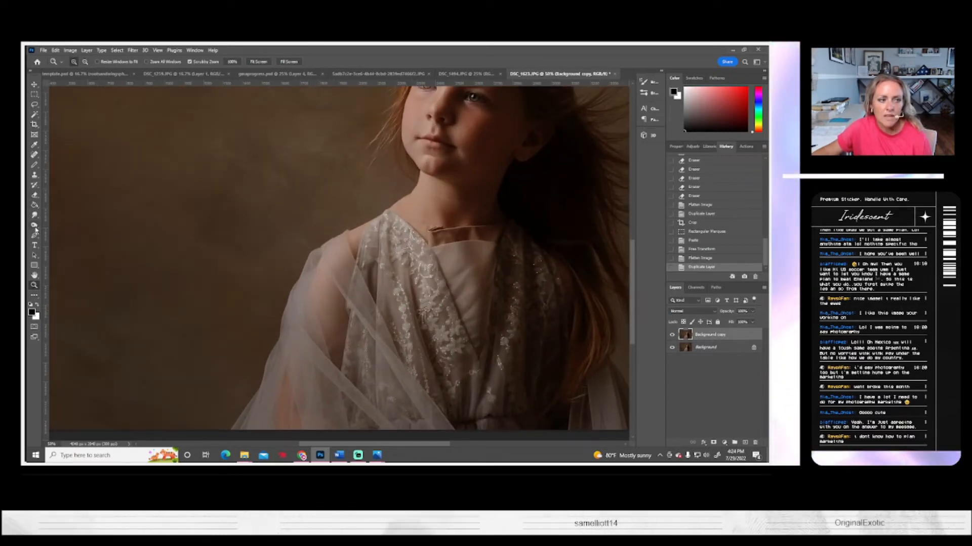
right_click(34, 225)
click(69, 222)
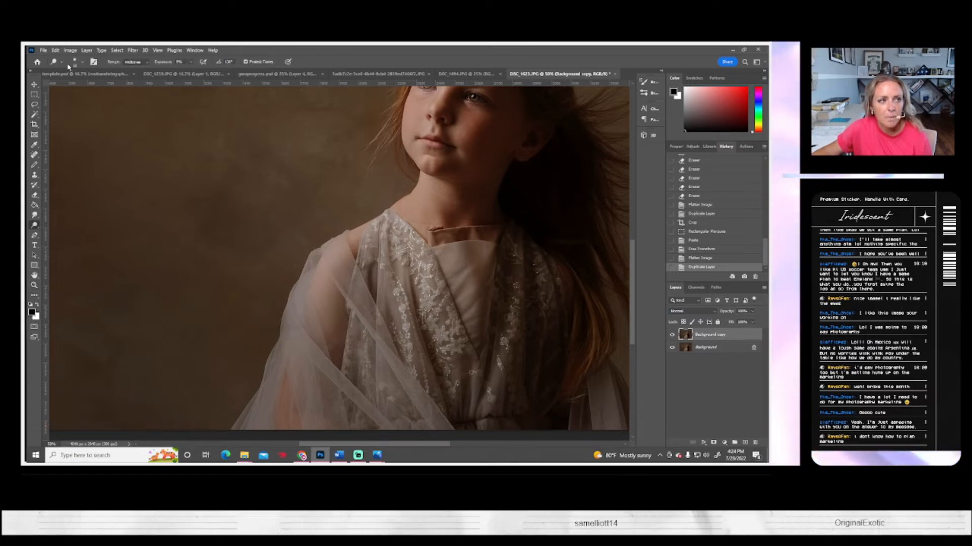
click(83, 62)
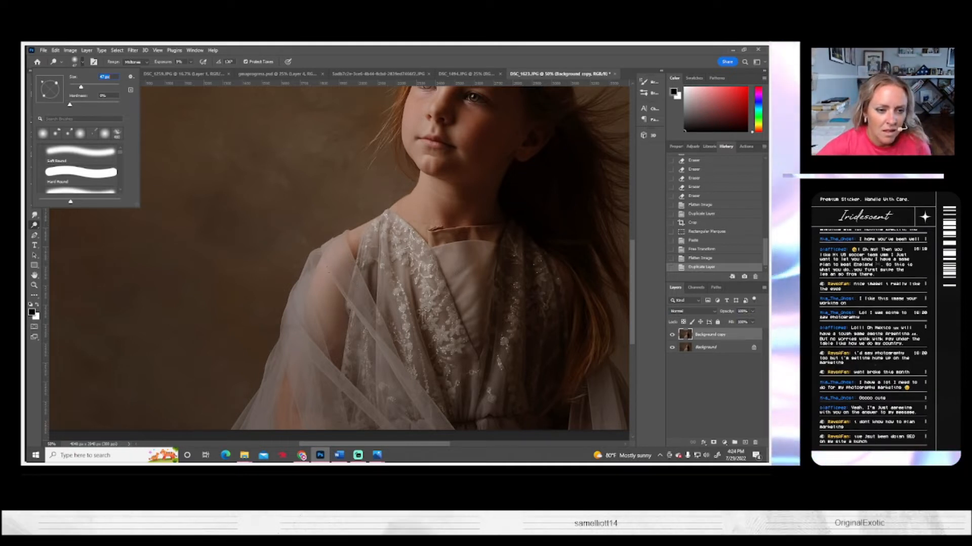
drag(332, 255, 353, 238)
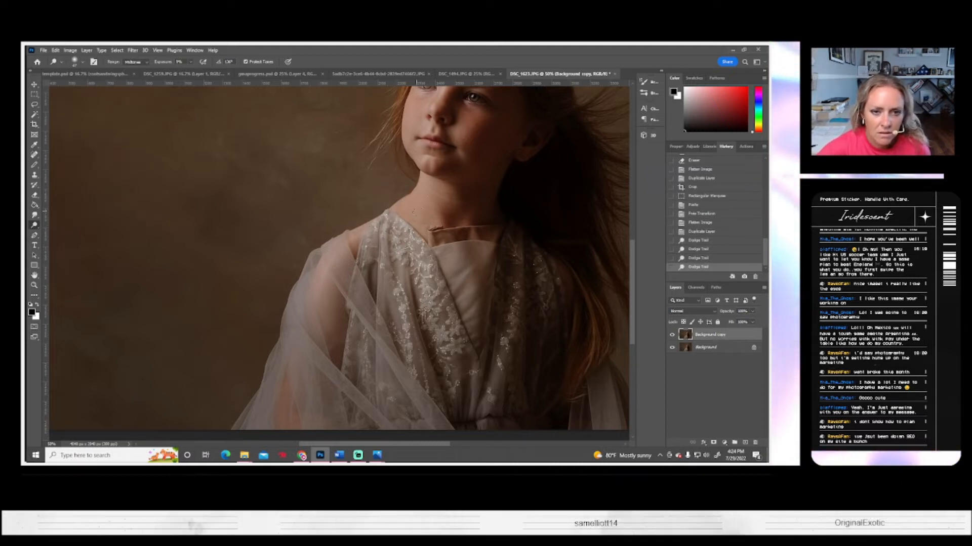
drag(424, 196, 429, 190)
drag(426, 193, 426, 124)
drag(363, 229, 309, 288)
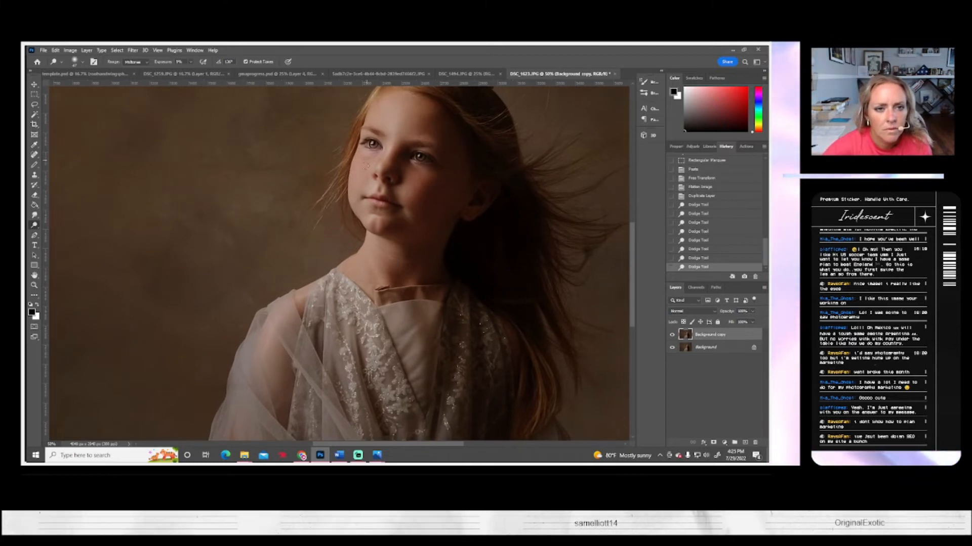
- Dodge the girl's nose, forehead and cheeks, enlarging the brush for the broader facial highlights
drag(378, 167, 387, 154)
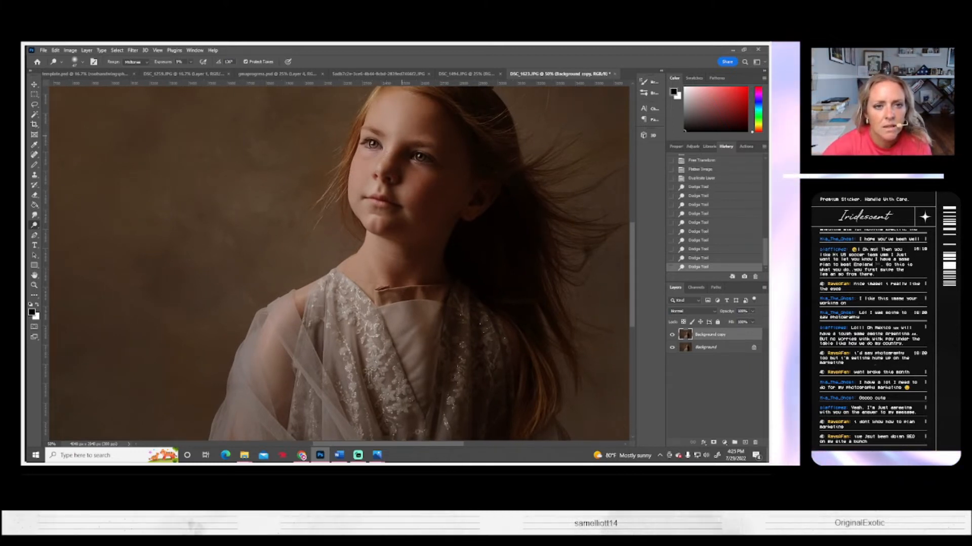
click(83, 62)
drag(81, 87, 90, 87)
click(391, 132)
drag(372, 161, 363, 175)
click(411, 186)
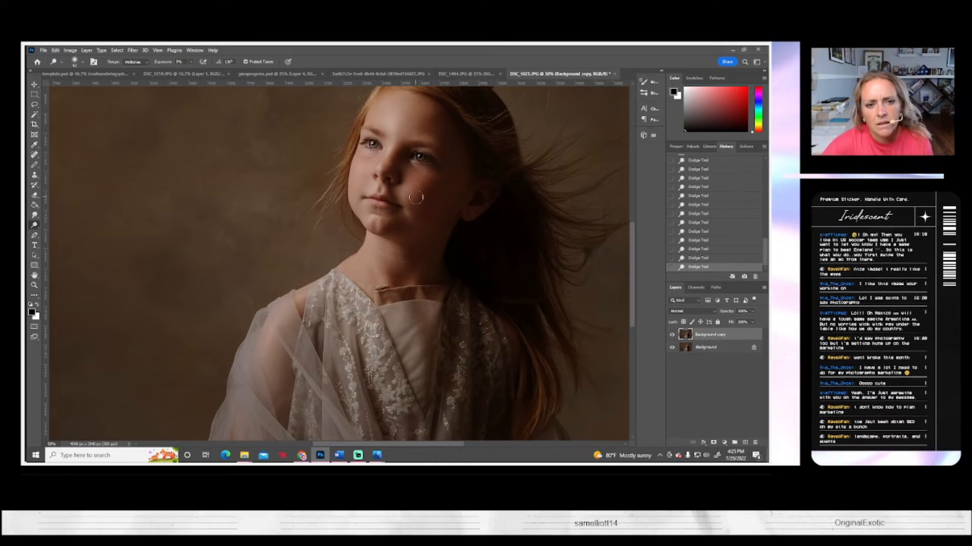
- Darken freckles on the girl's shaded cheek at close range using the Burn tool with a tiny soft brush
click(35, 285)
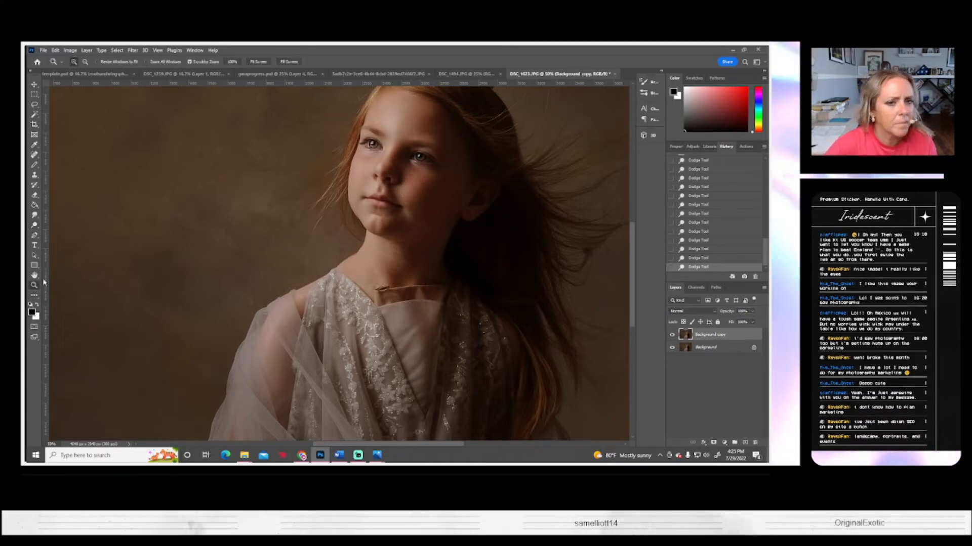
click(397, 182)
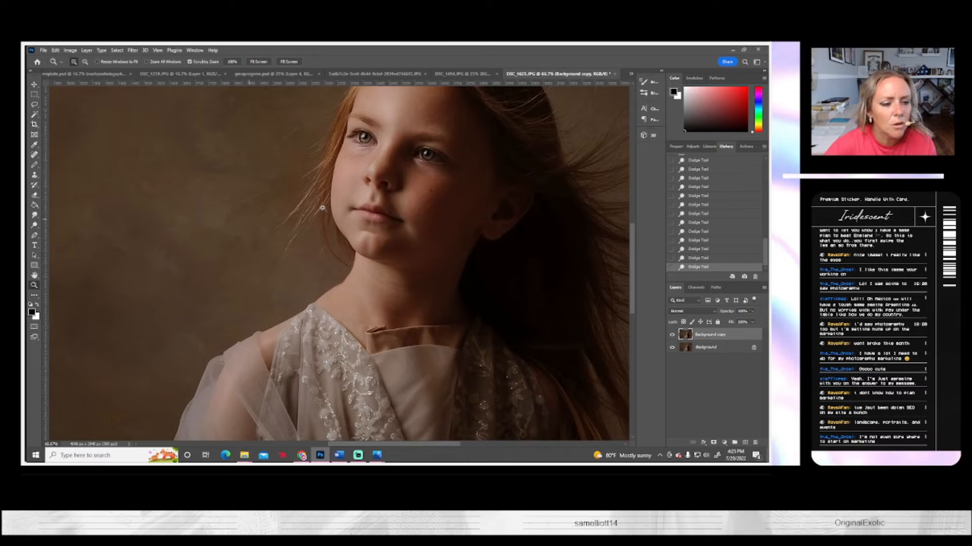
click(399, 180)
click(399, 182)
drag(418, 203, 295, 265)
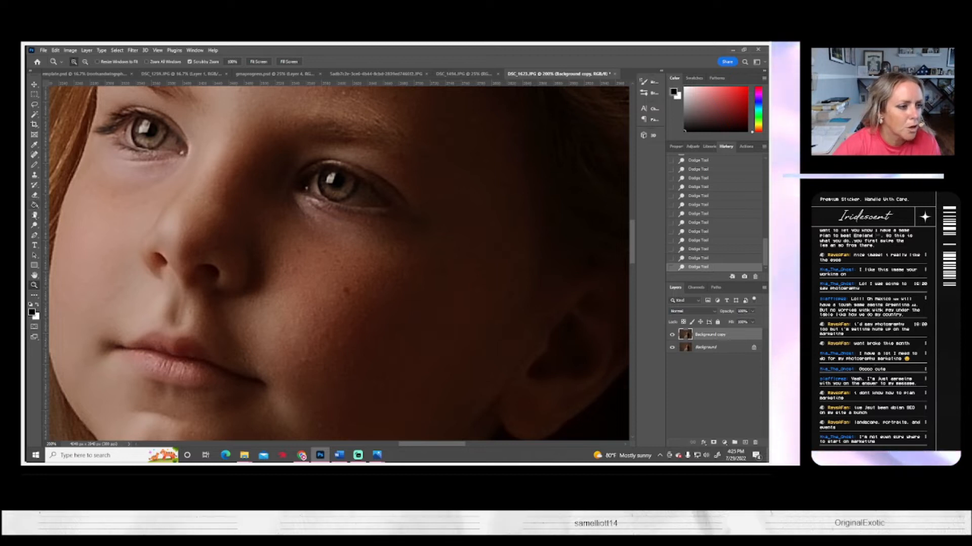
drag(34, 226, 56, 232)
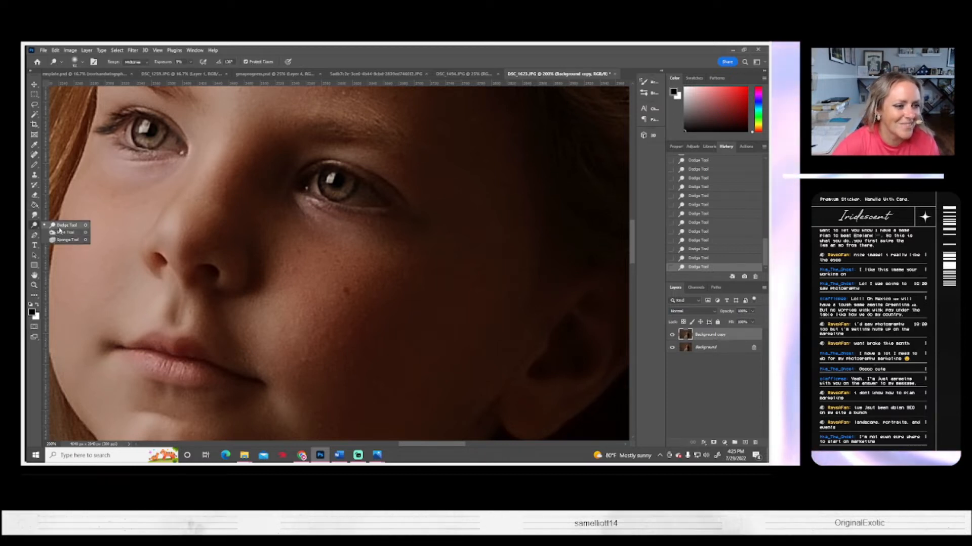
click(56, 233)
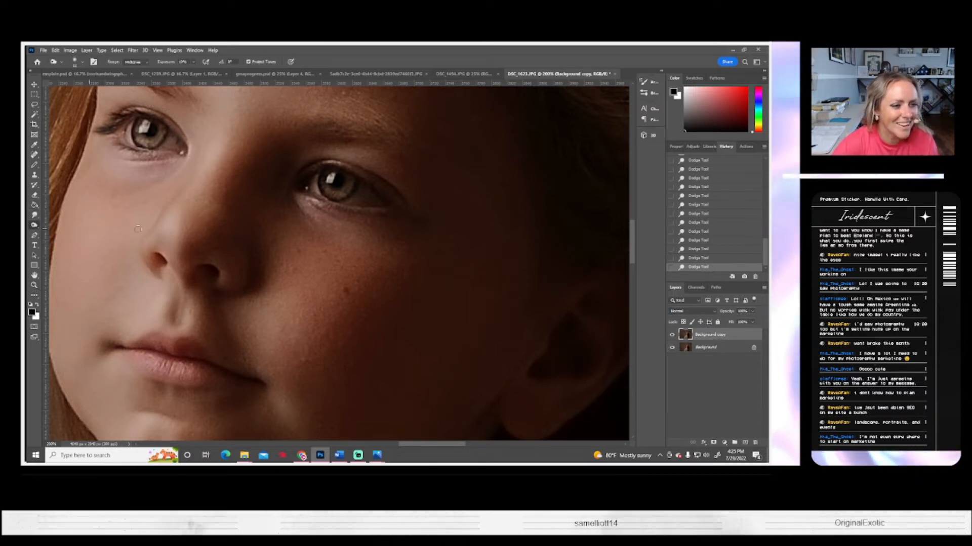
click(81, 64)
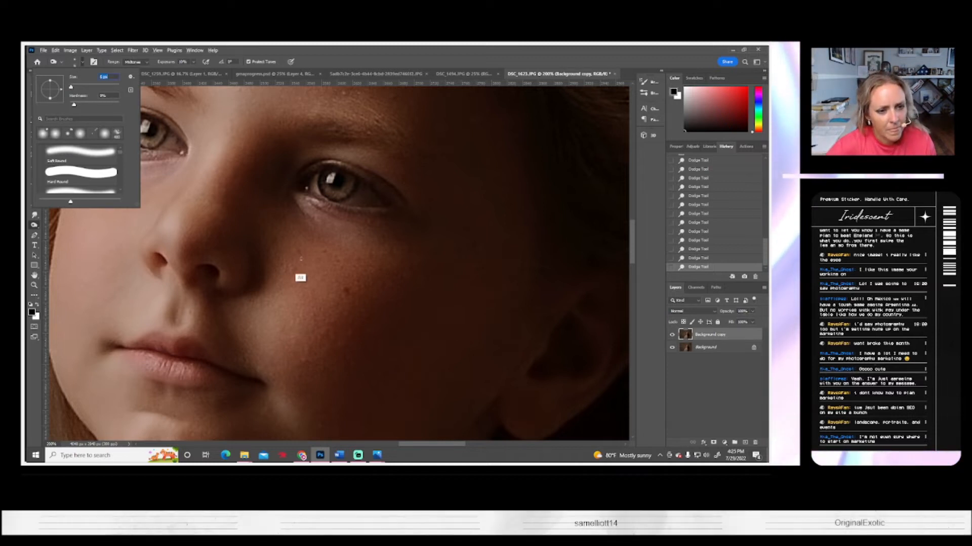
click(300, 276)
click(300, 253)
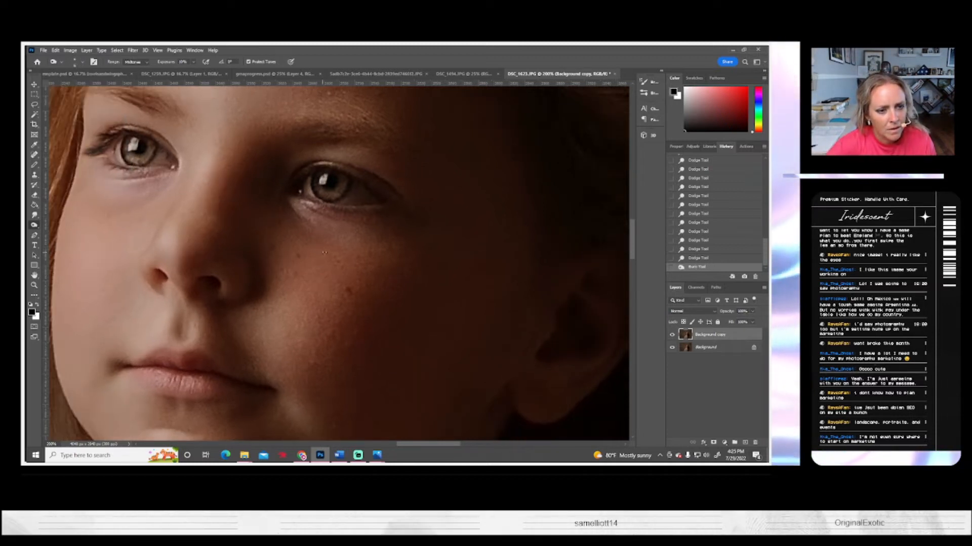
mouse_move(324, 252)
mouse_down()
mouse_move(335, 263)
mouse_move(290, 273)
mouse_move(367, 289)
mouse_up()
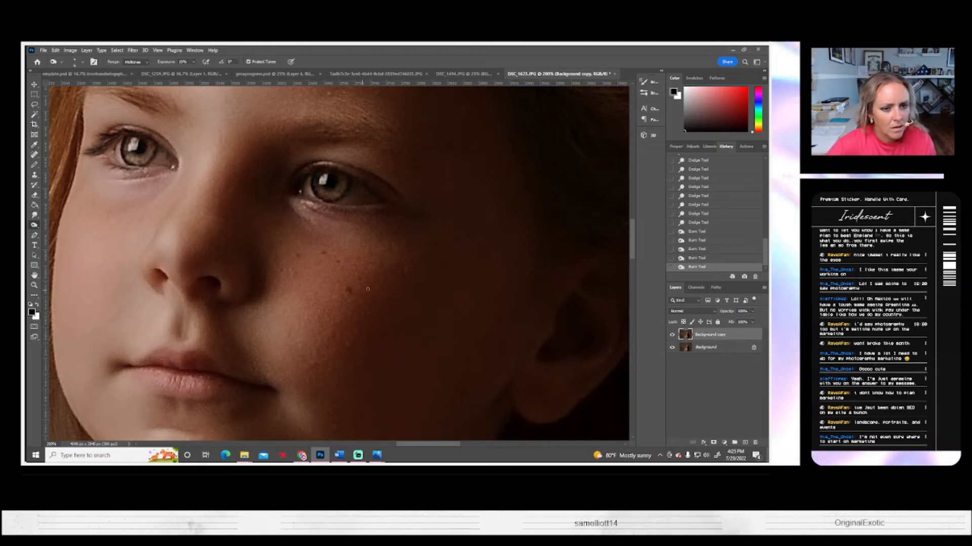
click(368, 266)
click(358, 260)
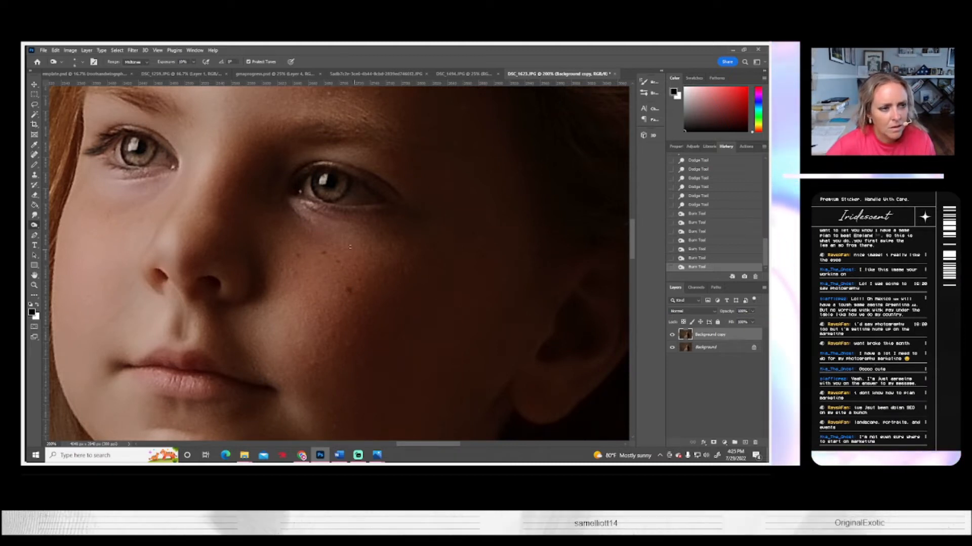
- Burn small freckles into the girl's brighter cheek and darken a spot along the lower eyelid above it
click(109, 215)
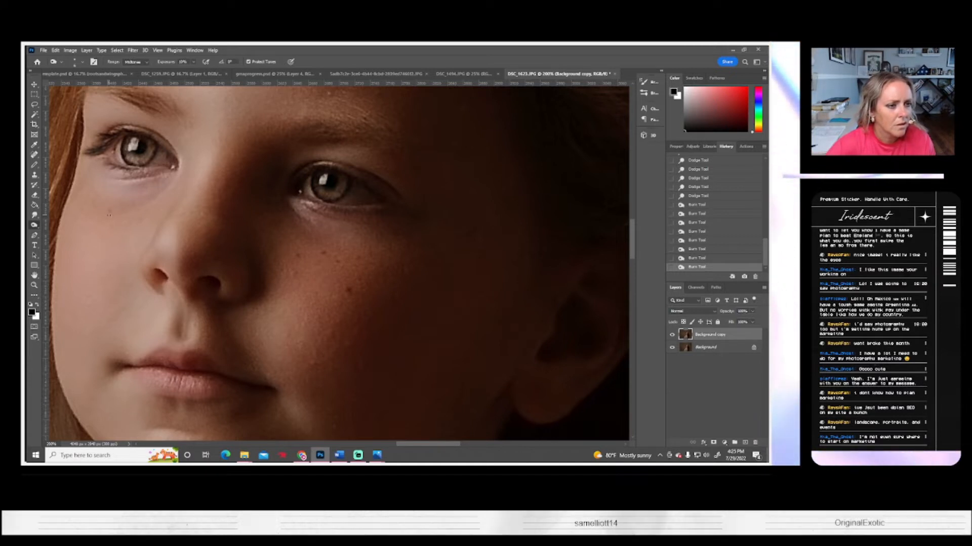
click(108, 215)
click(138, 220)
click(114, 214)
click(141, 217)
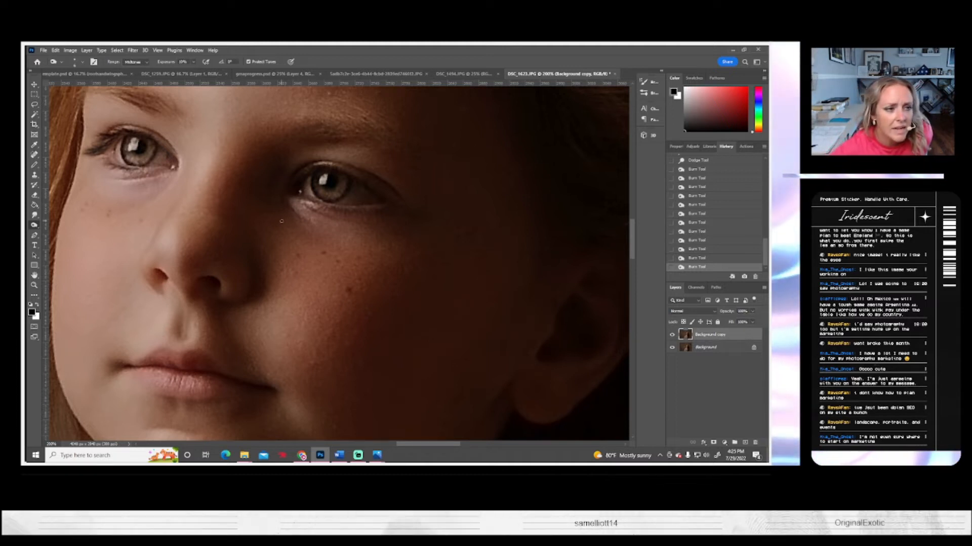
right_click(154, 189)
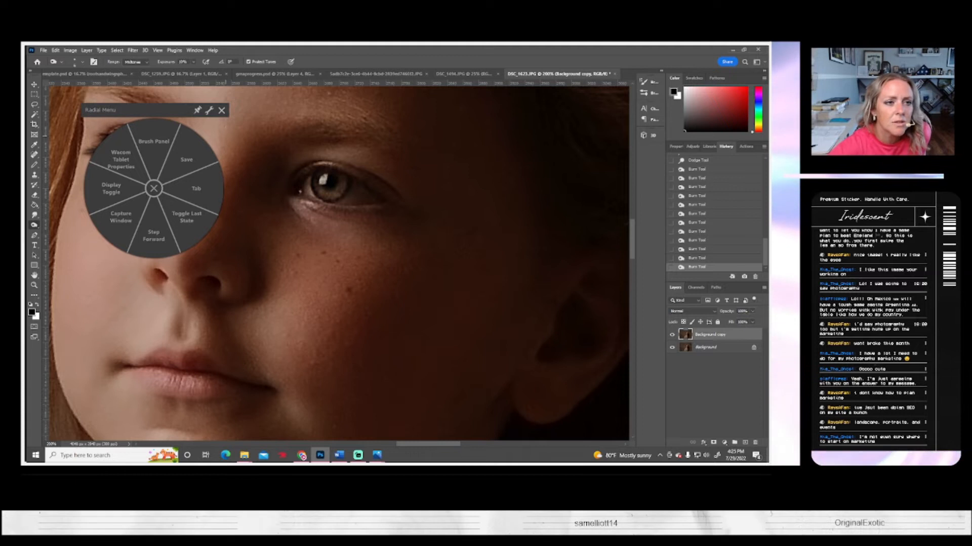
click(221, 110)
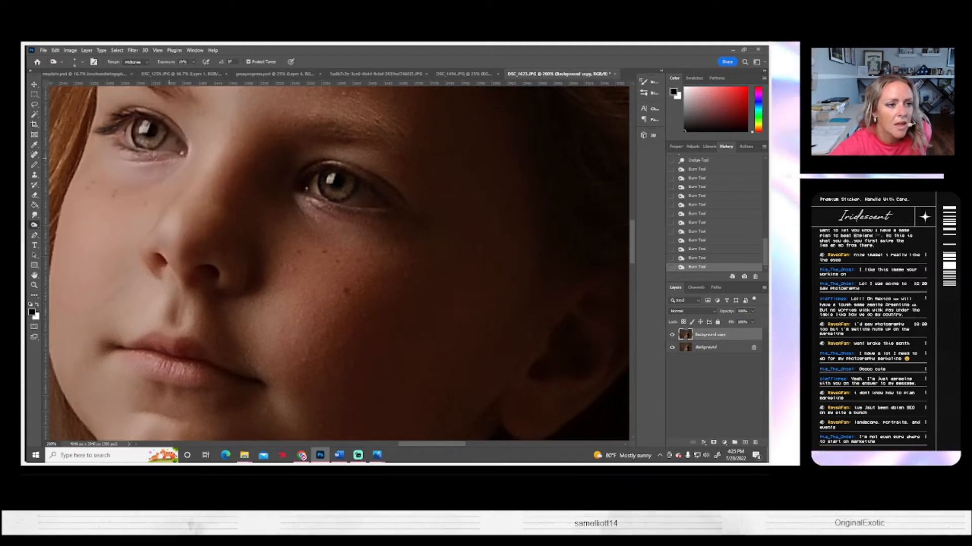
drag(171, 159, 167, 157)
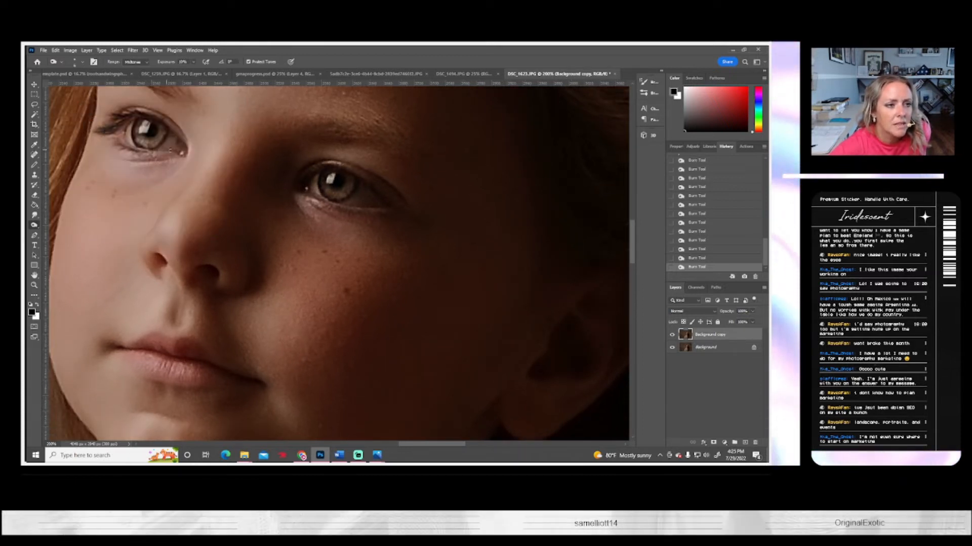
- Switch to the Spot Healing Brush in Content-Aware mode and open its brush settings for retouching around the eye
click(34, 155)
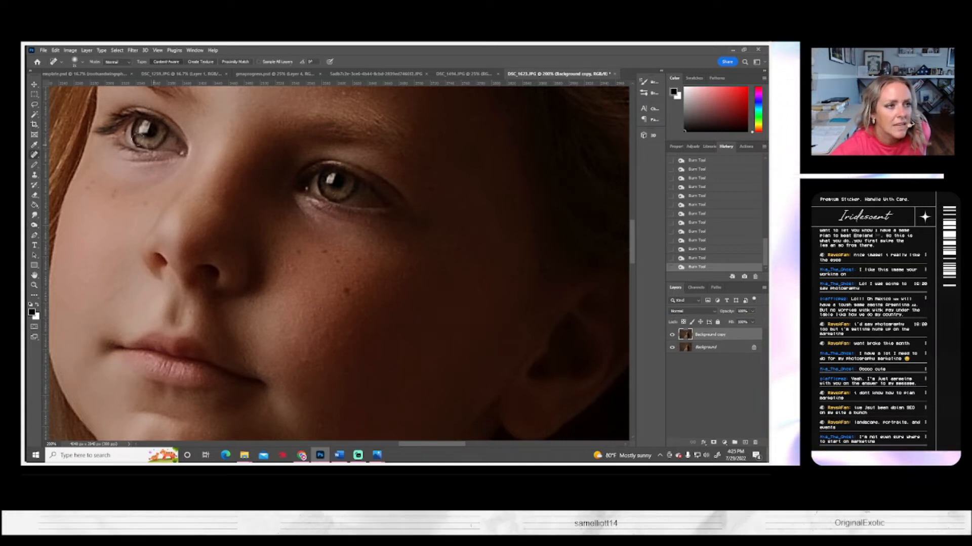
click(82, 62)
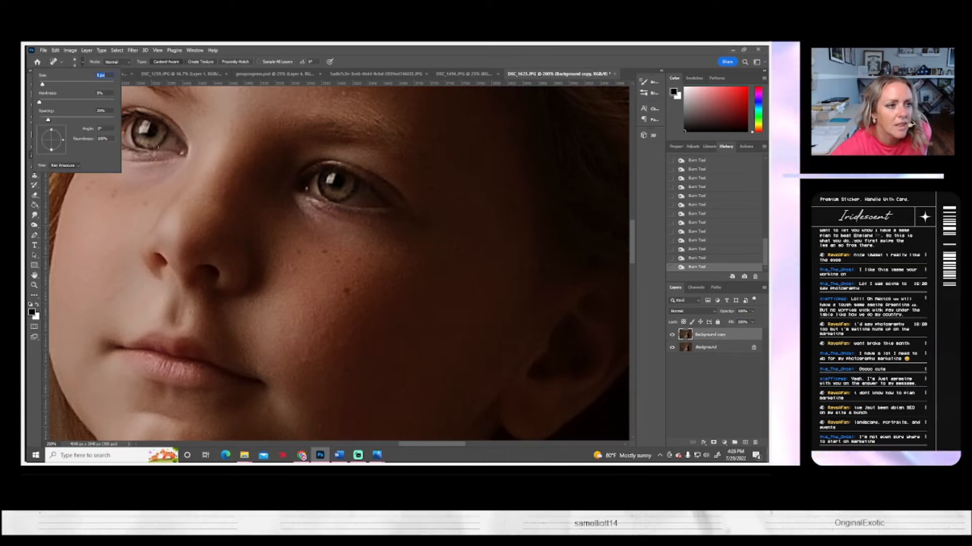
- Retouch small spots beneath both of the girl's eyes with the Spot Healing Brush
click(181, 152)
click(181, 152)
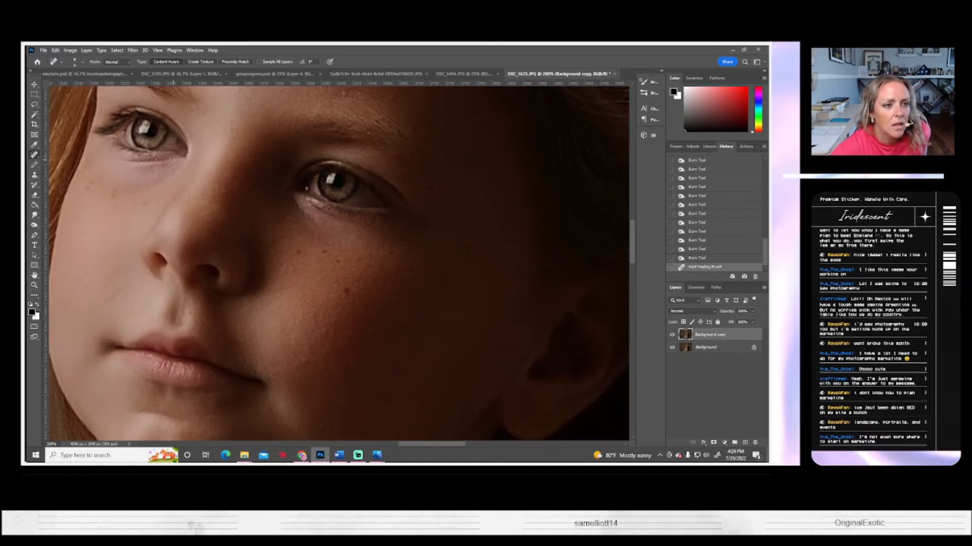
click(307, 190)
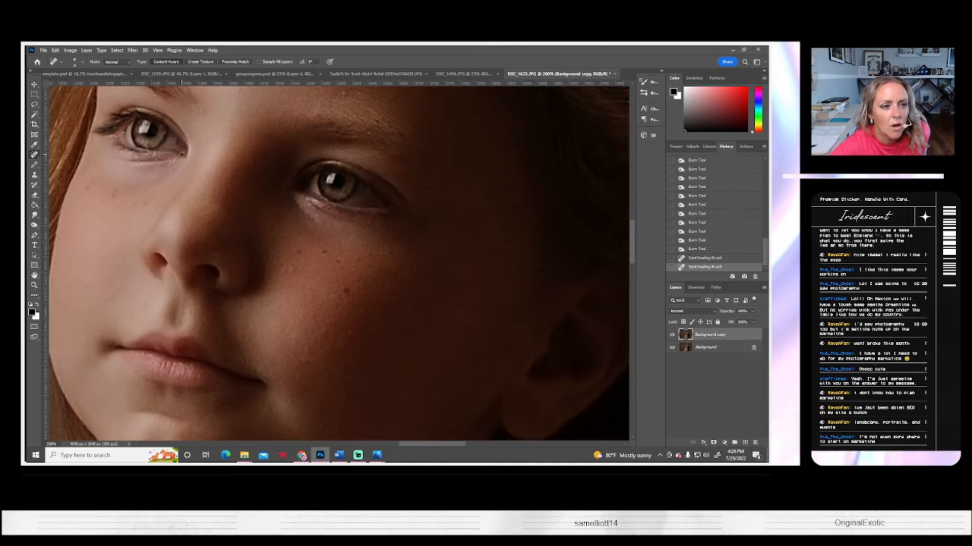
click(185, 150)
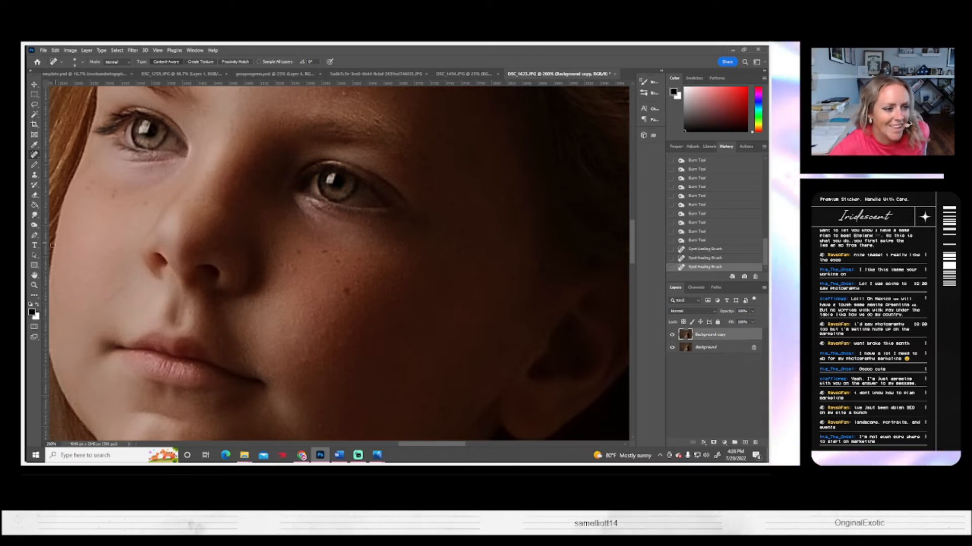
- Brighten the hair along the top of the girl's head, just beneath the crown, with the Dodge tool
click(35, 285)
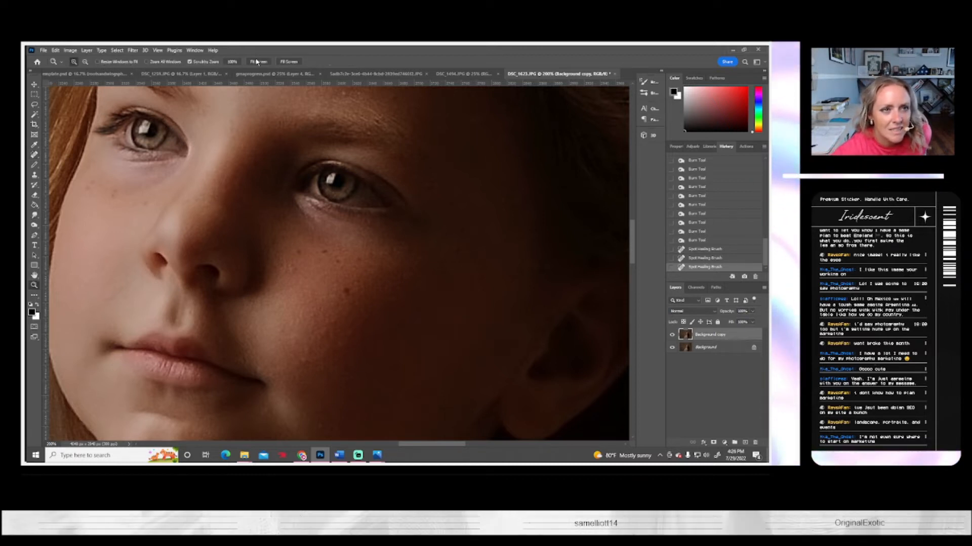
click(259, 61)
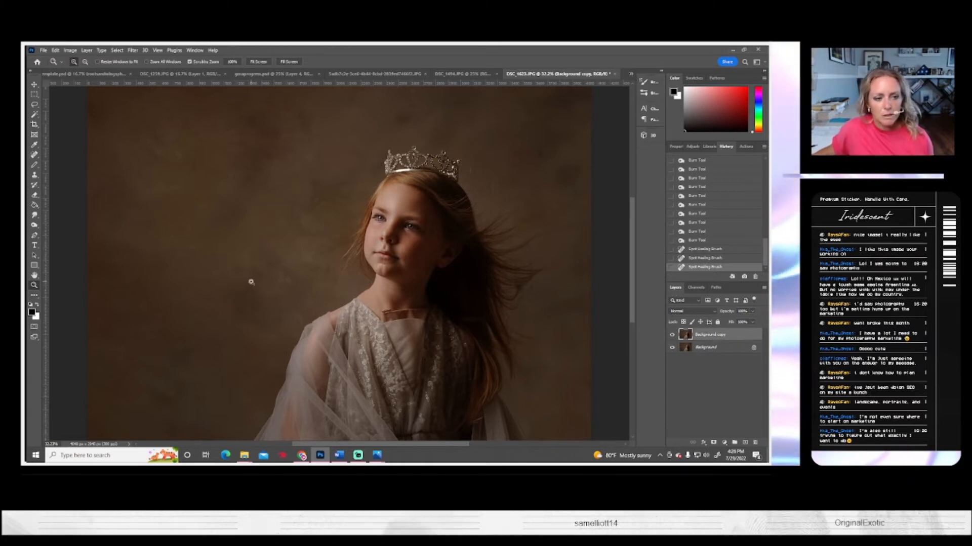
click(375, 221)
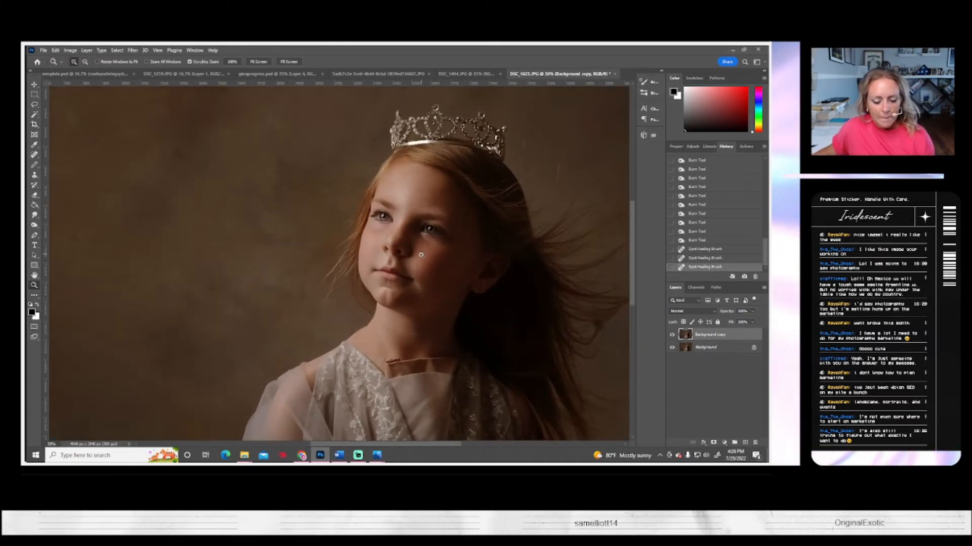
drag(400, 239, 310, 254)
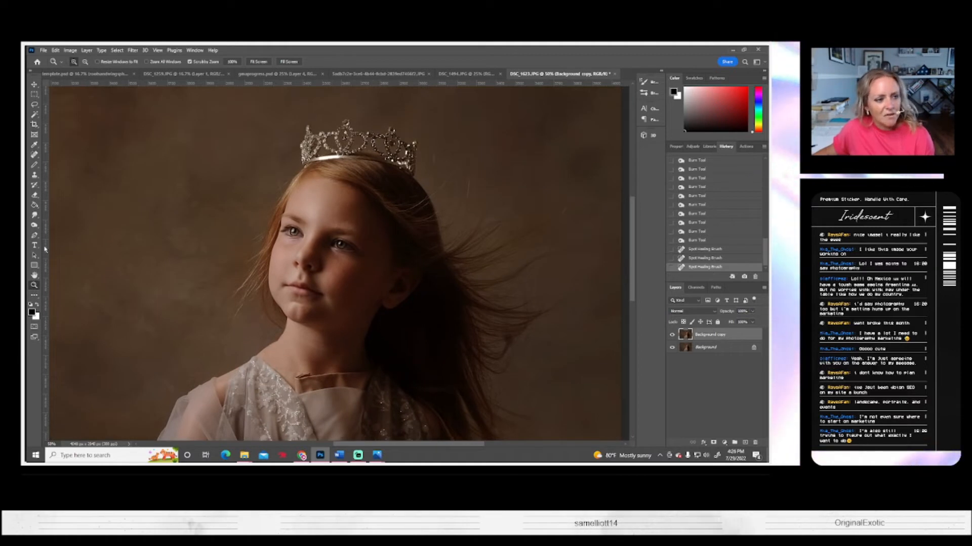
mouse_move(34, 225)
mouse_down()
mouse_move(88, 232)
mouse_move(68, 225)
mouse_up()
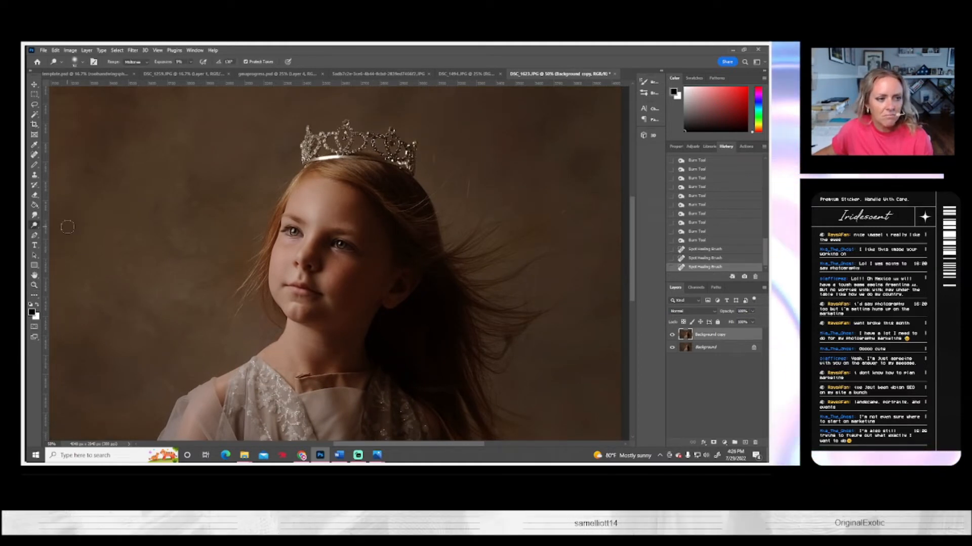
click(76, 61)
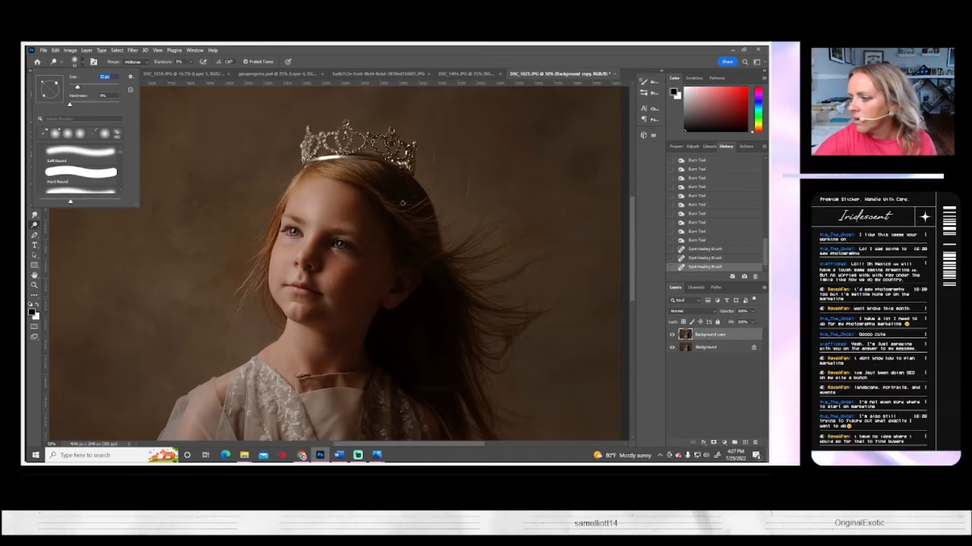
click(341, 178)
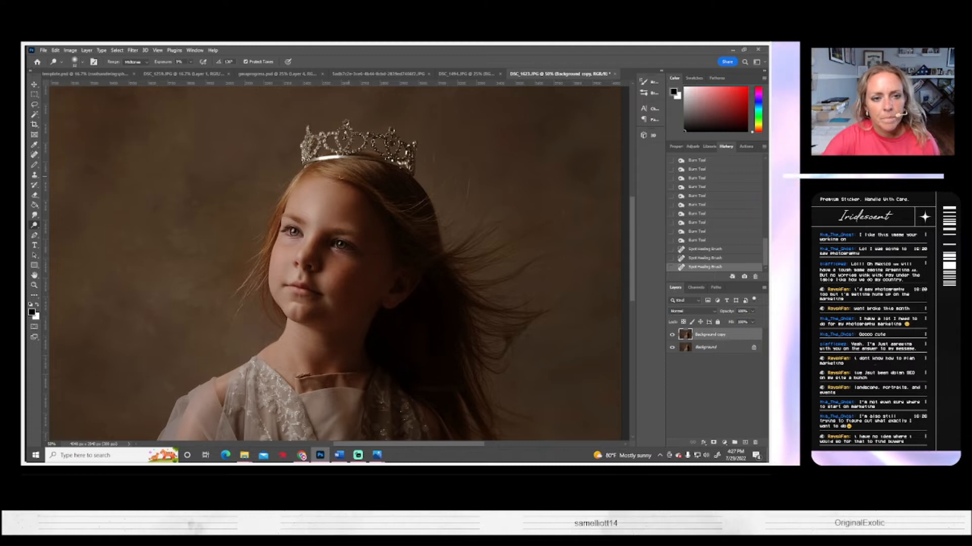
mouse_move(330, 173)
mouse_down()
mouse_move(351, 174)
mouse_move(347, 162)
mouse_move(326, 164)
mouse_move(389, 167)
mouse_move(367, 192)
mouse_move(422, 205)
mouse_up()
click(369, 176)
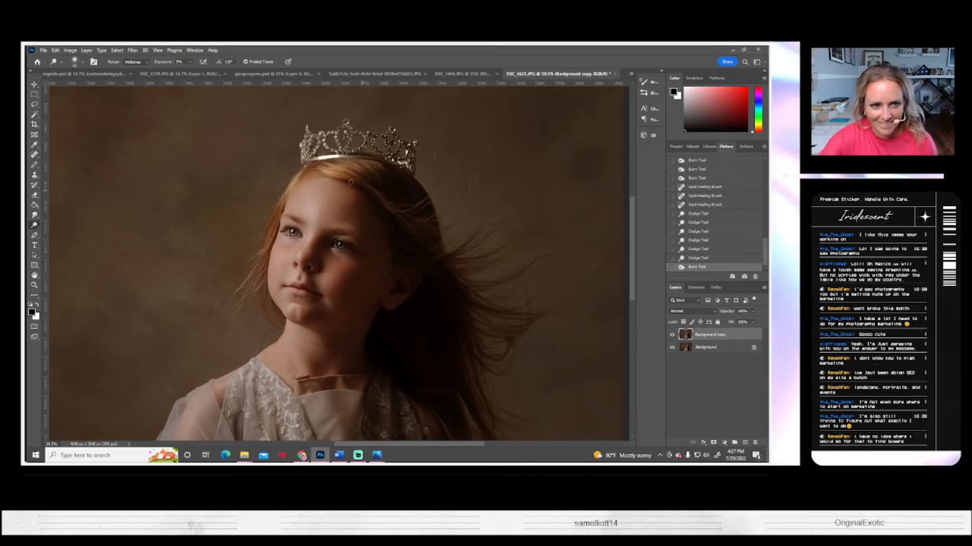
click(376, 186)
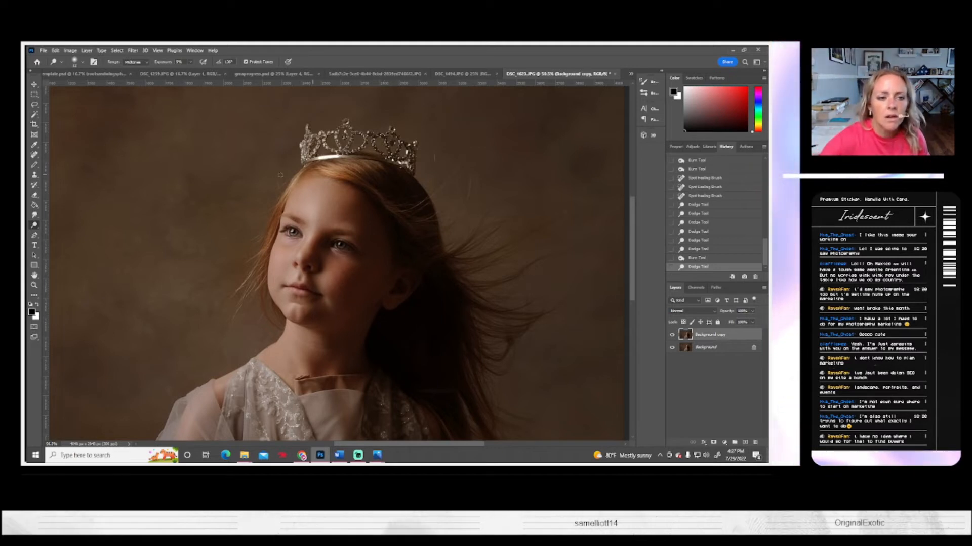
- Dodge the hair beside the lit side of the face, from the temple down to the loose strands near the jaw
drag(292, 180, 285, 195)
drag(287, 189, 276, 218)
drag(278, 213, 264, 256)
drag(268, 246, 252, 276)
drag(259, 262, 248, 283)
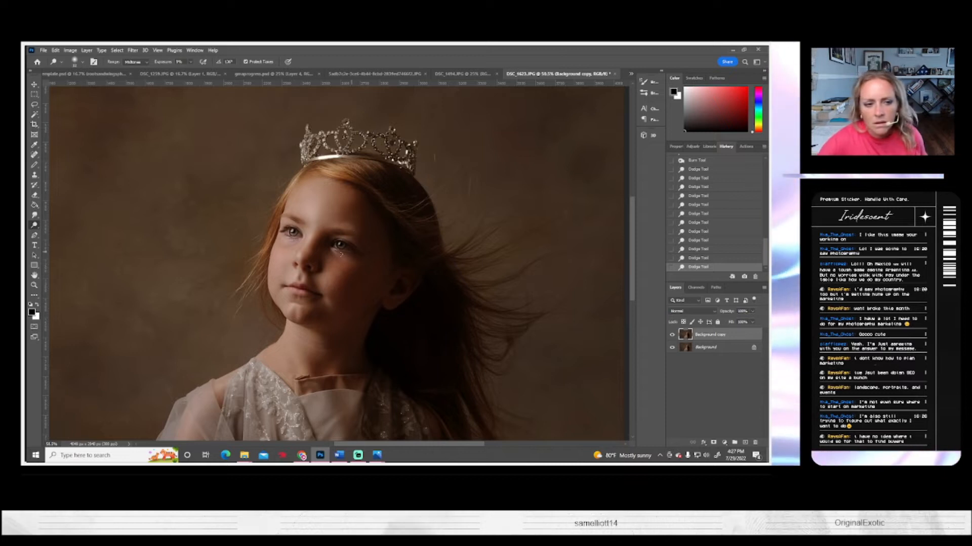
drag(260, 258, 265, 264)
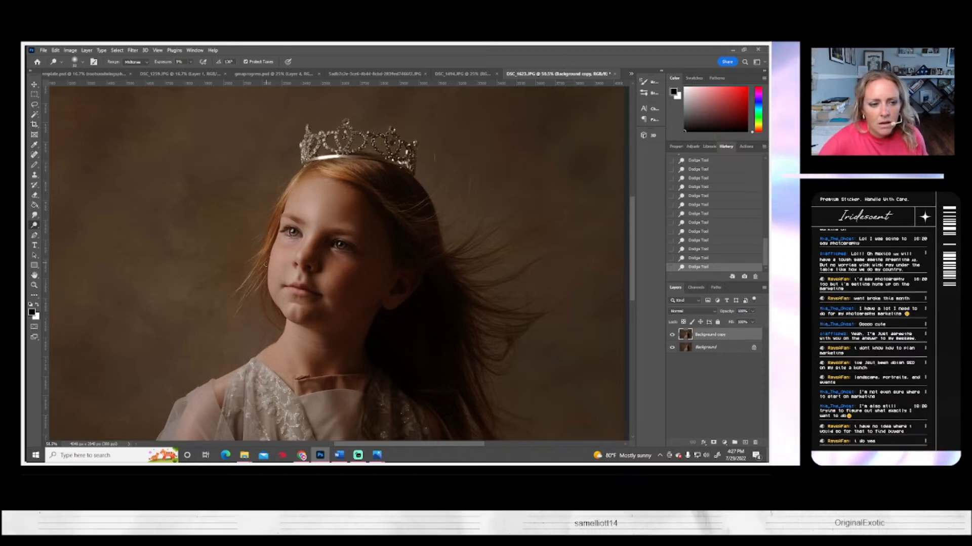
scroll(252, 286, left, 1)
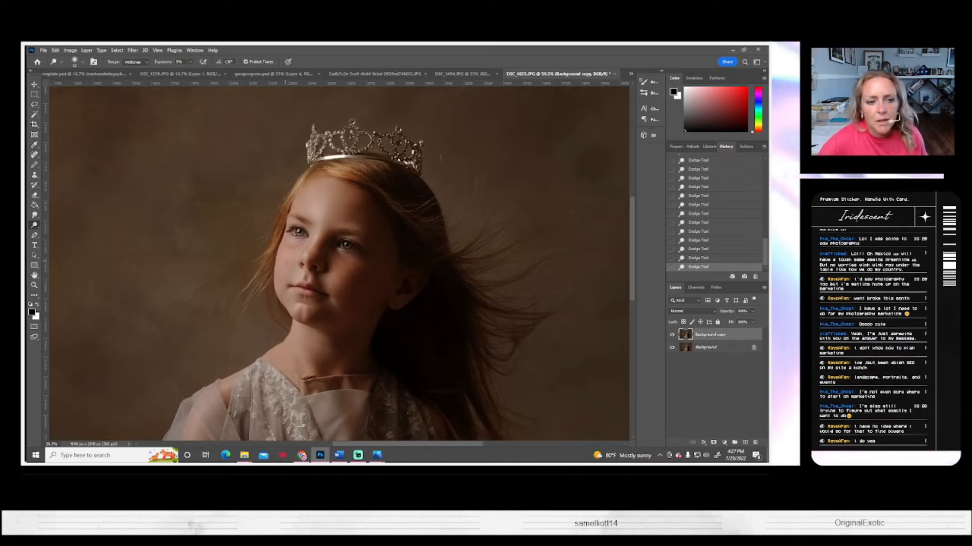
scroll(456, 219, right, 1)
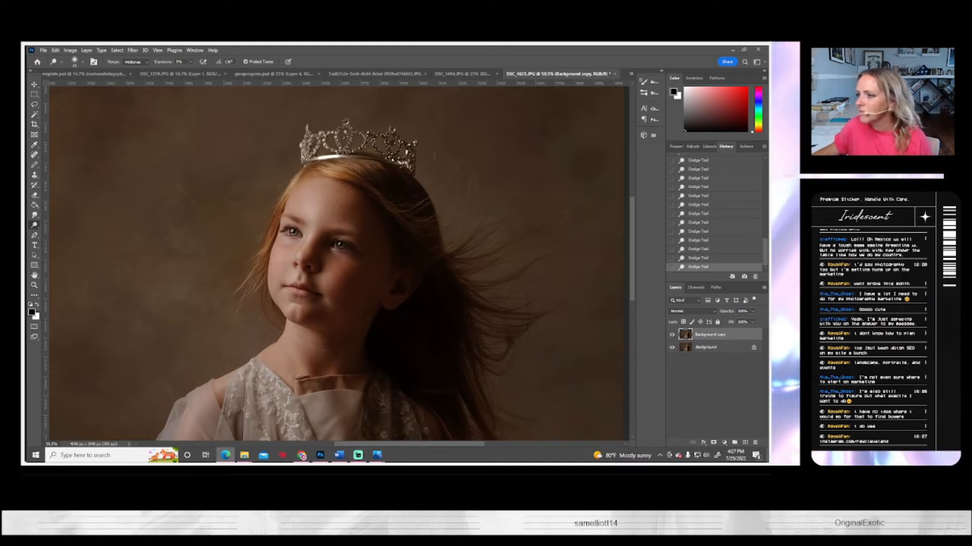
- Switch to the Edge window with the Instagram profile, enlarge it, look through the photo grid and load more posts
drag(767, 151, 241, 76)
scroll(330, 276, down, 3)
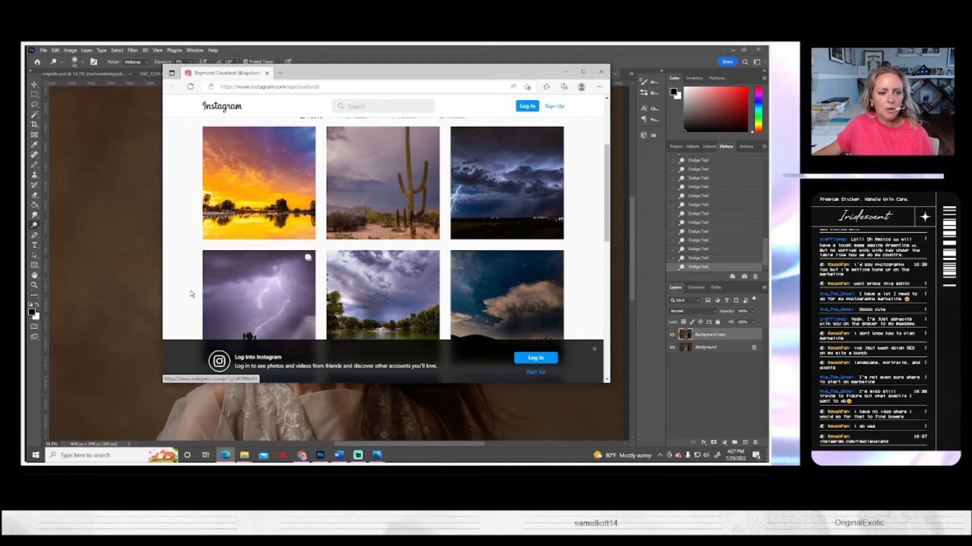
scroll(192, 290, down, 2)
scroll(193, 286, down, 3)
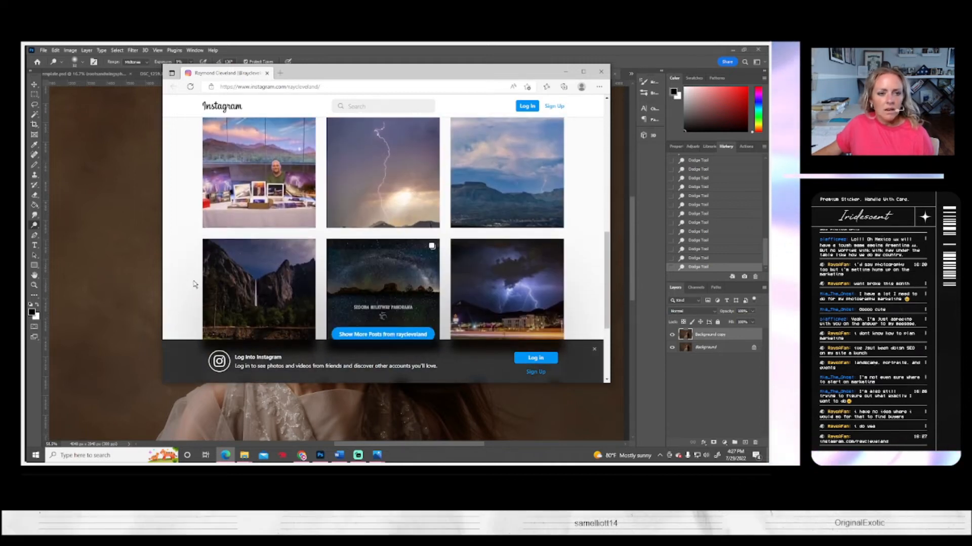
click(583, 72)
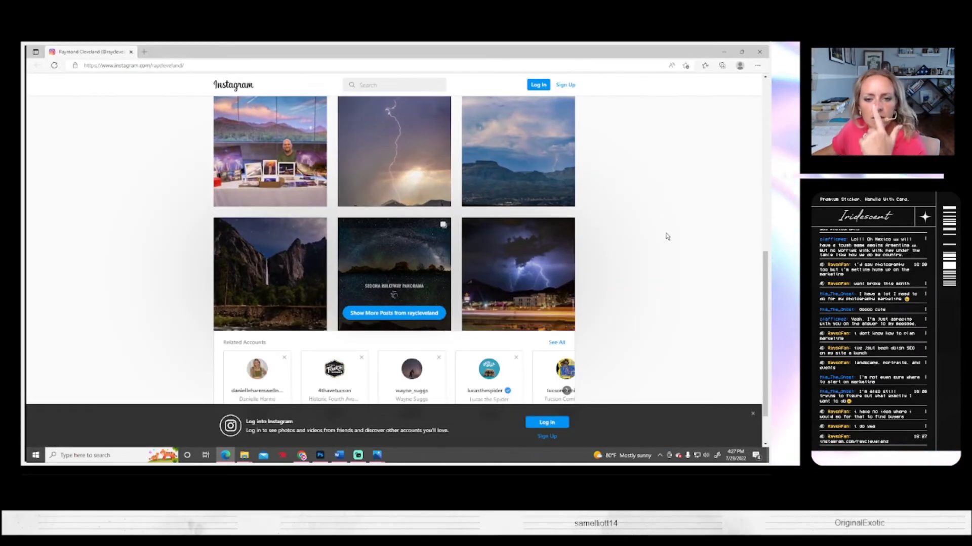
scroll(519, 253, down, 1)
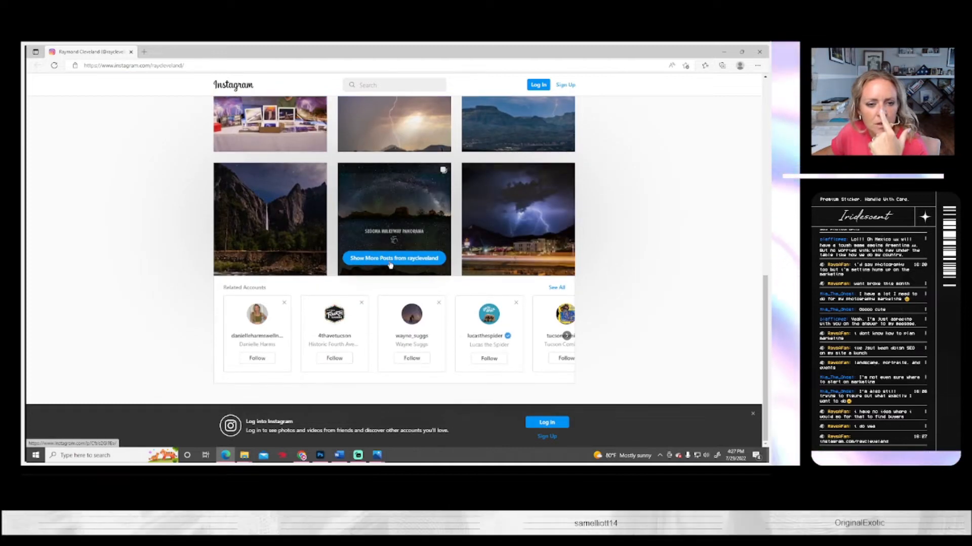
click(386, 260)
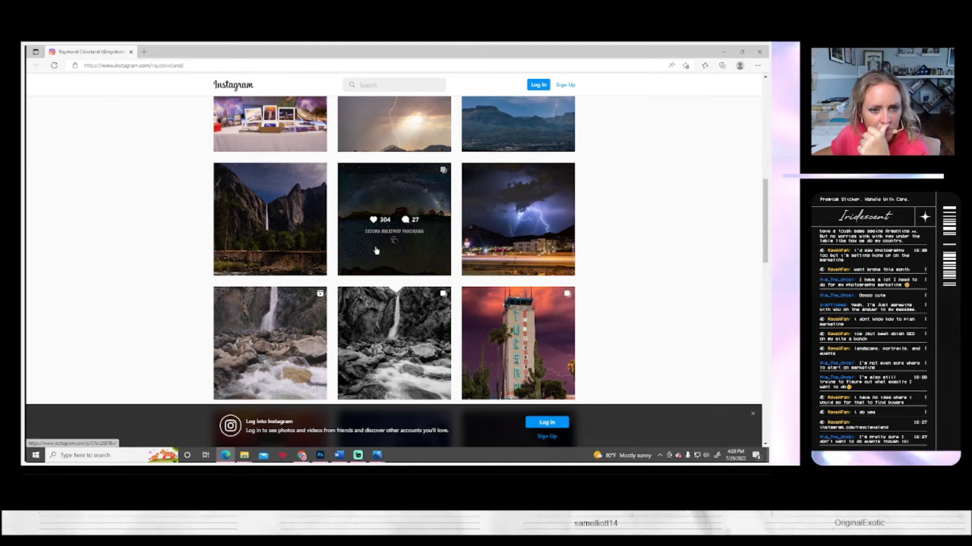
- Examine the additional landscape, storm and portrait posts on the Instagram profile, and close the browser window
scroll(376, 250, down, 2)
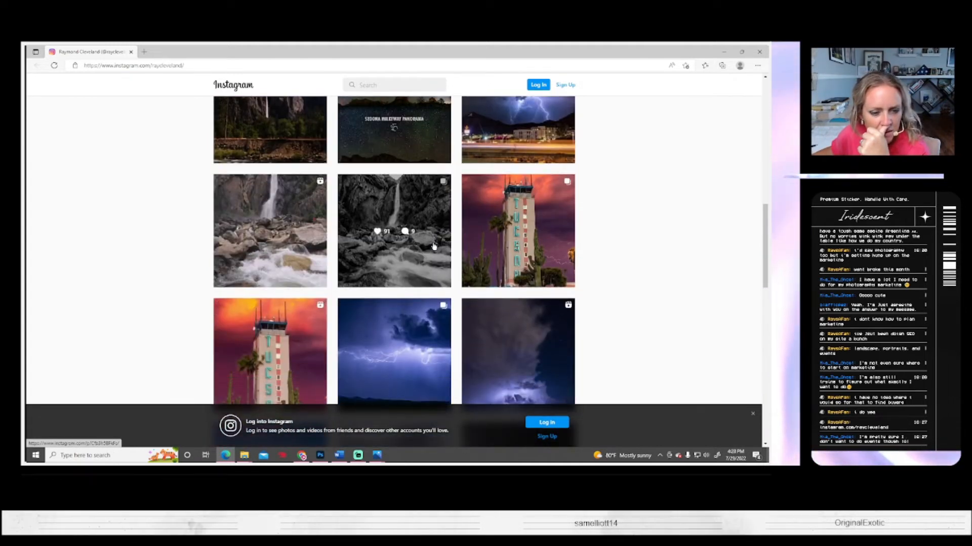
scroll(433, 247, down, 2)
scroll(435, 247, down, 1)
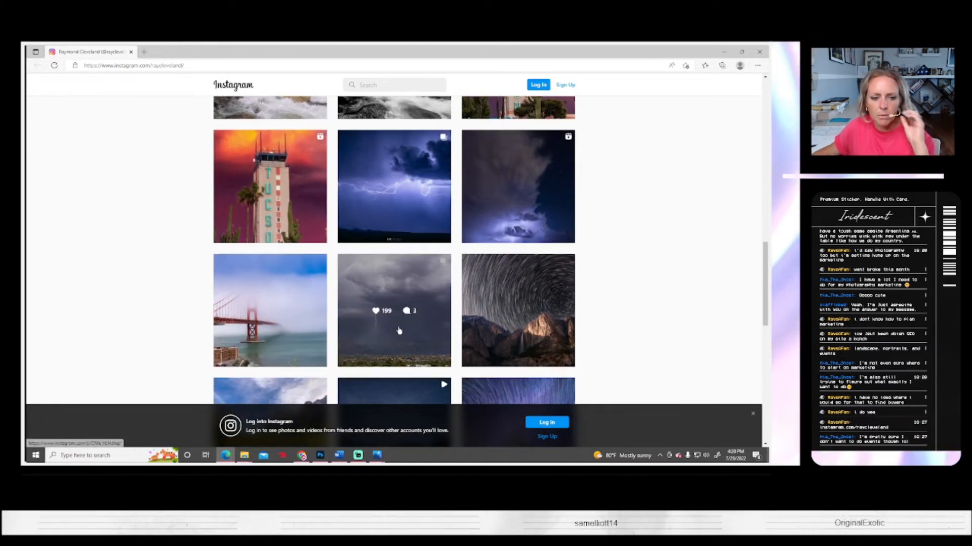
scroll(408, 344, down, 2)
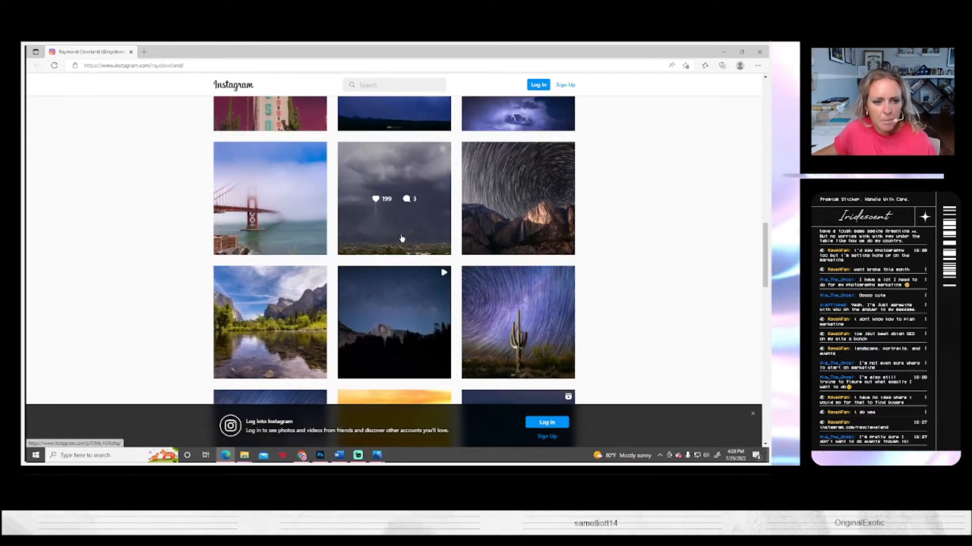
click(403, 237)
click(461, 181)
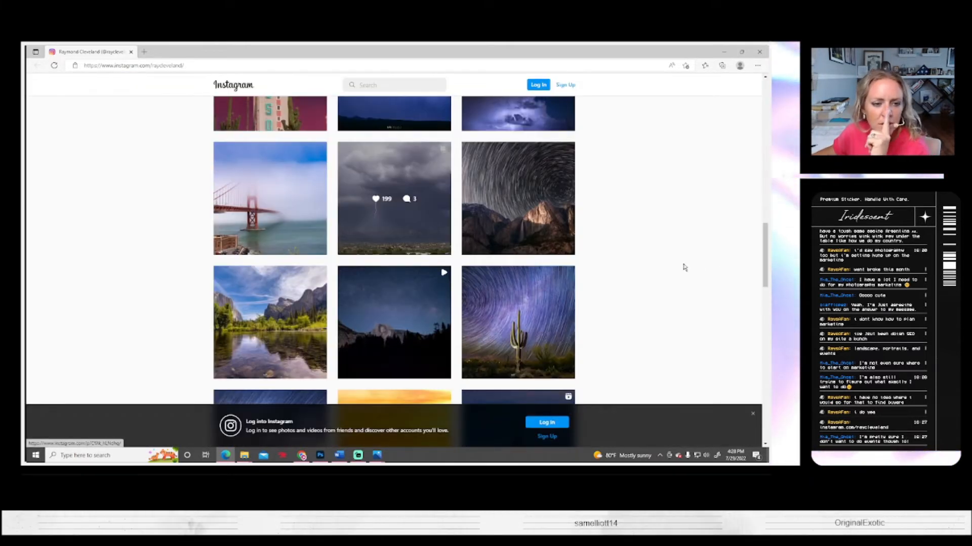
scroll(684, 263, down, 4)
scroll(683, 262, down, 5)
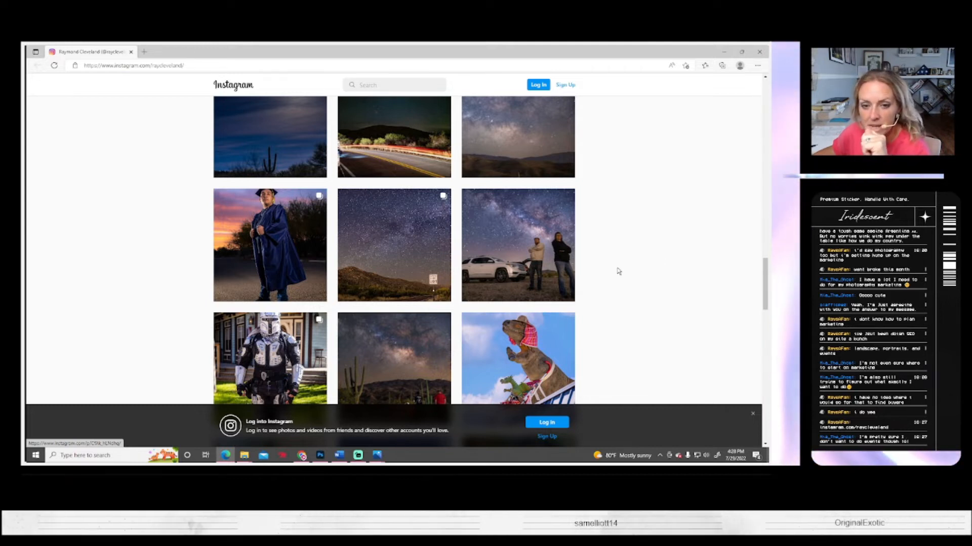
scroll(617, 271, down, 3)
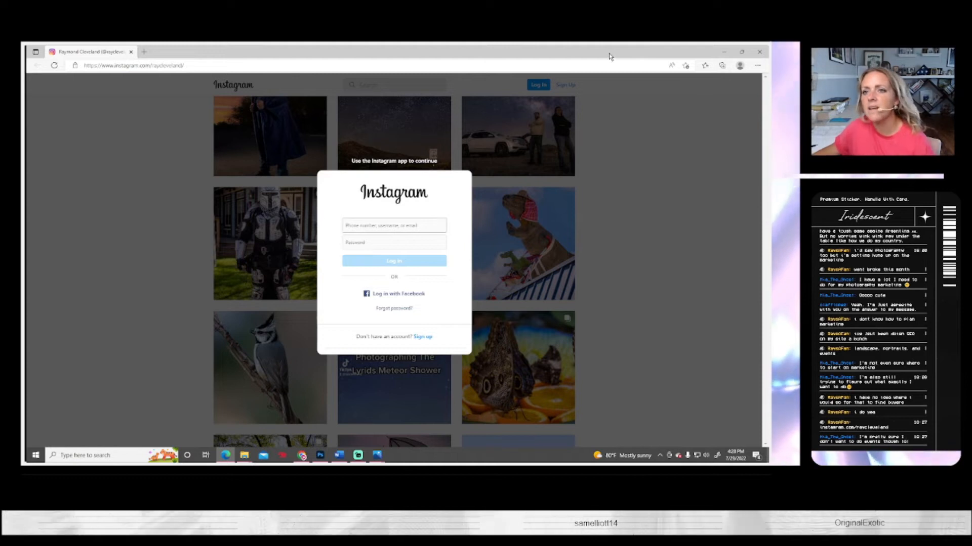
click(741, 52)
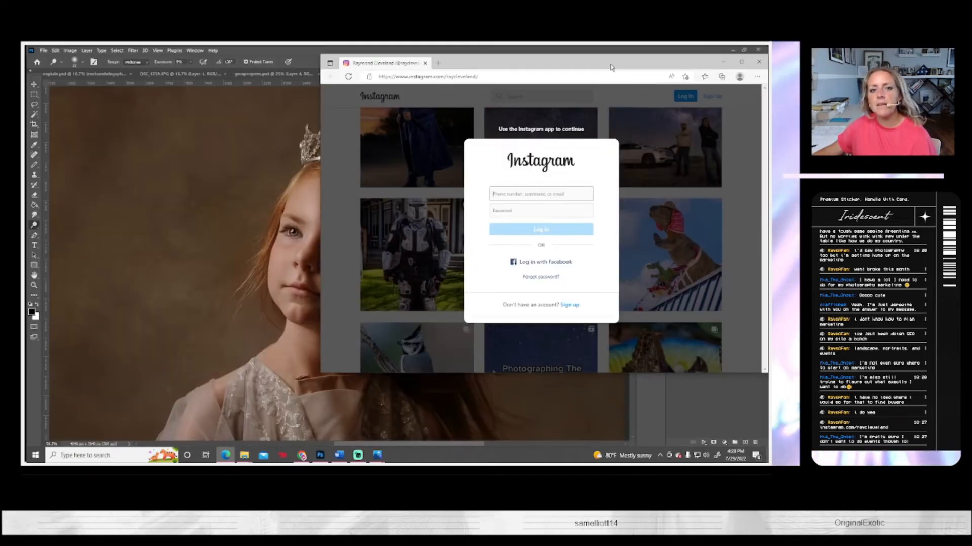
click(759, 62)
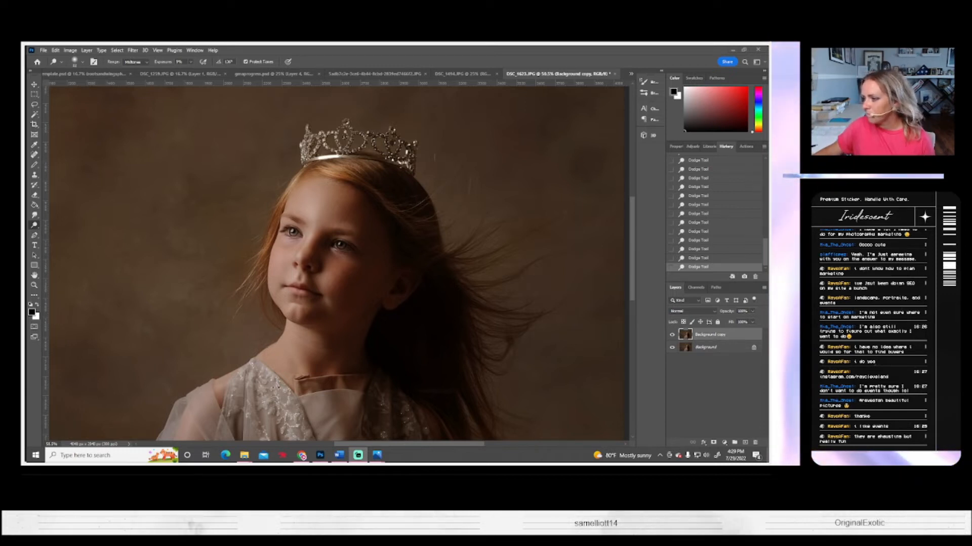
- View the whole portrait, look at the brochure cover in template.psd, and return to the DSC_1623.JPG portrait
click(35, 287)
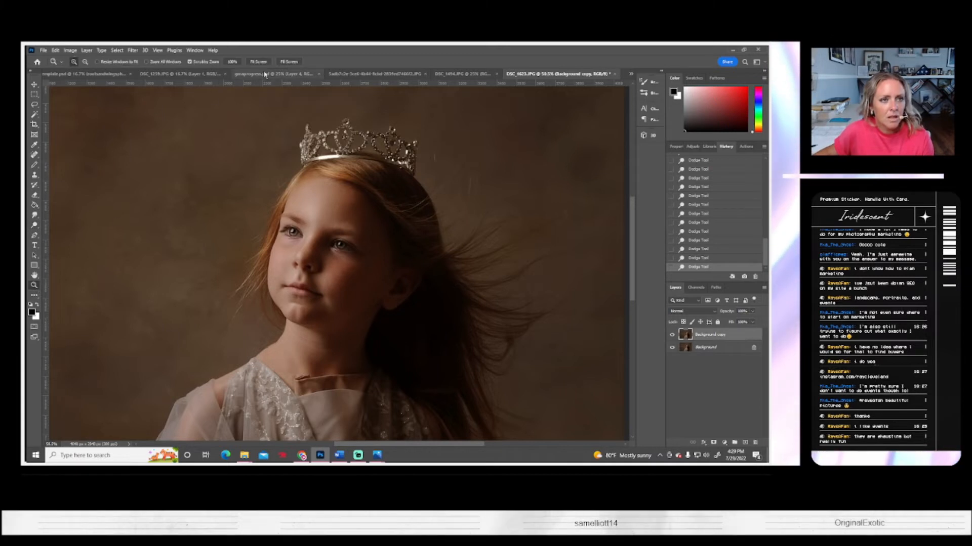
click(258, 61)
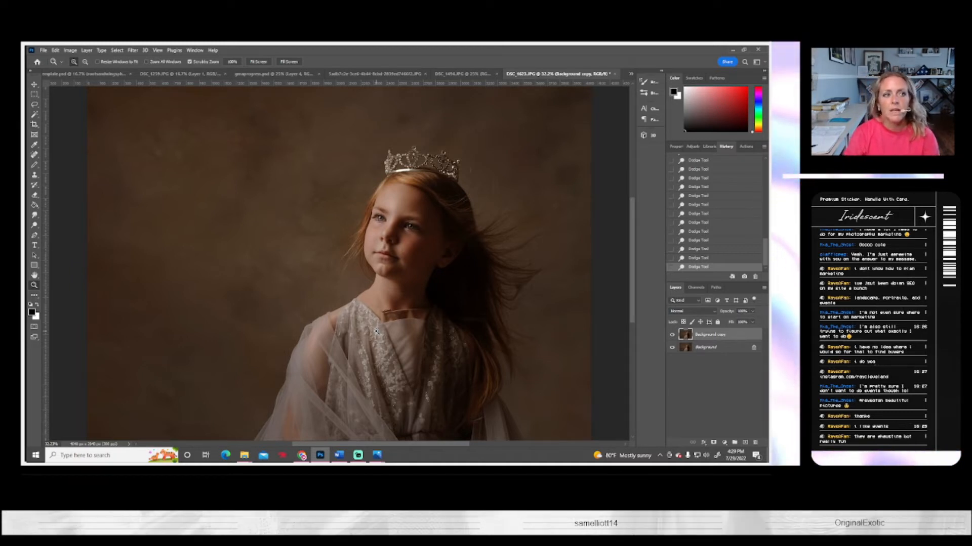
click(66, 74)
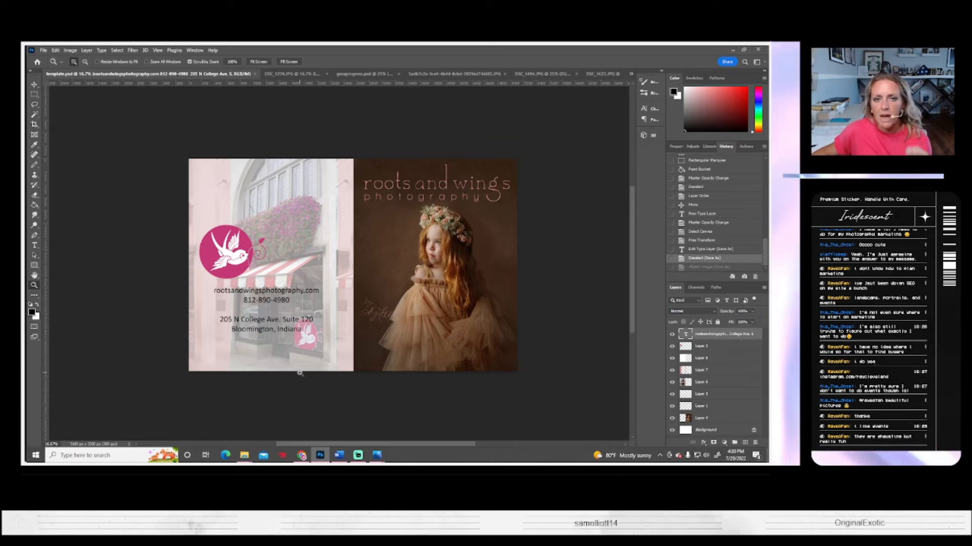
click(602, 73)
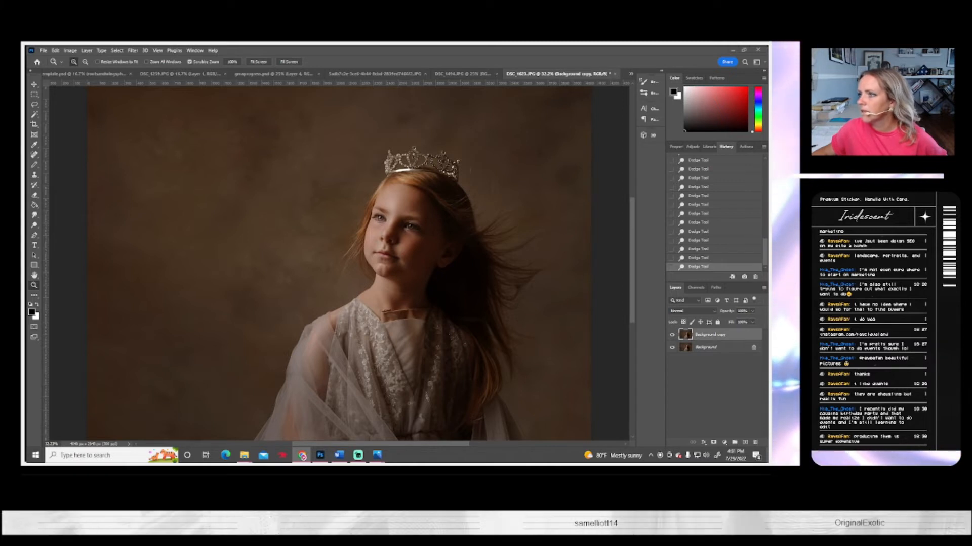
- Switch to the Chrome window with Graphistudio's Magazine page, enlarge it, and examine the available magazine sizes
drag(767, 92, 211, 66)
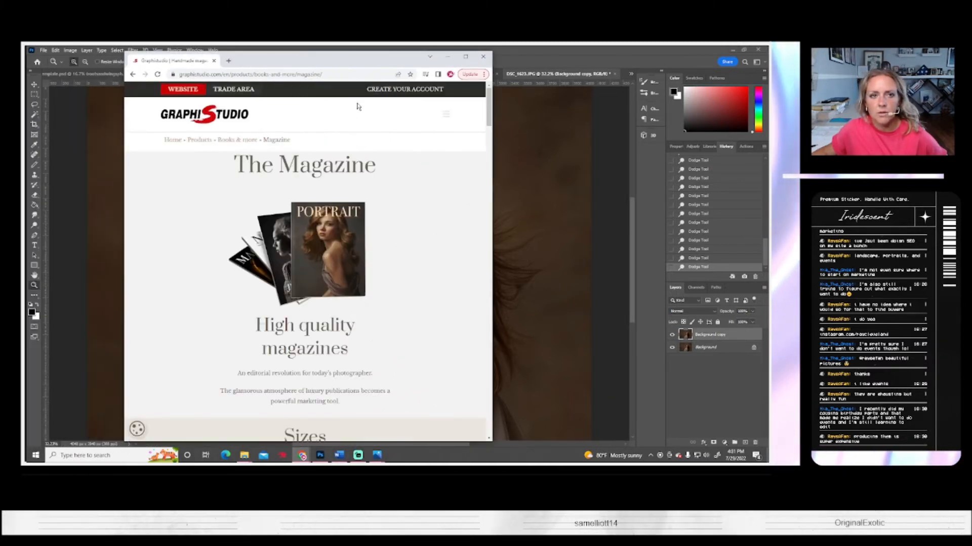
click(465, 57)
scroll(388, 254, down, 5)
scroll(389, 254, up, 3)
scroll(390, 256, down, 8)
scroll(391, 257, up, 3)
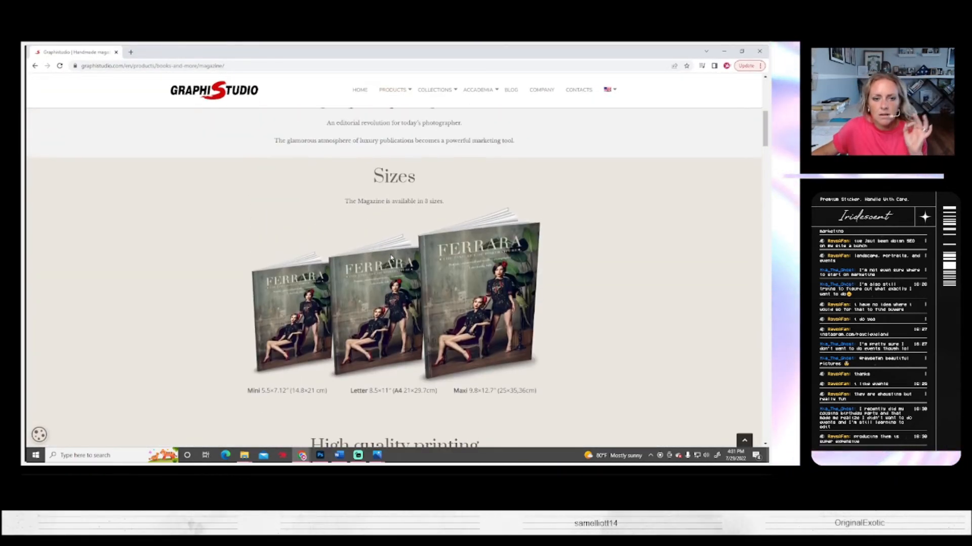
- Examine the Magazine page's size, paper and binding specifications, its suggested uses and the open-spread sample images
scroll(393, 265, down, 3)
scroll(392, 272, down, 6)
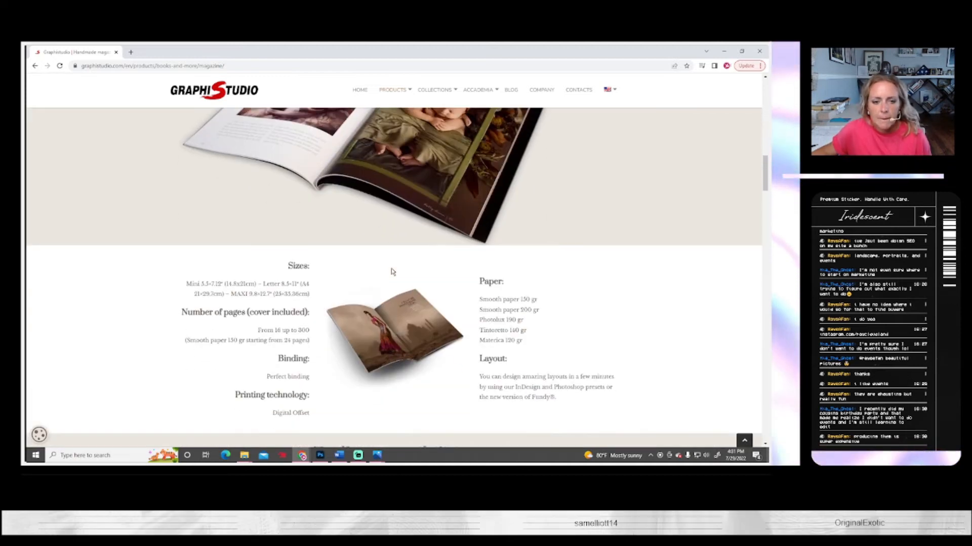
scroll(393, 272, down, 2)
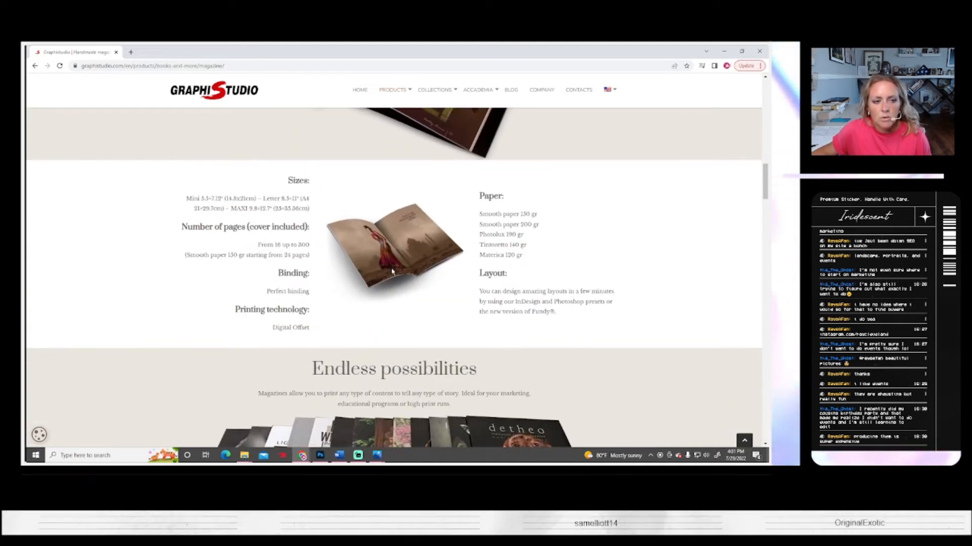
scroll(392, 272, down, 6)
scroll(392, 271, up, 4)
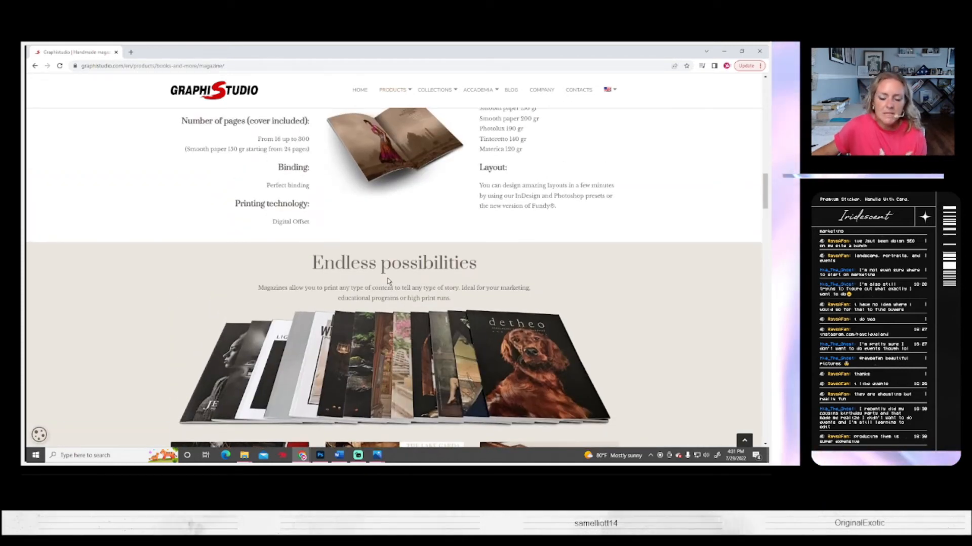
scroll(390, 285, down, 10)
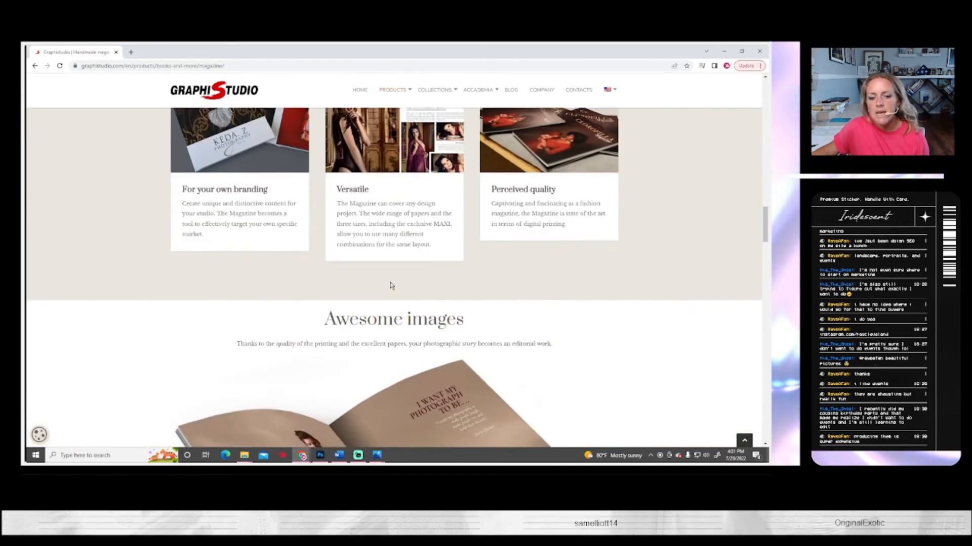
scroll(390, 286, down, 2)
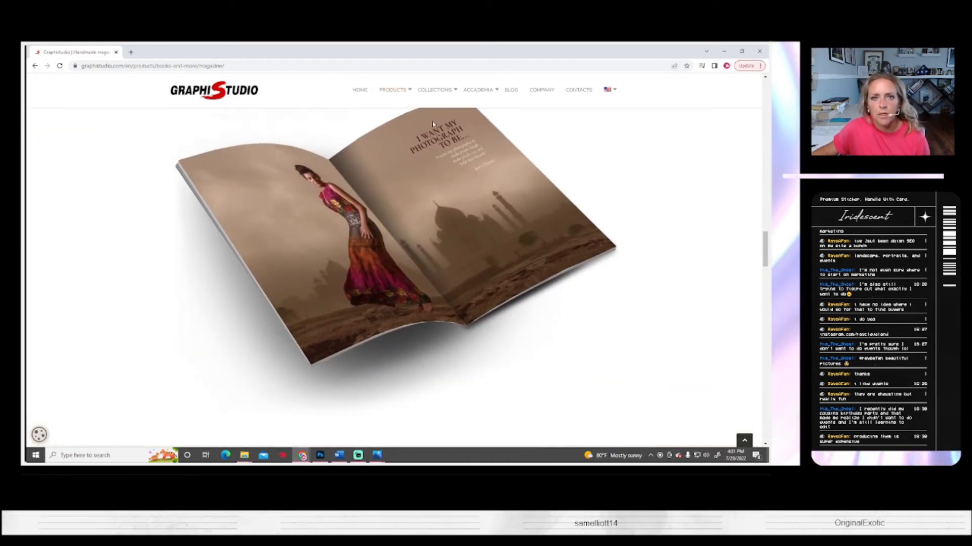
- Return to the DSC_1623.JPG portrait in Photoshop and use the Burn tool on the freckles of the brightly lit cheek
key(alt+Tab)
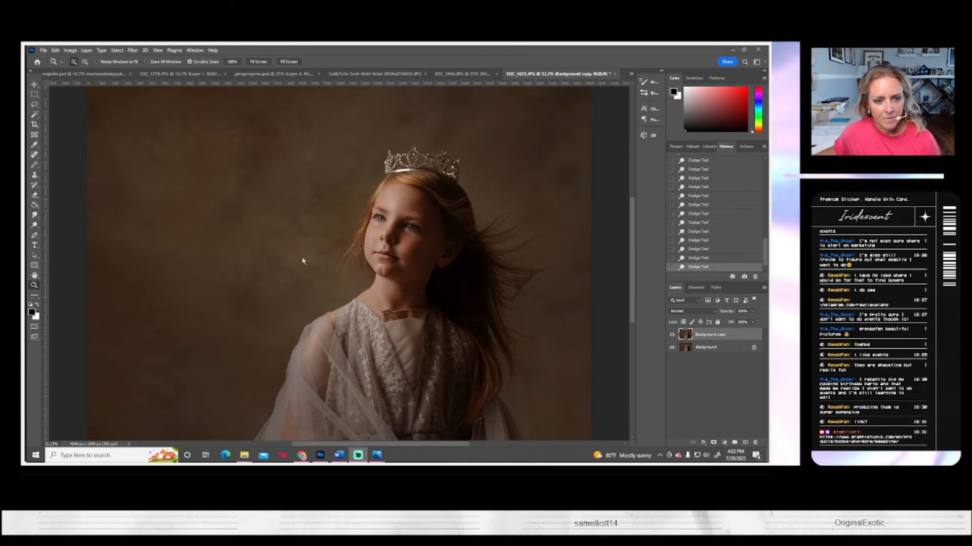
click(35, 286)
drag(376, 237, 376, 236)
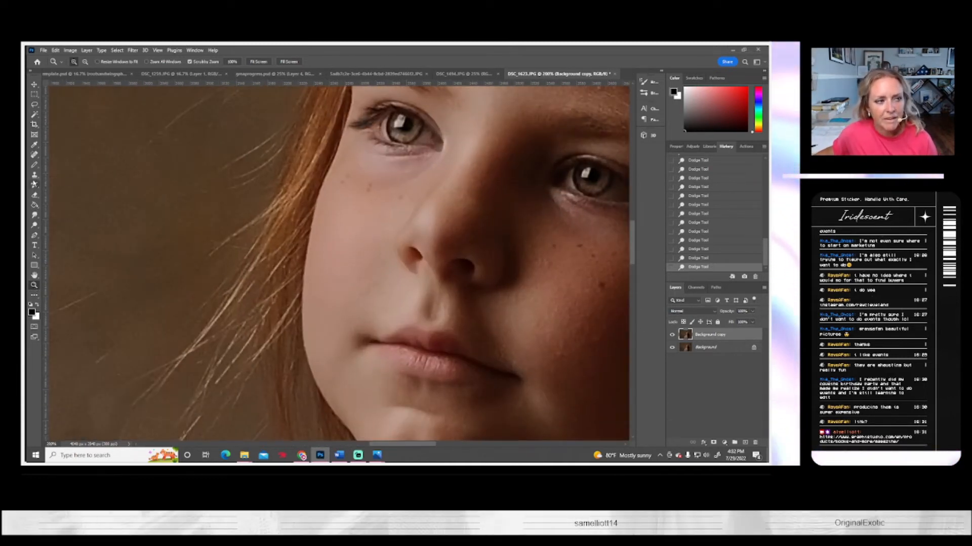
click(35, 226)
drag(35, 226, 64, 232)
click(368, 189)
click(368, 190)
click(368, 191)
click(368, 189)
click(369, 189)
click(369, 187)
- Burn small bright spots on the skin beside the nose and along the nose bridge
click(406, 176)
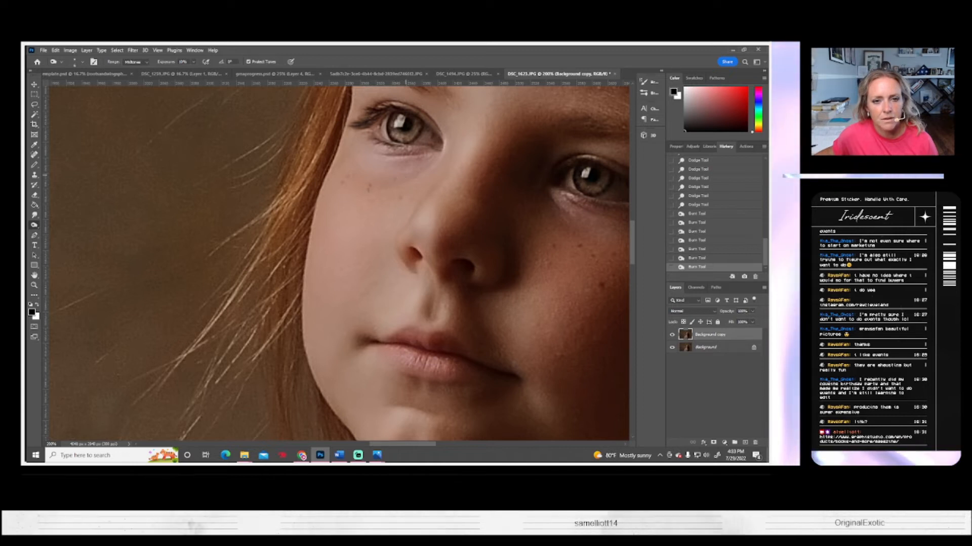
click(407, 176)
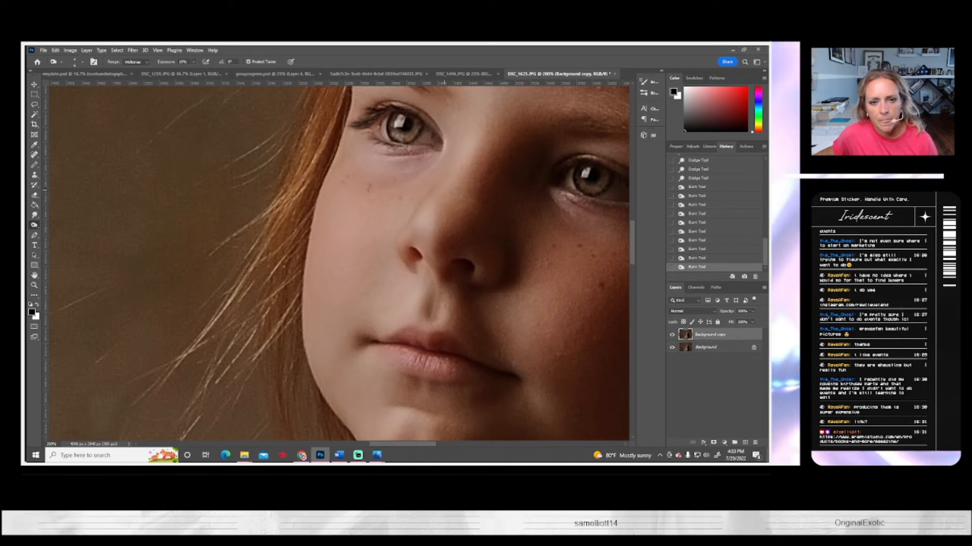
click(473, 201)
click(473, 202)
click(474, 202)
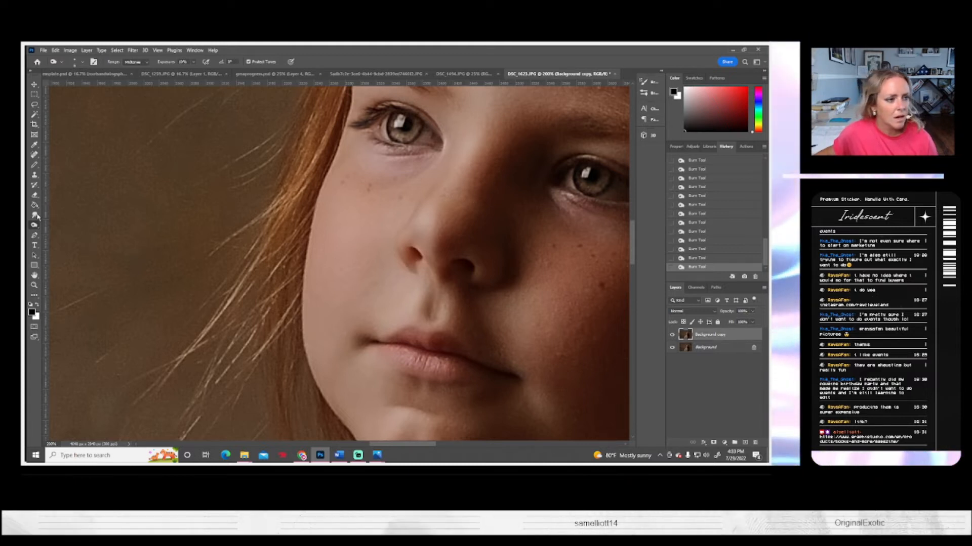
- Choose the Smudge tool and duplicate the Background copy layer within DSC_1623.JPG
click(34, 215)
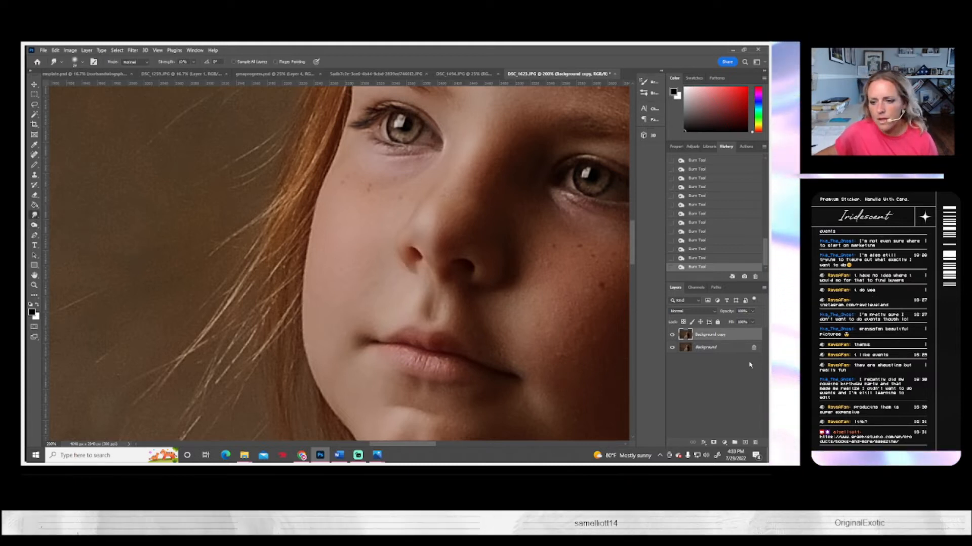
right_click(705, 336)
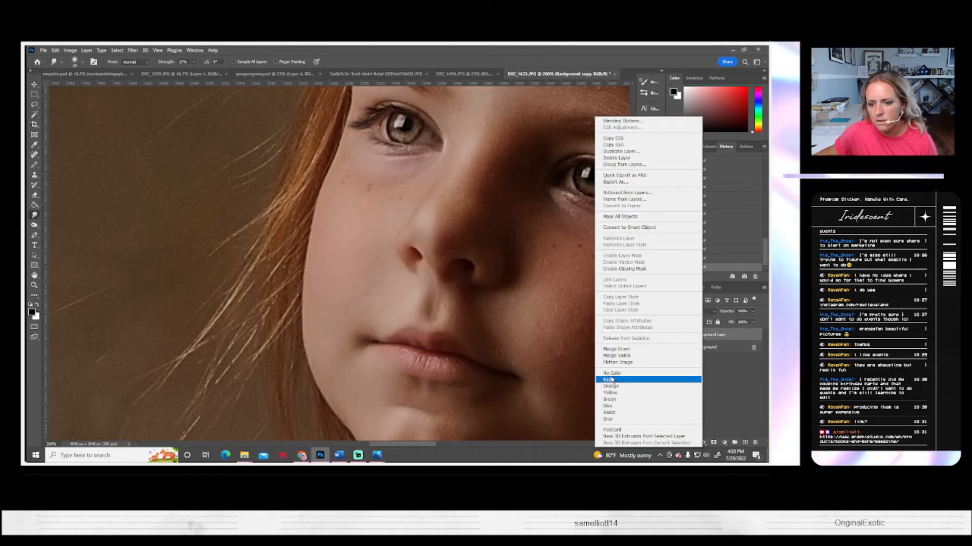
click(617, 152)
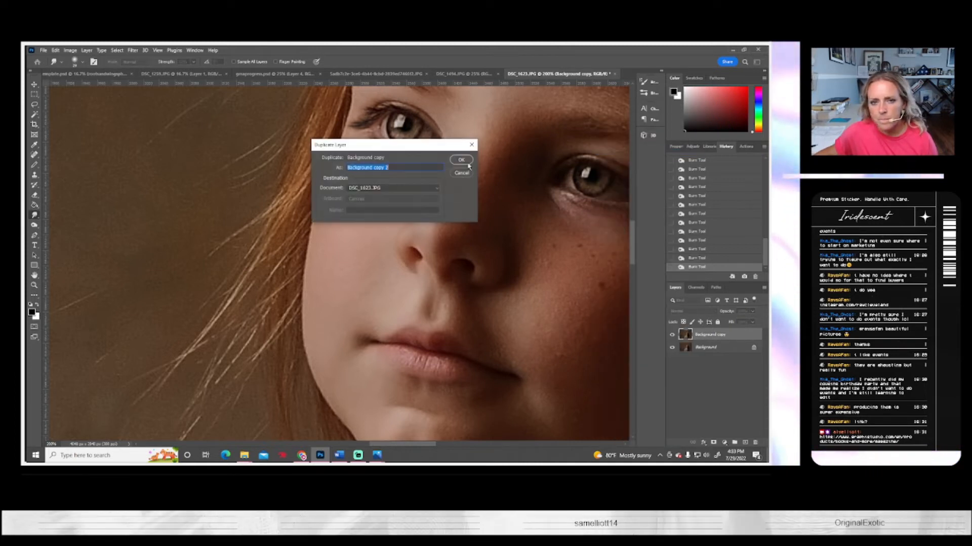
click(460, 160)
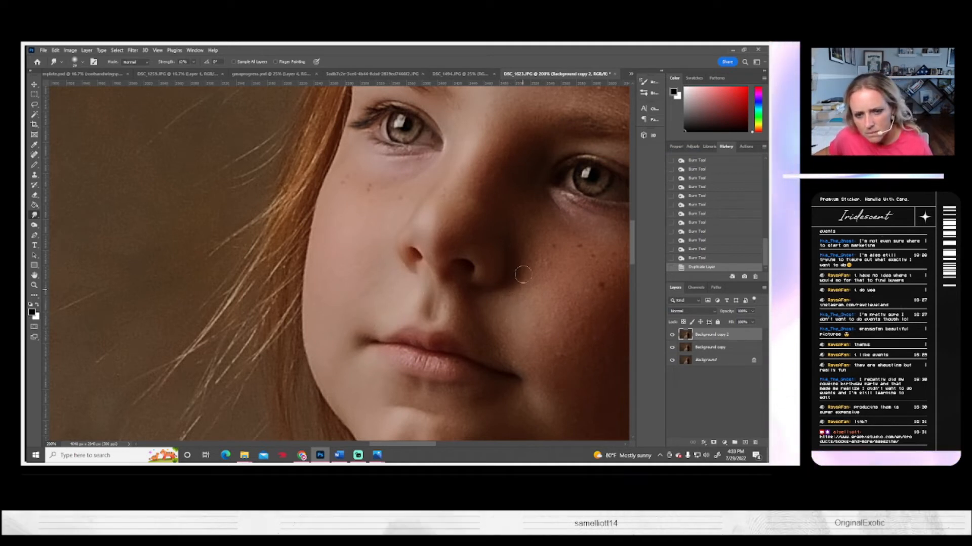
- Smudge the skin around the upper lip, the lit cheek and the corner of the mouth to smooth it
mouse_move(498, 303)
mouse_down()
mouse_move(490, 306)
mouse_move(501, 329)
mouse_move(447, 335)
mouse_move(411, 320)
mouse_up()
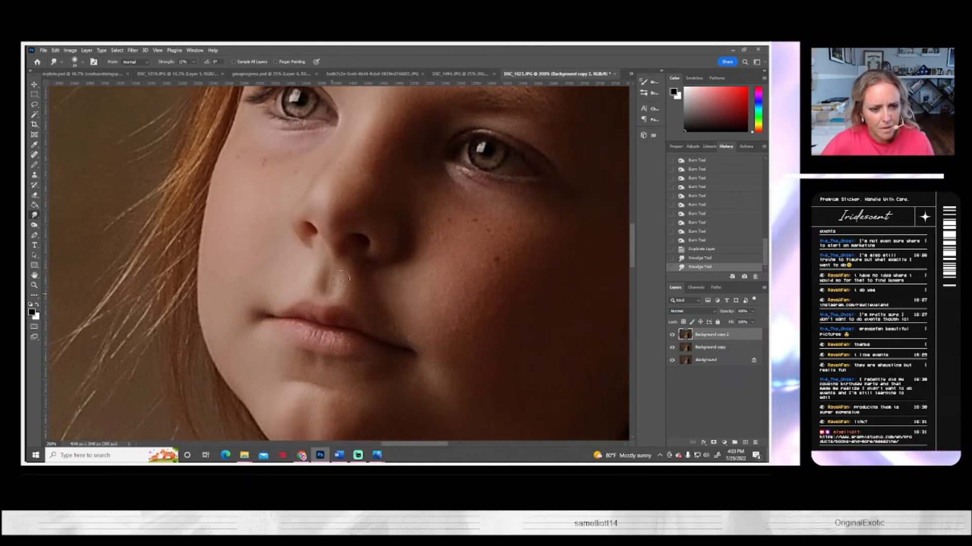
mouse_move(342, 286)
mouse_down()
mouse_move(329, 278)
mouse_move(318, 294)
mouse_move(306, 275)
mouse_move(282, 289)
mouse_move(305, 263)
mouse_move(282, 281)
mouse_move(287, 256)
mouse_move(267, 297)
mouse_move(281, 294)
mouse_move(268, 306)
mouse_move(260, 274)
mouse_move(274, 251)
mouse_move(270, 234)
mouse_move(248, 251)
mouse_up()
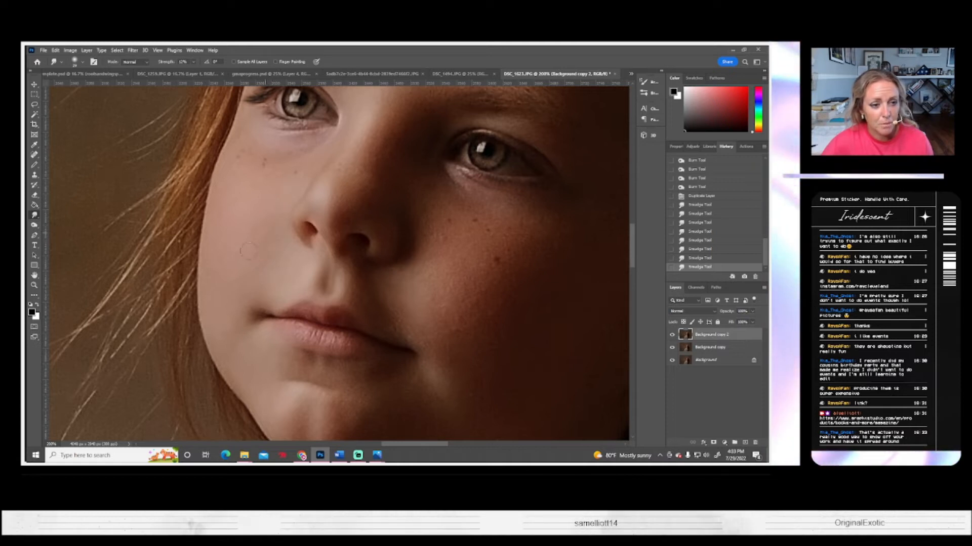
mouse_move(256, 306)
mouse_down()
mouse_move(223, 354)
mouse_move(278, 342)
mouse_up()
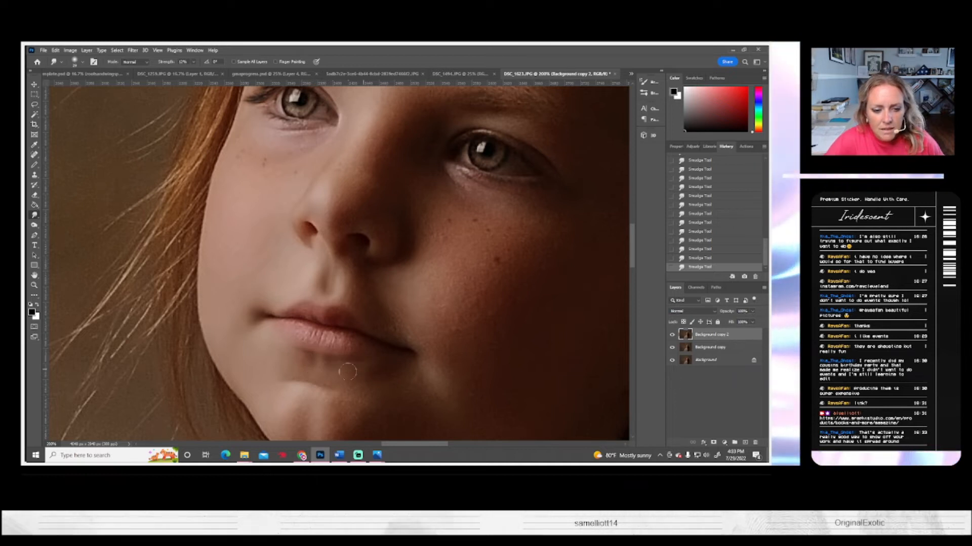
- Smooth the chin, the skin beside the shadowed mouth corner and the shadowed cheek with the Smudge tool
scroll(311, 400, down, 2)
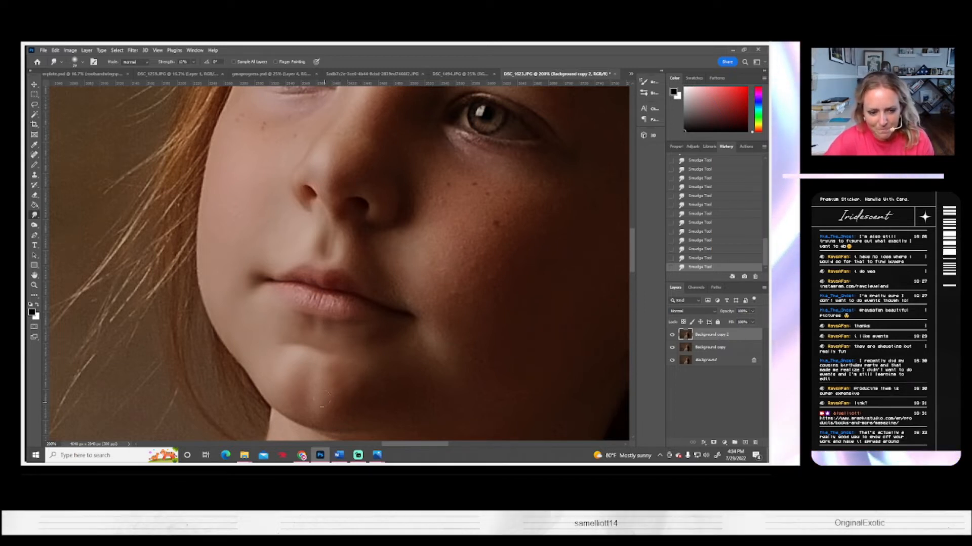
drag(347, 386, 336, 325)
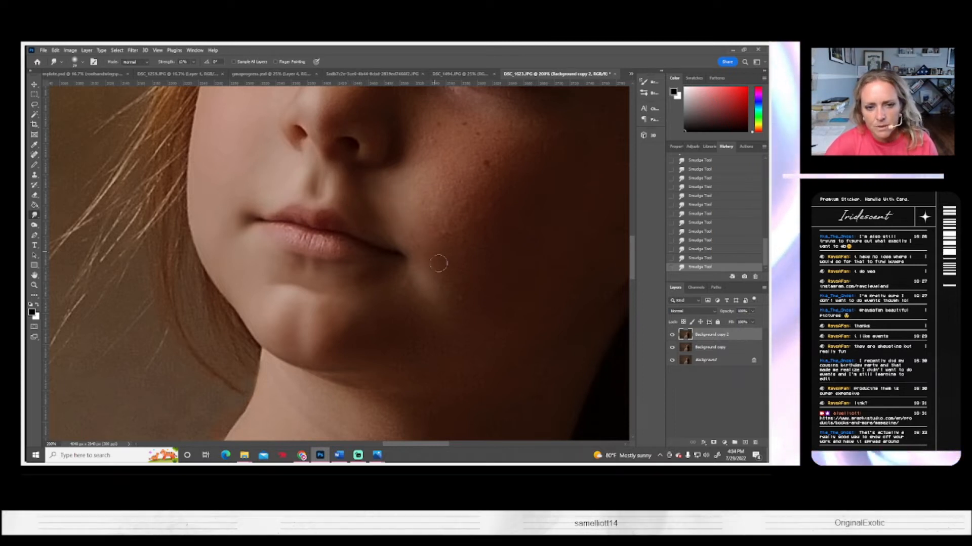
drag(422, 246, 335, 298)
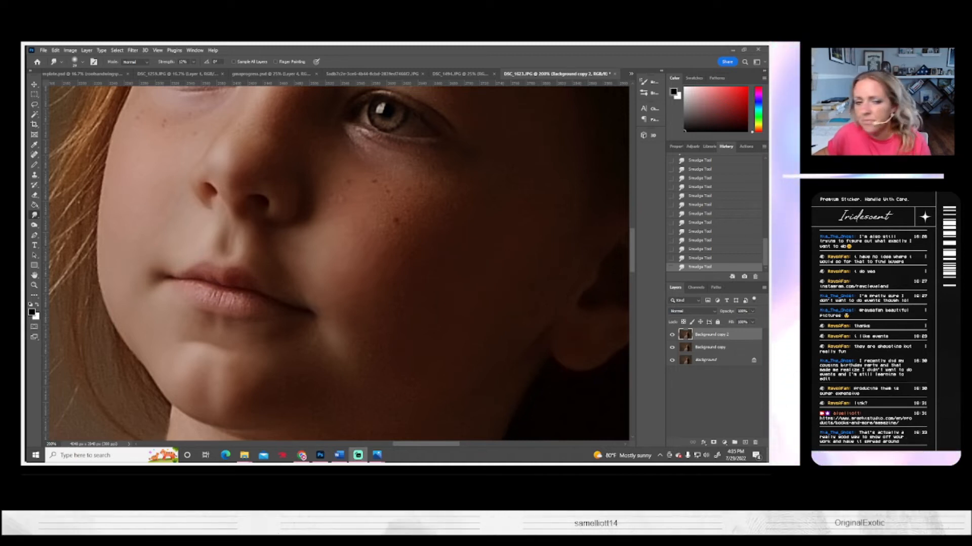
click(332, 202)
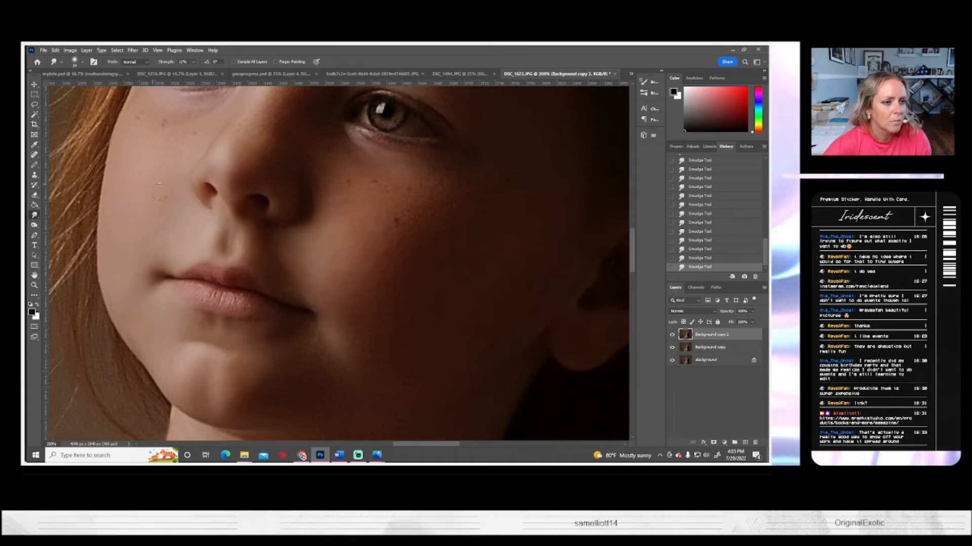
- Burn uneven skin patches beside the lit nostril and under the lit eye
drag(194, 198, 314, 251)
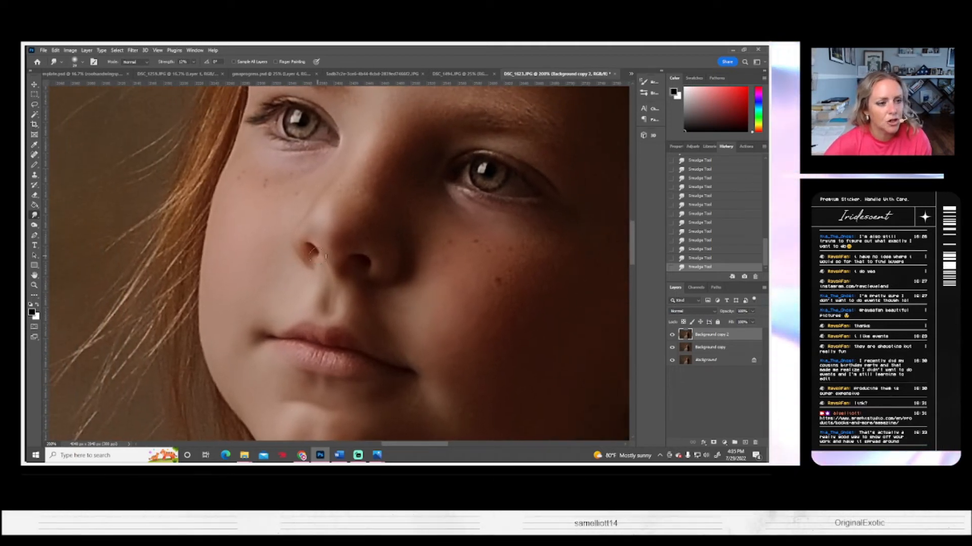
click(34, 225)
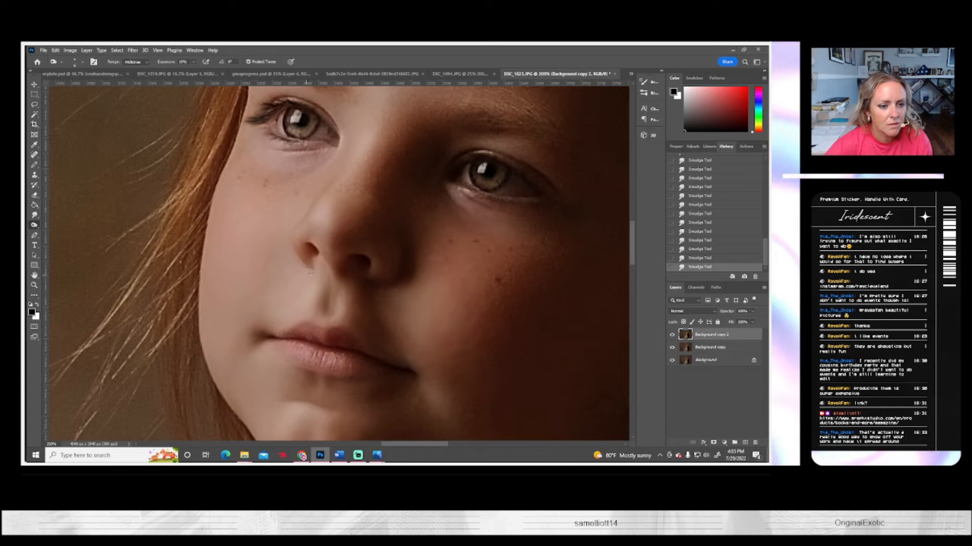
mouse_move(307, 284)
mouse_down()
mouse_move(297, 273)
mouse_move(297, 228)
mouse_move(345, 144)
mouse_up()
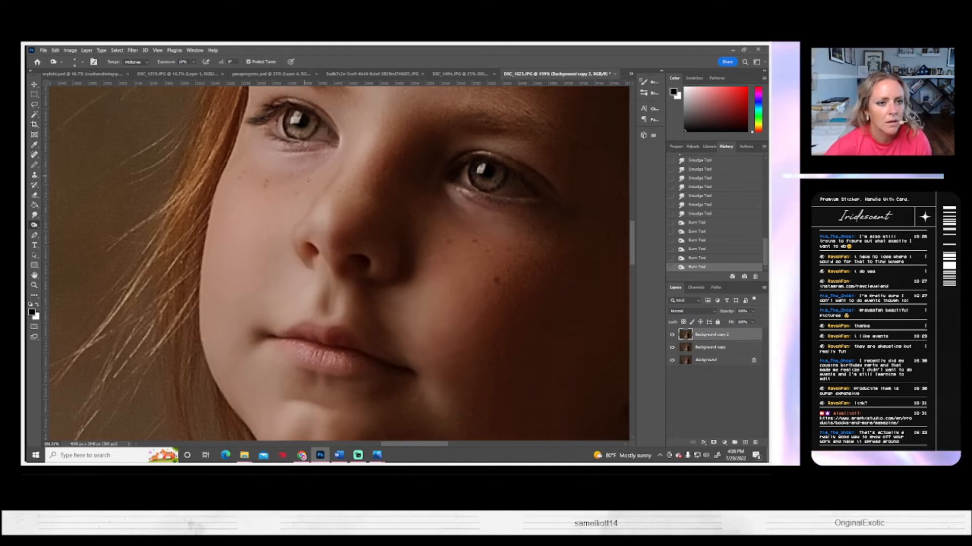
drag(335, 147, 275, 140)
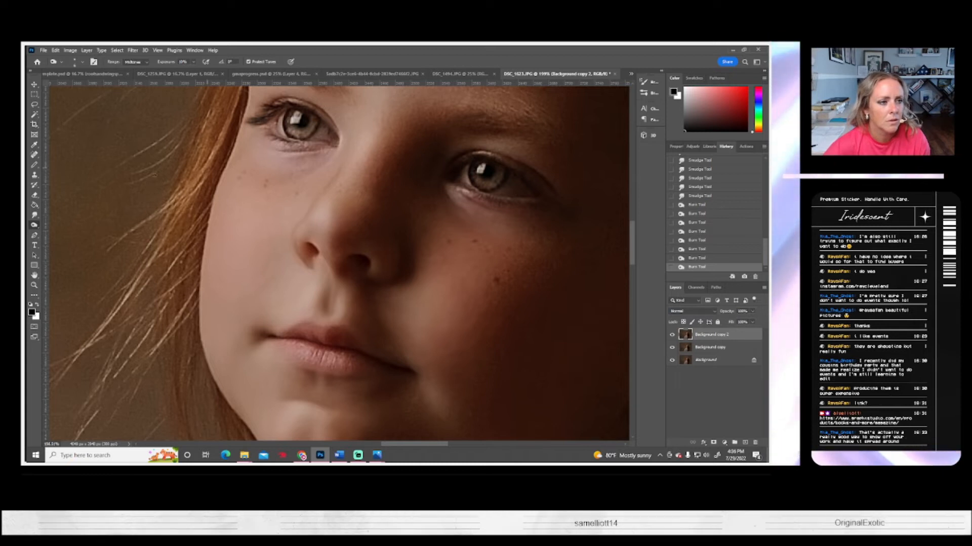
- Smudge the skin along the nose bridge and around the inner end of the shadowed eyebrow
click(34, 214)
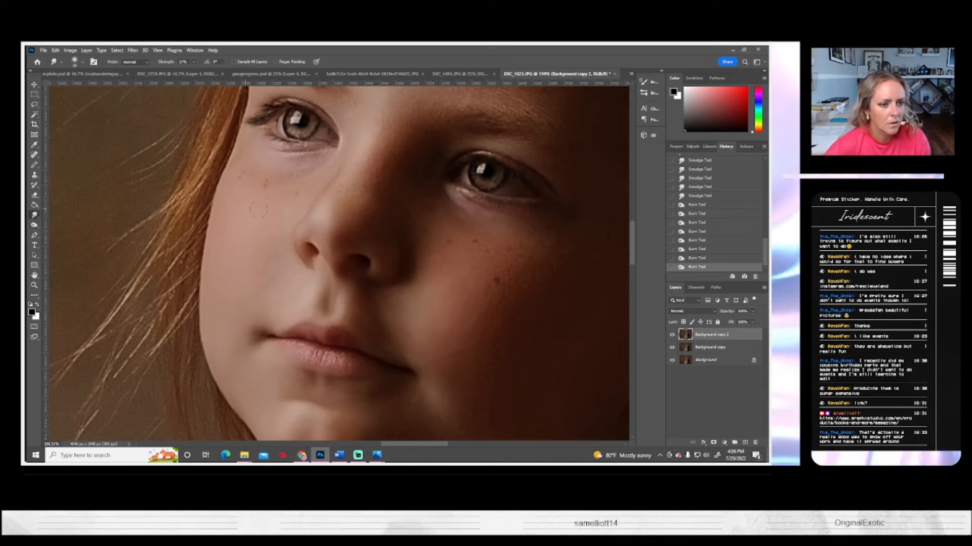
mouse_move(350, 175)
mouse_down()
mouse_move(360, 178)
mouse_move(387, 127)
mouse_move(448, 126)
mouse_up()
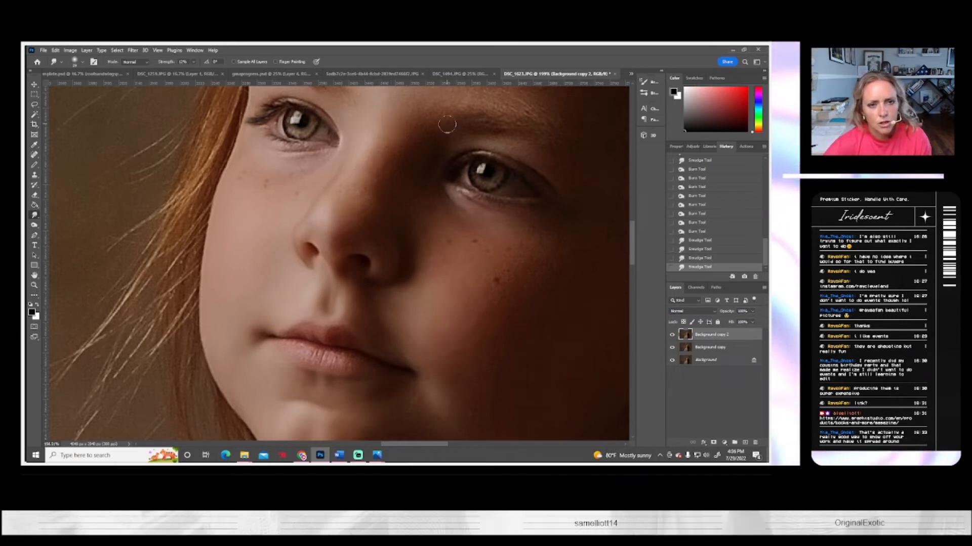
drag(422, 269, 378, 307)
mouse_move(290, 243)
mouse_down()
mouse_move(325, 248)
mouse_move(312, 245)
mouse_move(330, 216)
mouse_move(304, 241)
mouse_move(340, 204)
mouse_up()
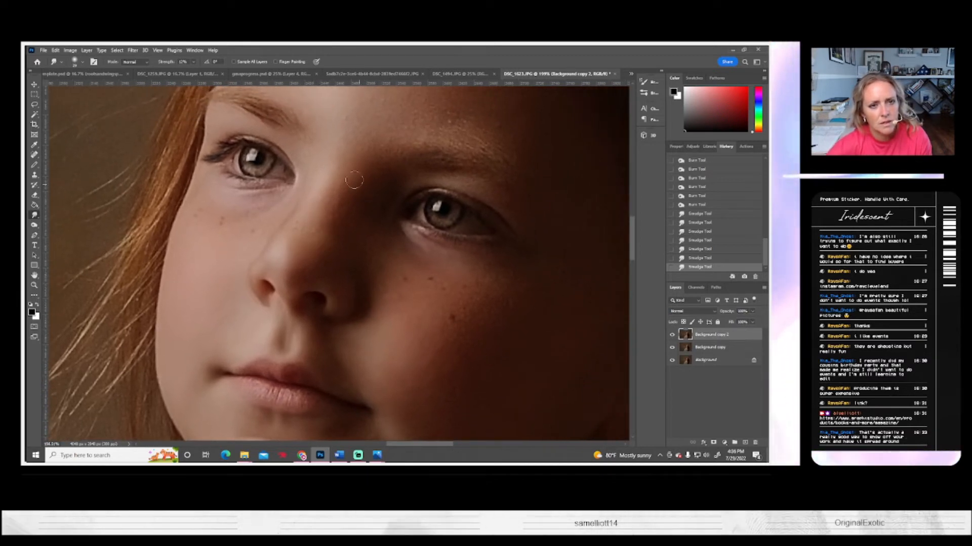
drag(351, 109, 363, 153)
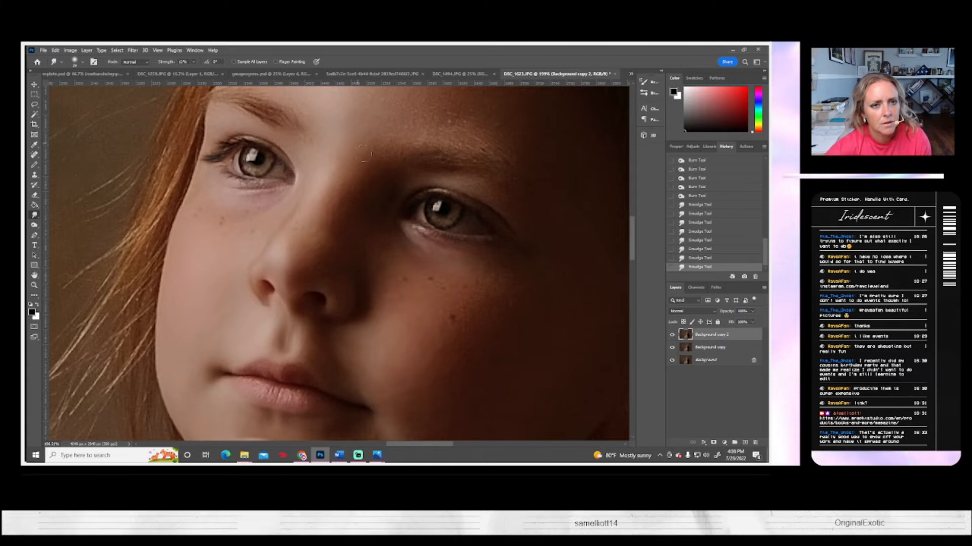
- Smudge the lower forehead above the brows and the skin around the shadowed eye's upper lid
drag(349, 195, 309, 290)
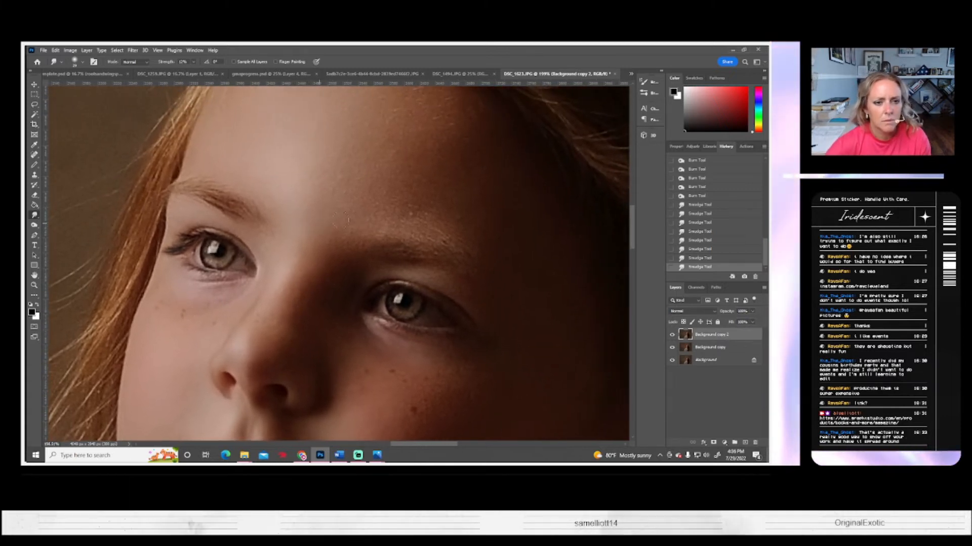
drag(329, 187, 373, 190)
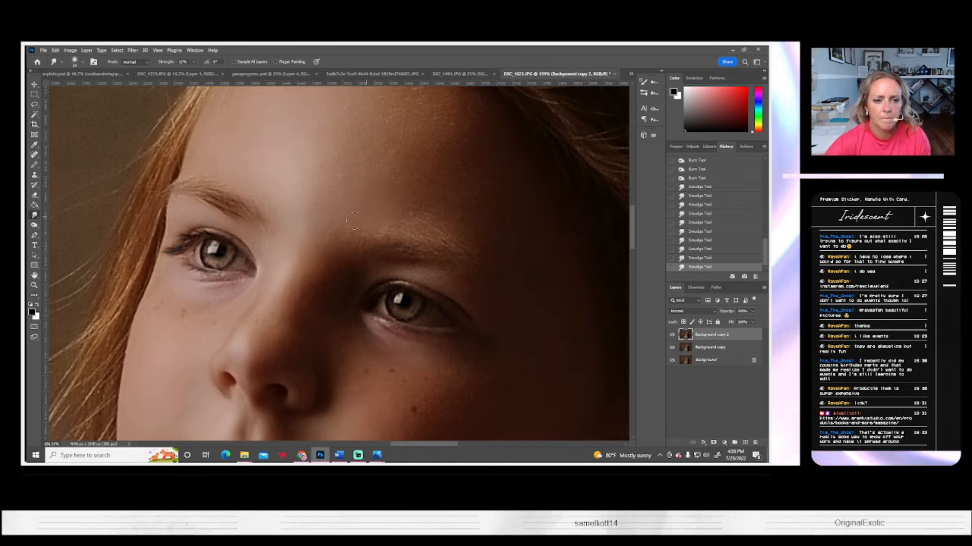
drag(386, 211, 448, 221)
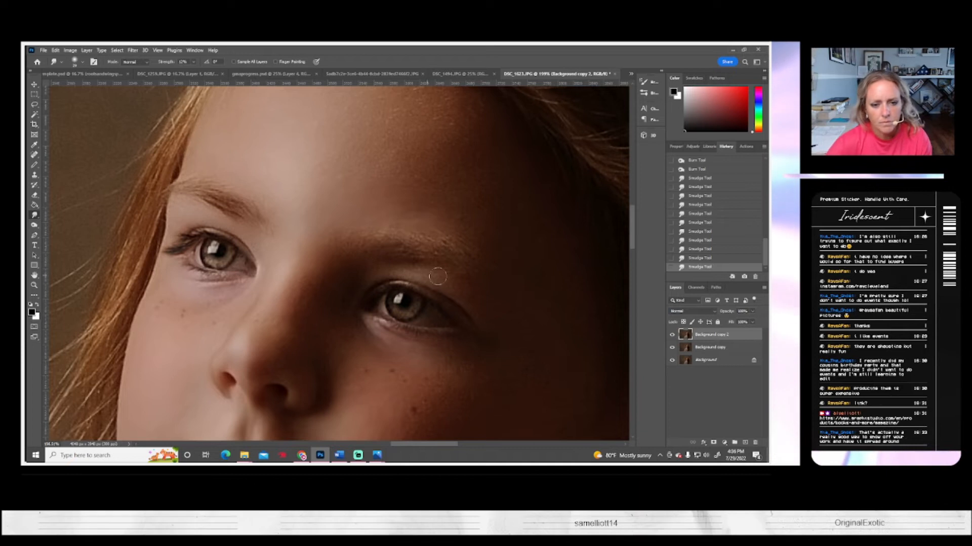
drag(457, 292, 403, 273)
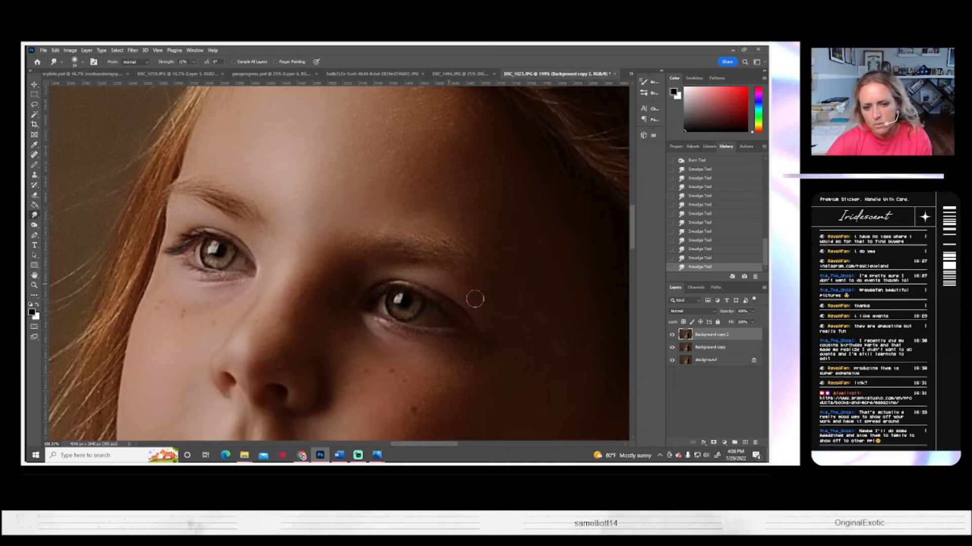
drag(474, 298, 450, 284)
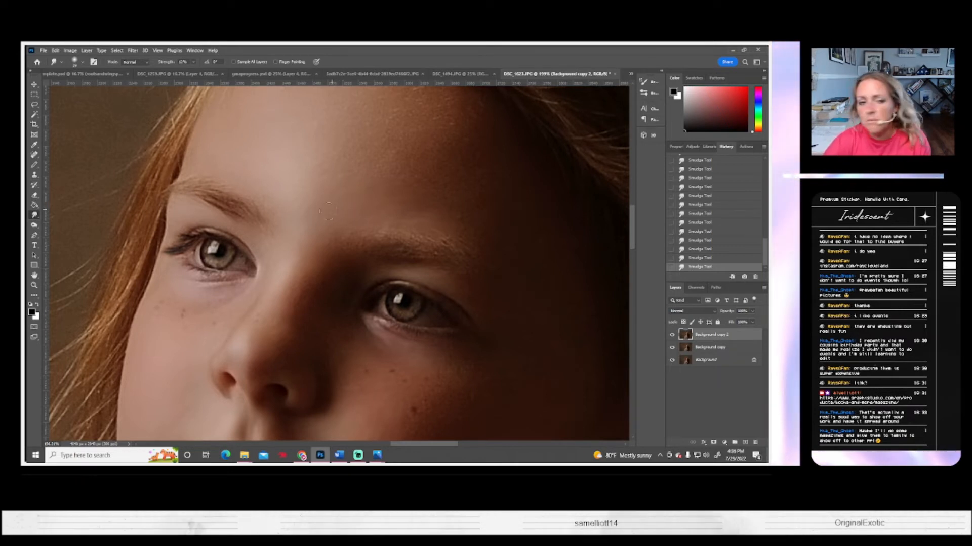
drag(320, 219, 293, 272)
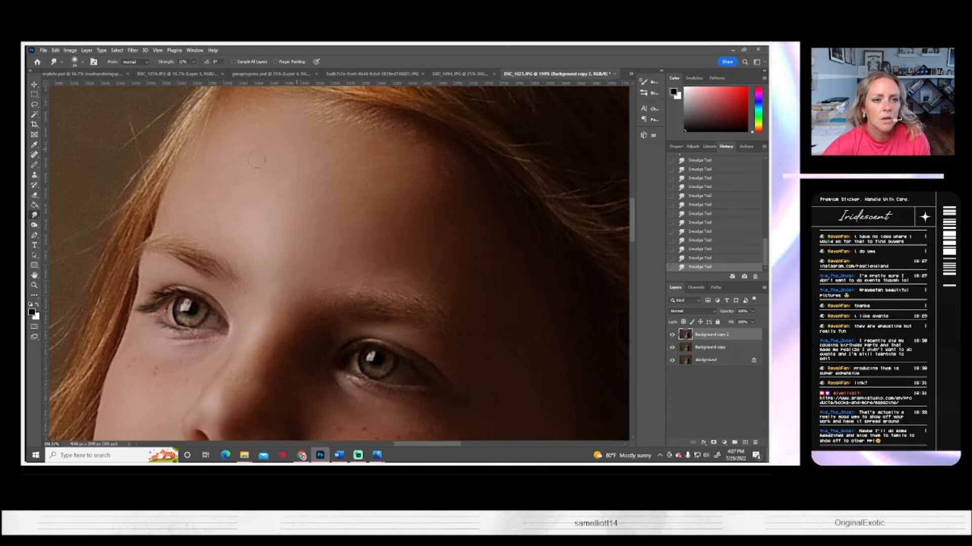
- Examine the smudged skin across the forehead, shadowed cheek, chin and neck up close, and review the whole portrait
drag(304, 180, 258, 171)
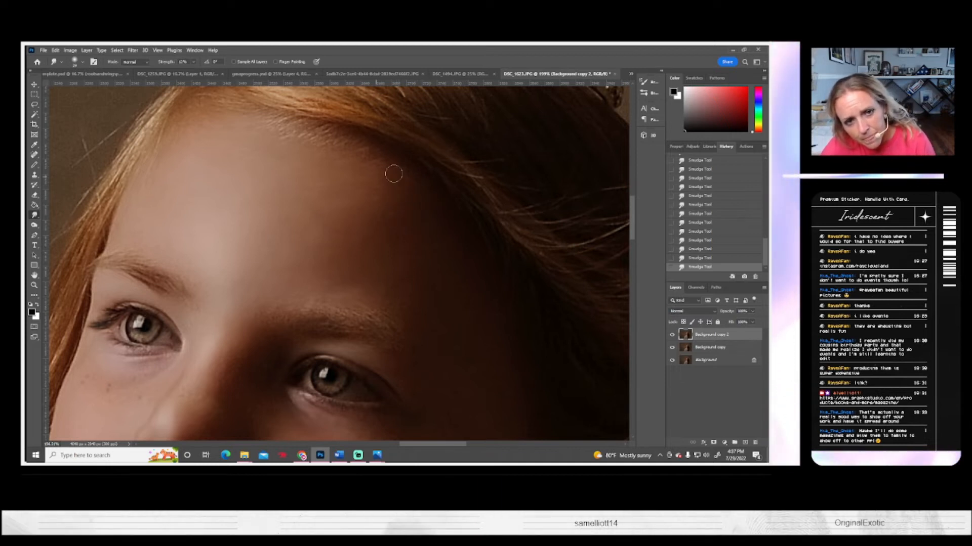
drag(403, 274, 347, 199)
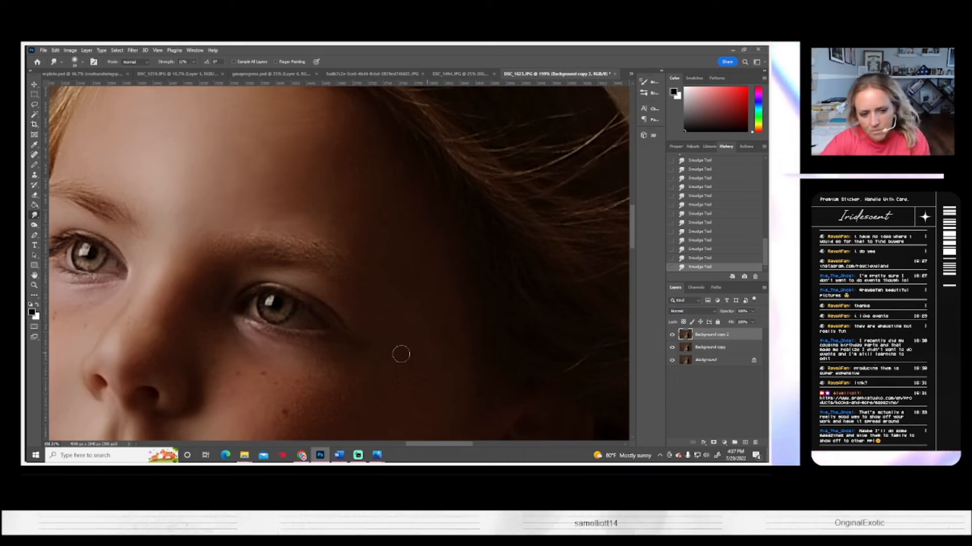
scroll(399, 349, down, 5)
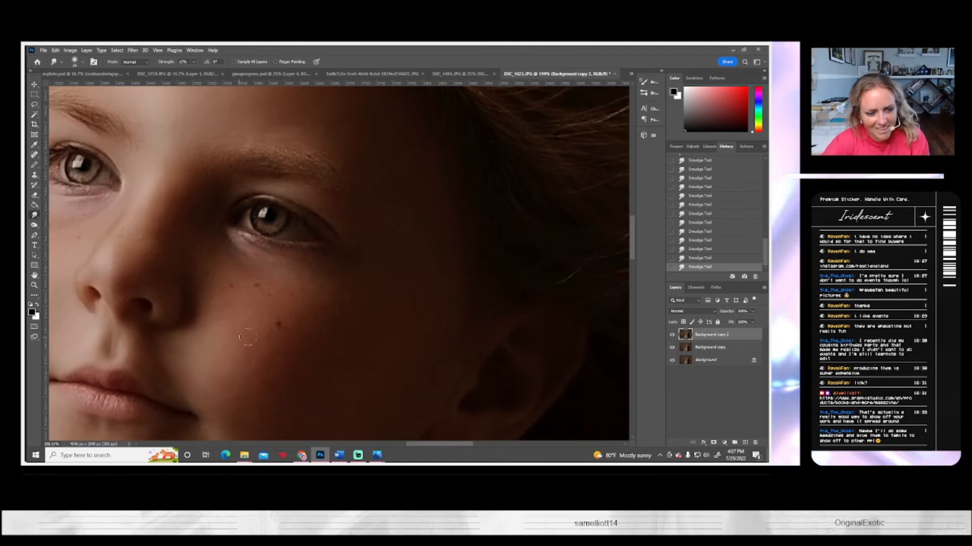
mouse_move(295, 347)
mouse_down()
mouse_move(286, 267)
mouse_move(304, 267)
mouse_up()
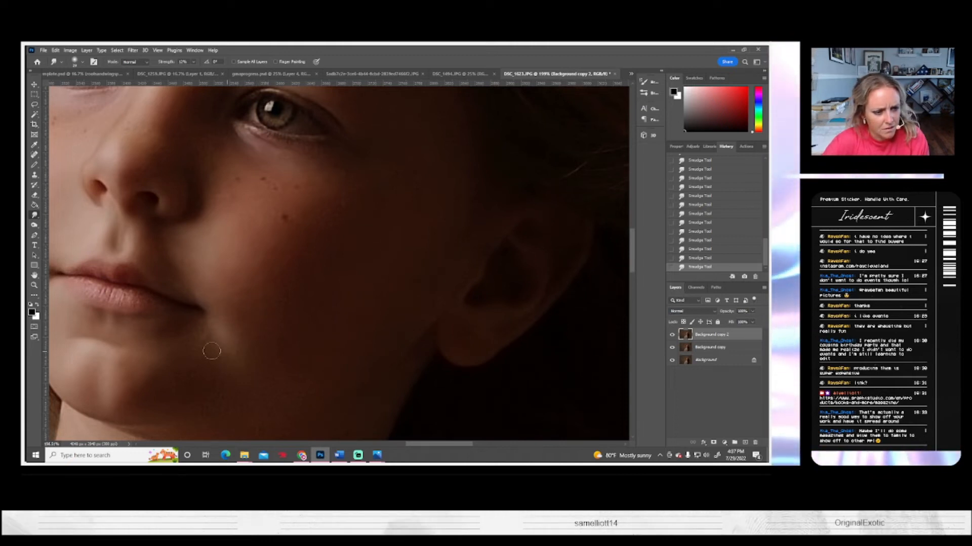
drag(246, 329, 295, 267)
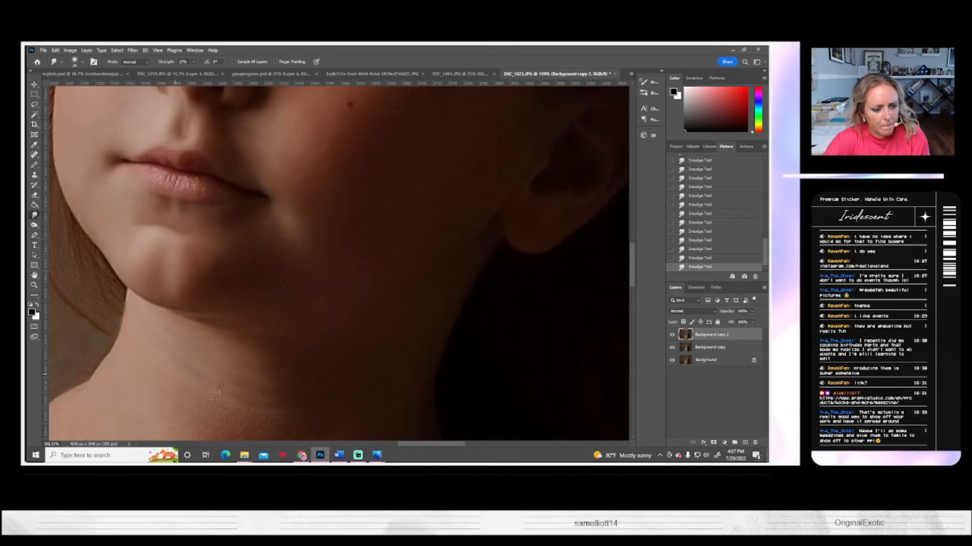
drag(249, 360, 326, 319)
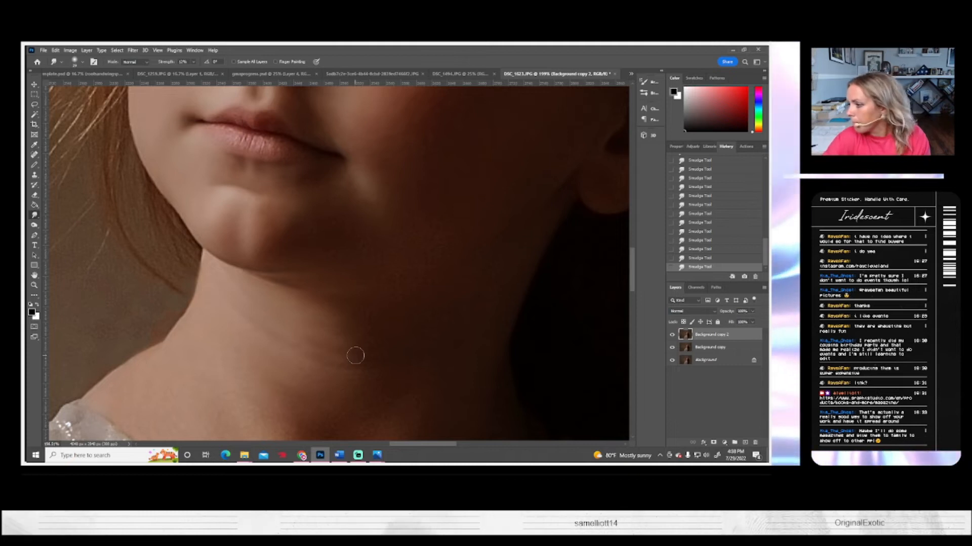
drag(355, 355, 338, 301)
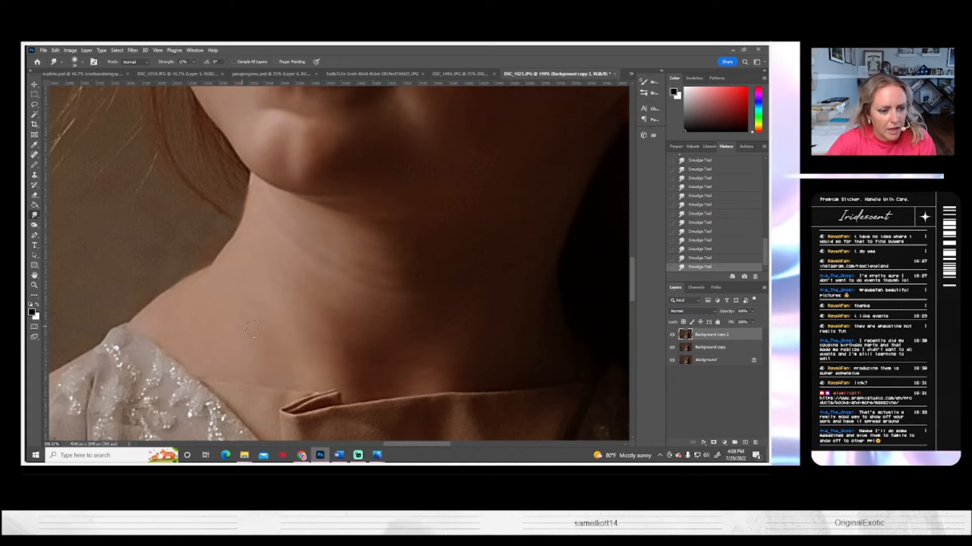
drag(488, 336, 277, 322)
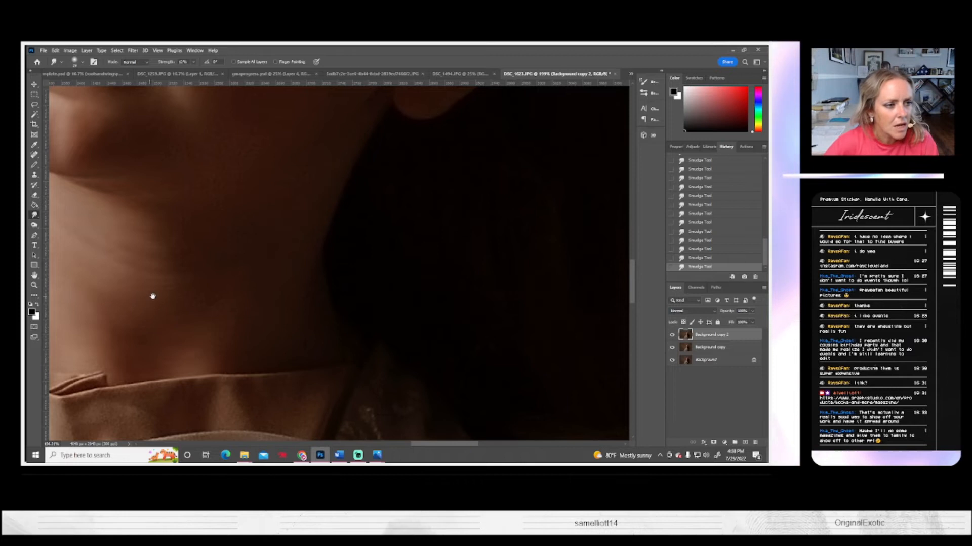
drag(152, 297, 292, 353)
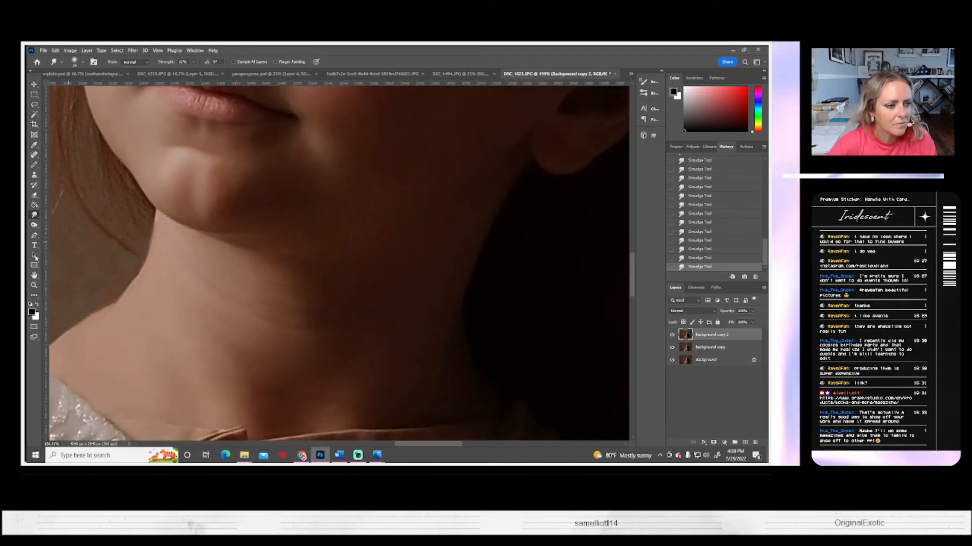
click(34, 285)
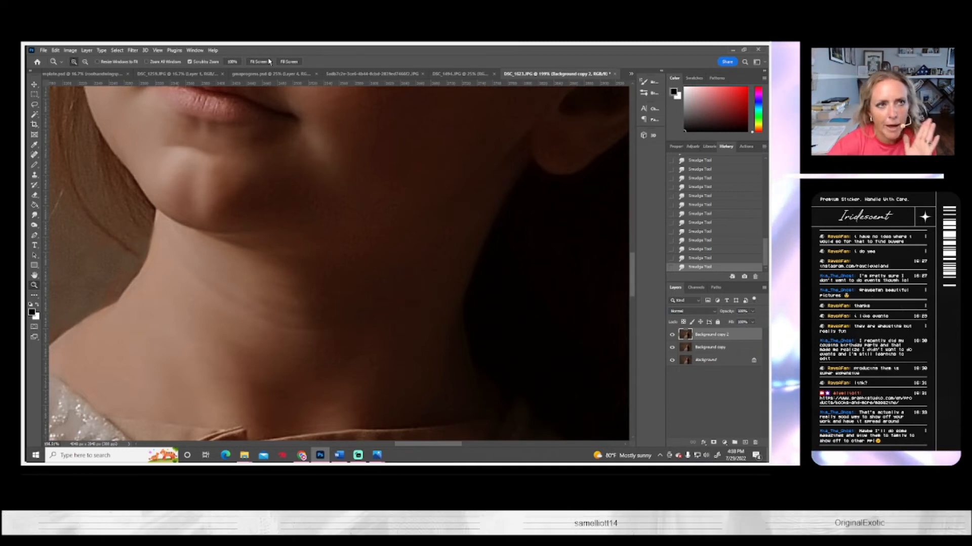
key(ctrl+0)
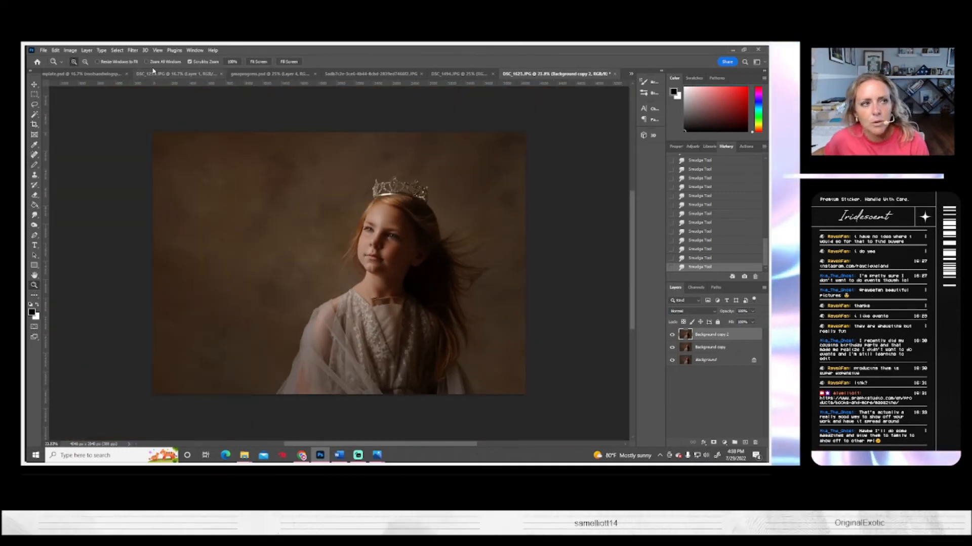
- Nudge the contour beside the lit side of the neck and shoulder with Liquify, using a brush size of 340
click(133, 51)
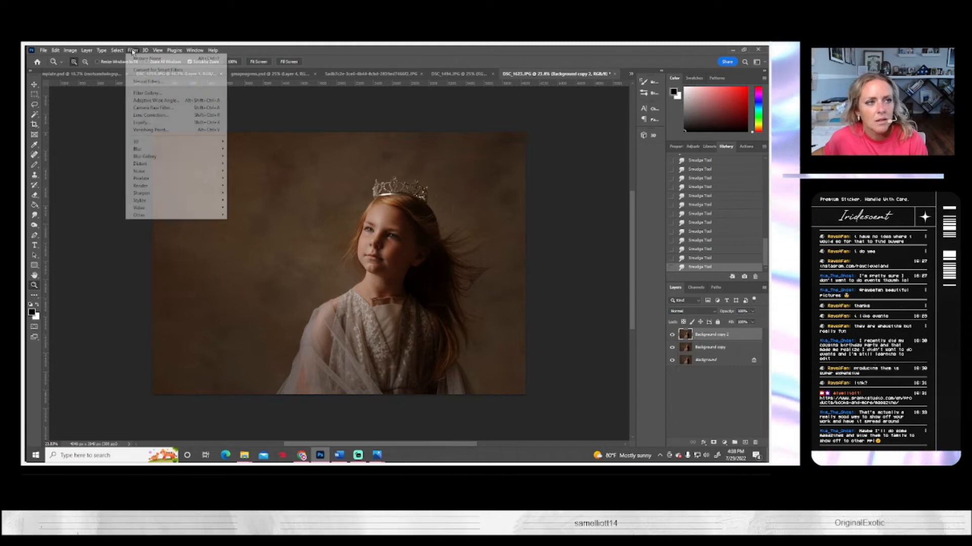
click(144, 123)
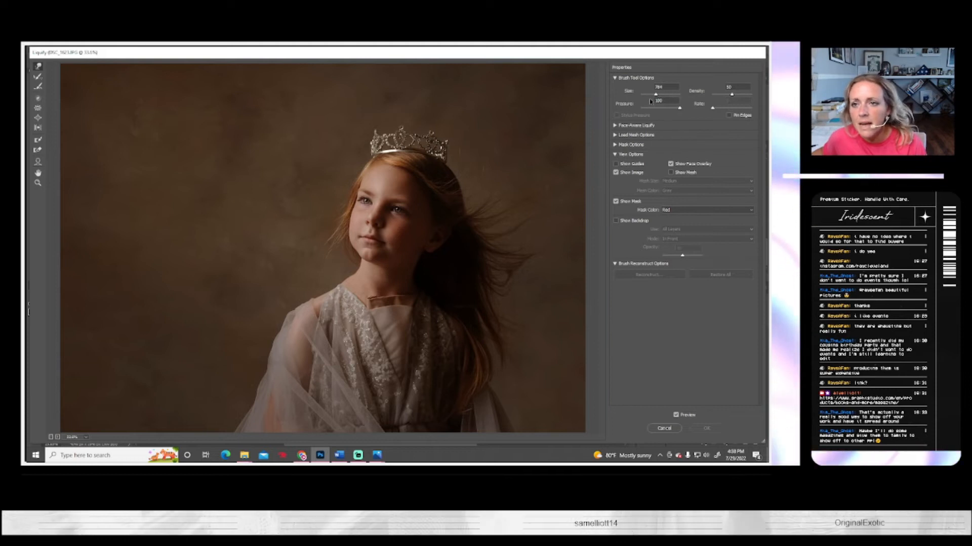
click(646, 94)
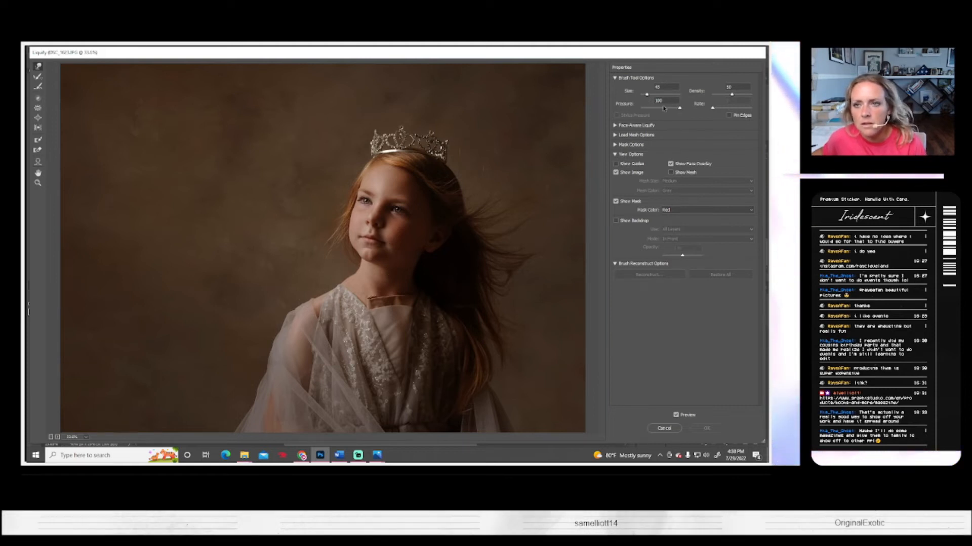
click(652, 94)
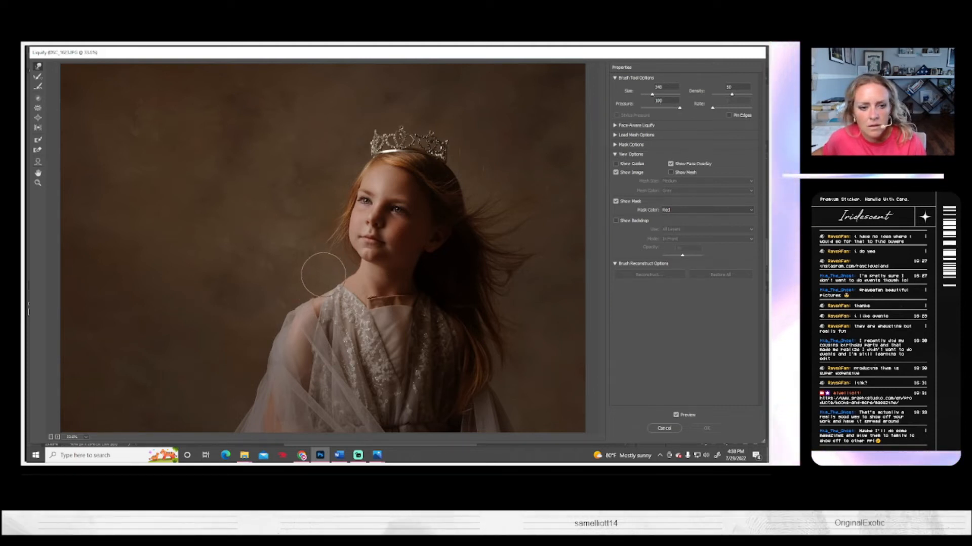
drag(338, 267, 343, 270)
click(705, 428)
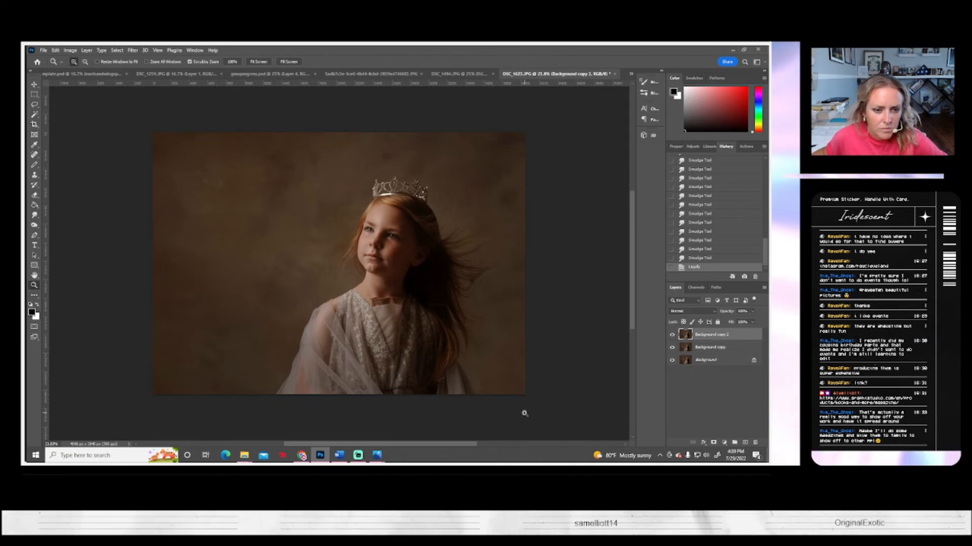
- Flatten the crown portrait into a single layer and save it as a new JPEG file
click(87, 51)
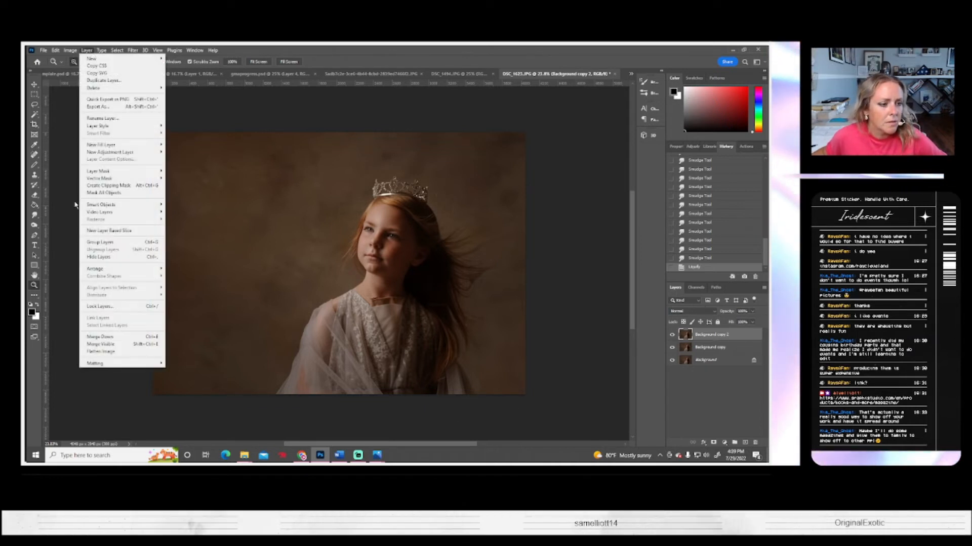
click(117, 354)
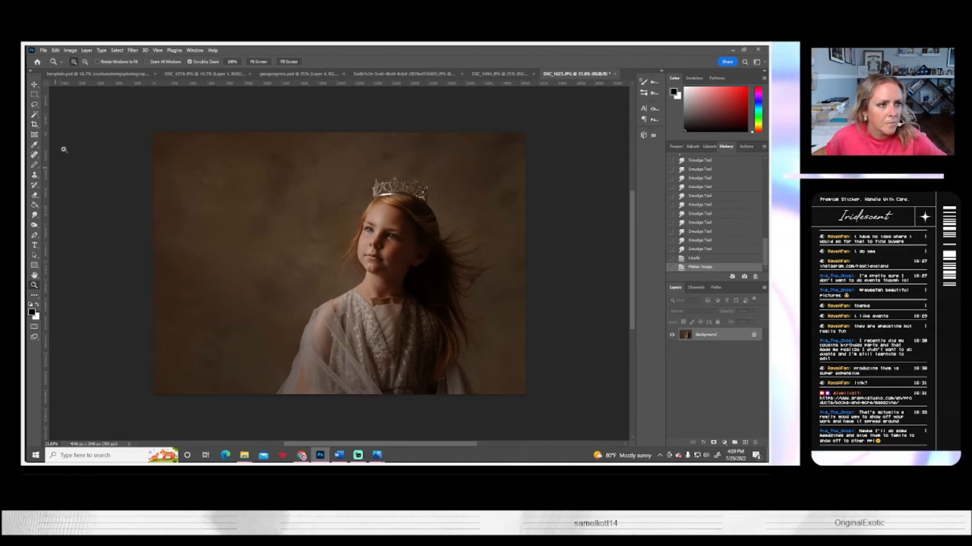
click(46, 50)
click(49, 145)
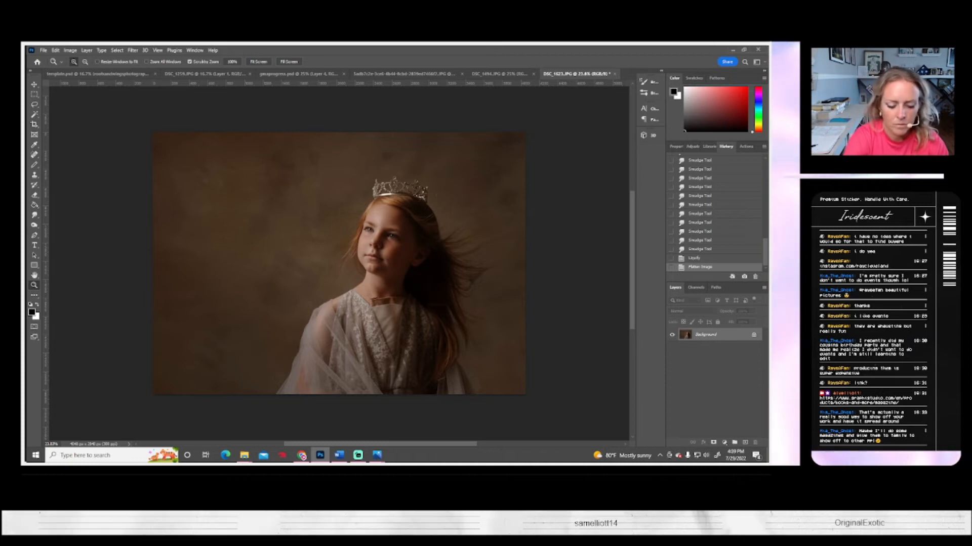
key(Return)
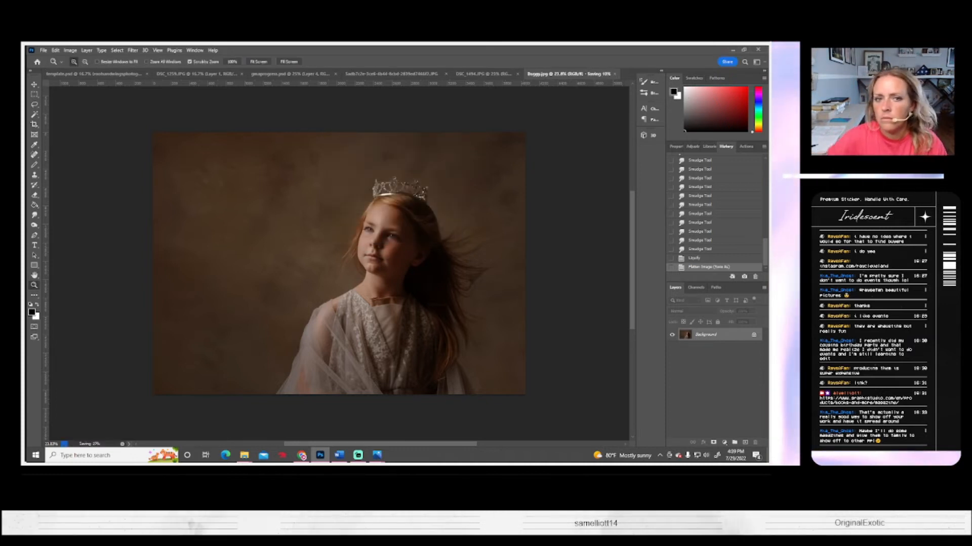
- Save the flattened portrait again as a Baseline ("Standard") JPEG at quality 10, Maximum
click(42, 51)
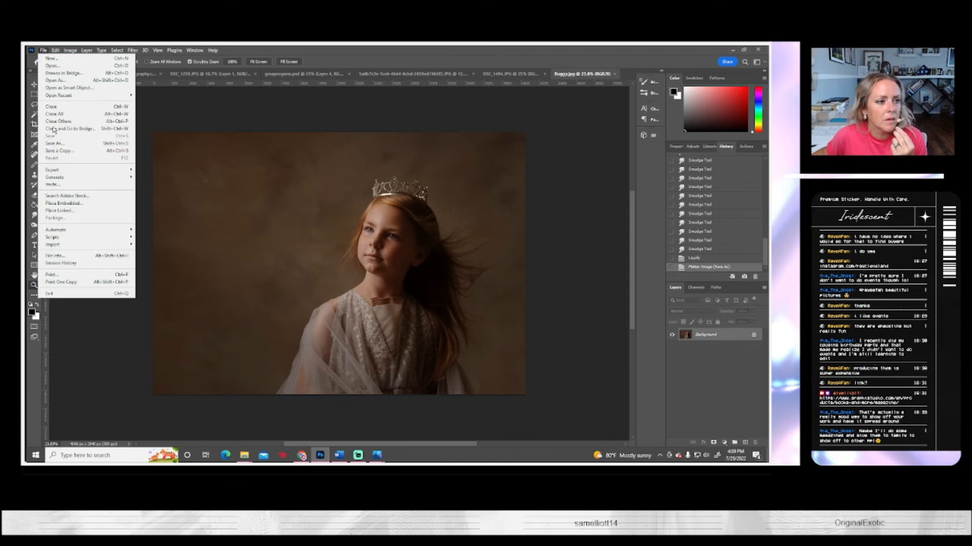
click(54, 144)
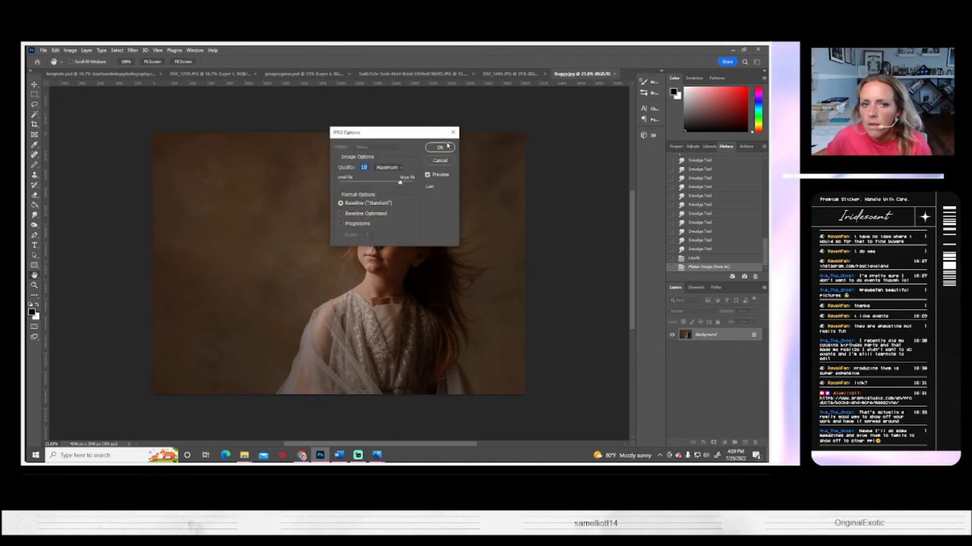
click(440, 148)
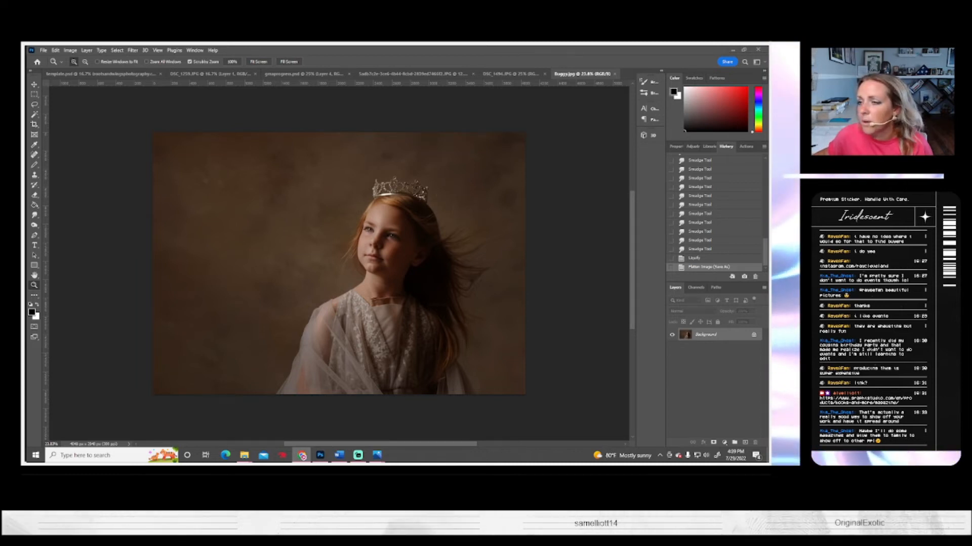
- Switch to Chrome and view the Portrait Masters awards dashboard
click(302, 454)
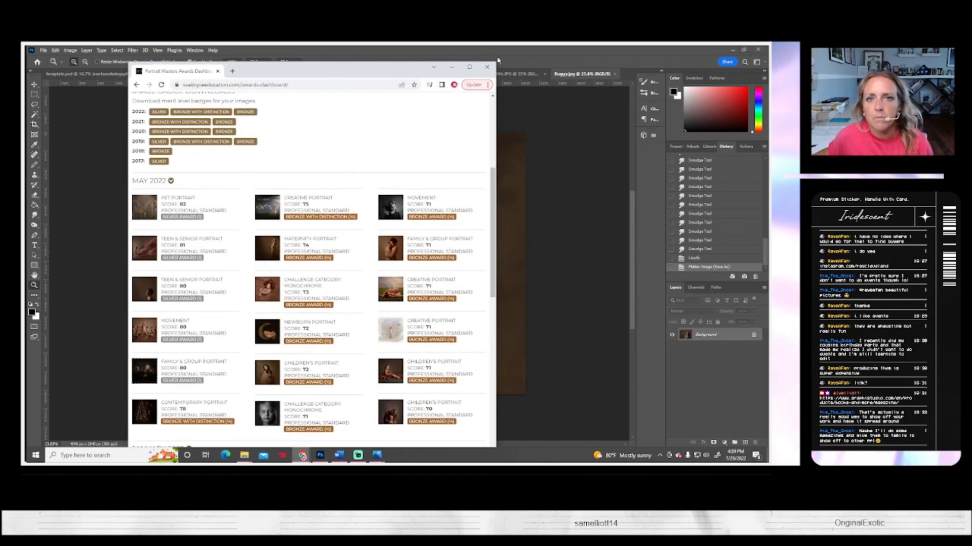
click(469, 67)
click(302, 455)
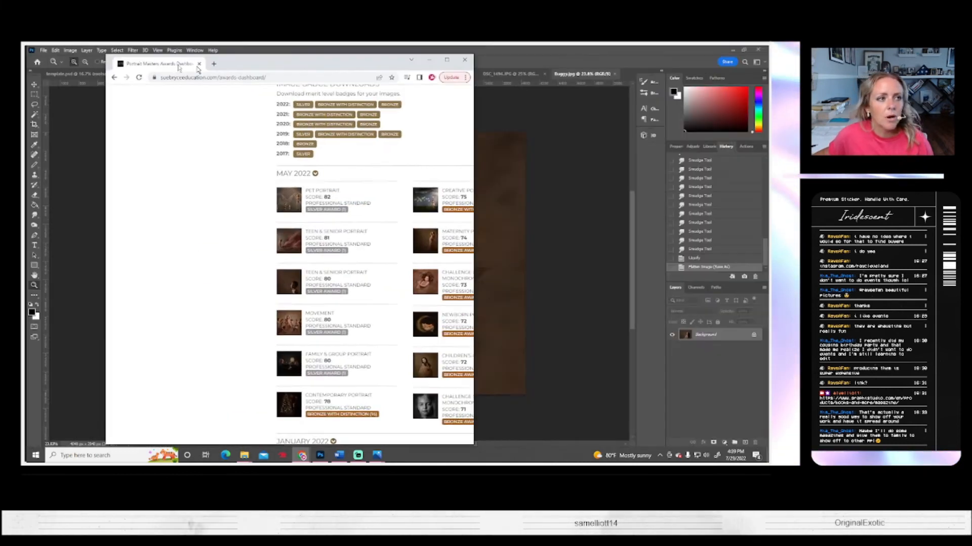
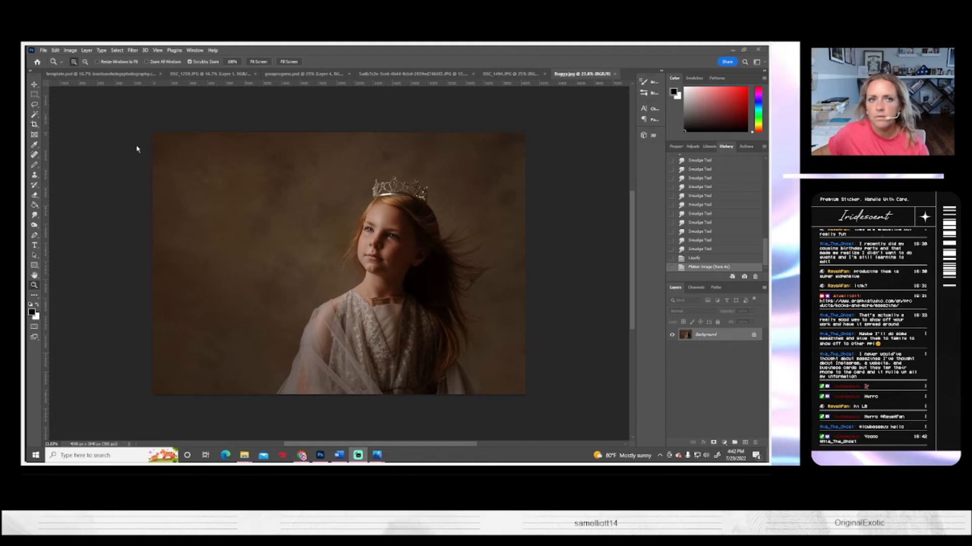
- Look through the other open images, including the armchair composite, castle family photo and blue-dress portrait, and return to the crown portrait
click(213, 74)
click(323, 76)
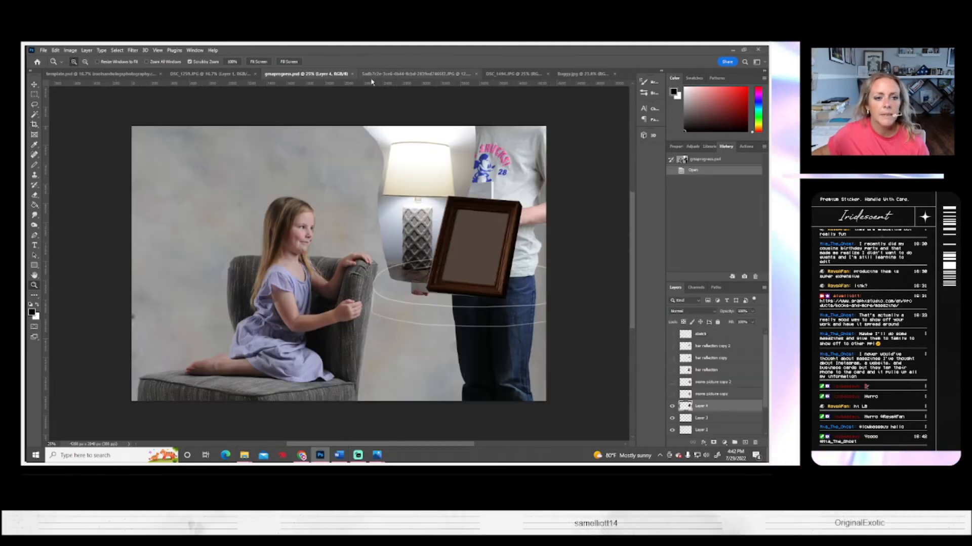
click(396, 75)
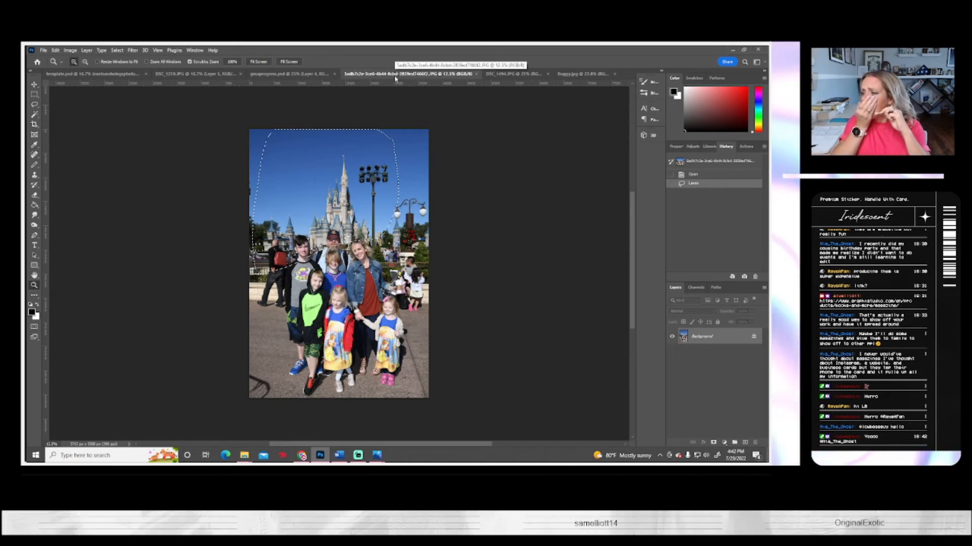
click(513, 74)
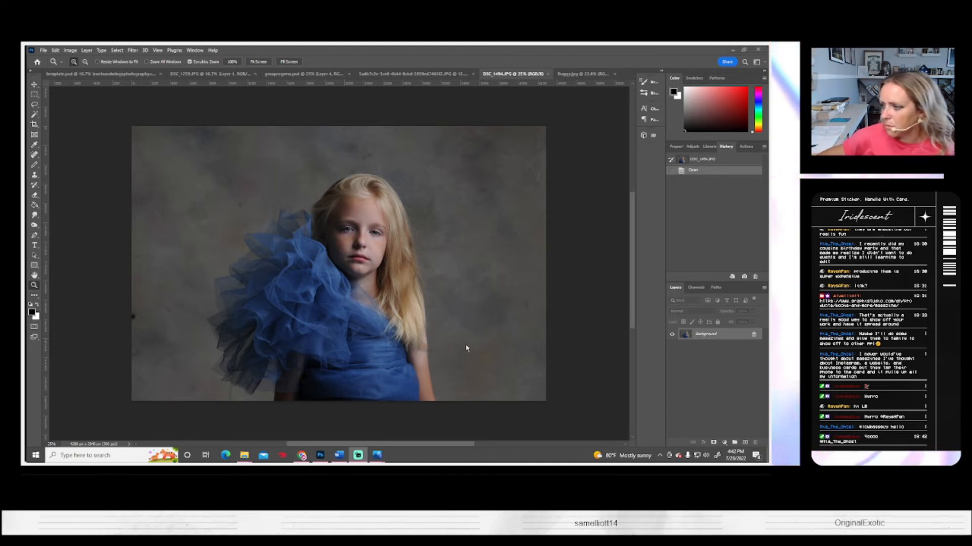
click(193, 75)
click(584, 74)
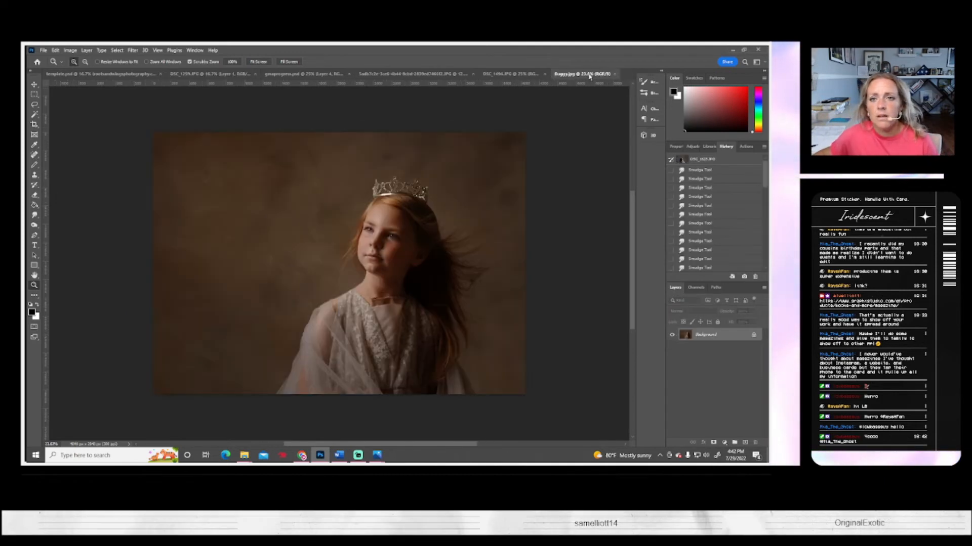
- Run the recorded action with Unsharp Mask, Reduce Noise, Color Balance and Curves on DSC_1494.JPG, and duplicate its background layer
click(516, 74)
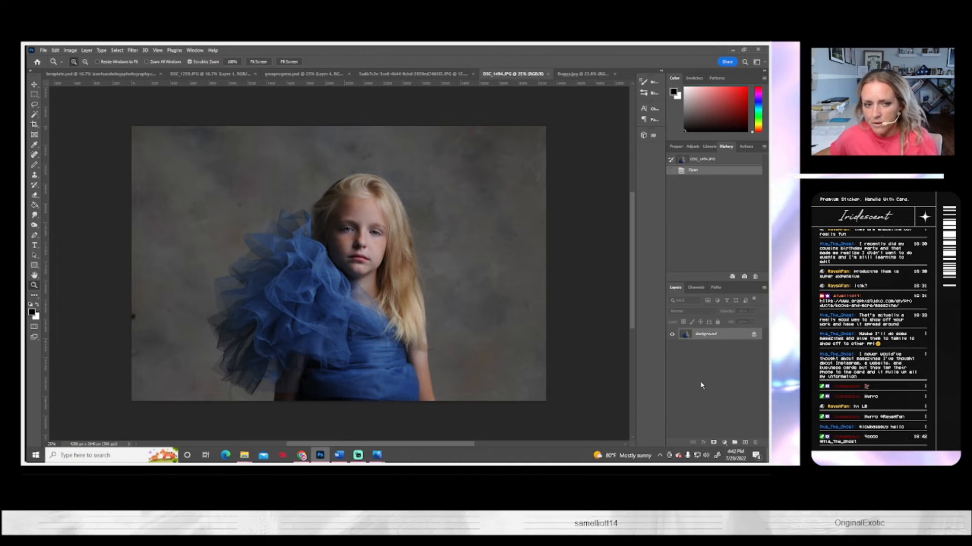
click(746, 147)
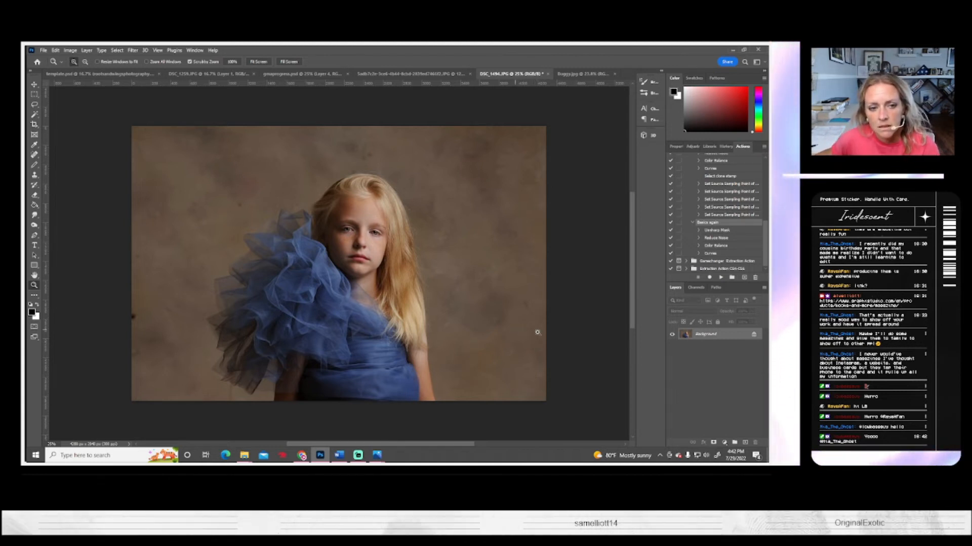
right_click(705, 338)
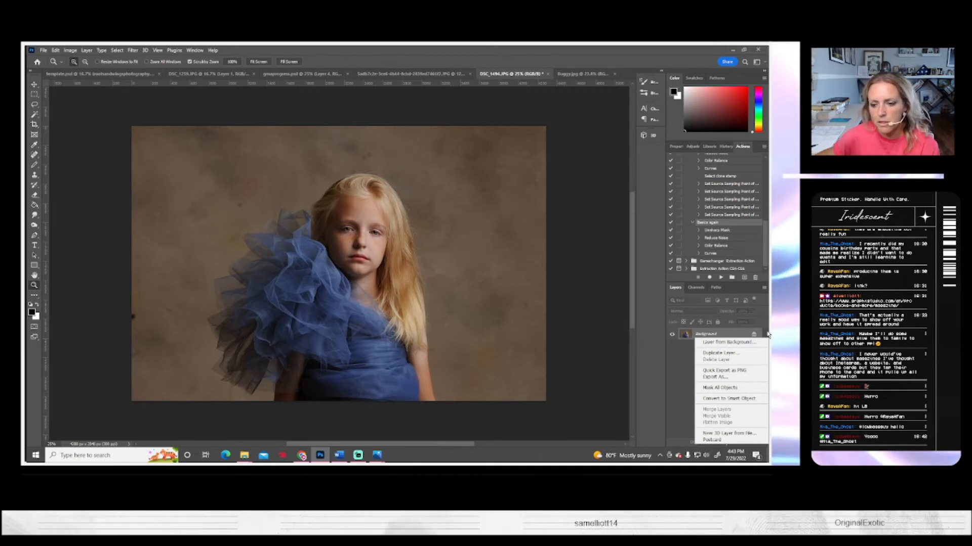
click(717, 353)
click(464, 161)
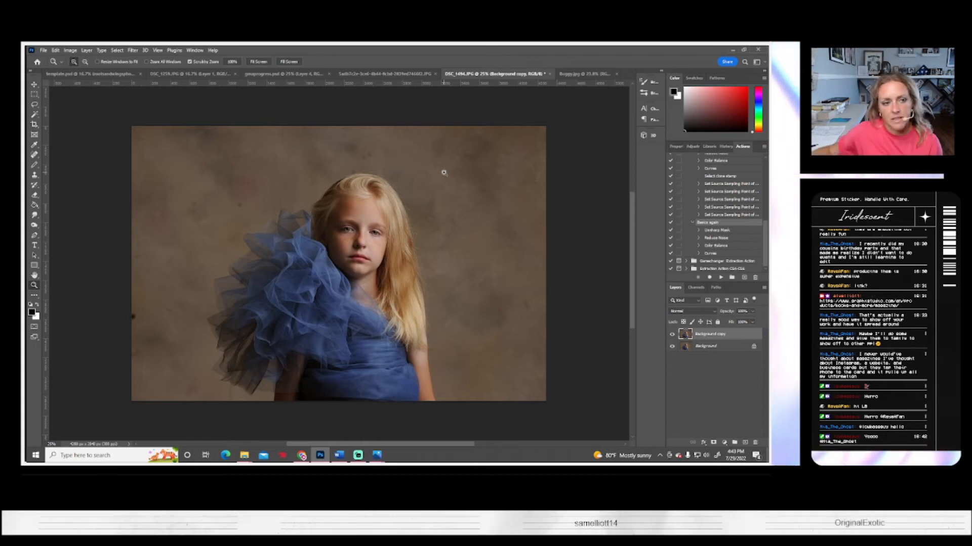
- Enlarge the soft round Clone Stamp brush and clean up the backdrop above the girl's head and along the portrait's edge
click(33, 176)
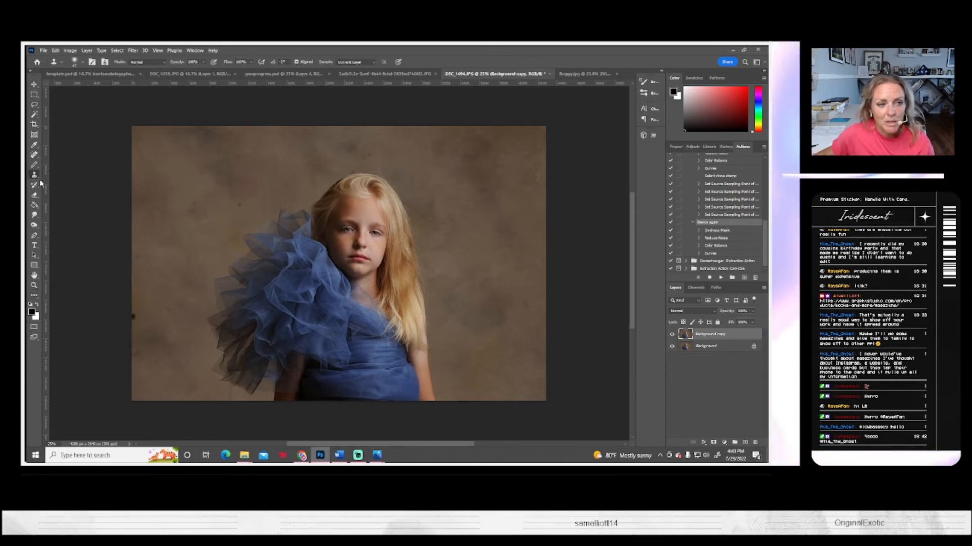
click(83, 63)
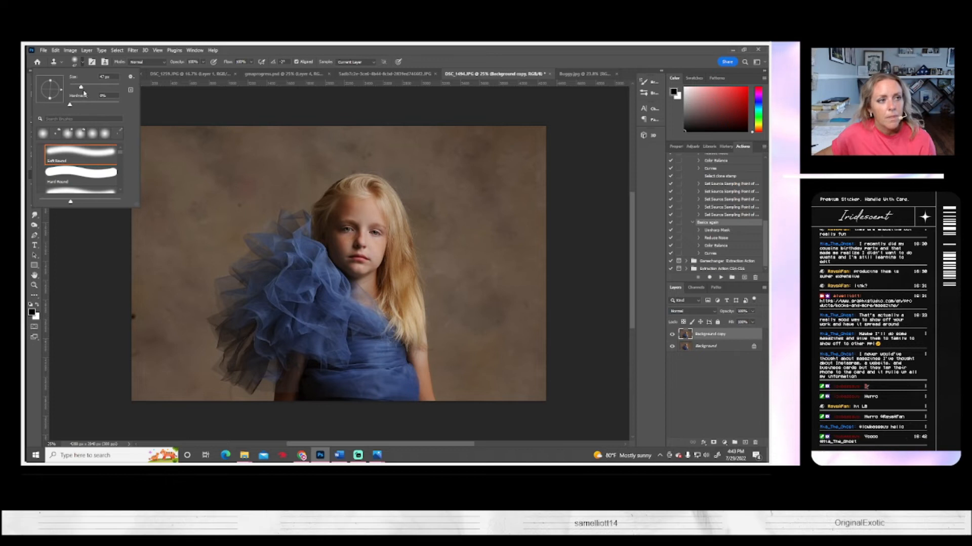
click(92, 86)
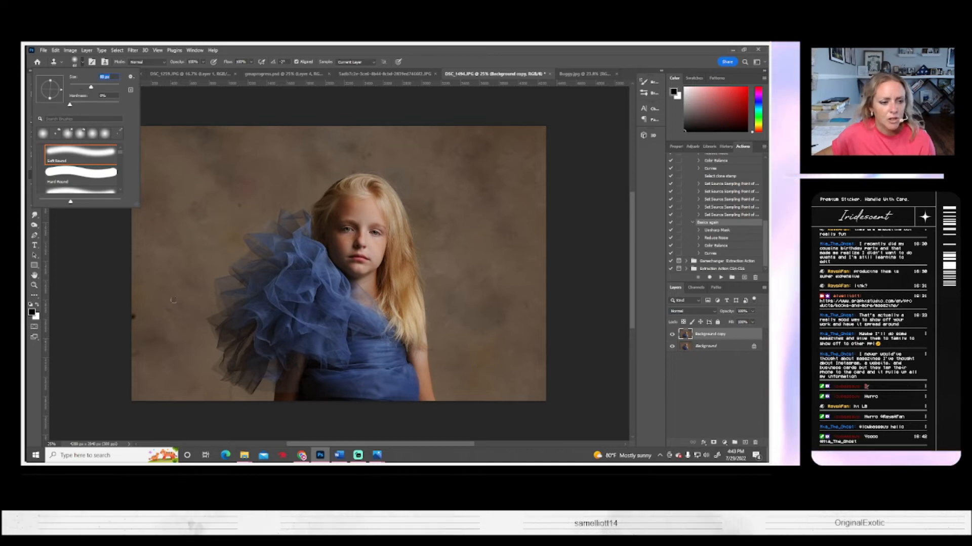
click(103, 88)
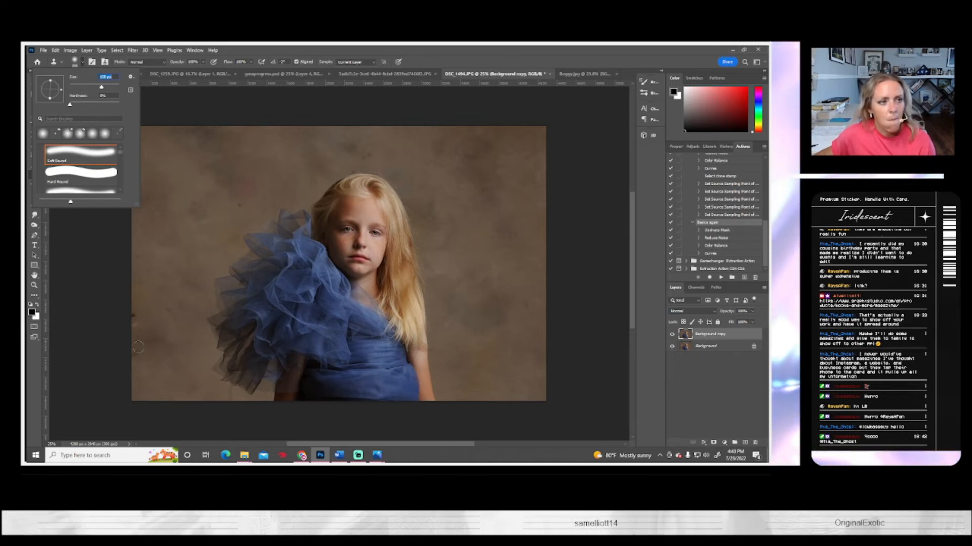
click(176, 294)
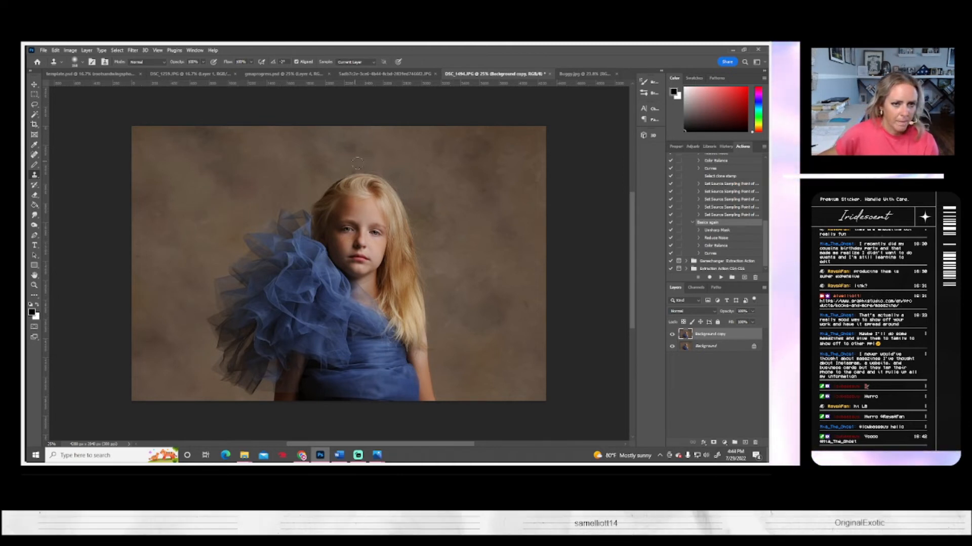
scroll(354, 170, up, 2)
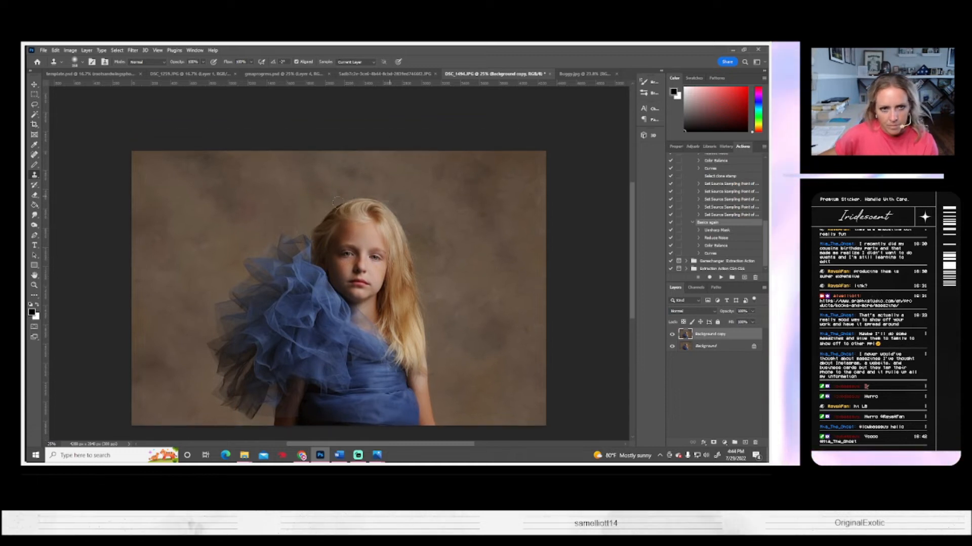
drag(350, 174, 343, 173)
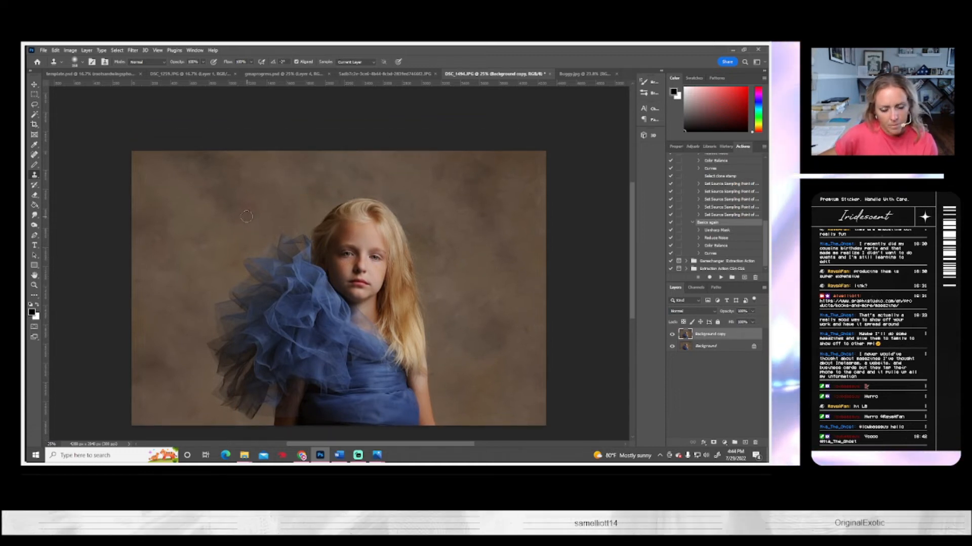
scroll(524, 279, down, 3)
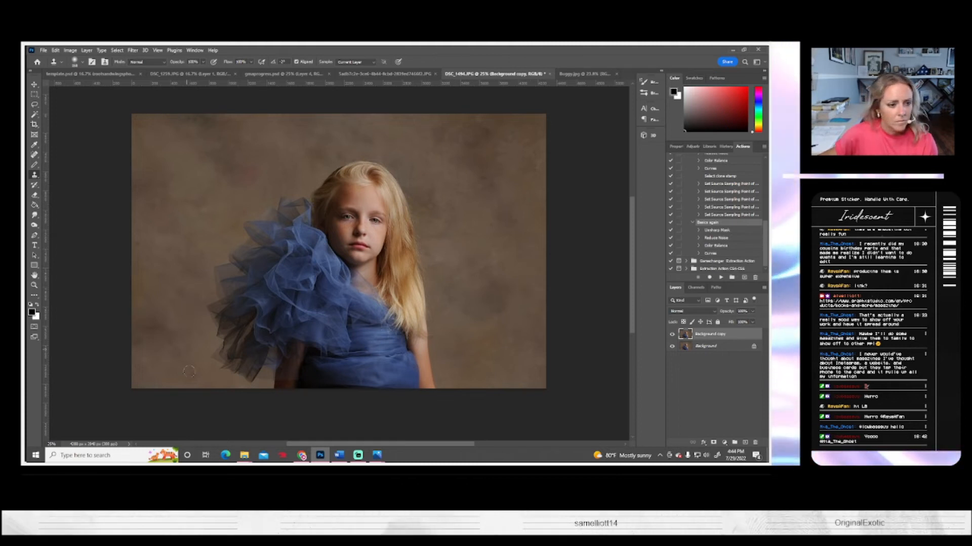
drag(136, 247, 134, 248)
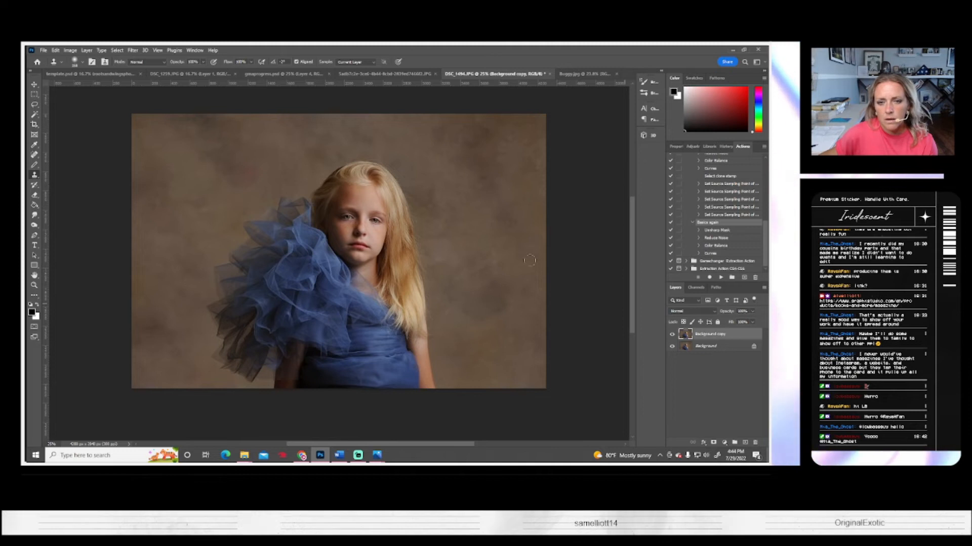
- Flatten the image and duplicate the background layer
click(87, 50)
click(99, 357)
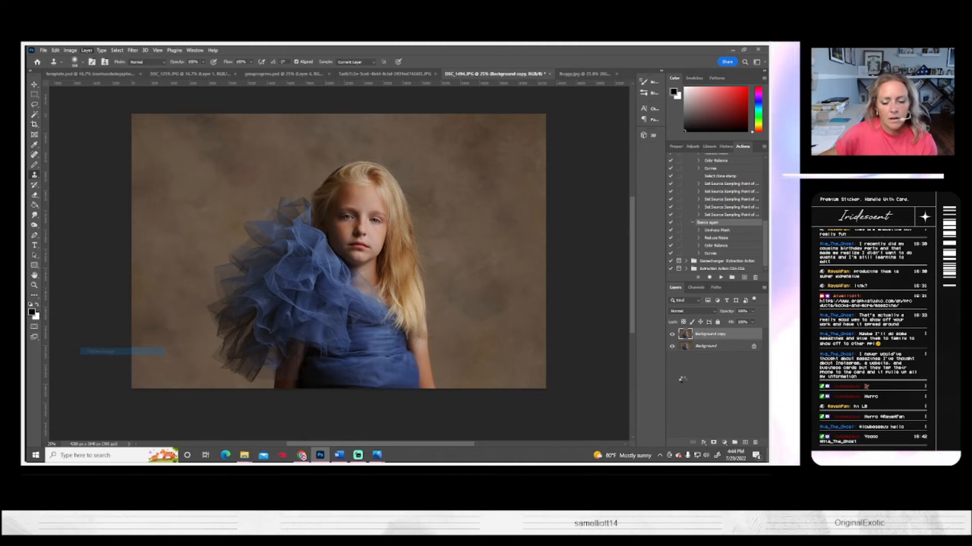
right_click(705, 344)
click(714, 354)
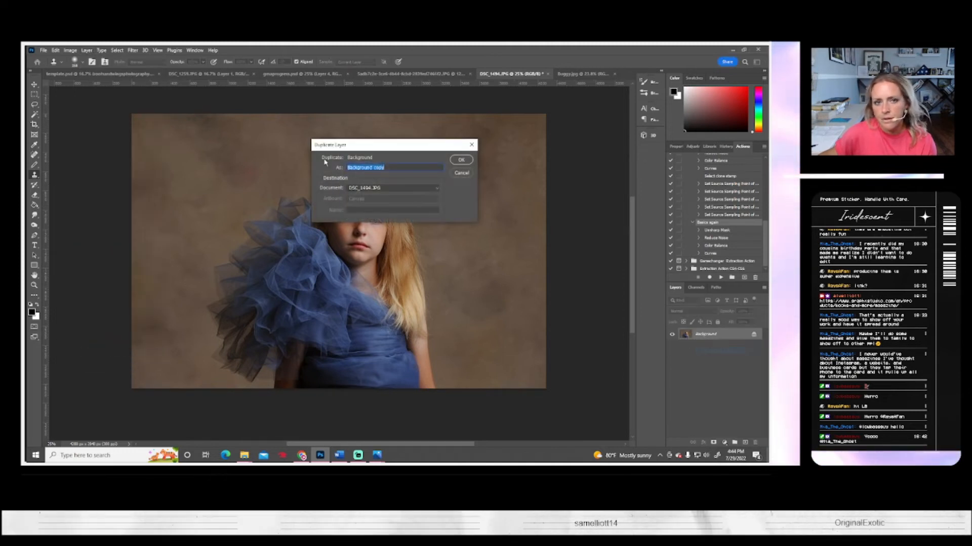
click(462, 160)
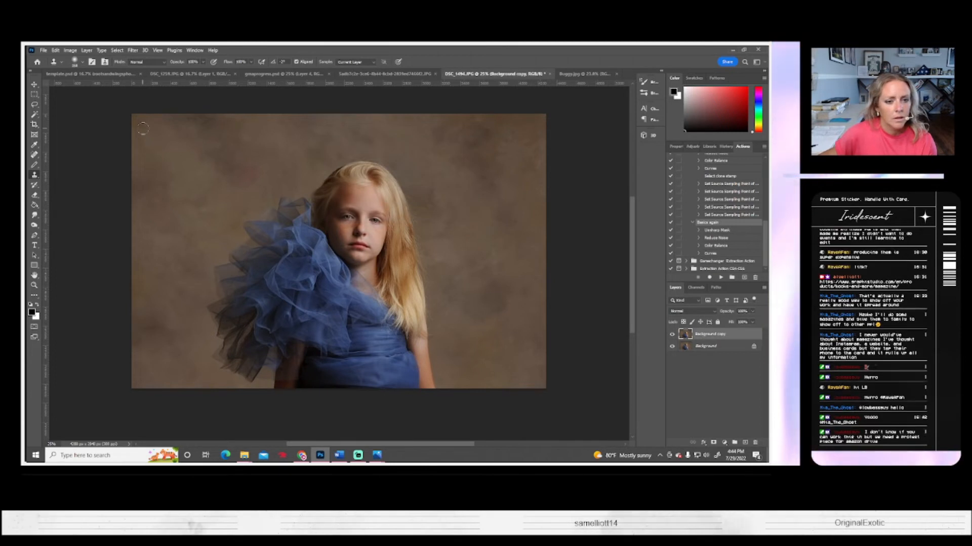
- Apply Brightness/Contrast to the duplicated layer with brightness -18 and contrast 17
click(71, 50)
mouse_move(80, 75)
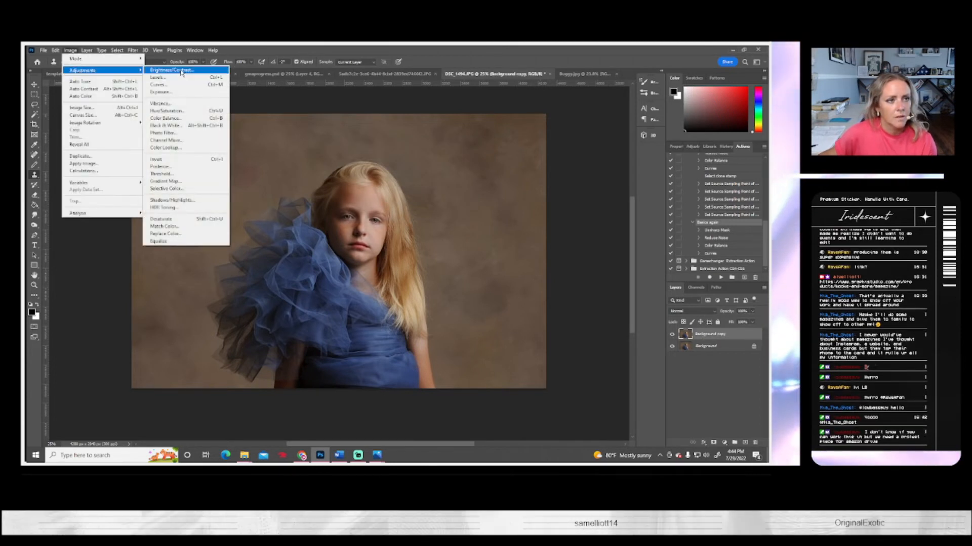
click(170, 70)
drag(596, 153, 590, 153)
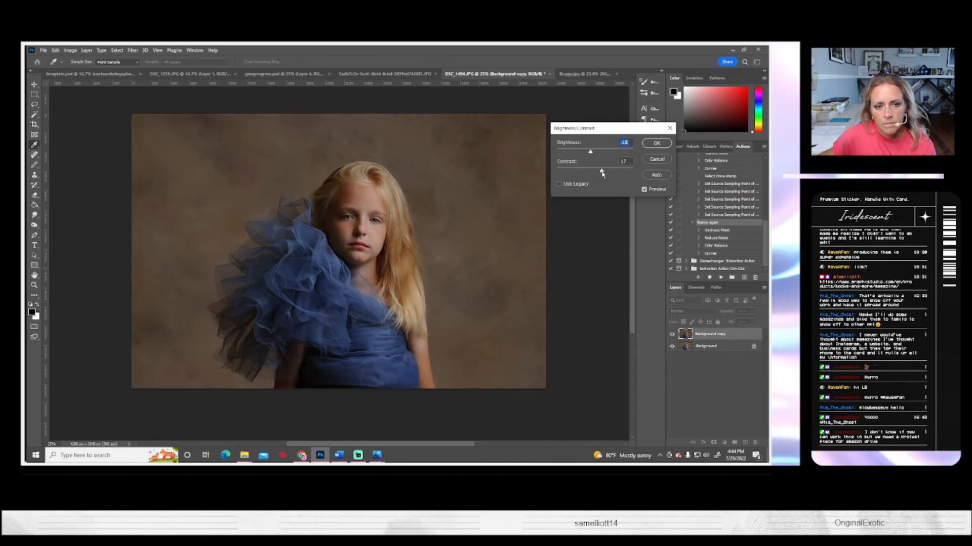
click(656, 144)
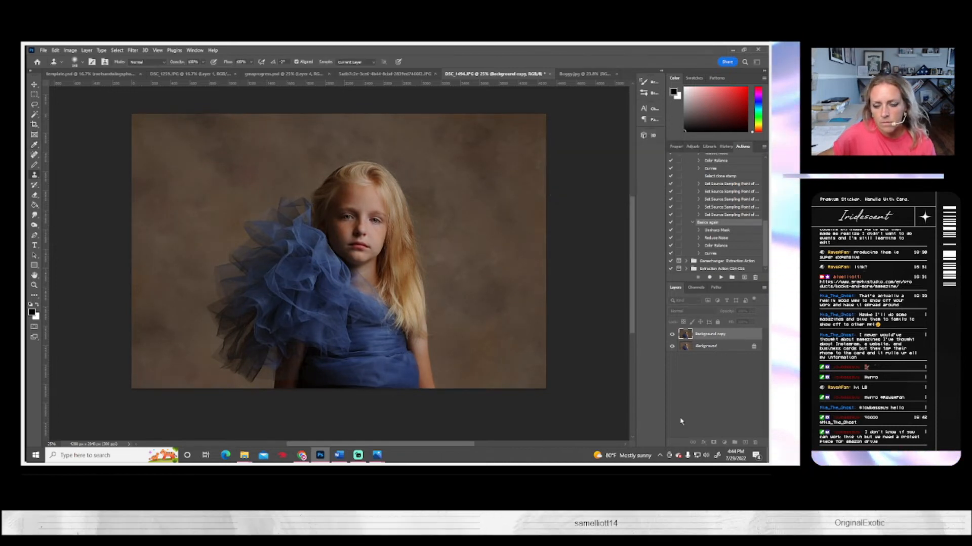
- Duplicate the adjusted layer as Background copy 2
right_click(702, 338)
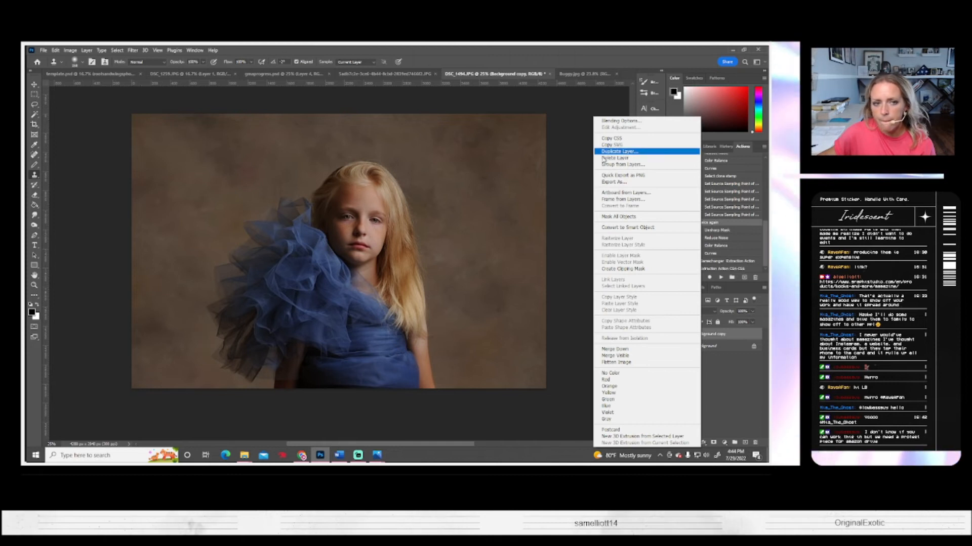
click(618, 151)
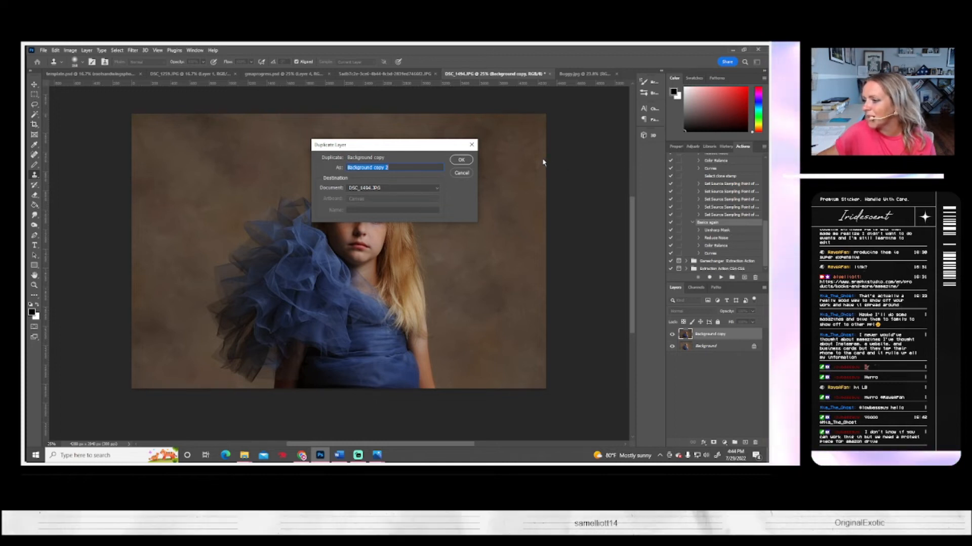
click(460, 160)
click(34, 285)
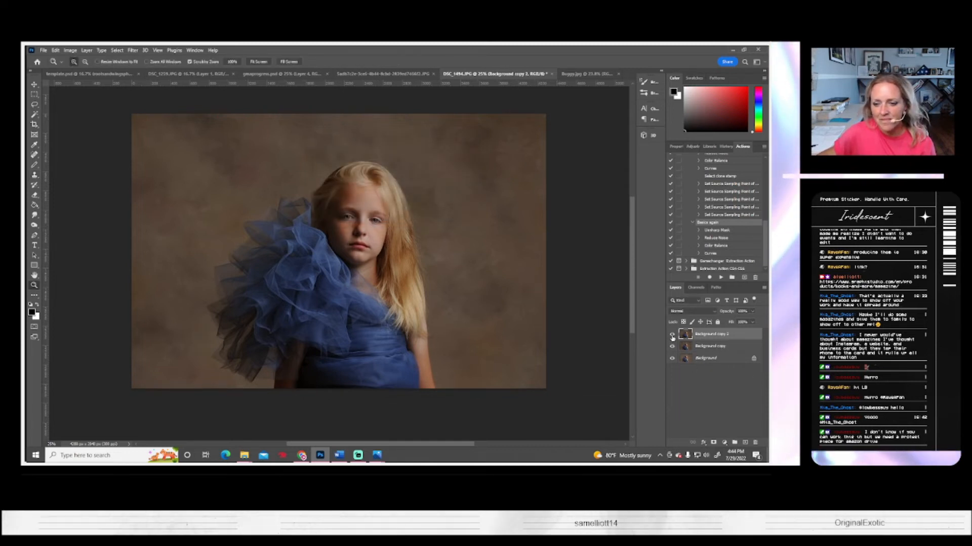
- Darken the Background copy 2 layer by lowering its brightness with Brightness/Contrast
click(71, 50)
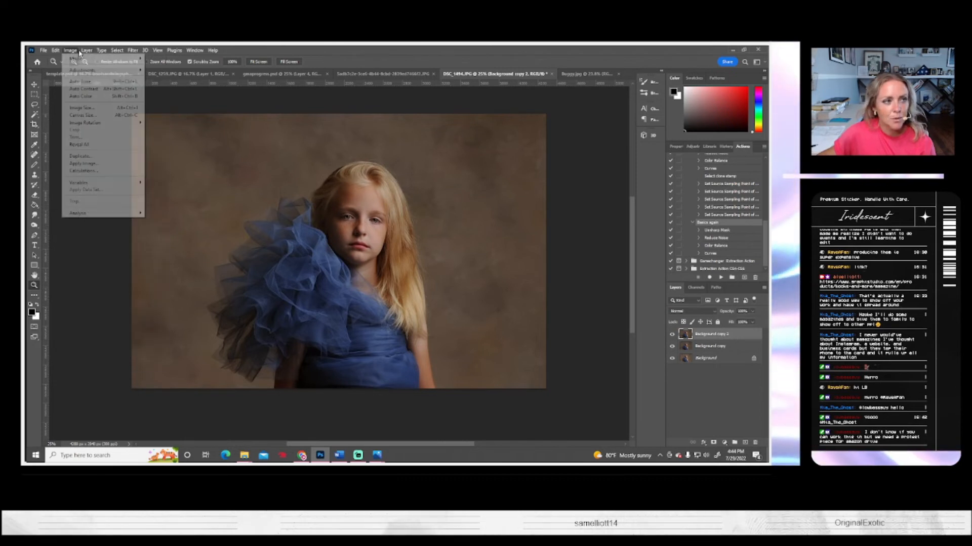
mouse_move(107, 69)
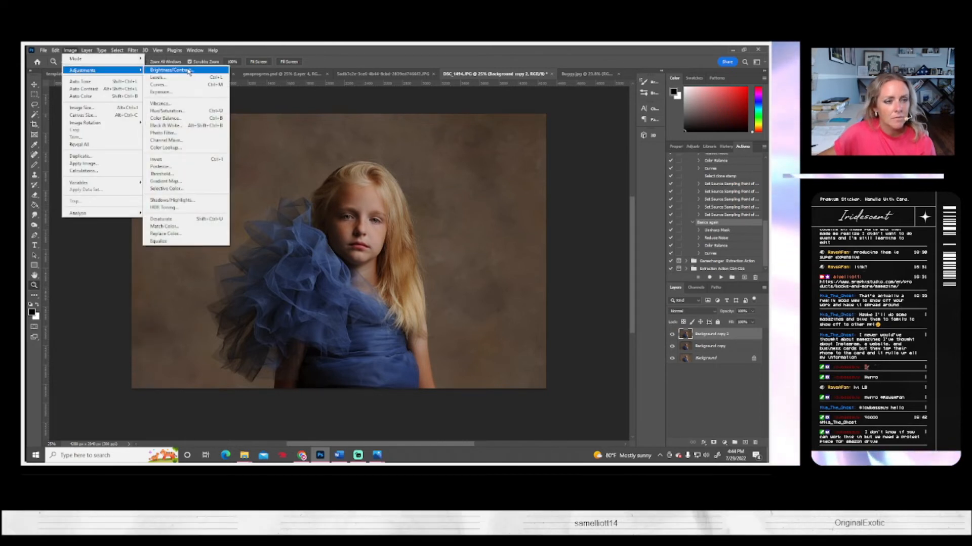
click(170, 70)
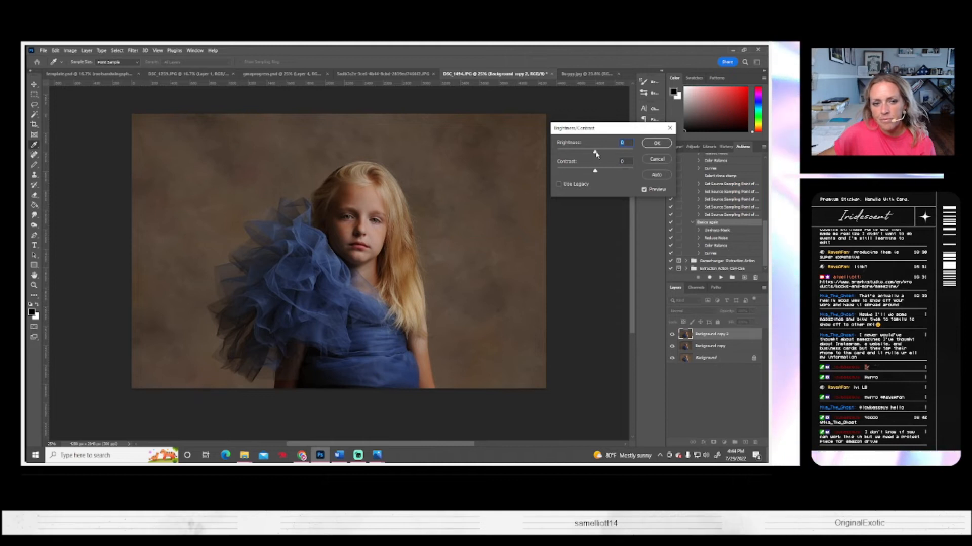
drag(595, 152, 585, 152)
key(Return)
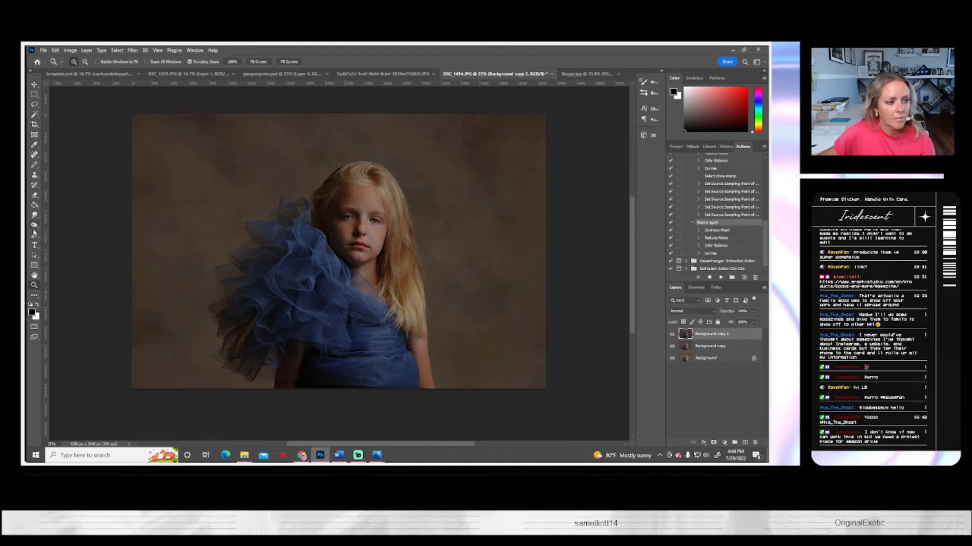
- Erase the darkened layer over the girl with a large soft Eraser, varying its opacity and finishing on the dress at 40%
click(35, 196)
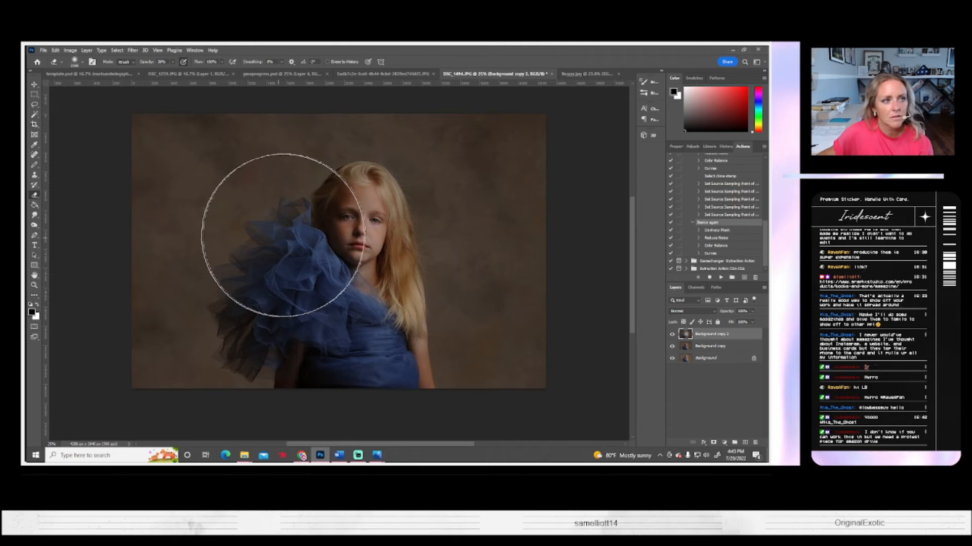
click(173, 62)
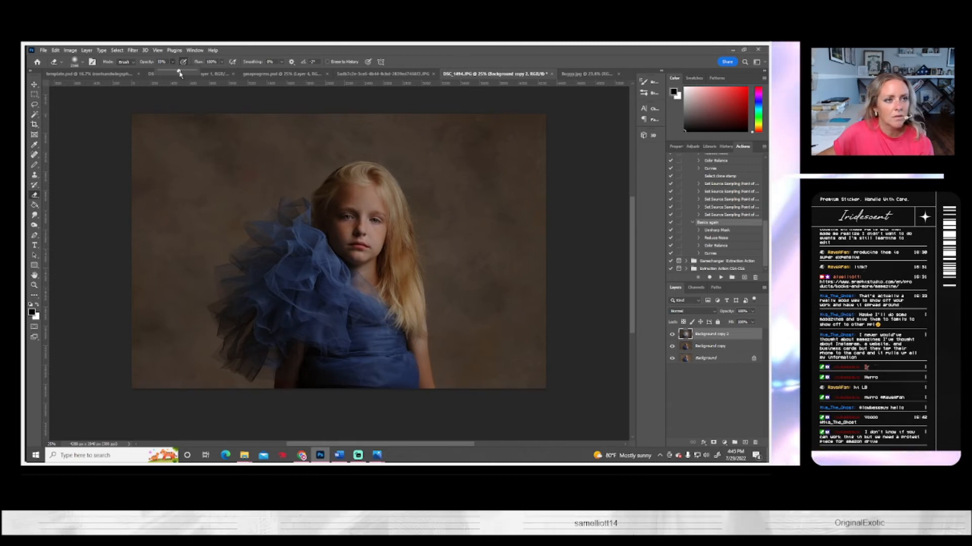
drag(174, 75, 195, 75)
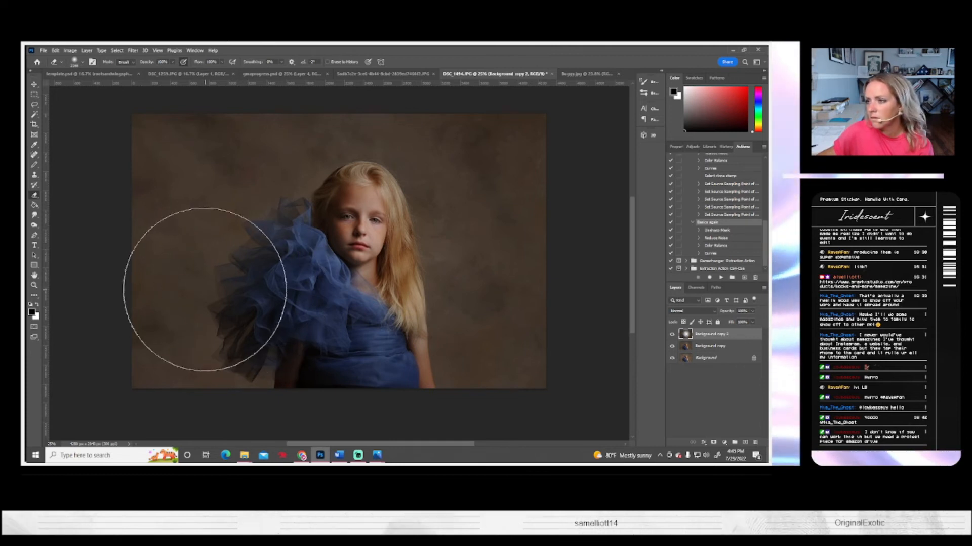
click(172, 62)
drag(161, 73, 152, 72)
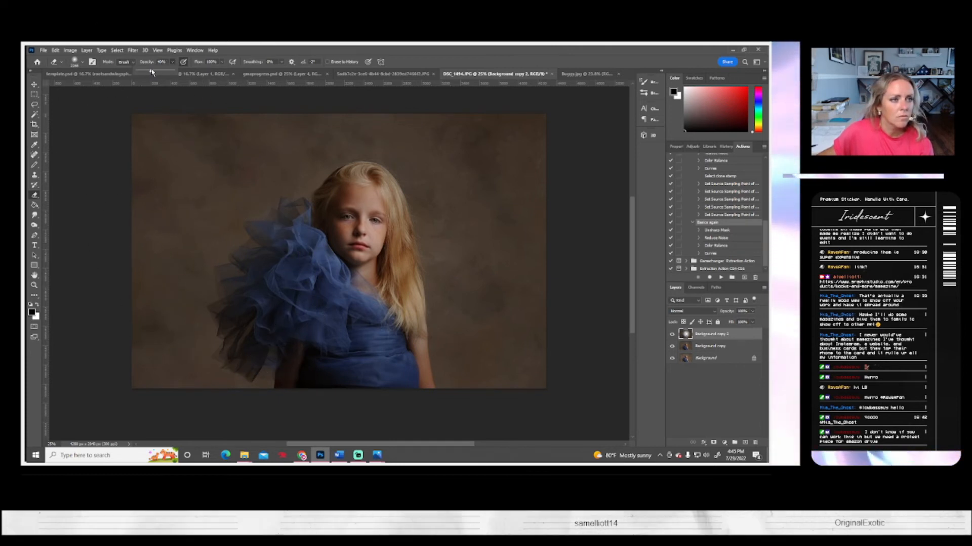
mouse_move(293, 297)
mouse_down()
mouse_move(349, 247)
mouse_move(340, 224)
mouse_move(306, 258)
mouse_move(382, 226)
mouse_move(350, 297)
mouse_move(289, 286)
mouse_up()
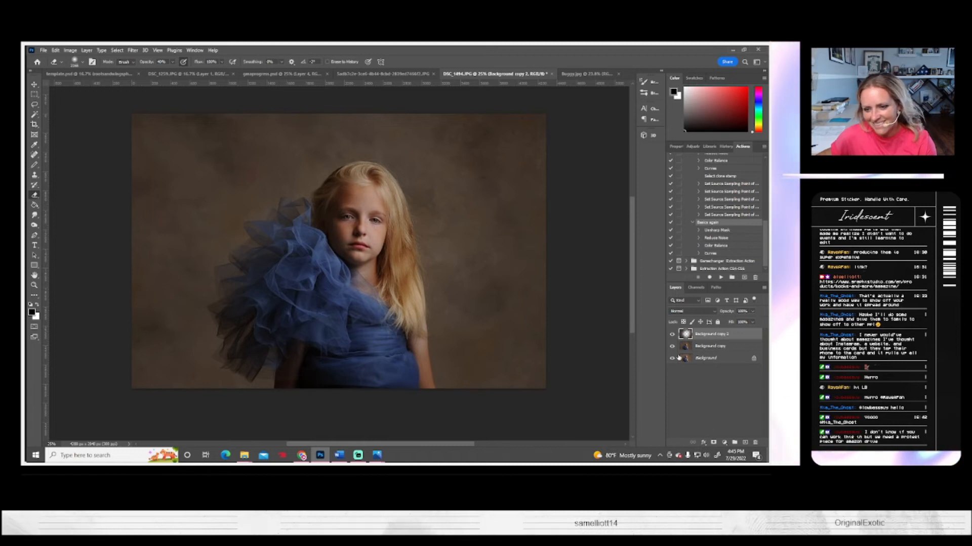
- Flatten the darkened portrait layers into one and make a new duplicate of the background
click(87, 50)
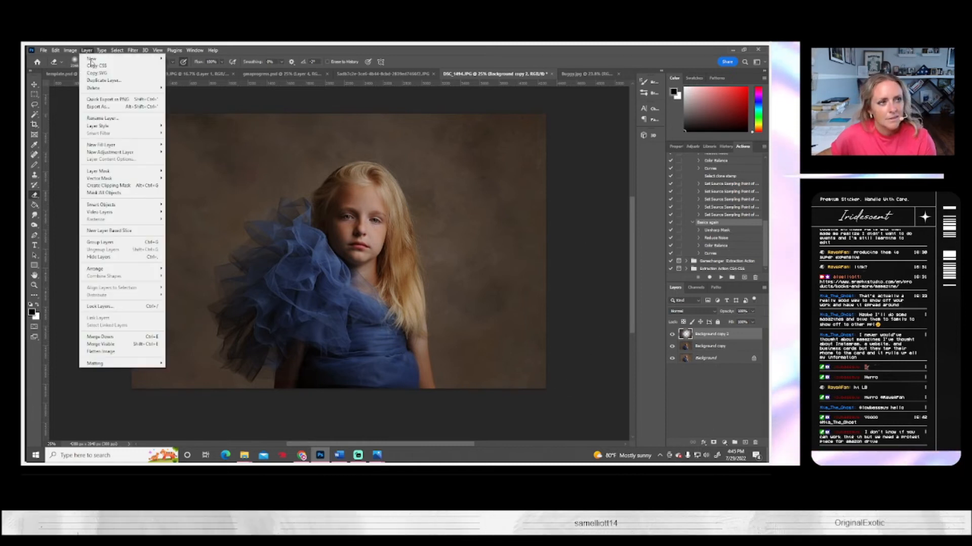
click(104, 353)
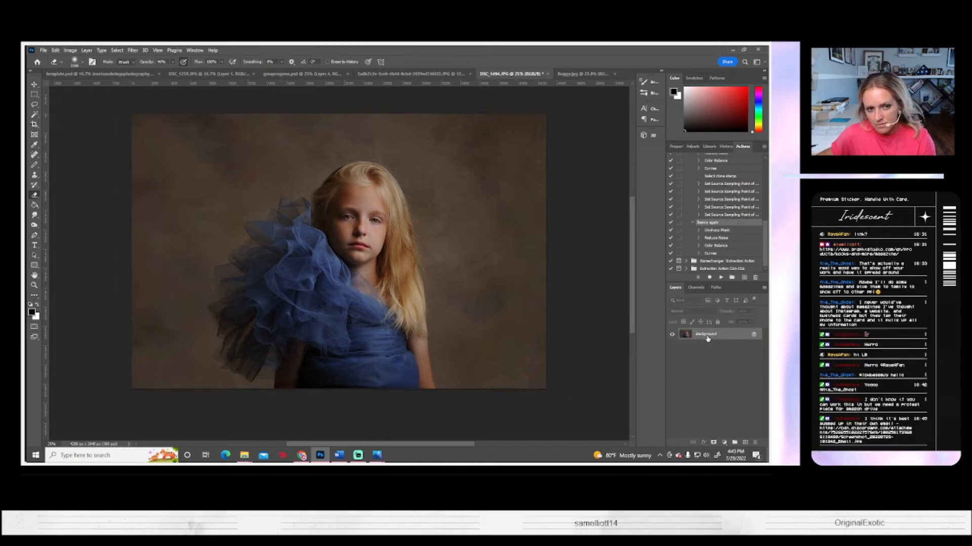
right_click(707, 336)
click(711, 351)
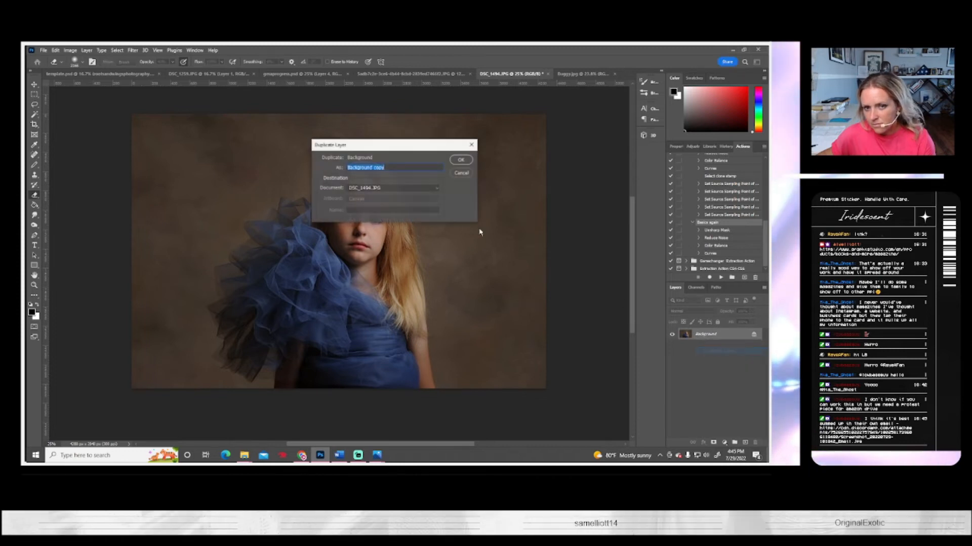
click(461, 159)
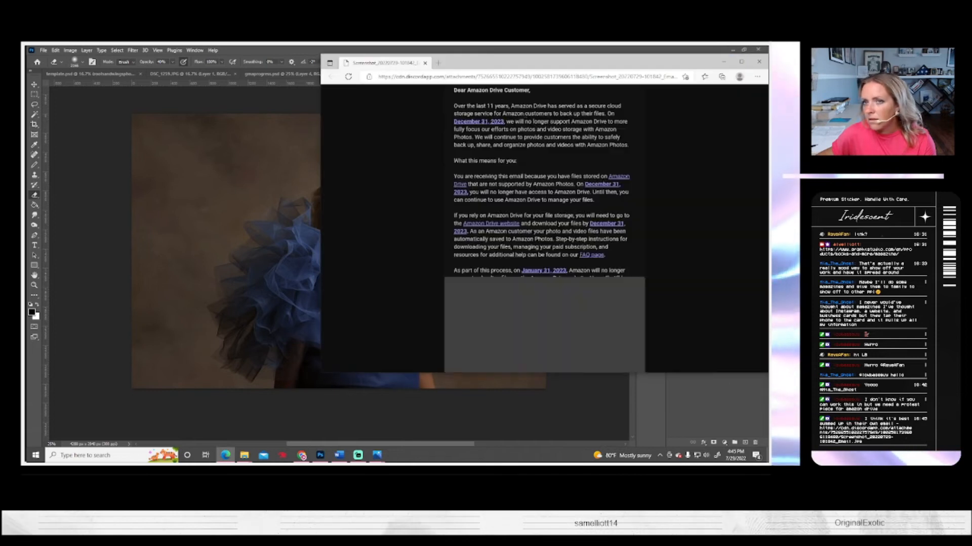
- Read the Amazon Drive email screenshot in the Edge browser and return to the portrait in Photoshop
drag(567, 62, 767, 66)
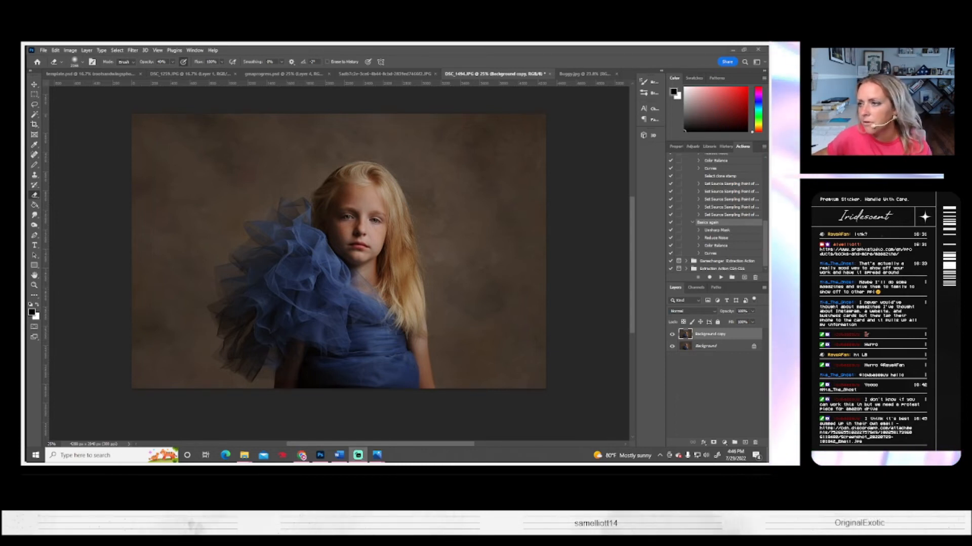
- Brighten the irises of both eyes with the Dodge tool, using a small soft brush on the midtones
click(34, 285)
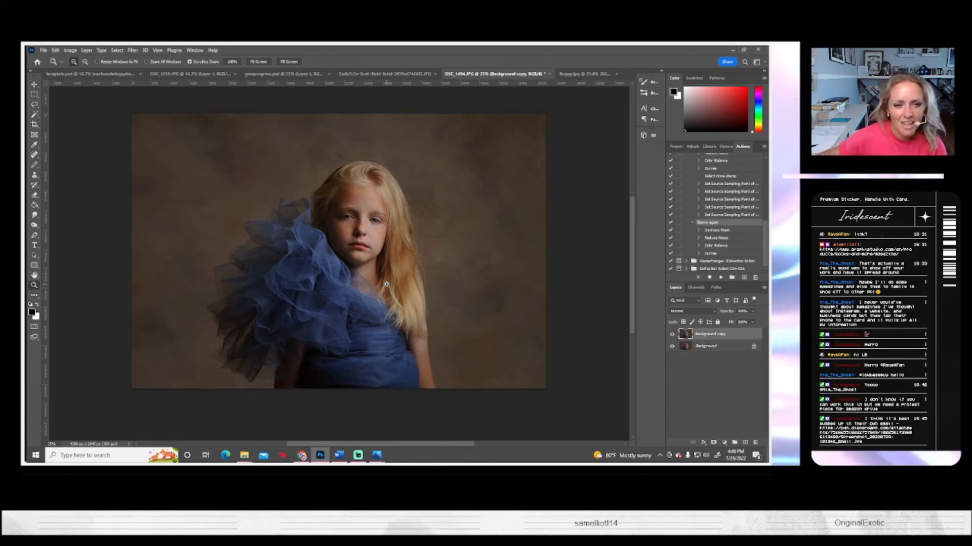
click(360, 230)
drag(360, 230, 360, 230)
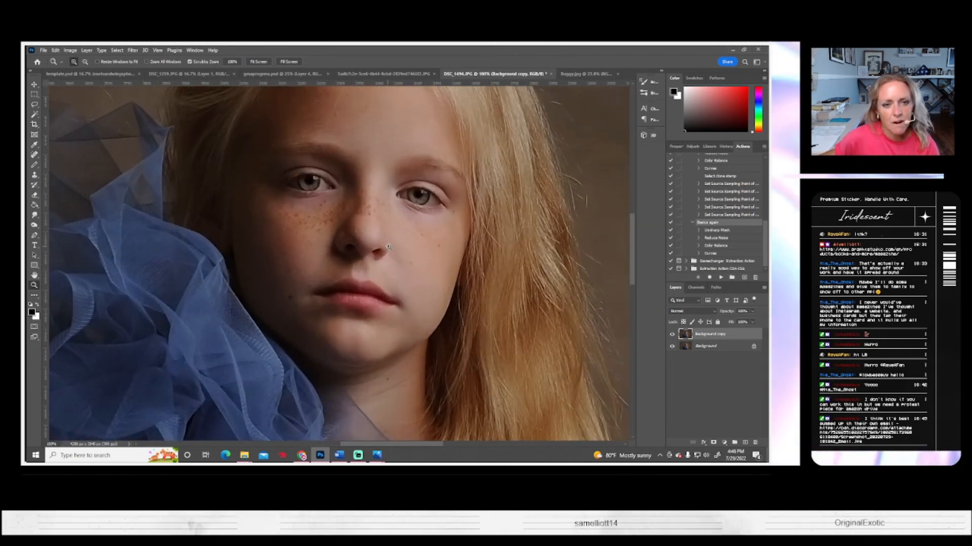
click(36, 225)
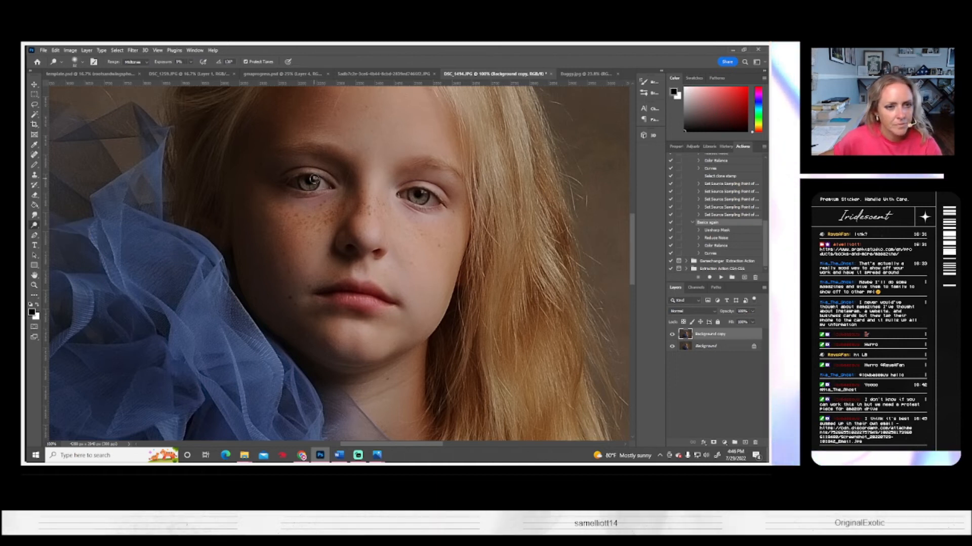
click(77, 62)
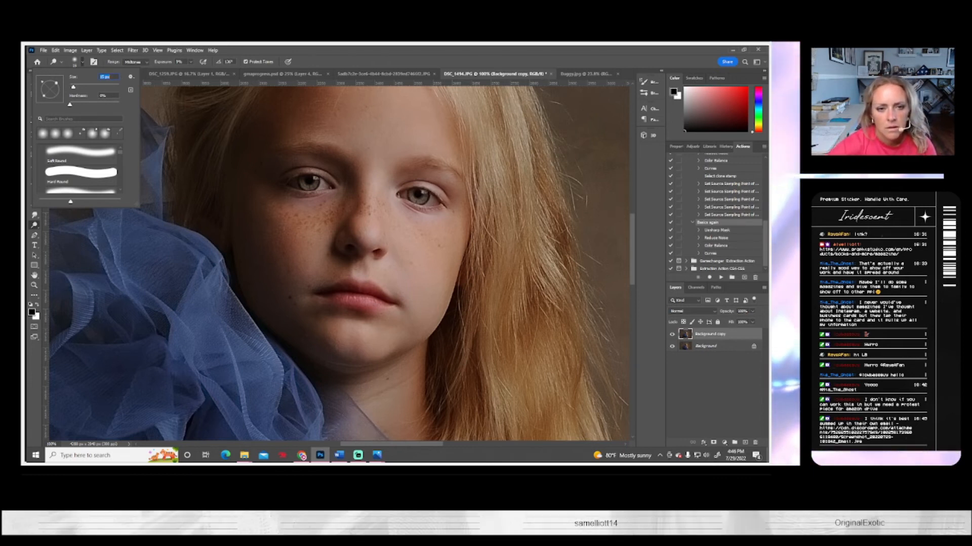
click(423, 192)
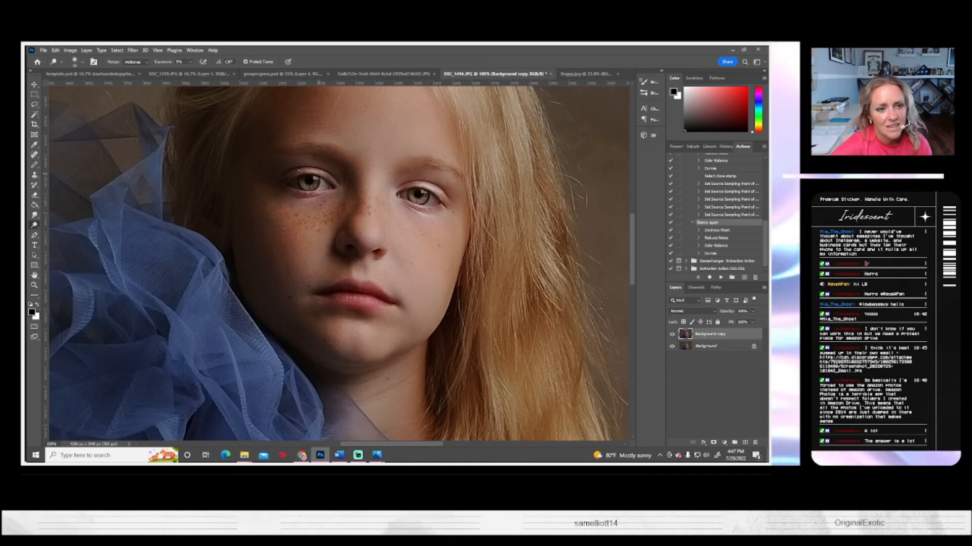
- Dodge the highlights along the nose with a slightly larger soft brush
click(81, 62)
drag(74, 87, 81, 86)
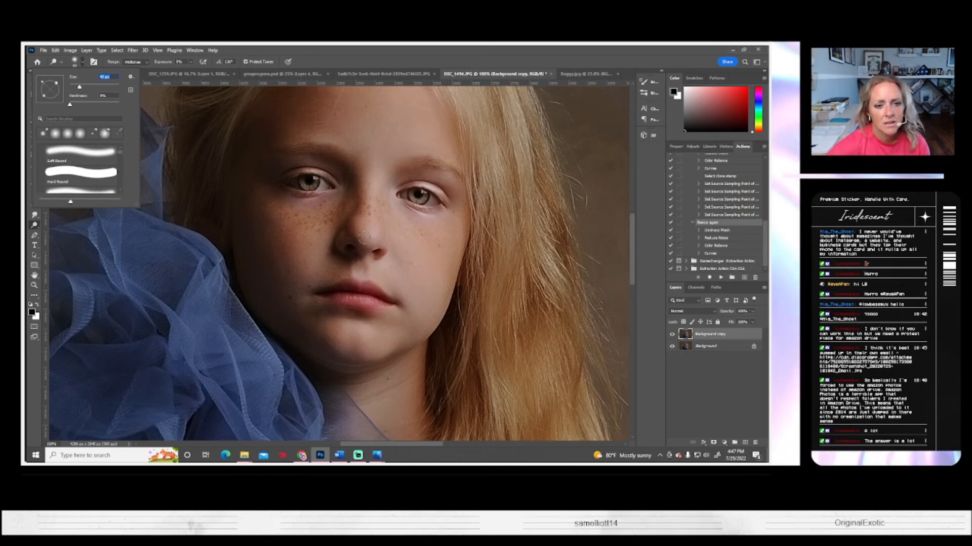
click(370, 217)
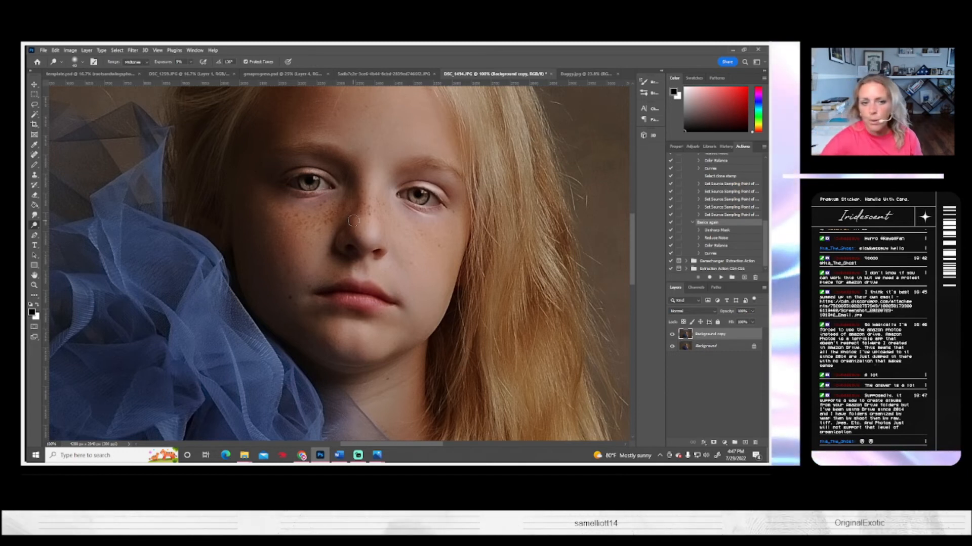
scroll(354, 220, up, 1)
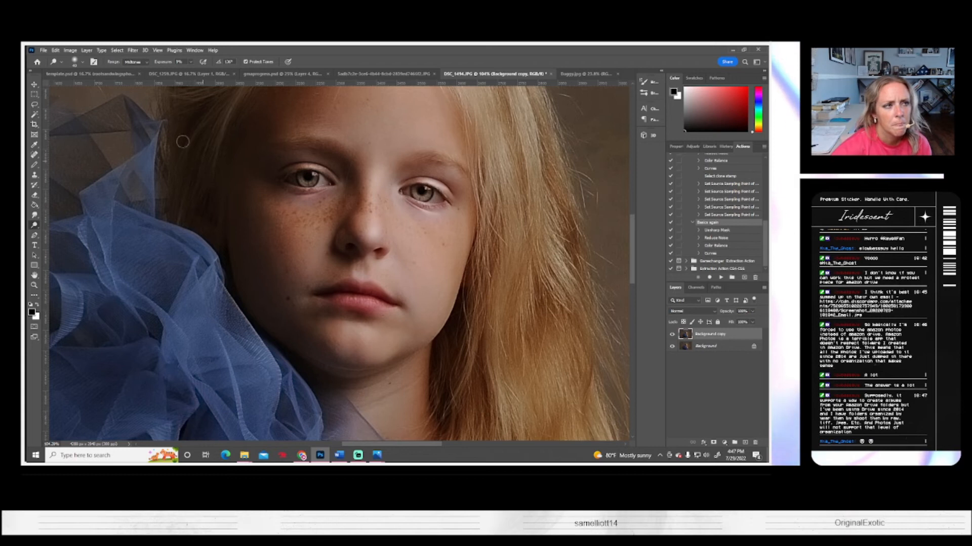
- Dodge the lips with a smaller soft brush and the chin with a slightly larger one
click(80, 62)
click(74, 86)
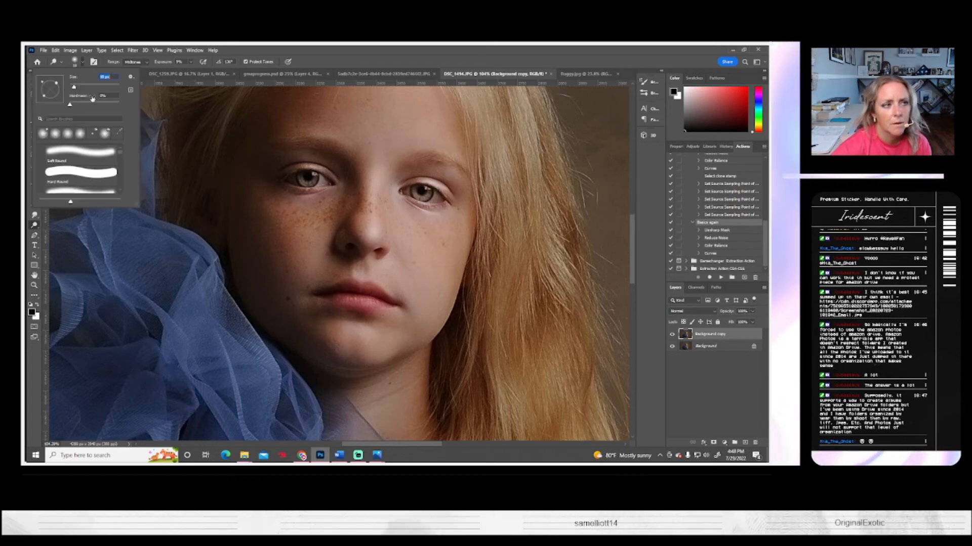
click(344, 300)
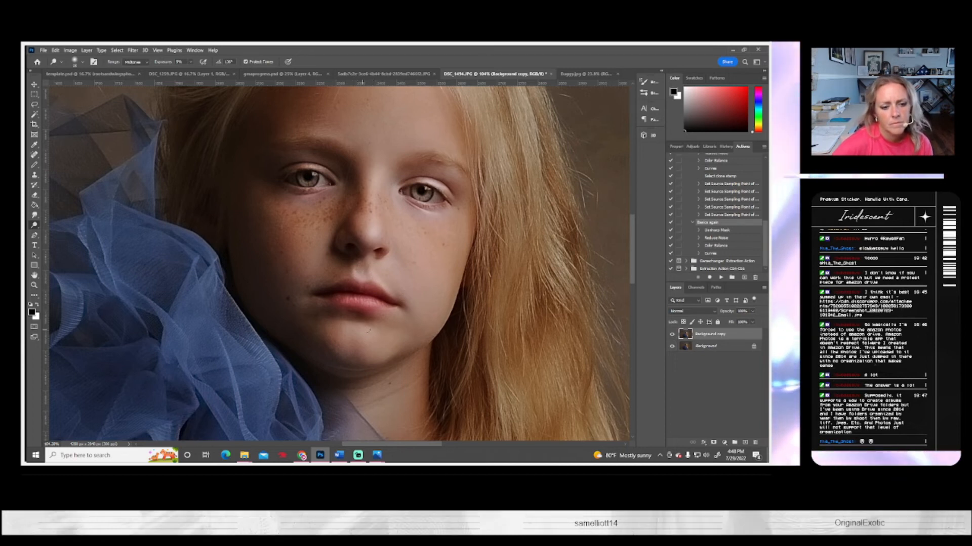
click(82, 62)
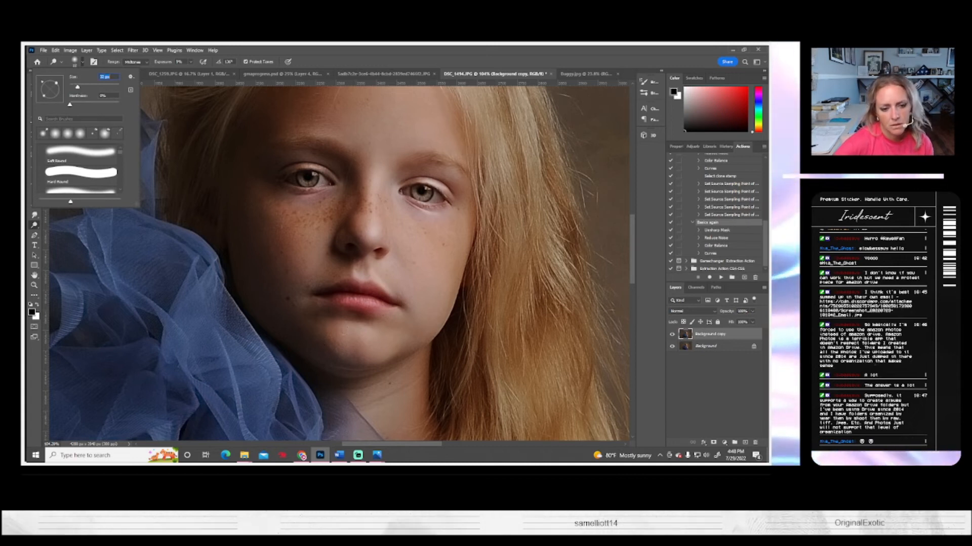
click(366, 336)
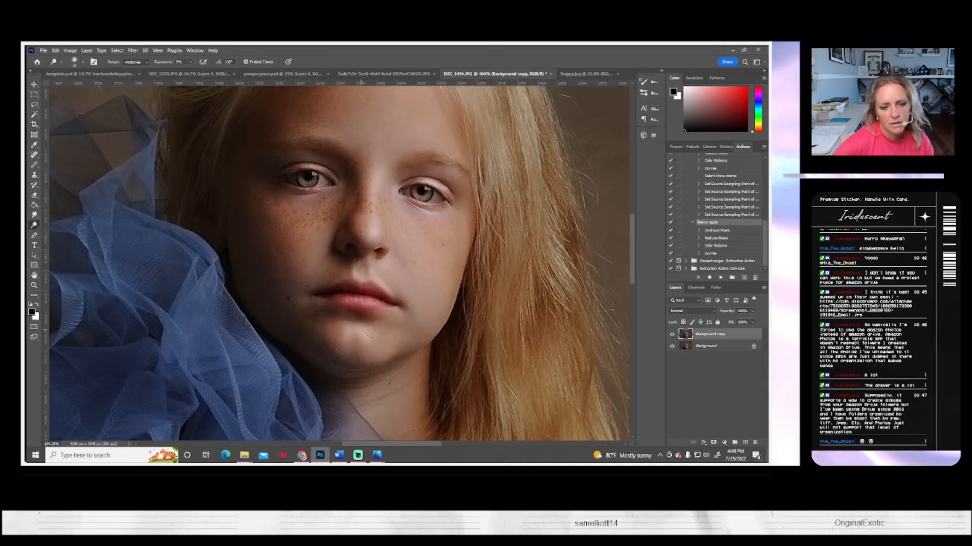
scroll(449, 298, down, 2)
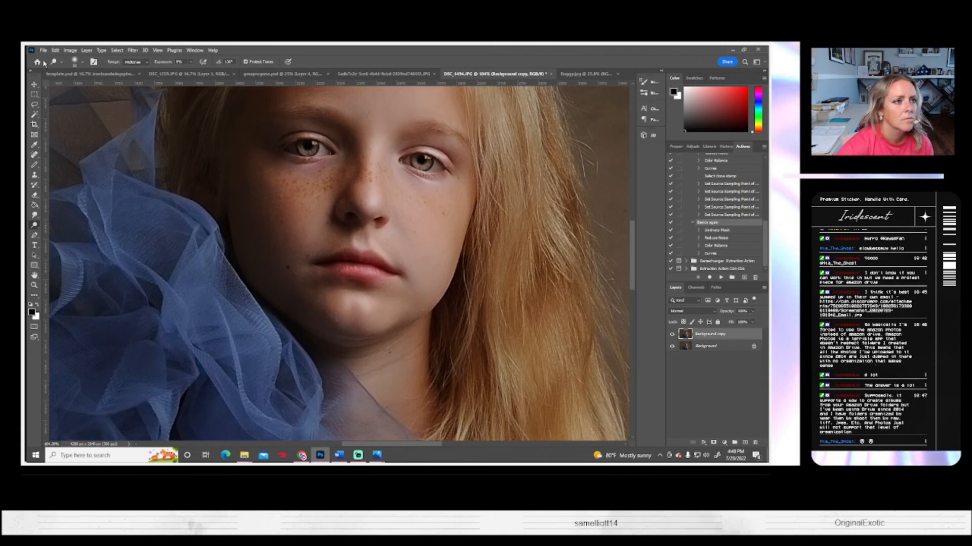
- Dodge the skin highlights on the cheeks and forehead with a medium soft brush
click(84, 62)
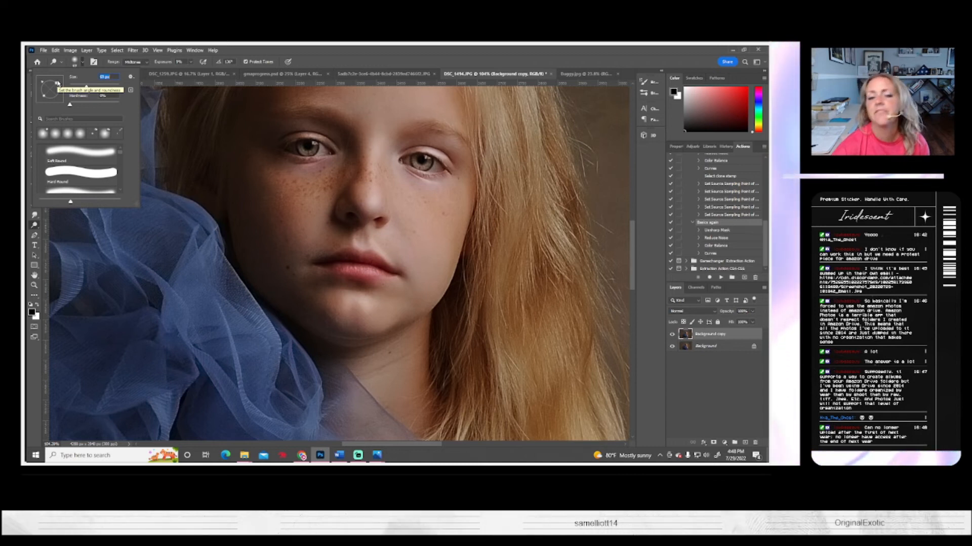
click(409, 197)
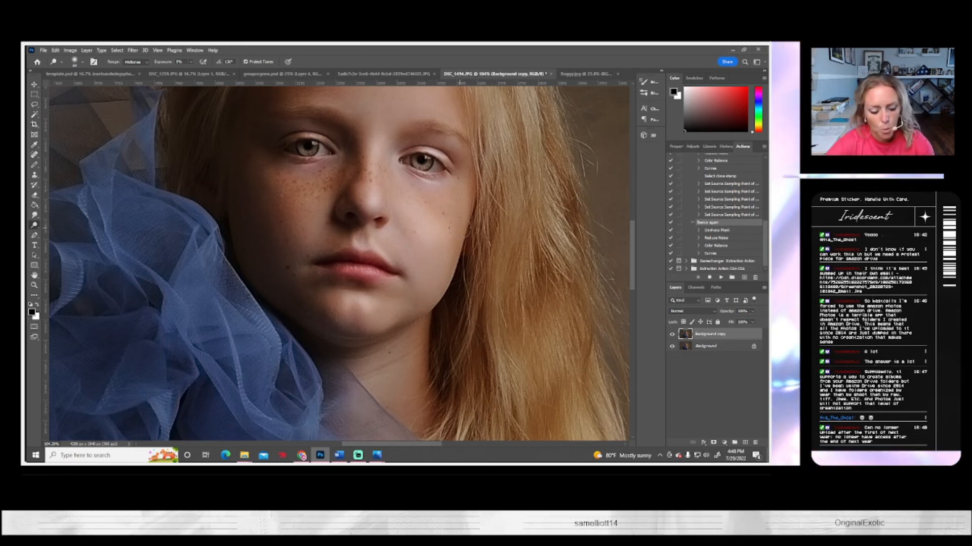
key(ctrl)
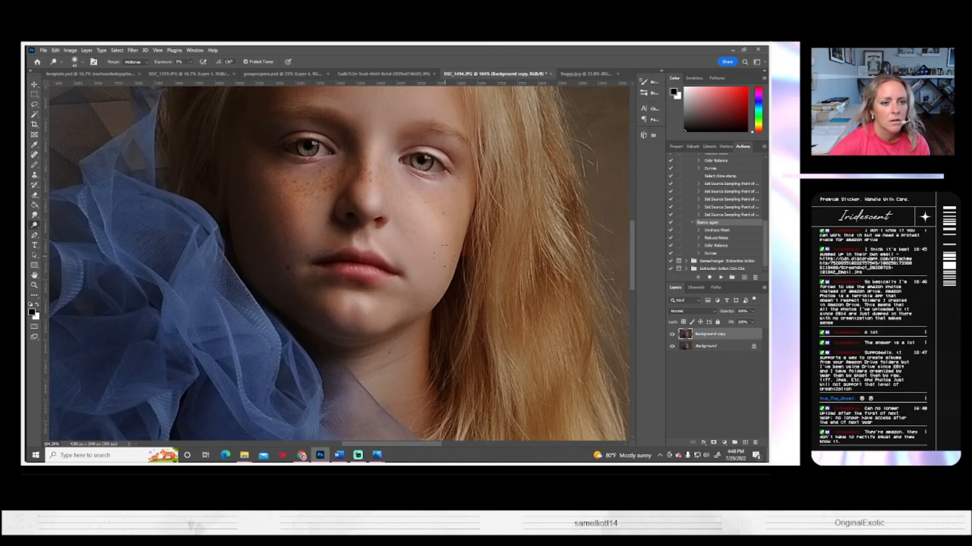
drag(389, 208, 369, 279)
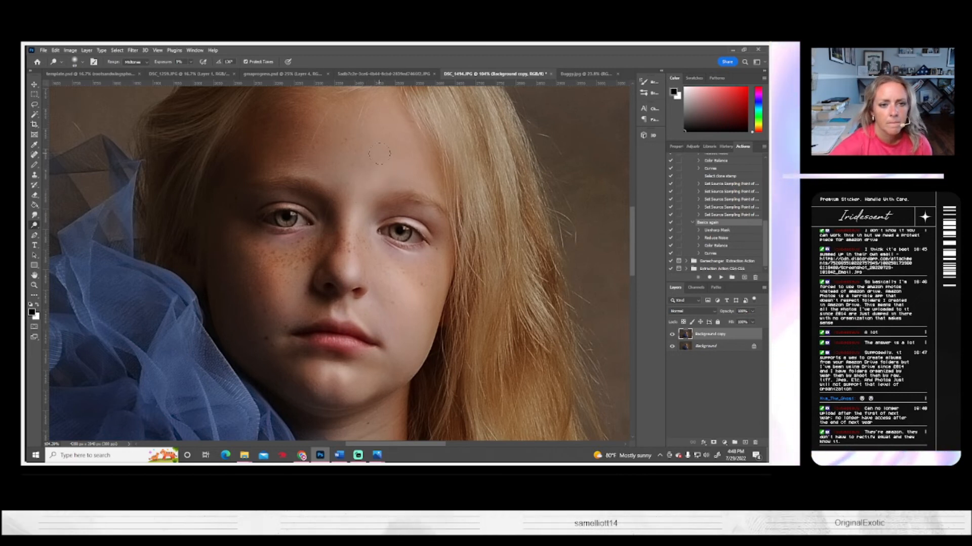
mouse_move(421, 228)
mouse_down()
mouse_move(369, 279)
mouse_move(319, 304)
mouse_up()
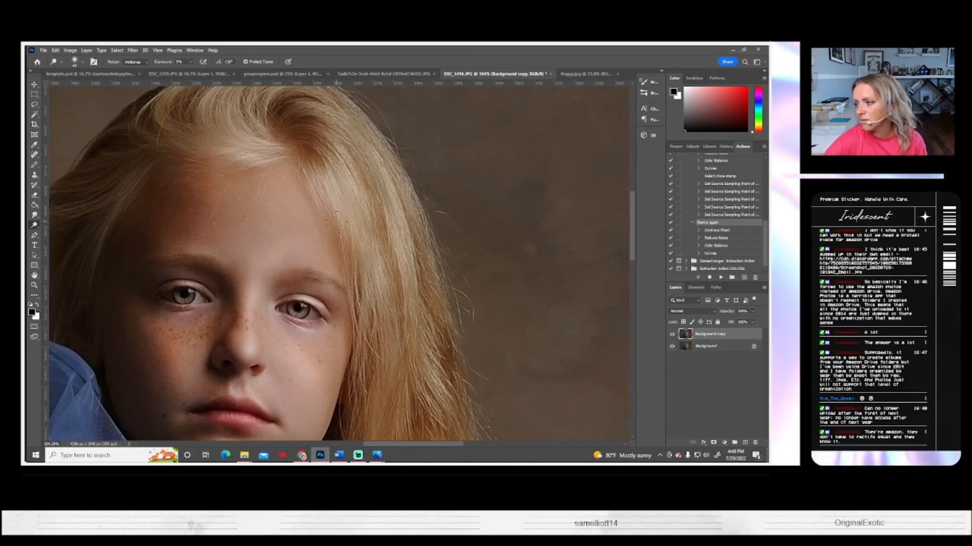
drag(297, 332, 389, 218)
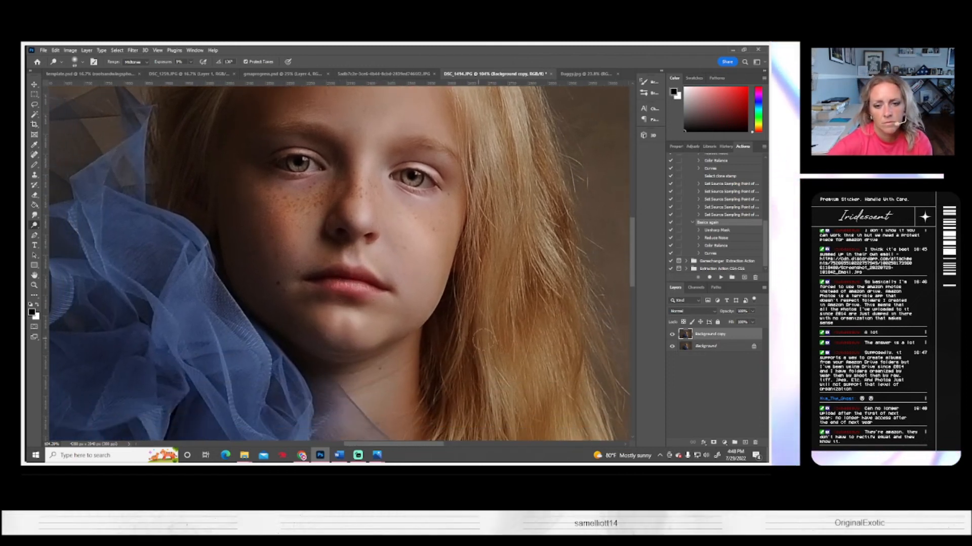
- Dodge the long hair beside the face with an enlarged soft brush and check the whole portrait
click(81, 61)
click(92, 87)
click(492, 309)
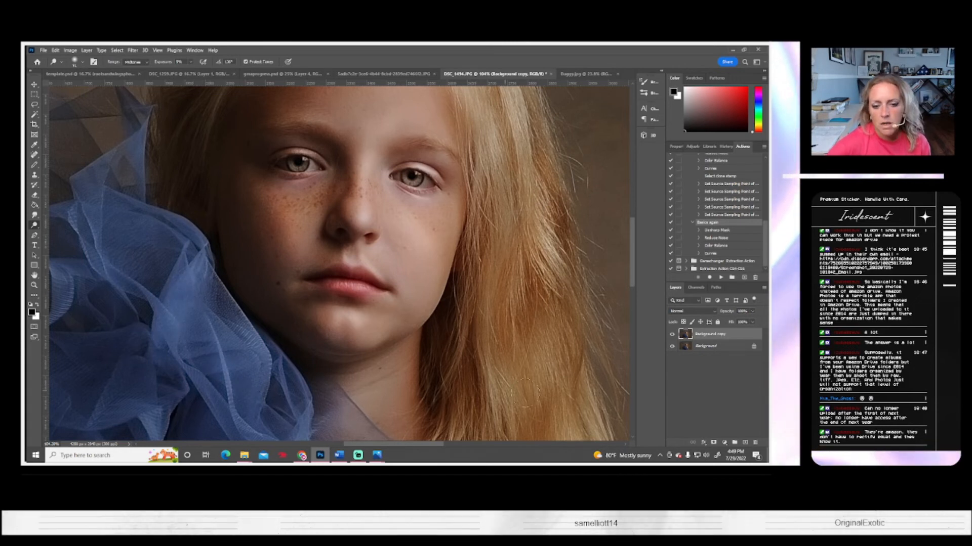
drag(499, 390, 440, 250)
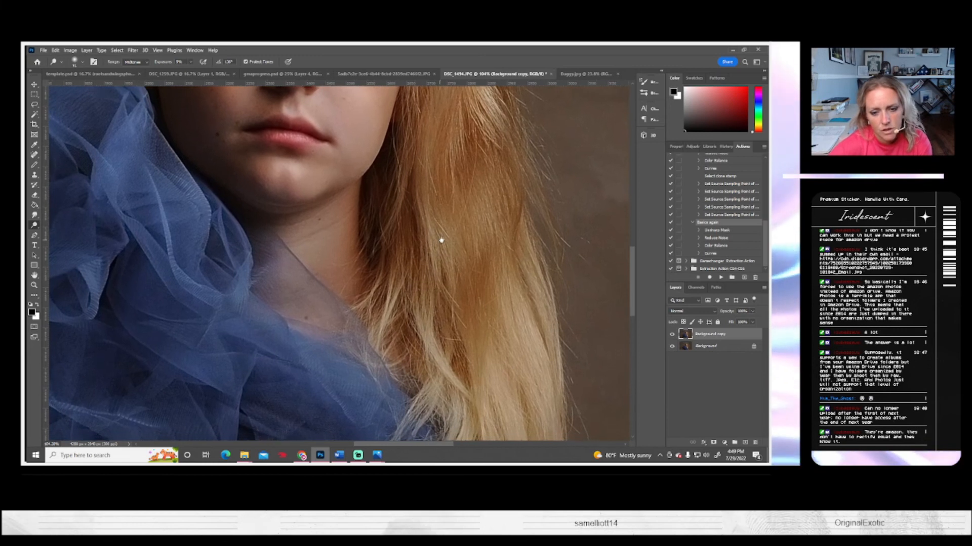
click(34, 285)
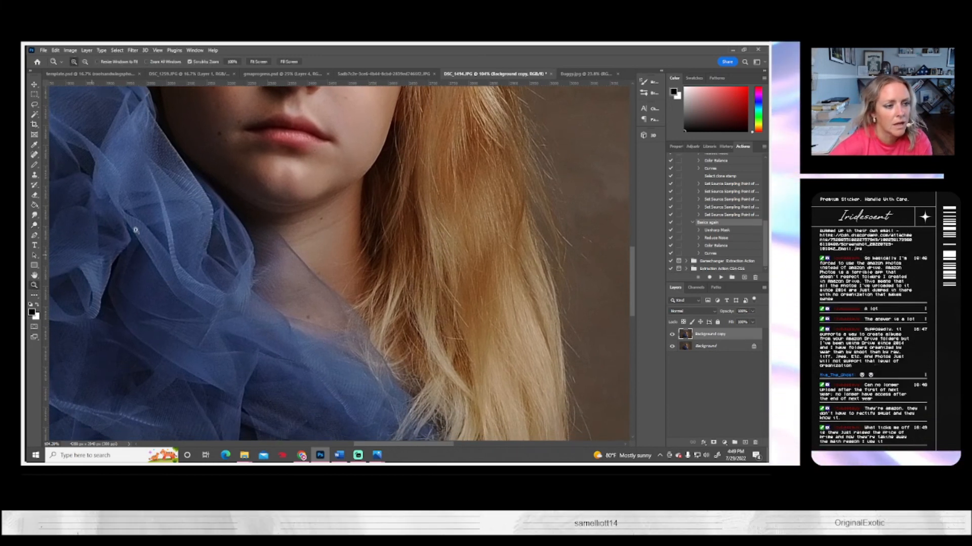
click(258, 62)
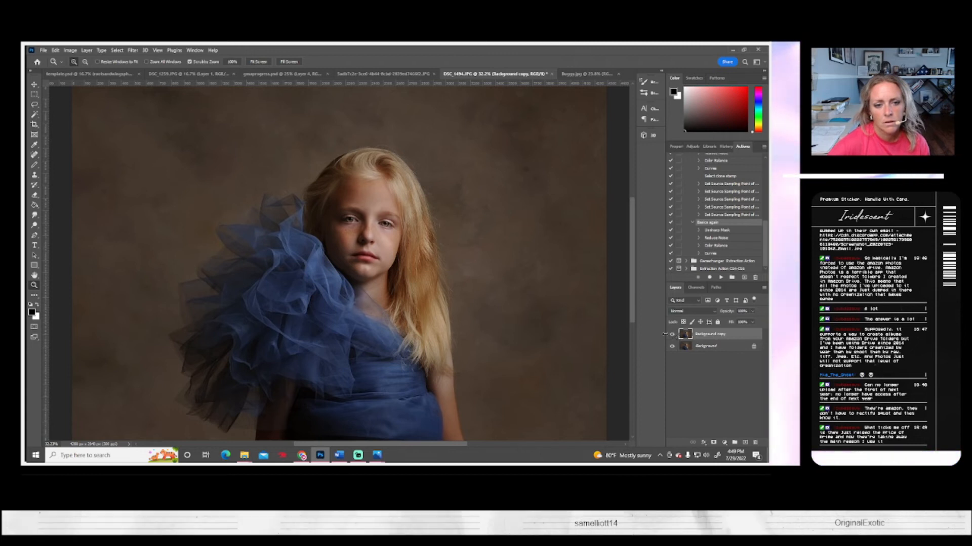
click(33, 226)
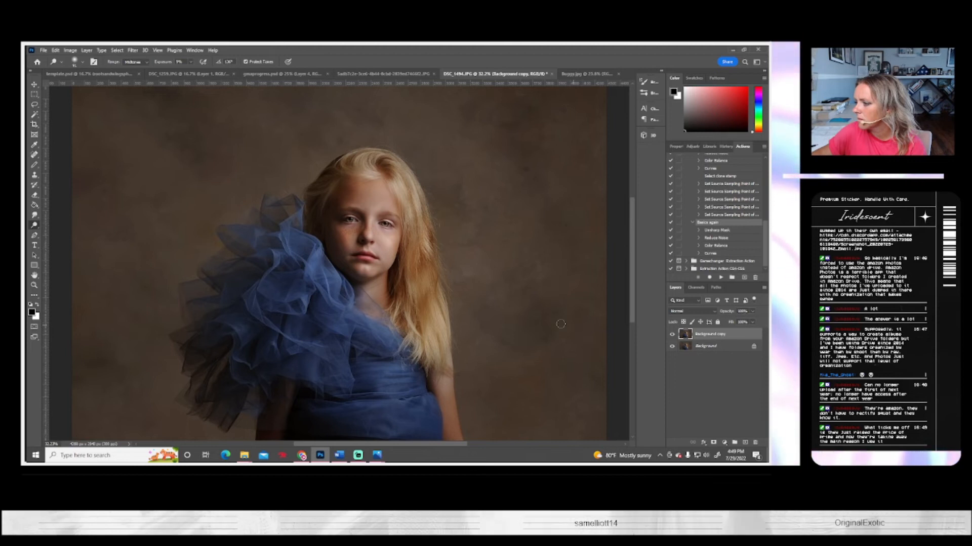
- Duplicate the Background and the dodged Background copy layers, and hide the original Background copy
right_click(706, 348)
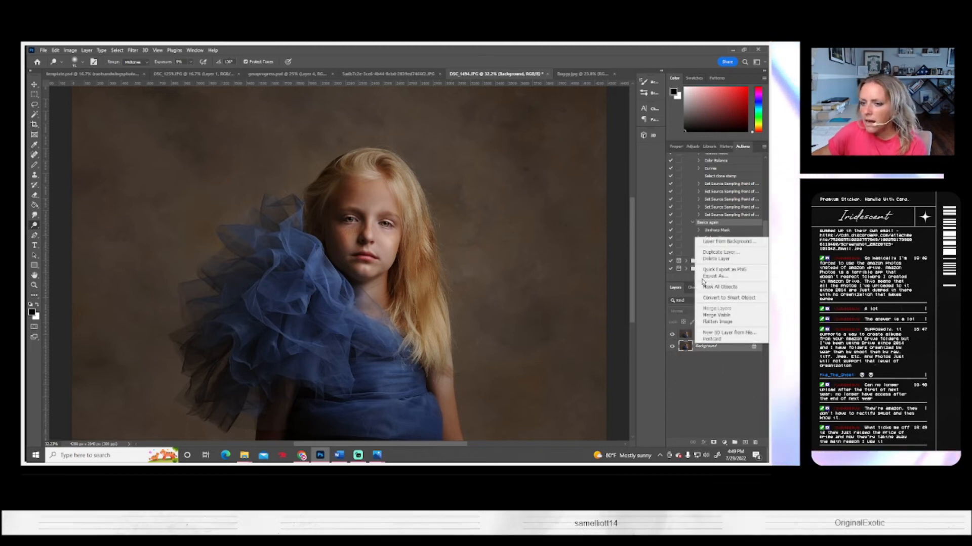
click(718, 252)
click(461, 160)
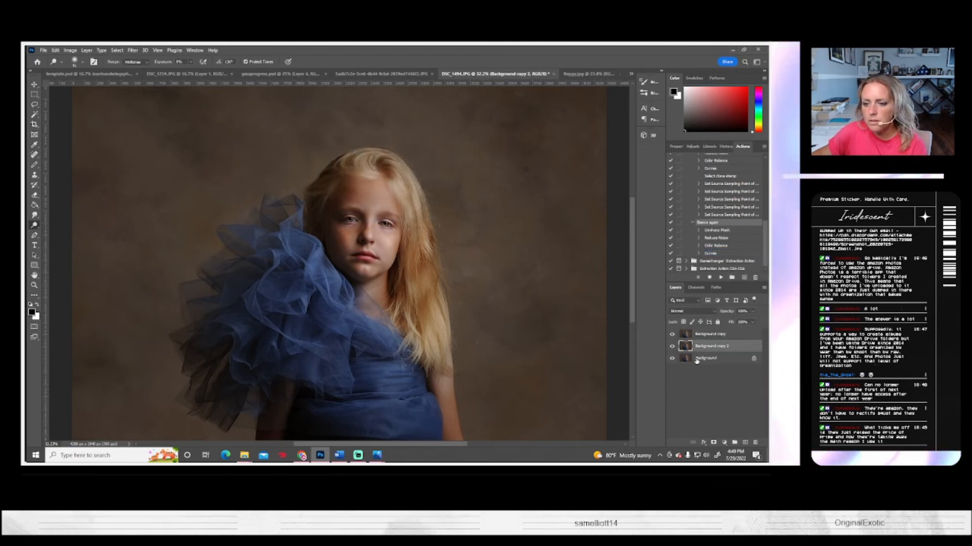
right_click(703, 334)
click(622, 151)
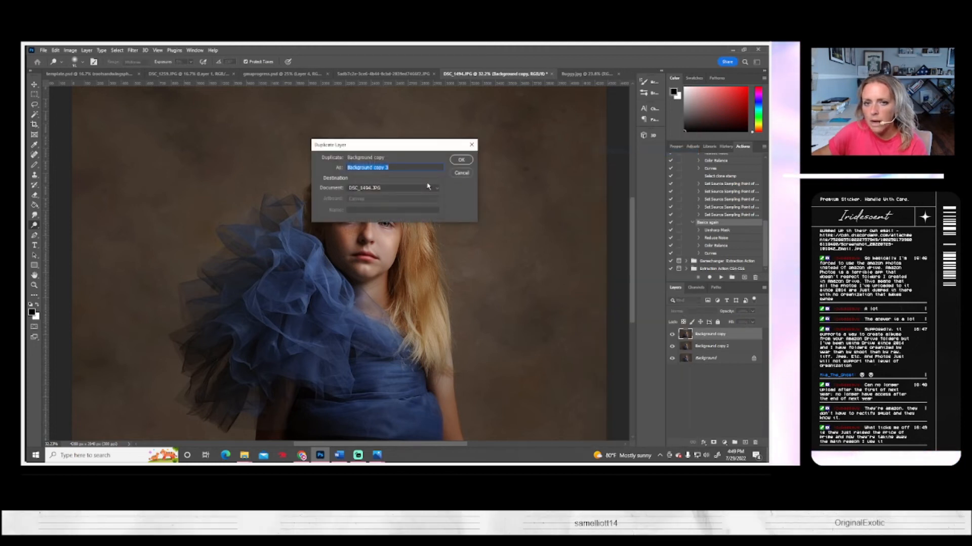
click(470, 162)
click(672, 346)
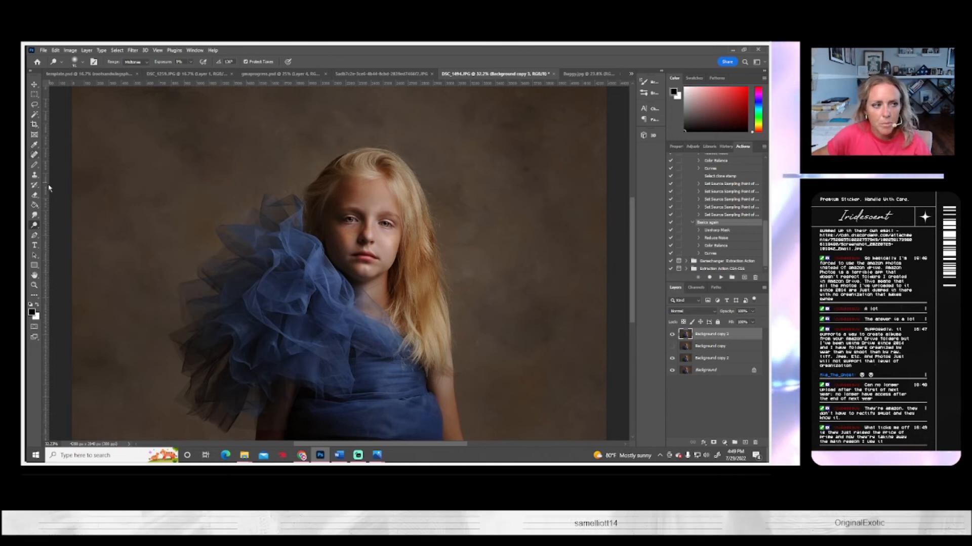
- Soften the dodging on the face by erasing the top layer with a reduced soft Eraser at 40% opacity
click(35, 196)
click(82, 62)
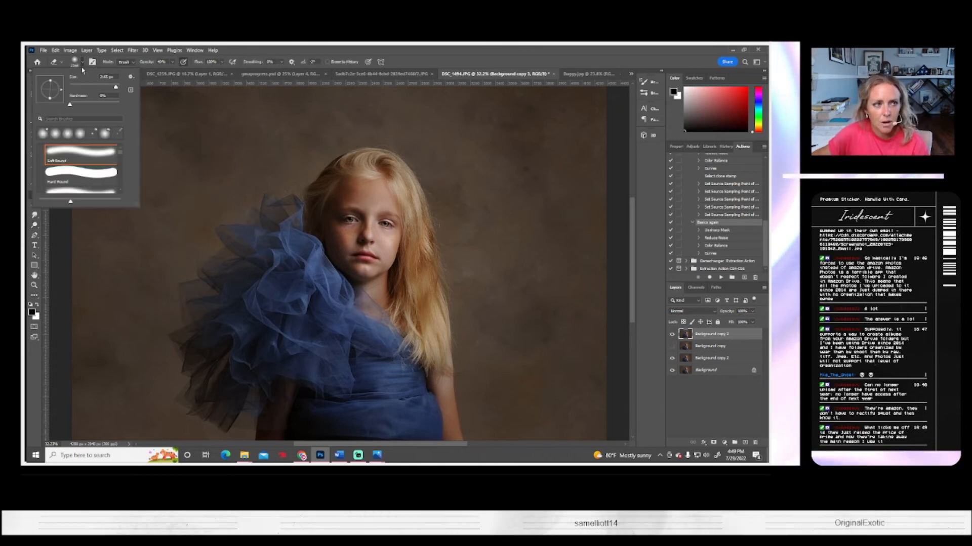
click(88, 88)
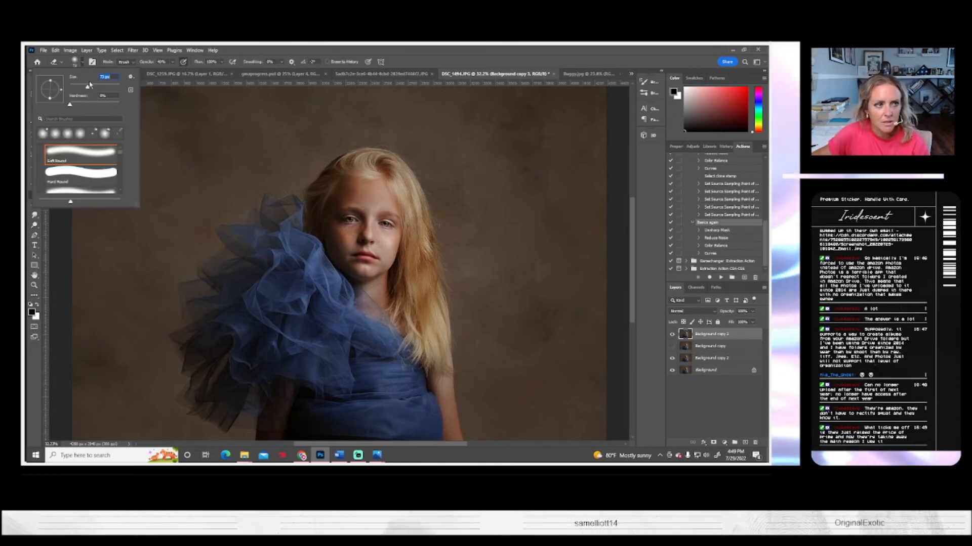
drag(88, 87, 99, 87)
click(388, 246)
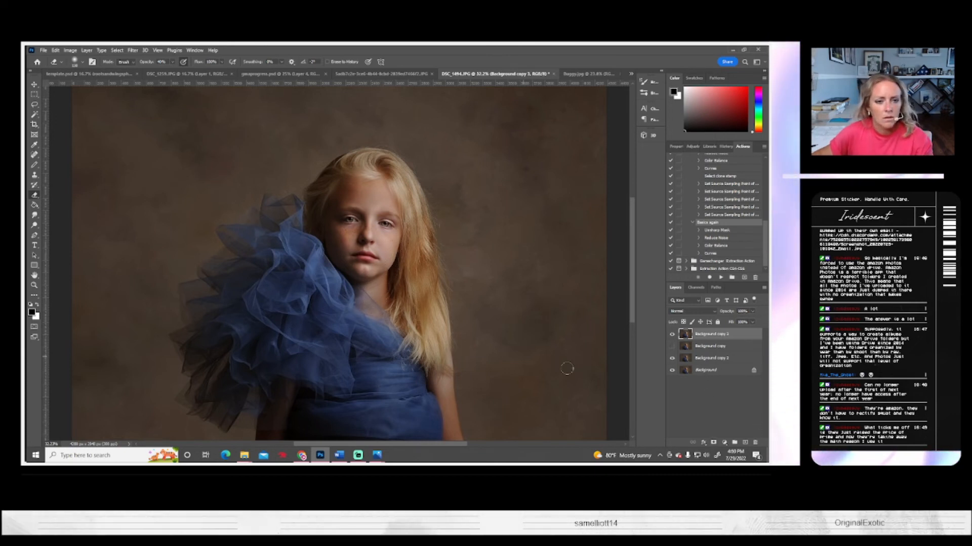
- Flatten the image, discarding the hidden layer, and duplicate the resulting Background layer
click(87, 50)
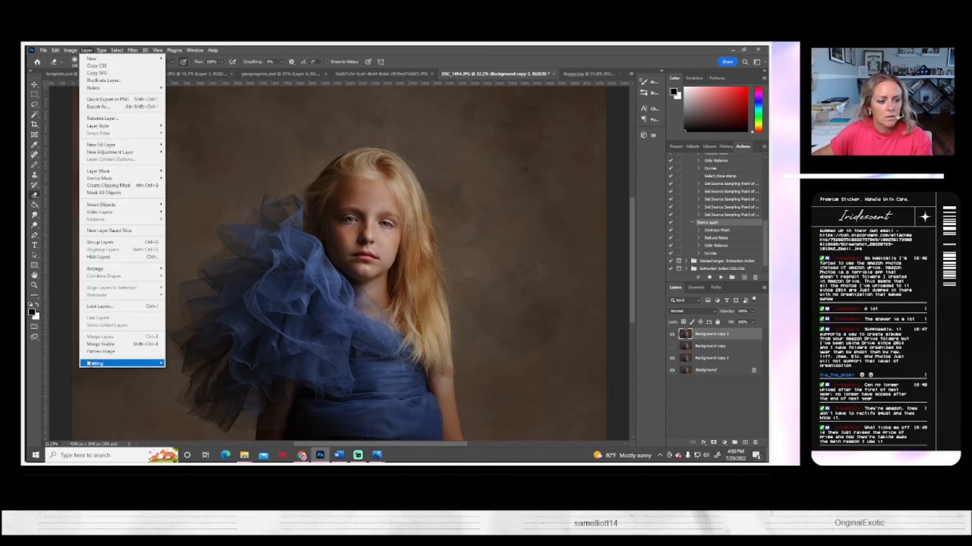
click(101, 352)
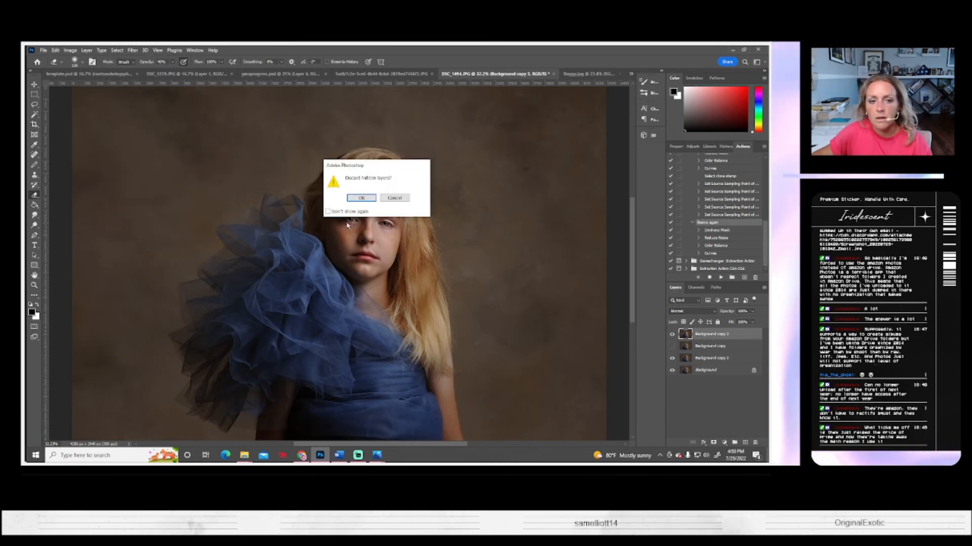
click(361, 198)
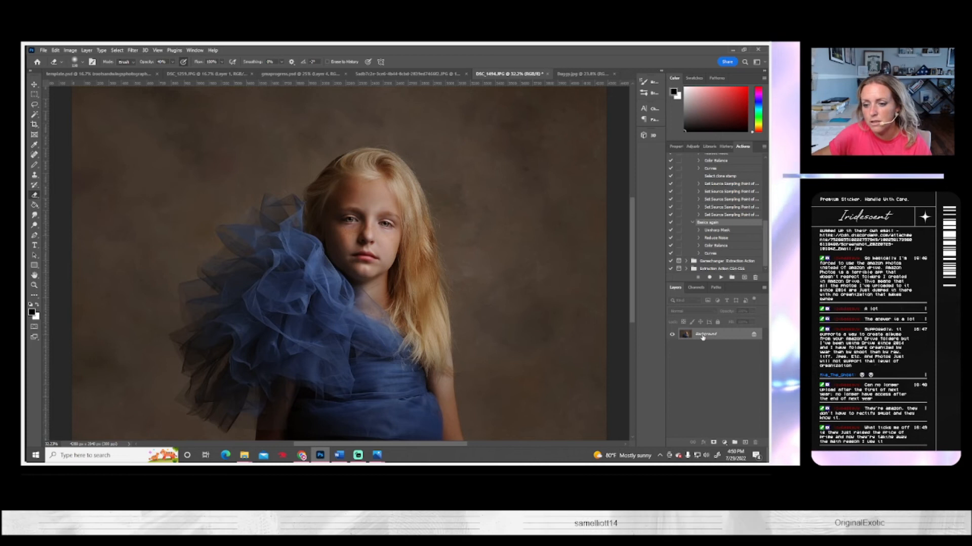
right_click(700, 334)
click(711, 349)
click(459, 160)
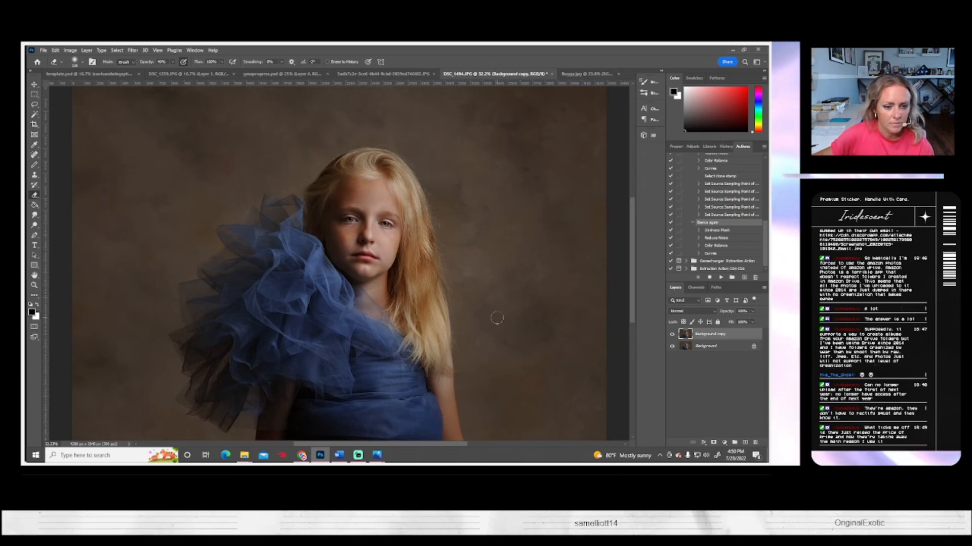
- Dodge the midtones of the blue tulle ruffles and bodice with a large soft brush
scroll(518, 319, down, 2)
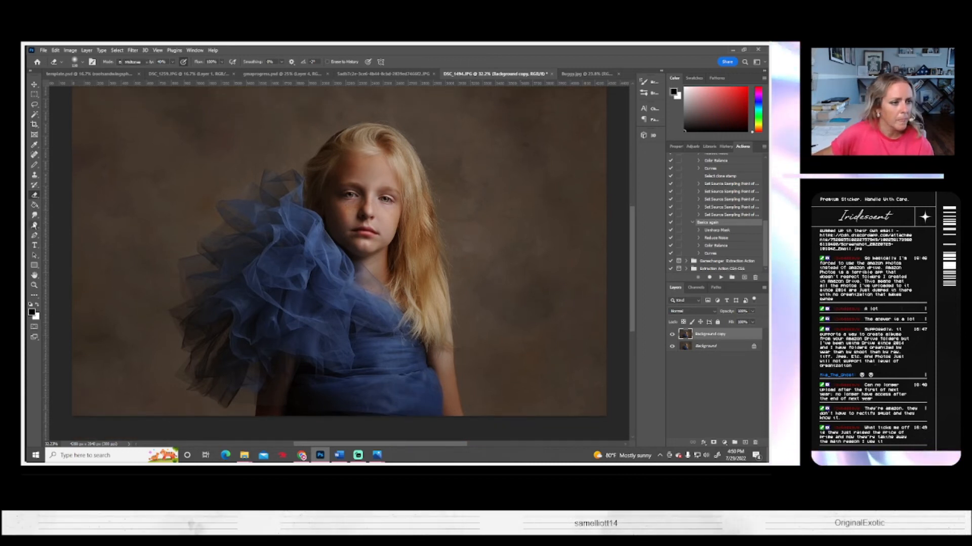
click(34, 226)
click(82, 62)
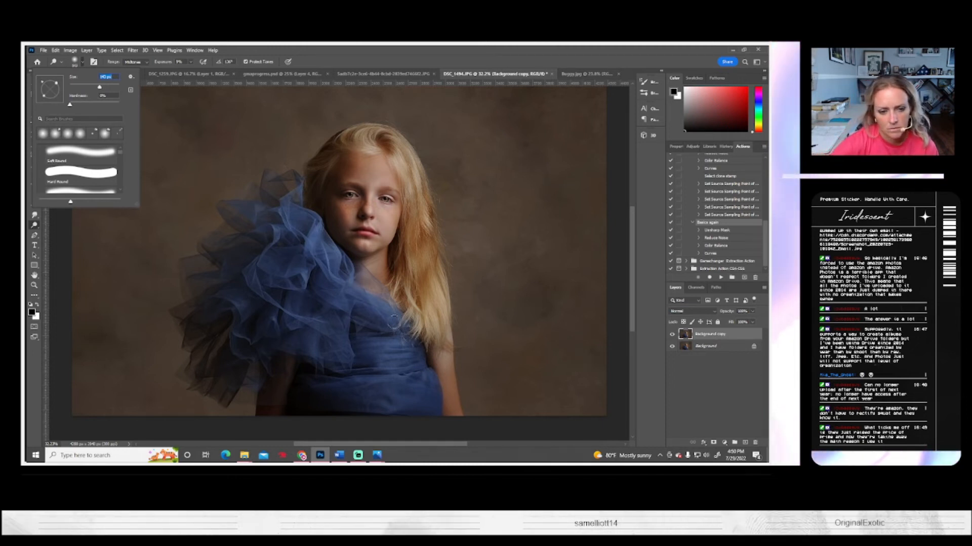
key(Return)
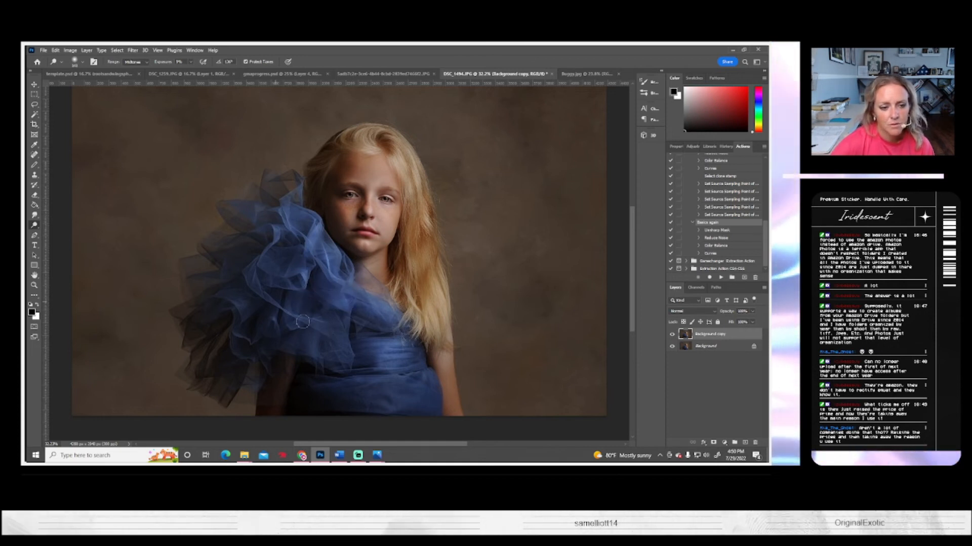
right_click(265, 295)
click(334, 219)
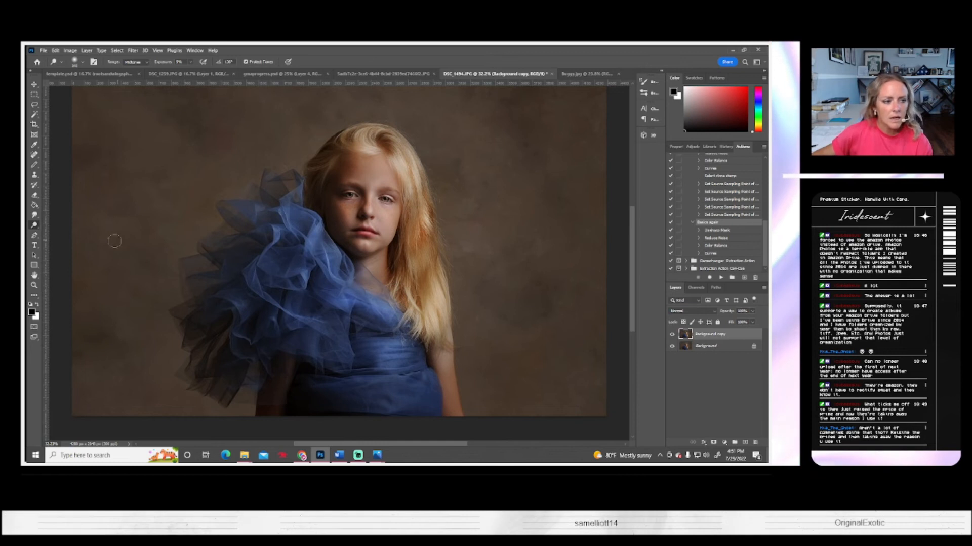
- Burn the midtones around the nostril, under the eye and along the upper lip with a small Burn brush
click(34, 285)
drag(327, 216, 362, 205)
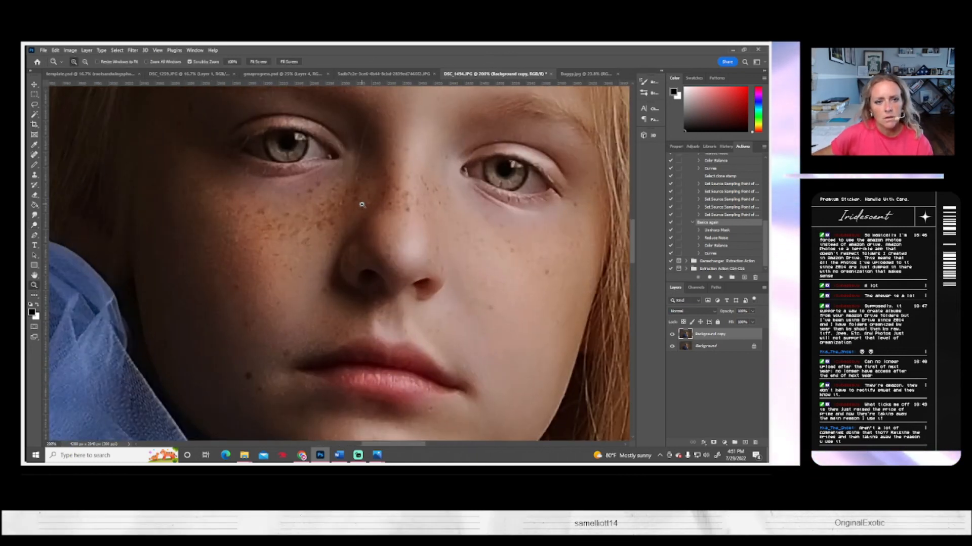
click(34, 225)
click(62, 232)
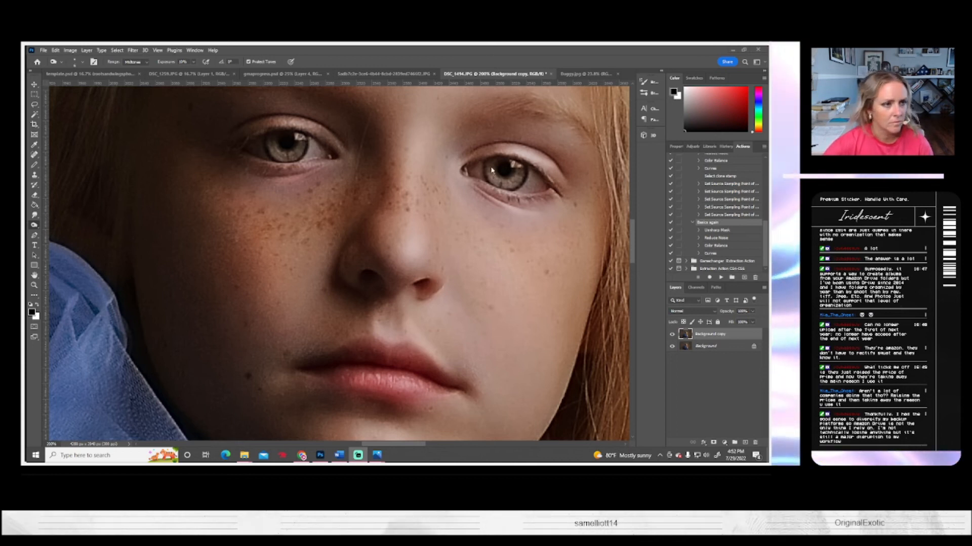
click(416, 284)
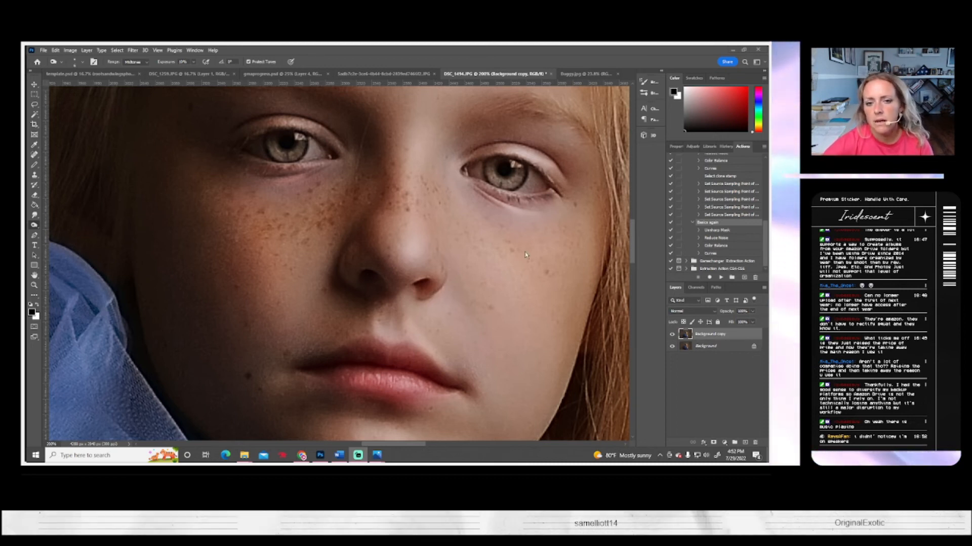
click(525, 207)
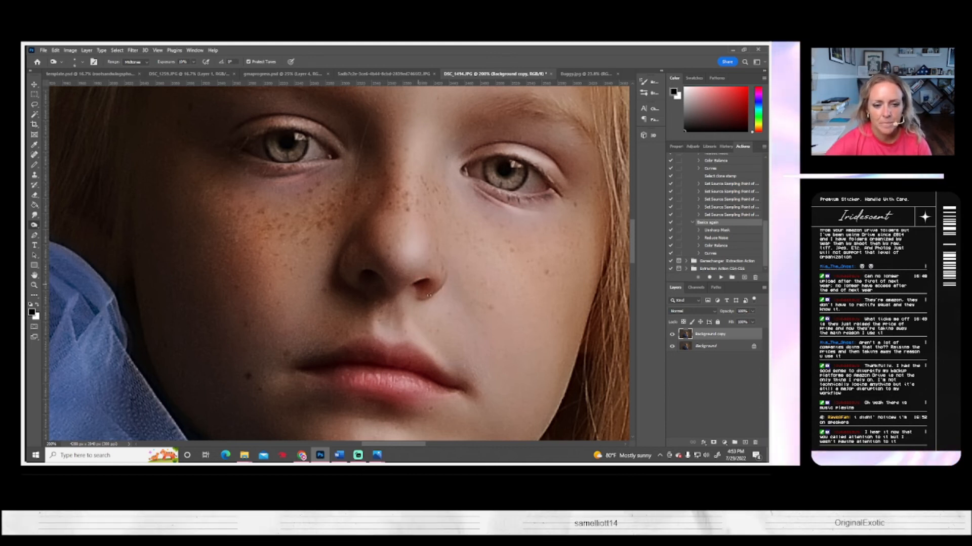
click(76, 62)
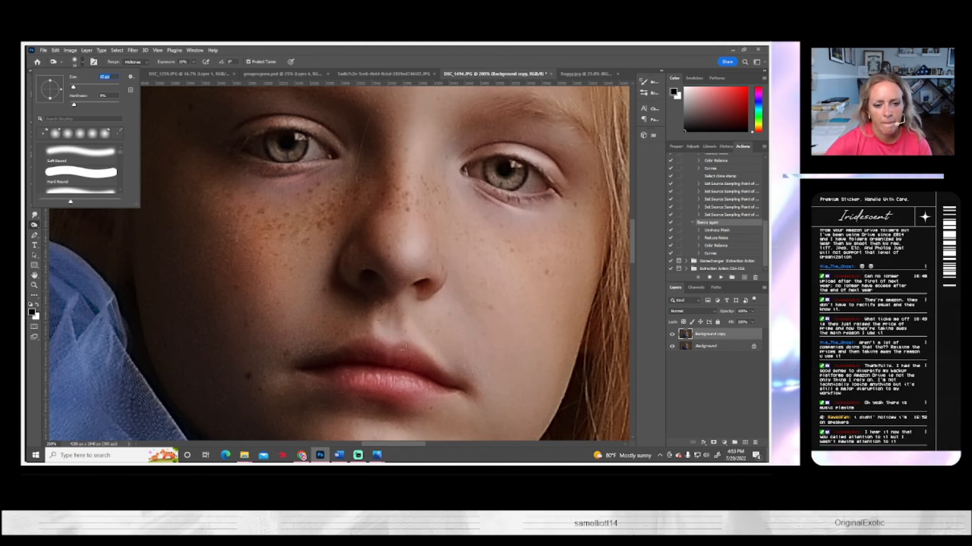
click(392, 336)
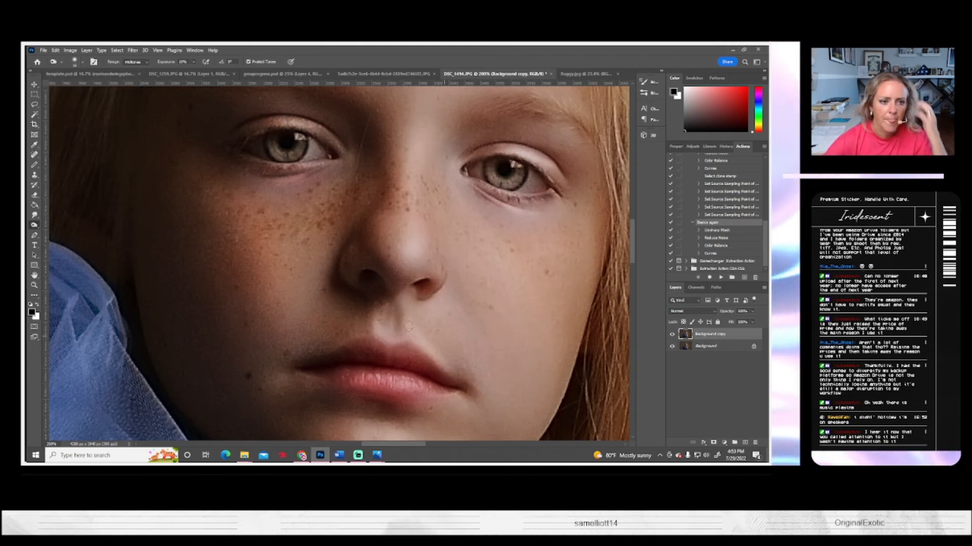
- Darken individual freckles on the cheeks and nose with the Burn tool, adjusting its tiny brush to freckle size
click(80, 62)
drag(73, 87, 70, 87)
alt+click(263, 212)
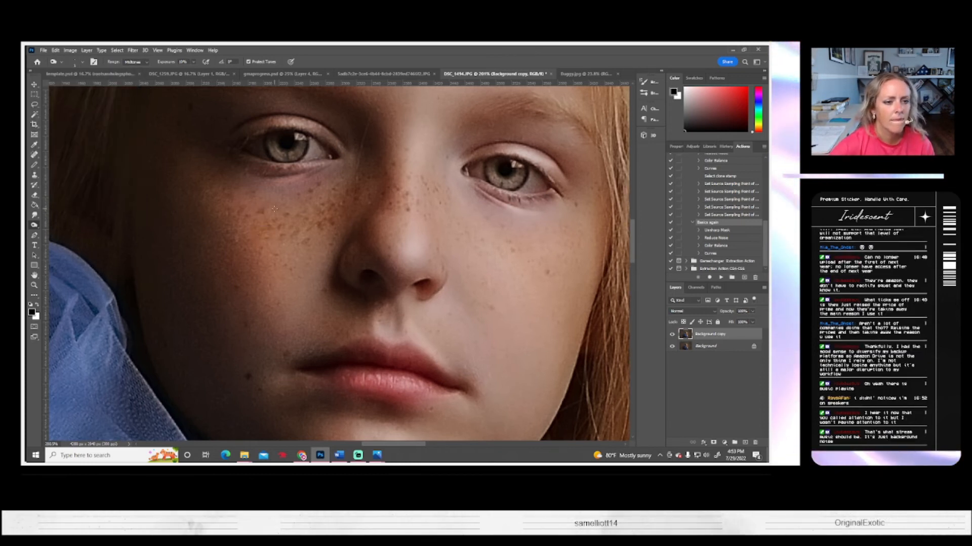
click(81, 62)
drag(70, 87, 72, 86)
click(263, 214)
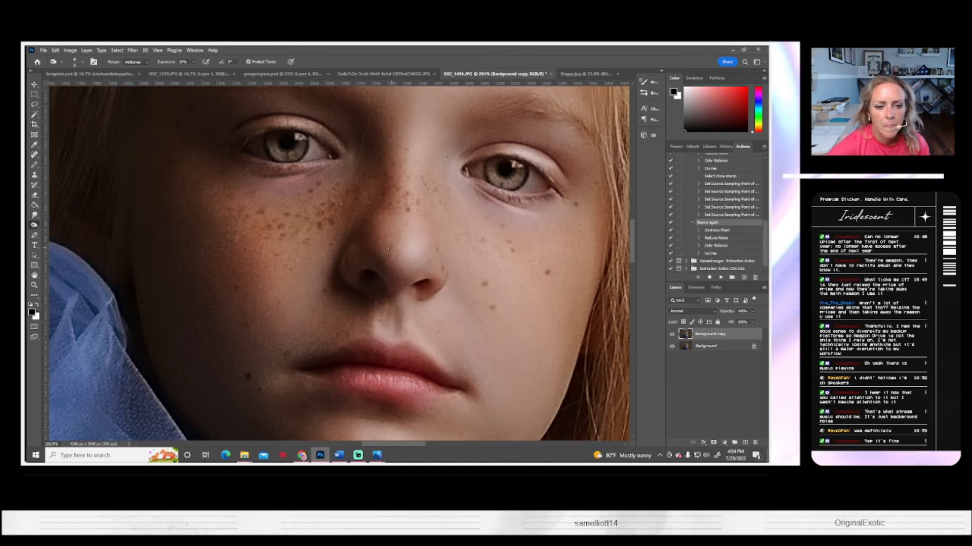
drag(420, 198, 424, 198)
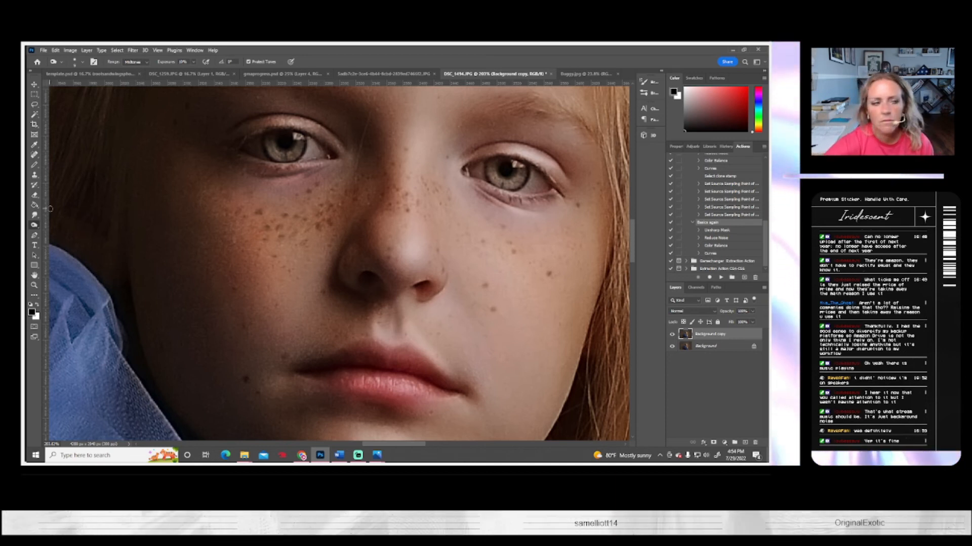
- Brighten the irises of both eyes with the Dodge tool and a small soft brush
scroll(141, 240, right, 1)
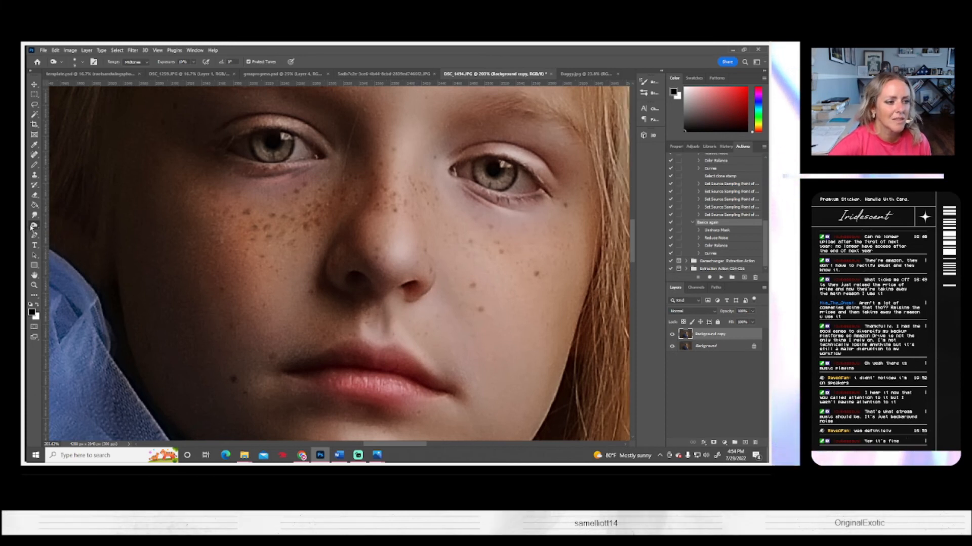
right_click(34, 225)
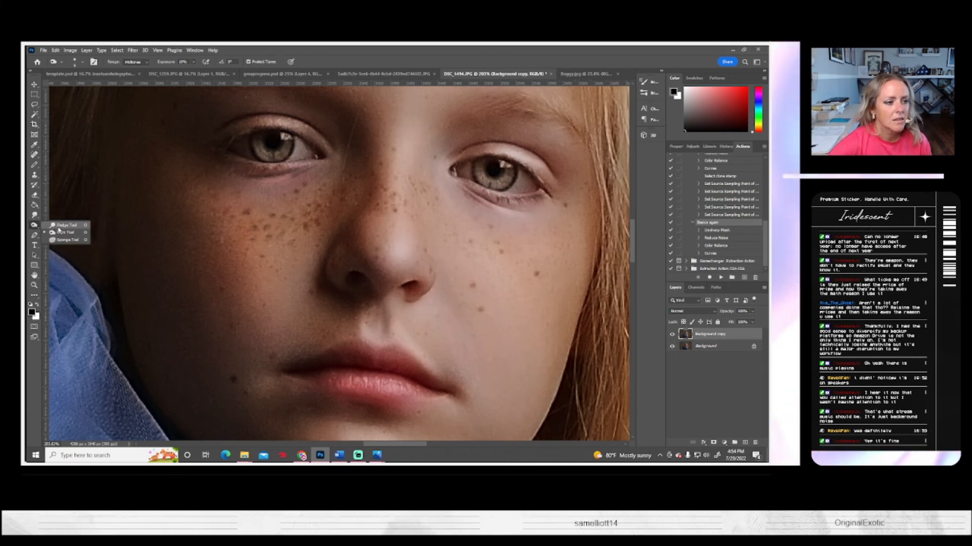
click(64, 232)
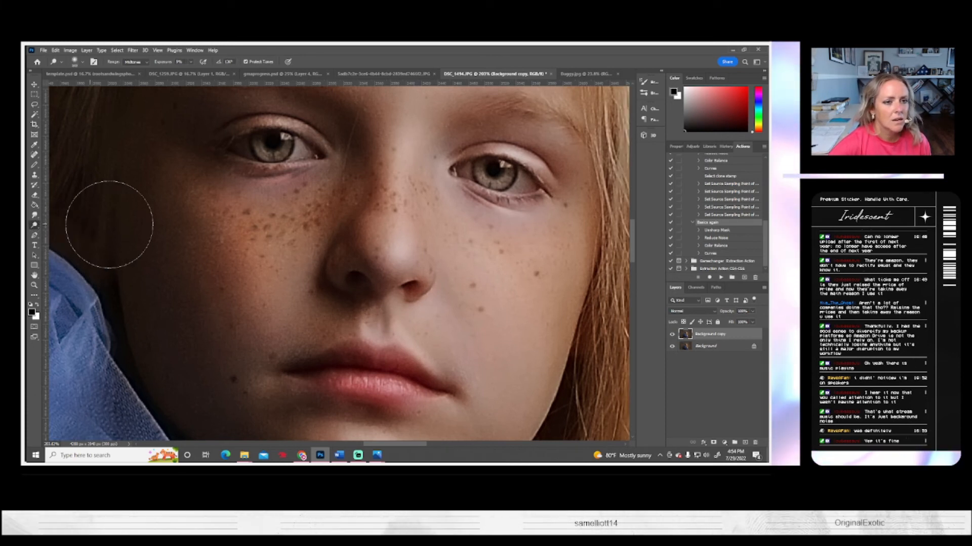
click(73, 61)
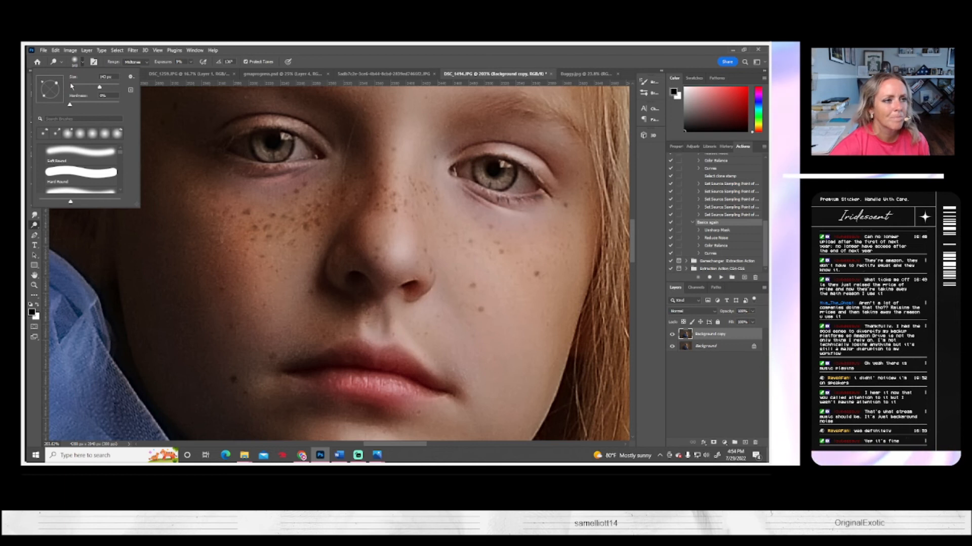
click(265, 150)
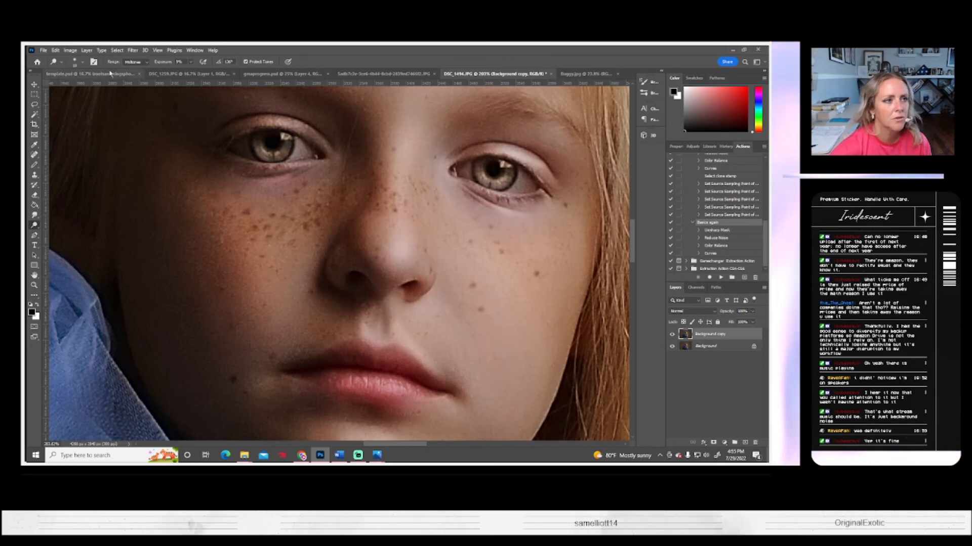
click(81, 64)
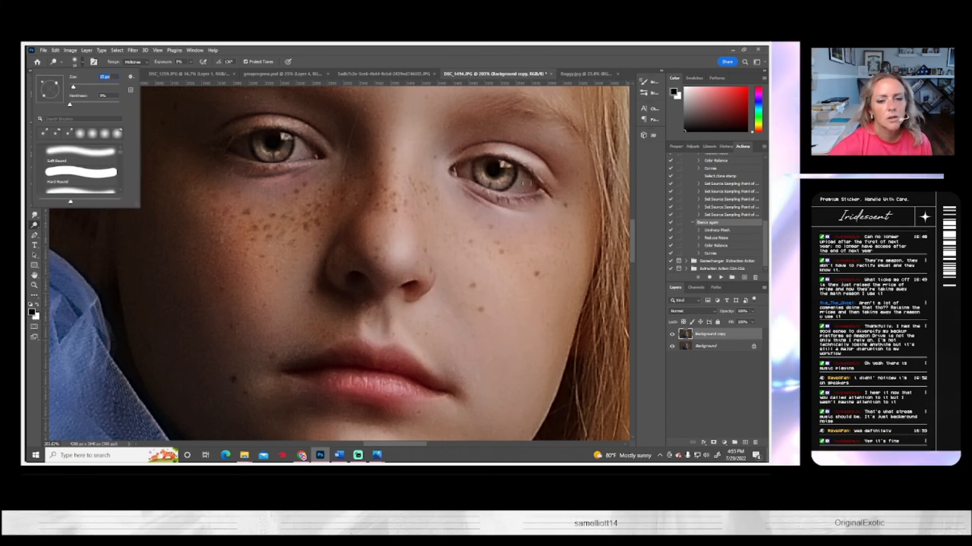
click(512, 187)
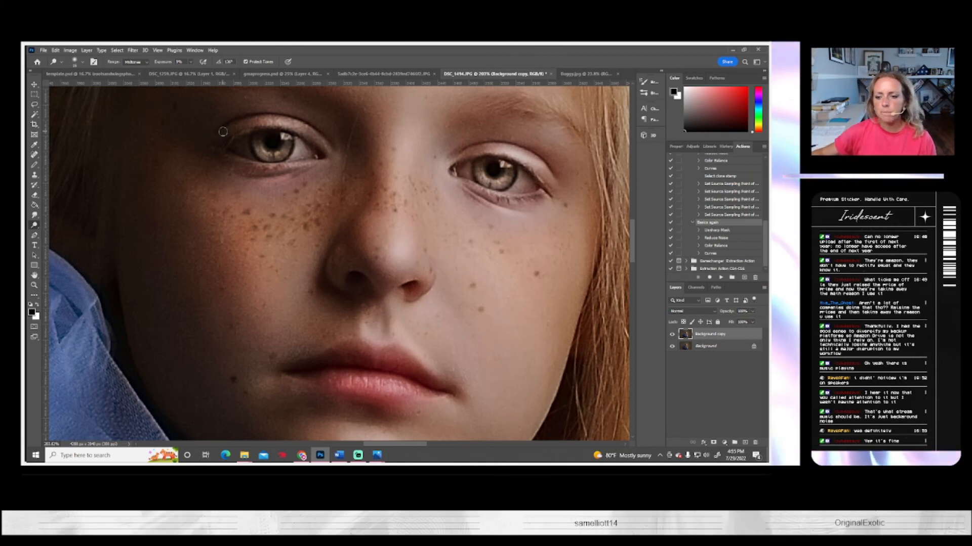
- Duplicate the Background copy layer under the default name
right_click(702, 339)
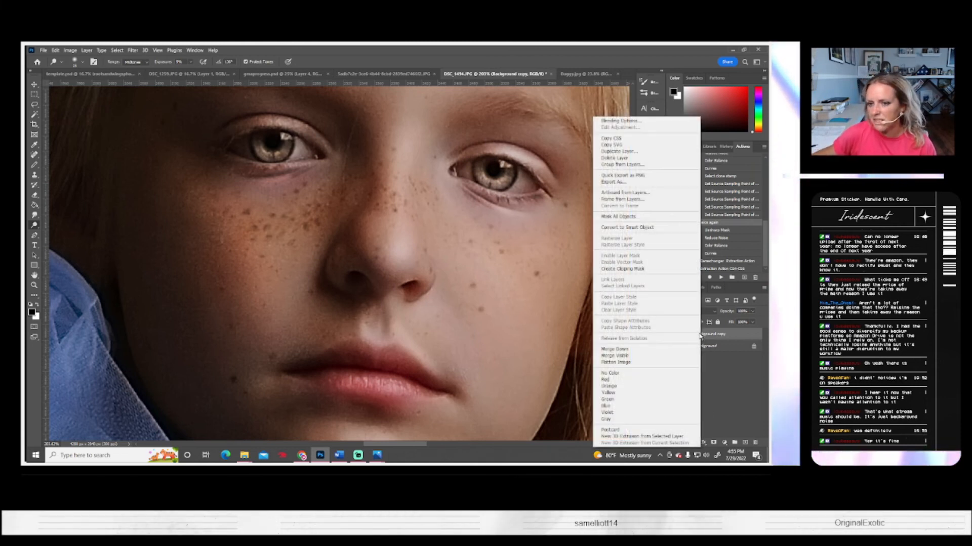
click(618, 151)
click(458, 166)
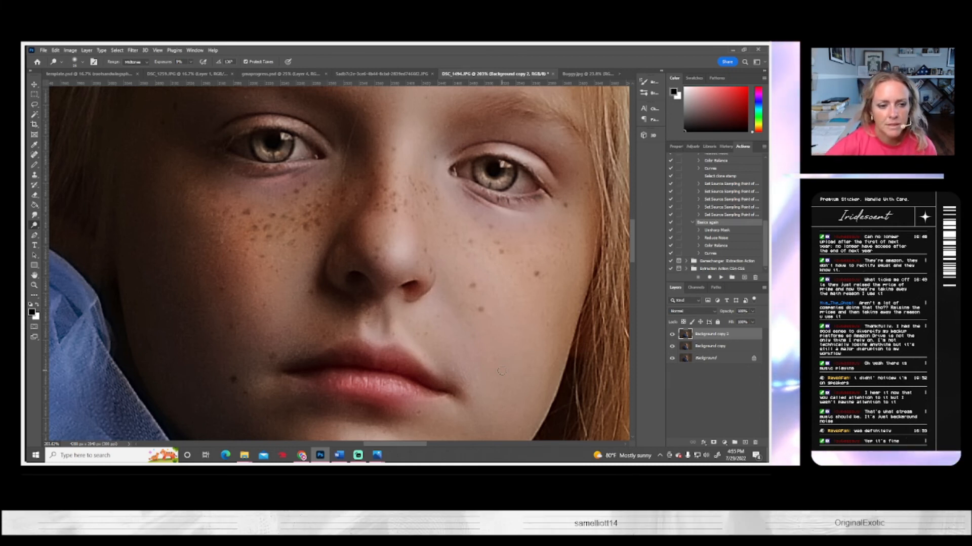
- Smooth the skin around the nose, mouth and shaded cheek on the new top layer with a soft Smudge brush
click(35, 216)
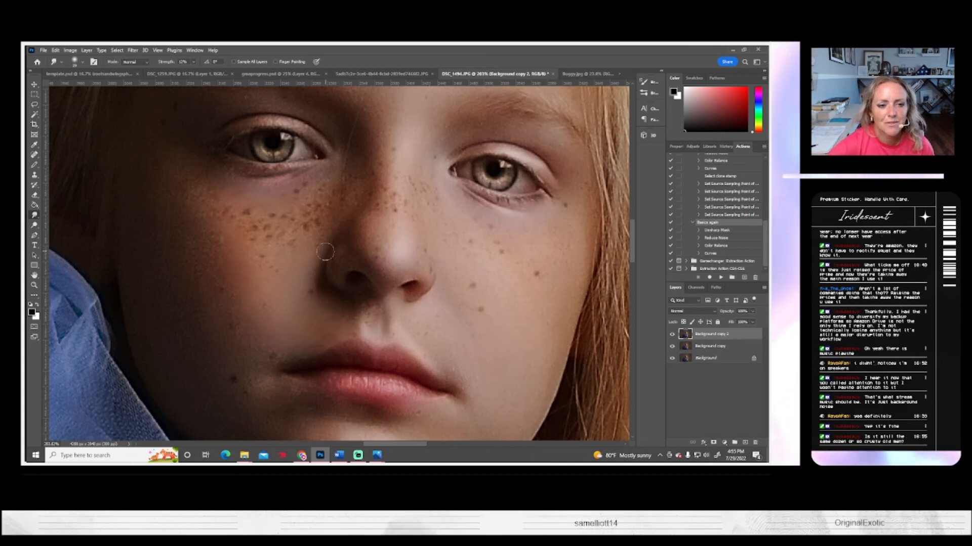
drag(334, 236, 333, 250)
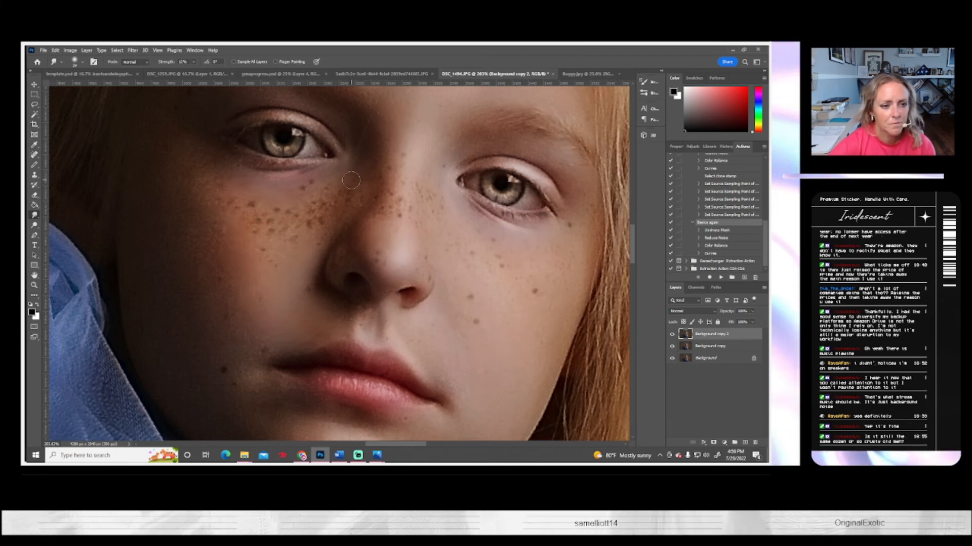
drag(256, 282, 328, 284)
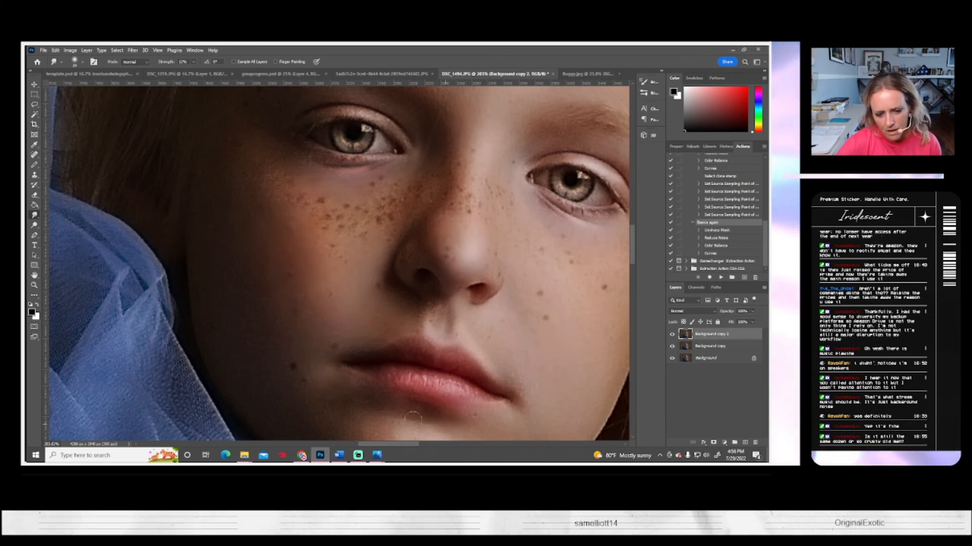
mouse_move(385, 419)
mouse_down()
mouse_move(366, 342)
mouse_move(348, 335)
mouse_up()
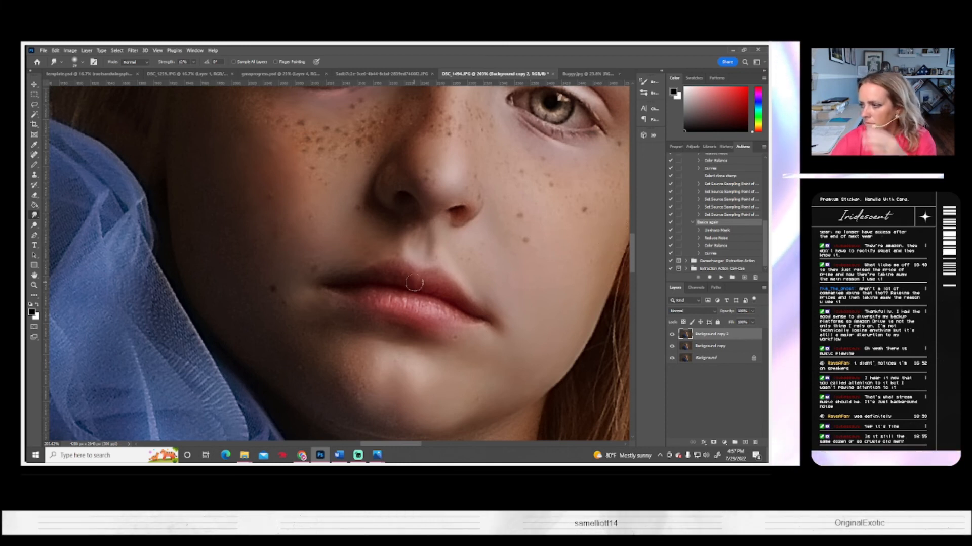
drag(291, 304, 373, 369)
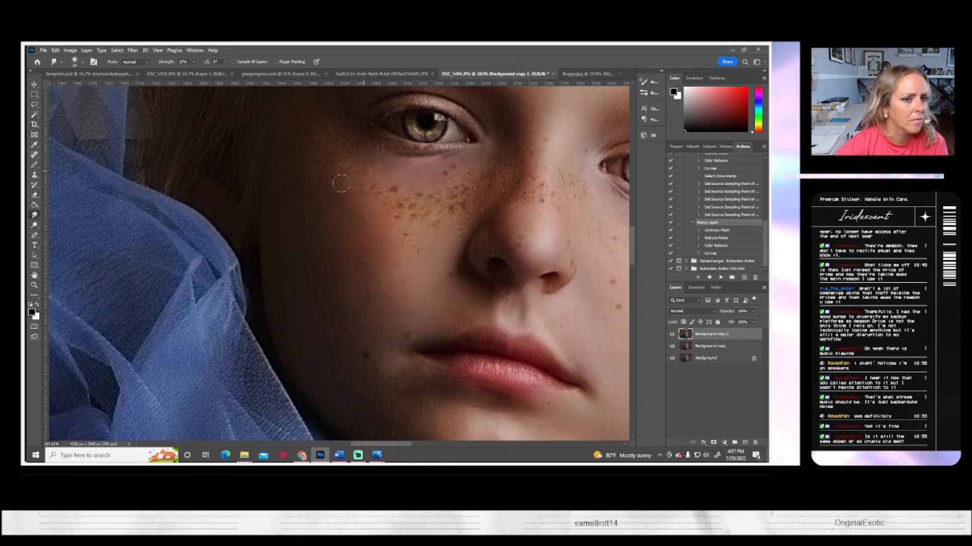
drag(303, 266, 330, 320)
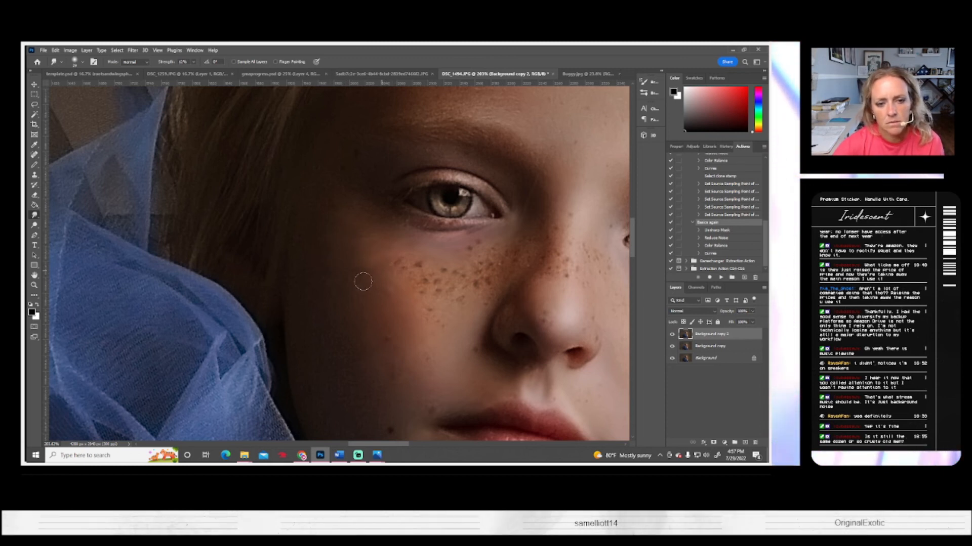
- Smudge the skin between the freckles on the shaded cheek with a smaller soft brush
click(82, 63)
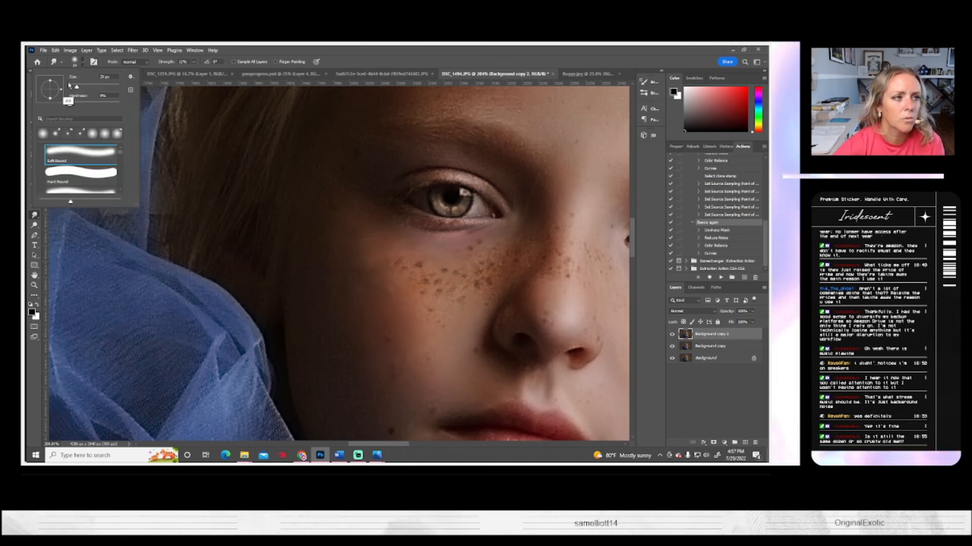
click(409, 256)
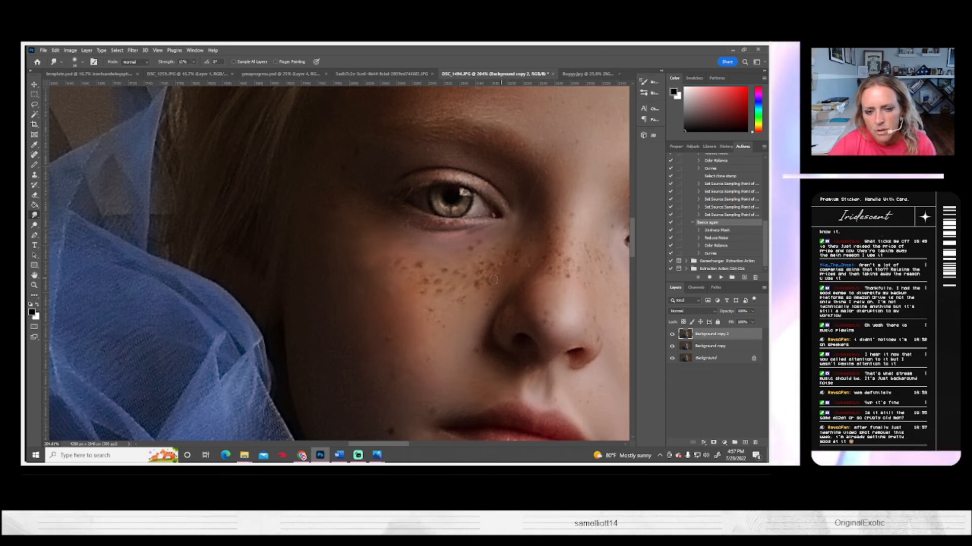
- Burn the freckles beneath the shaded eye again with a very fine Burn brush
scroll(388, 239, up, 1)
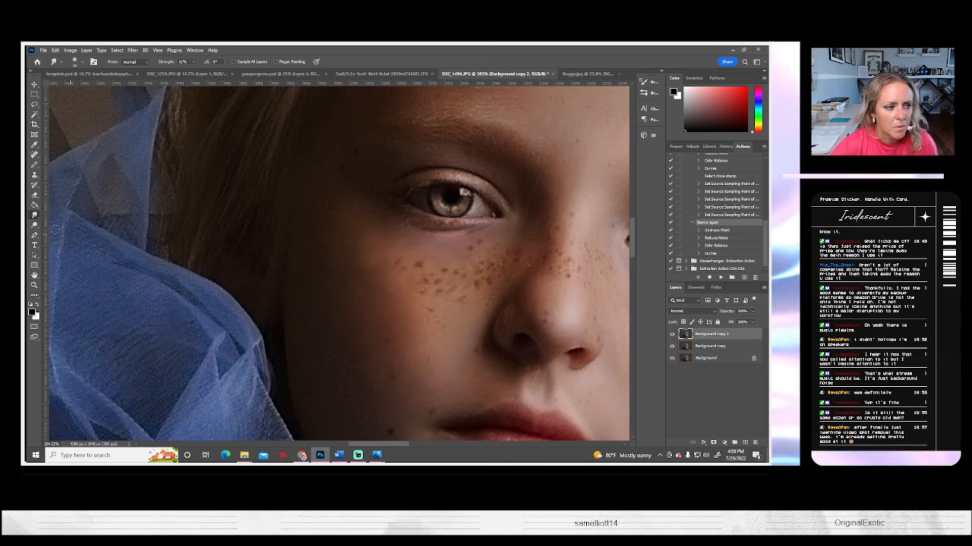
click(34, 226)
click(62, 233)
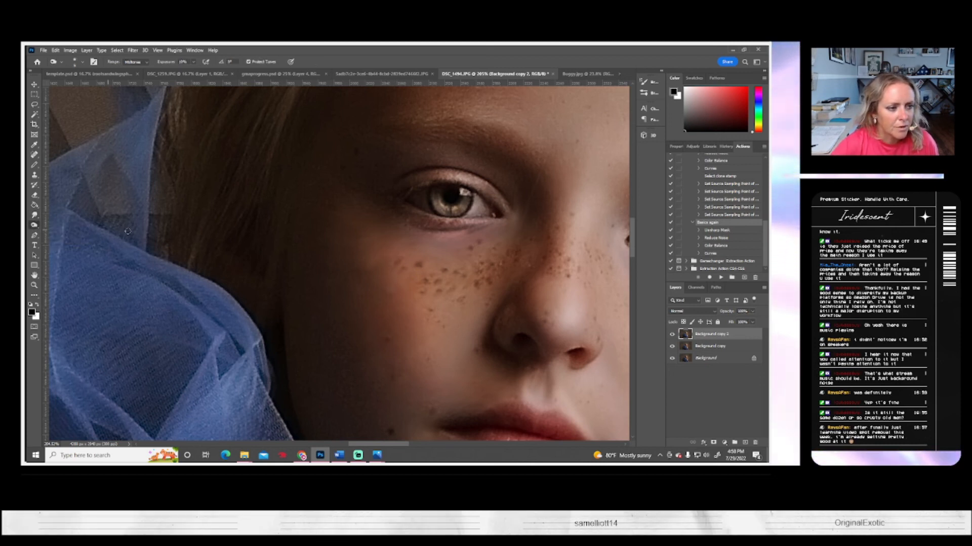
click(74, 61)
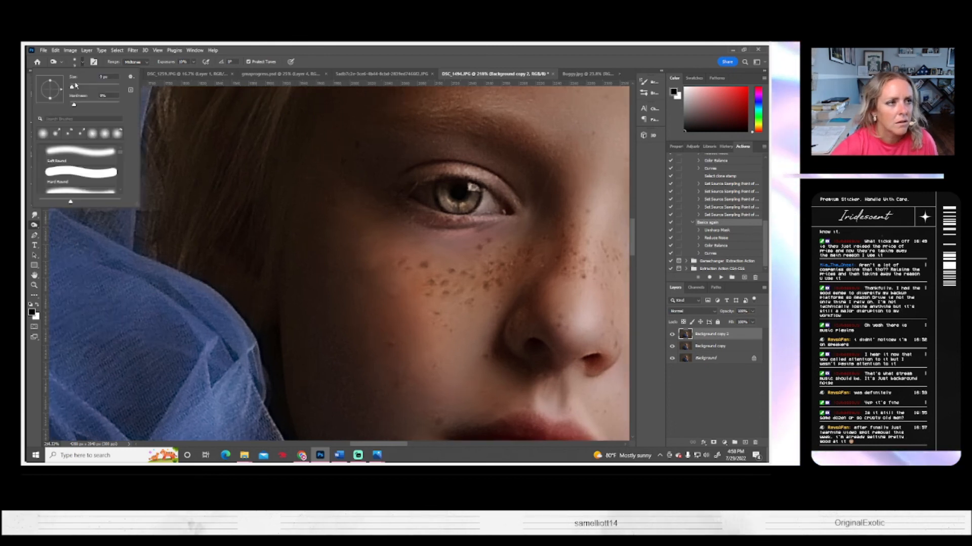
drag(71, 87, 76, 87)
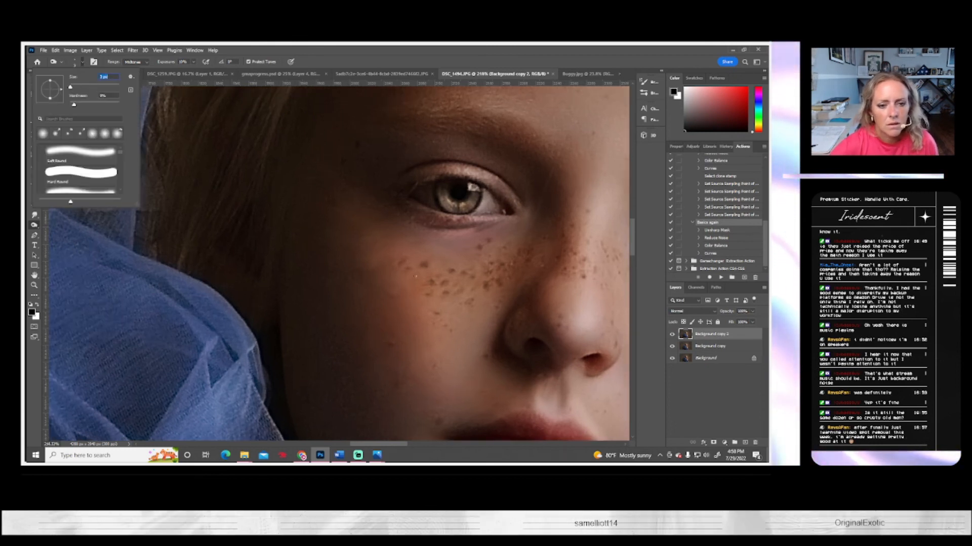
click(403, 263)
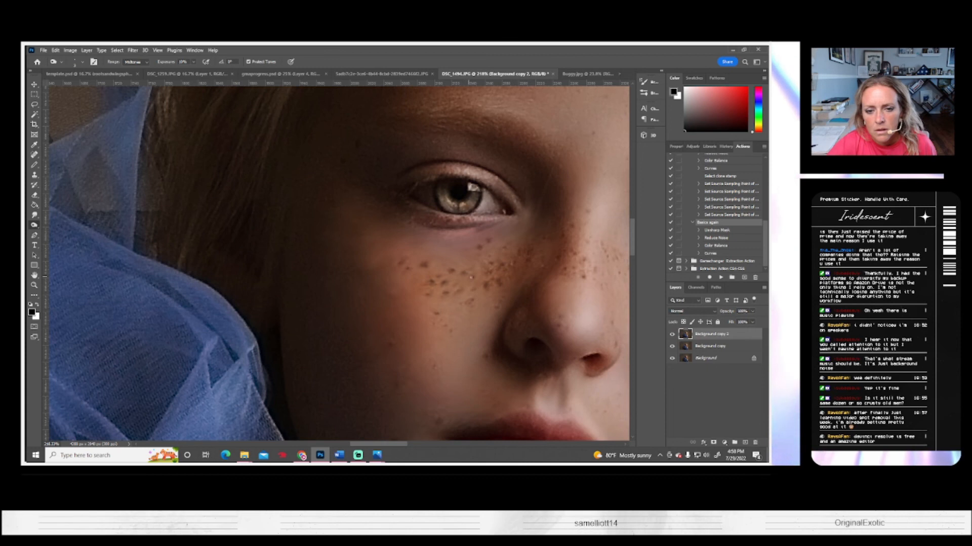
- Smudge the skin around the freckles on the shaded cheek with a small soft Smudge brush
click(34, 217)
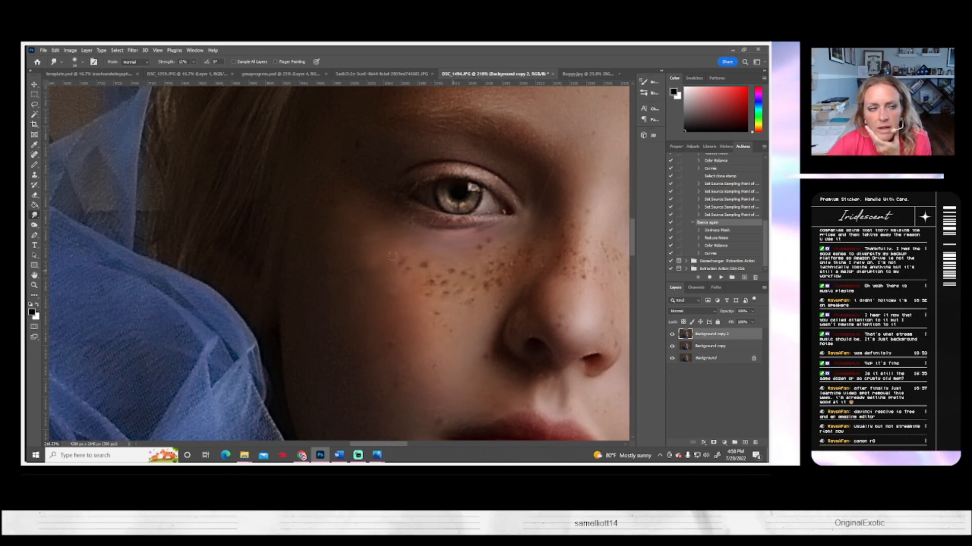
click(84, 62)
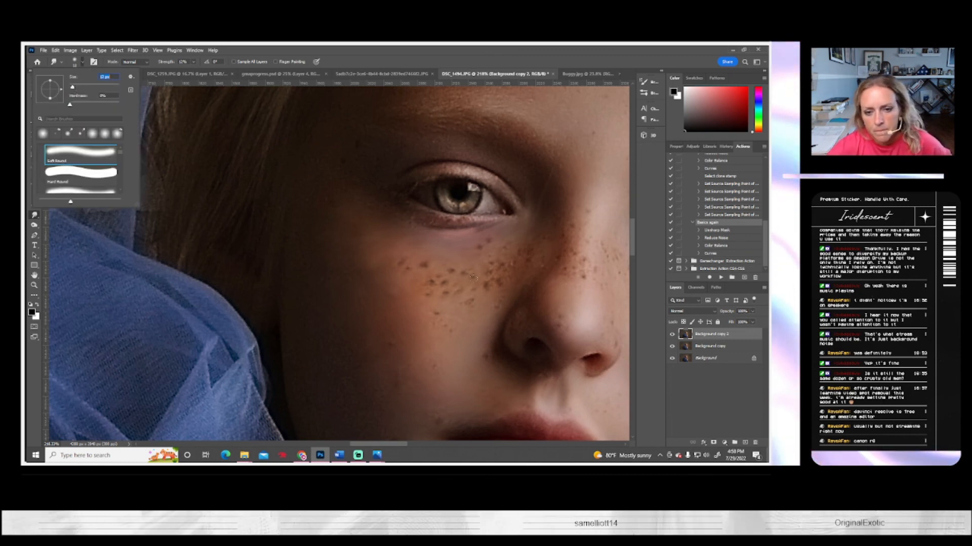
click(495, 278)
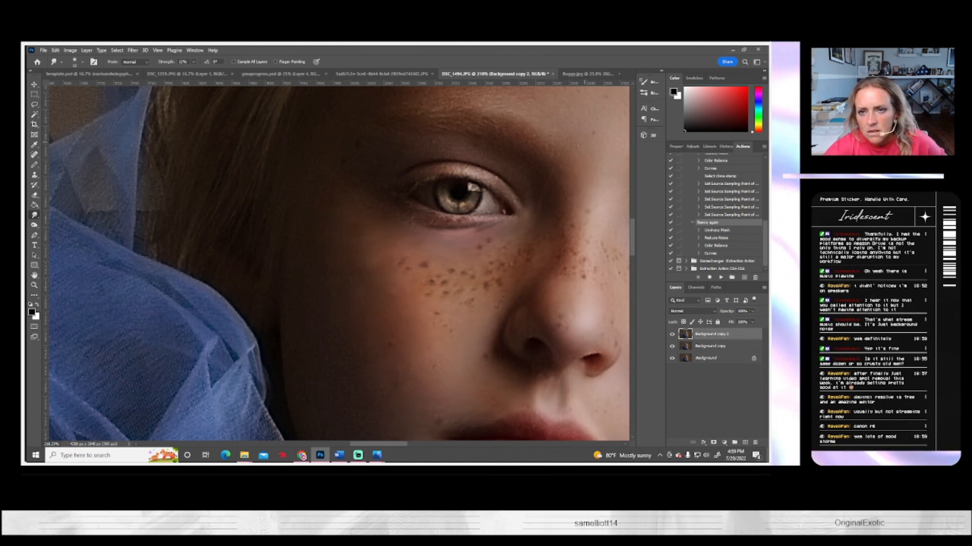
- Smooth the skin on the forehead and the outer shaded cheek with a larger soft Smudge brush
drag(397, 262, 245, 358)
scroll(65, 65, down, 1)
click(82, 63)
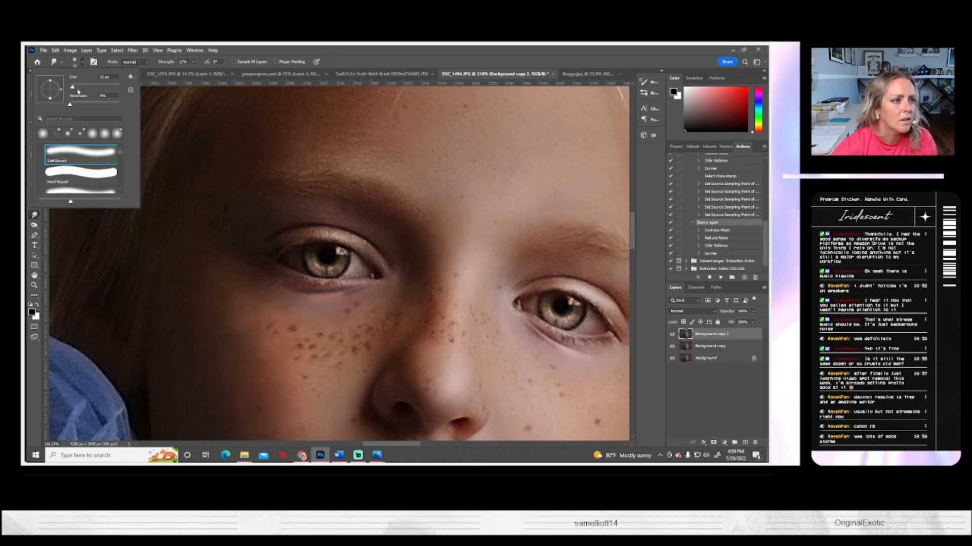
click(83, 86)
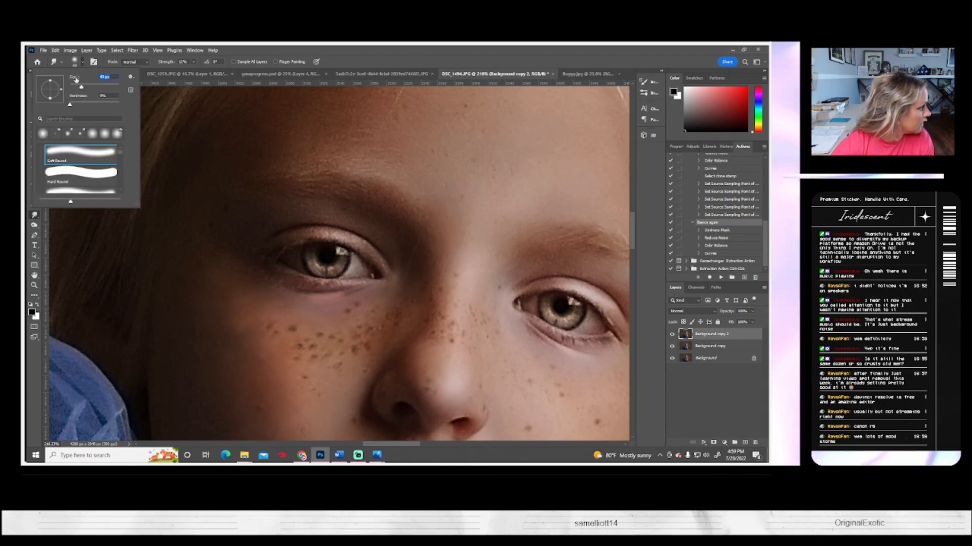
click(397, 195)
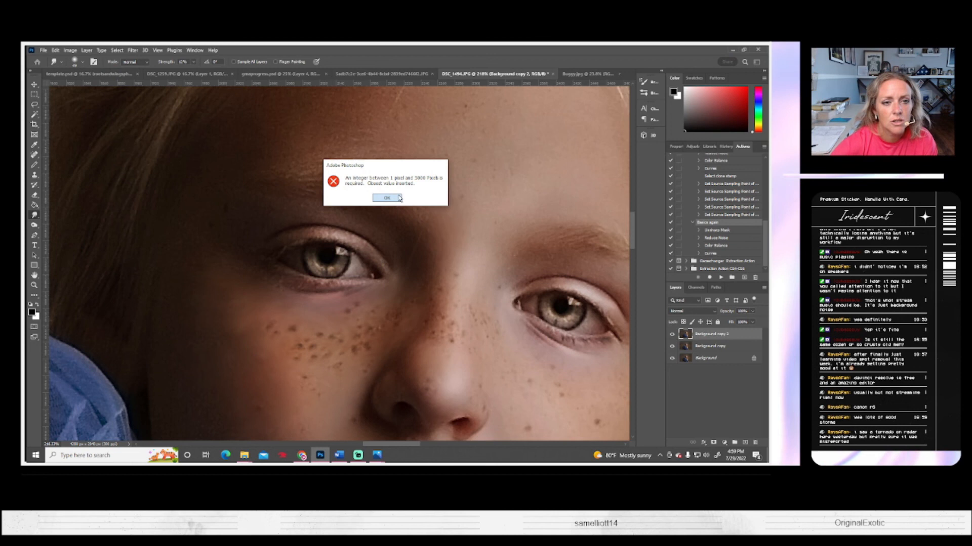
click(393, 198)
drag(451, 212, 419, 330)
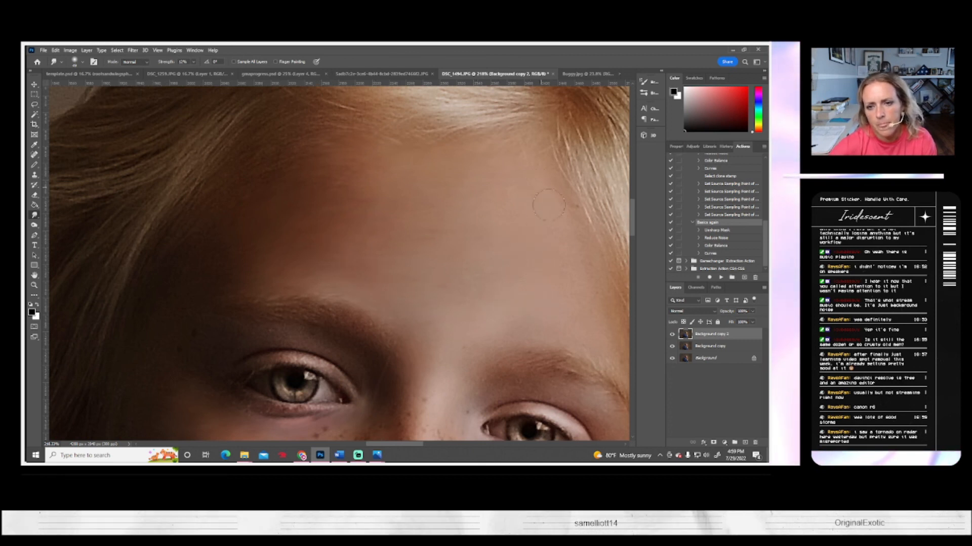
scroll(496, 272, down, 3)
scroll(460, 219, right, 3)
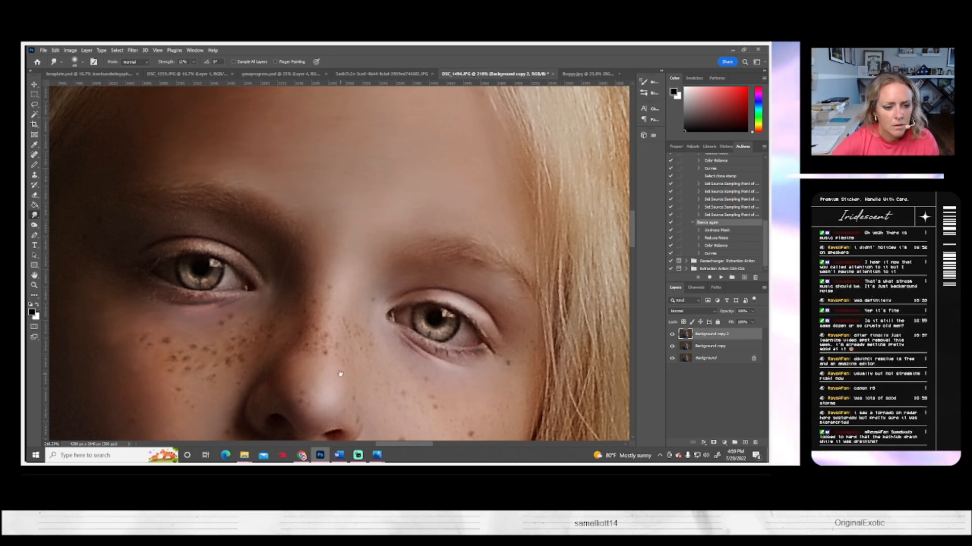
drag(343, 378, 396, 280)
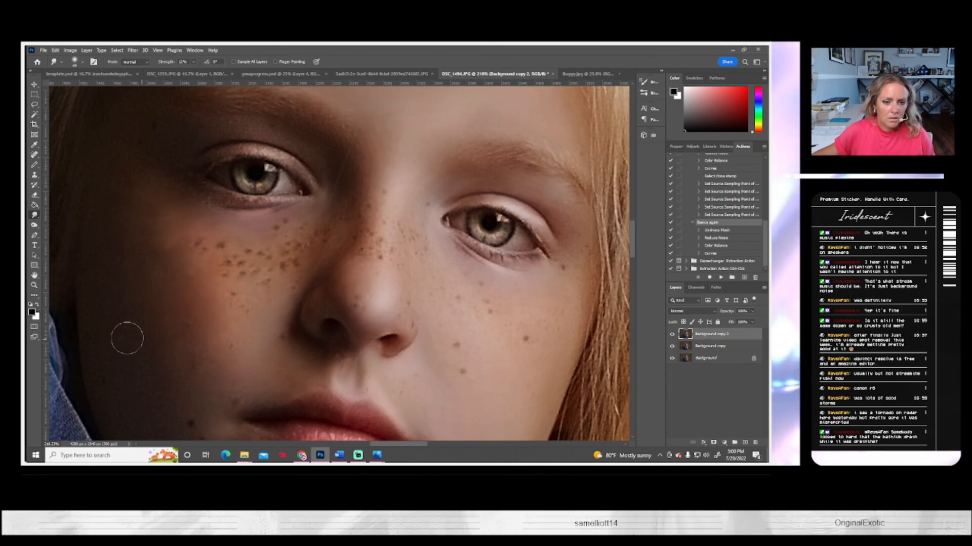
- Burn the freckles on the nose and lit cheek with a very fine Burn brush
click(35, 226)
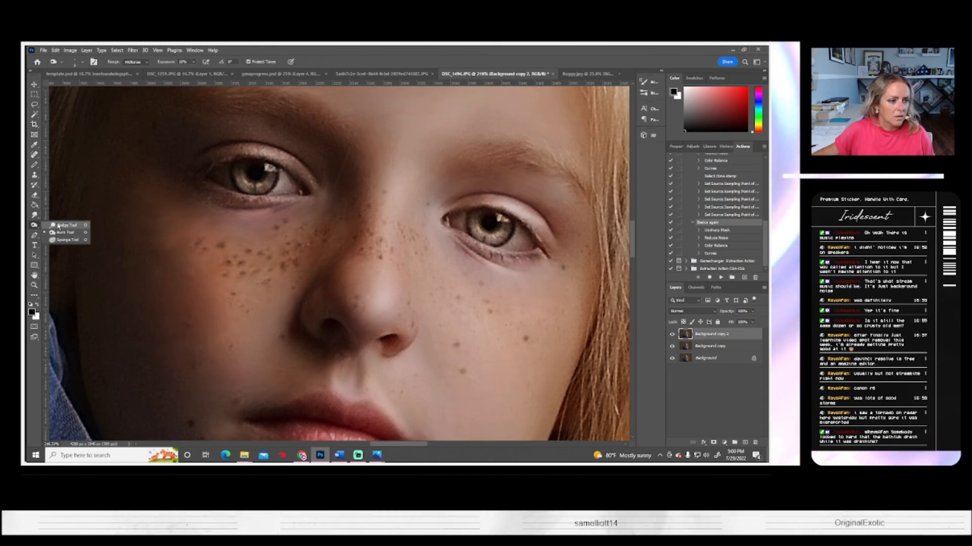
click(63, 233)
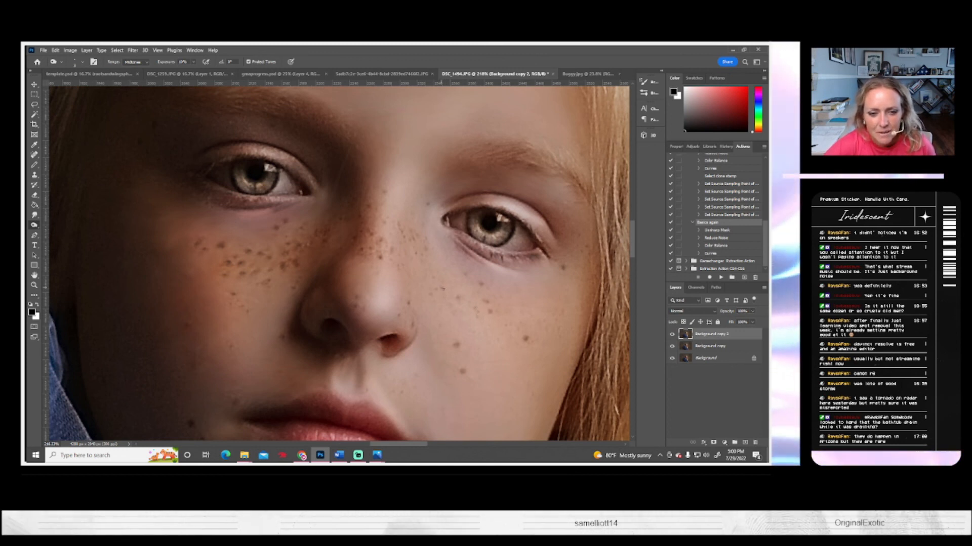
drag(422, 255, 440, 249)
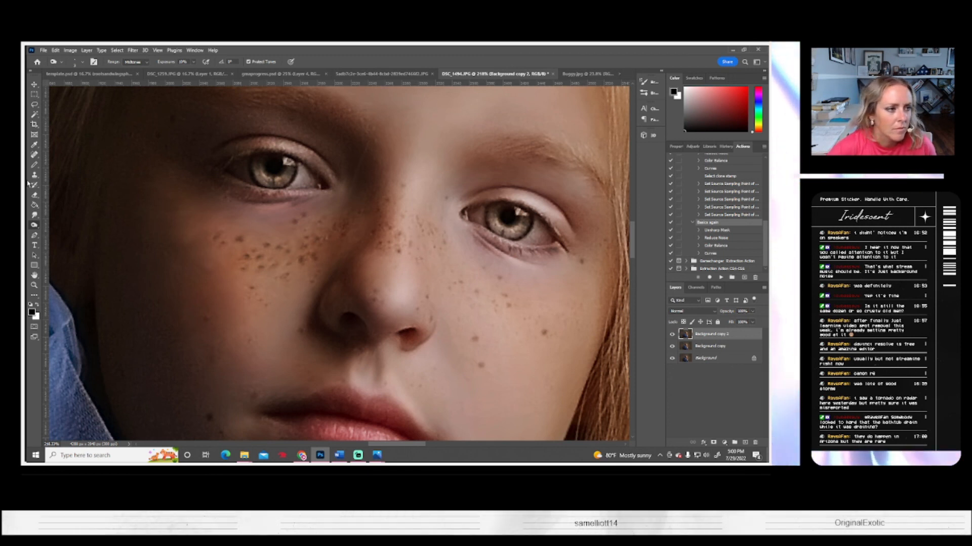
- Smudge the skin between the shaded-side freckles and the nose with a smaller soft brush
click(34, 215)
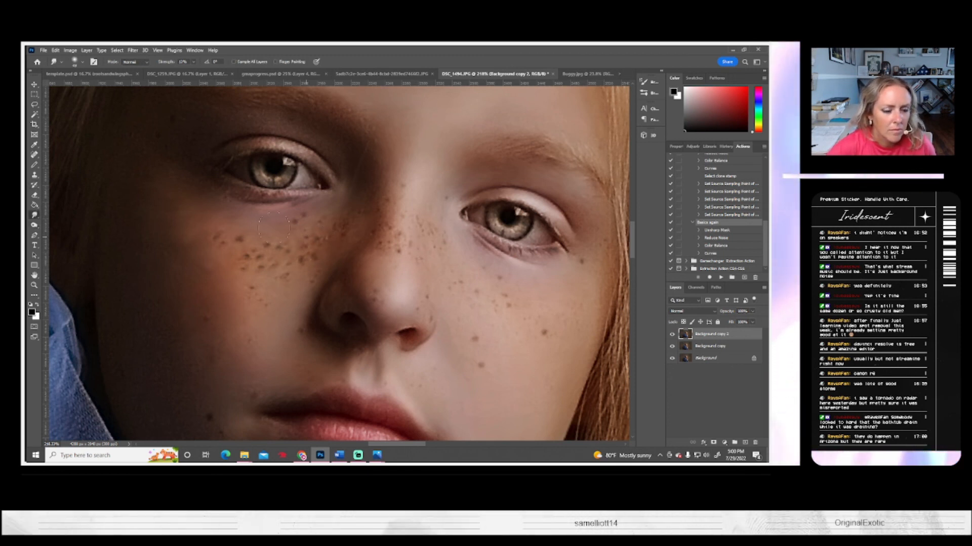
click(76, 62)
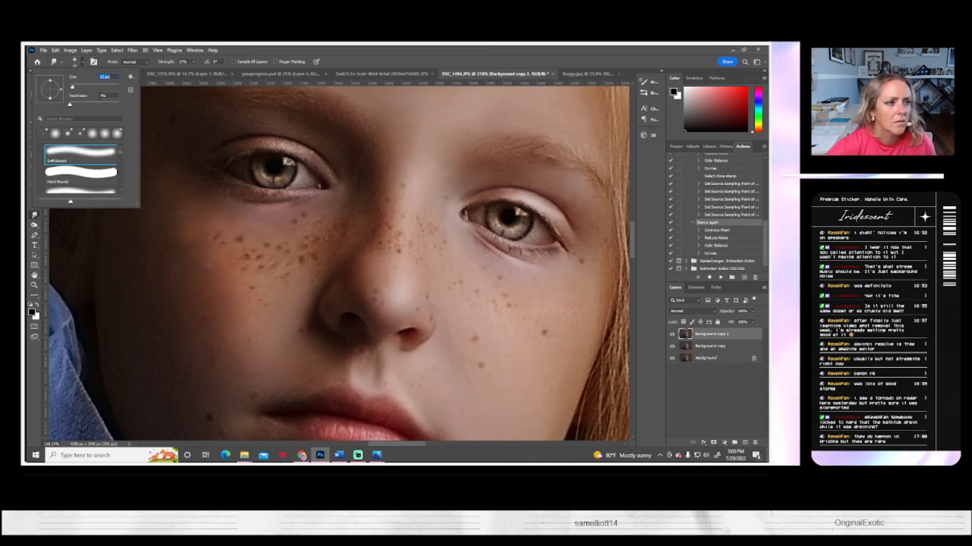
click(326, 245)
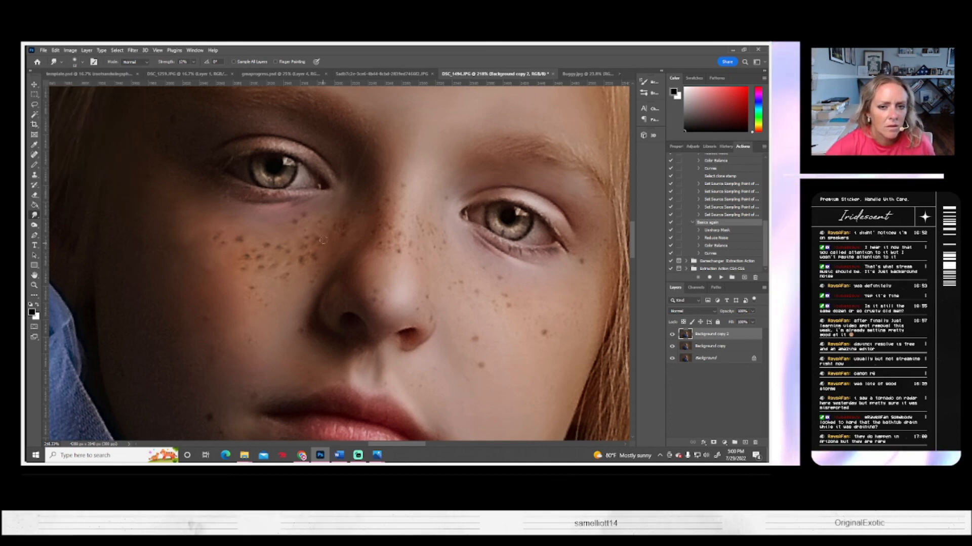
- Remove the small spots beside the inner corner of the lit eye with the Content-Aware Spot Healing Brush
click(34, 154)
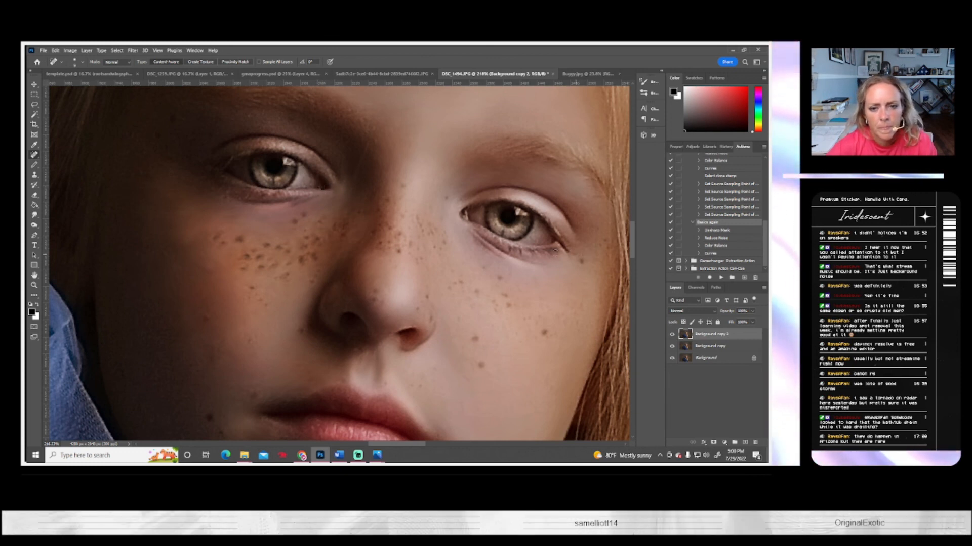
click(466, 216)
scroll(471, 218, left, 1)
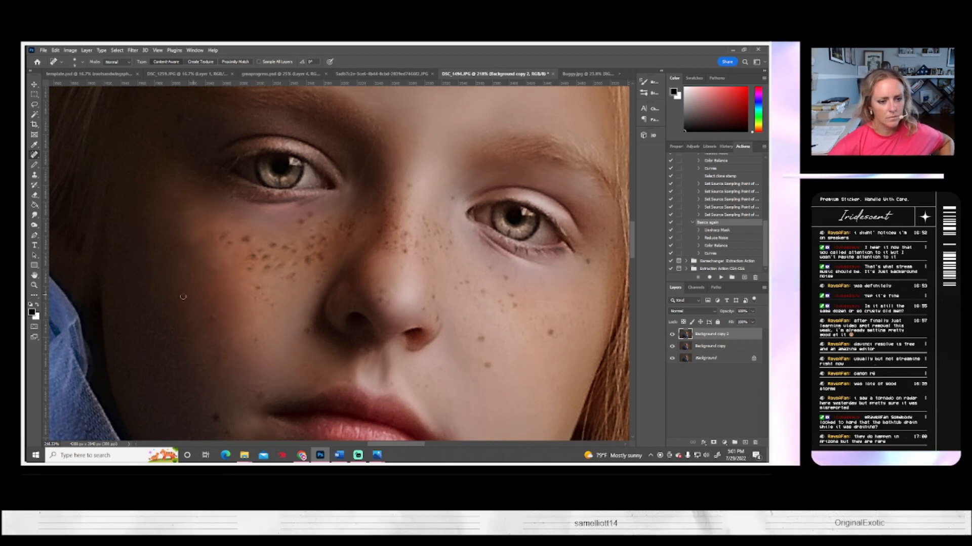
- Compare the whole portrait with and without the Background copy 2 layer
key(z)
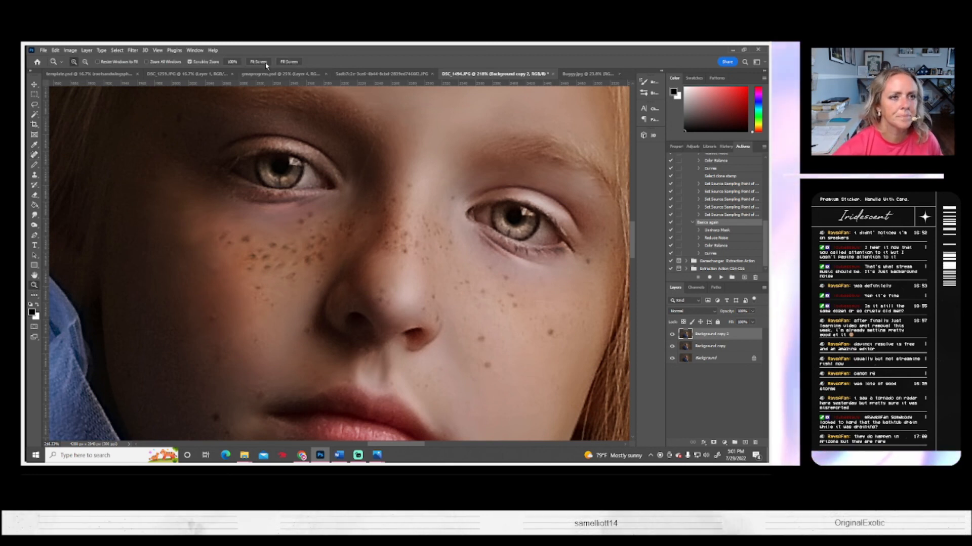
click(289, 61)
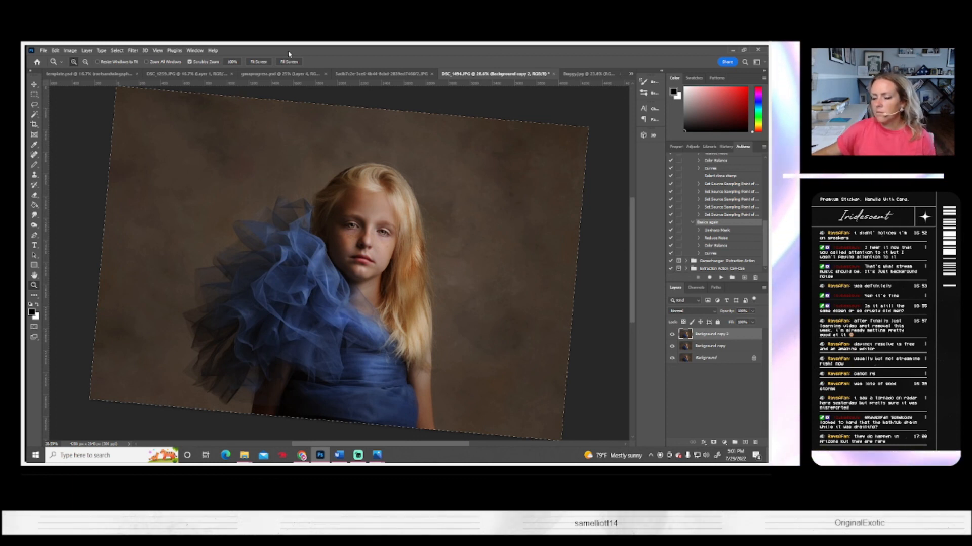
click(671, 335)
click(672, 335)
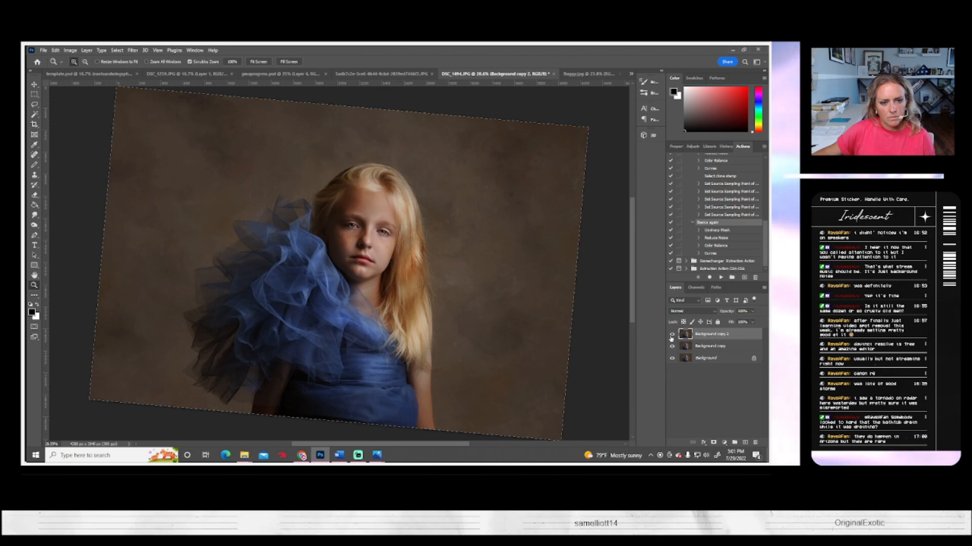
- Flatten the portrait's layers and save the image as a new JPEG at quality 10 with the Baseline Standard format
click(87, 50)
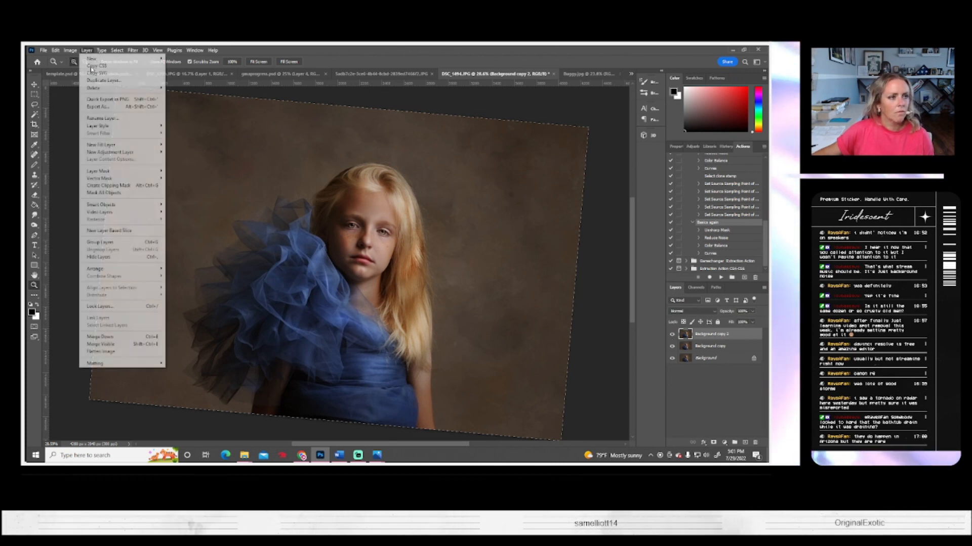
click(109, 354)
click(43, 50)
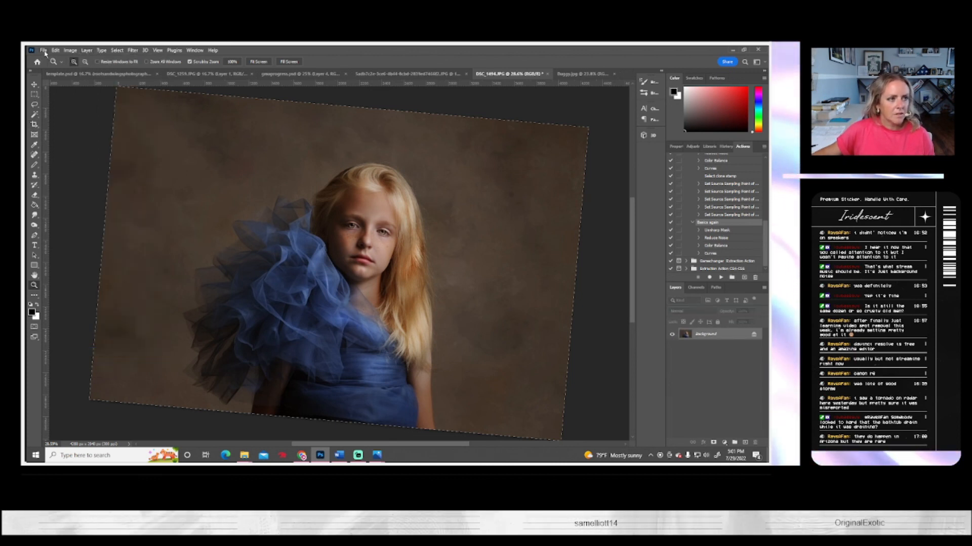
click(61, 143)
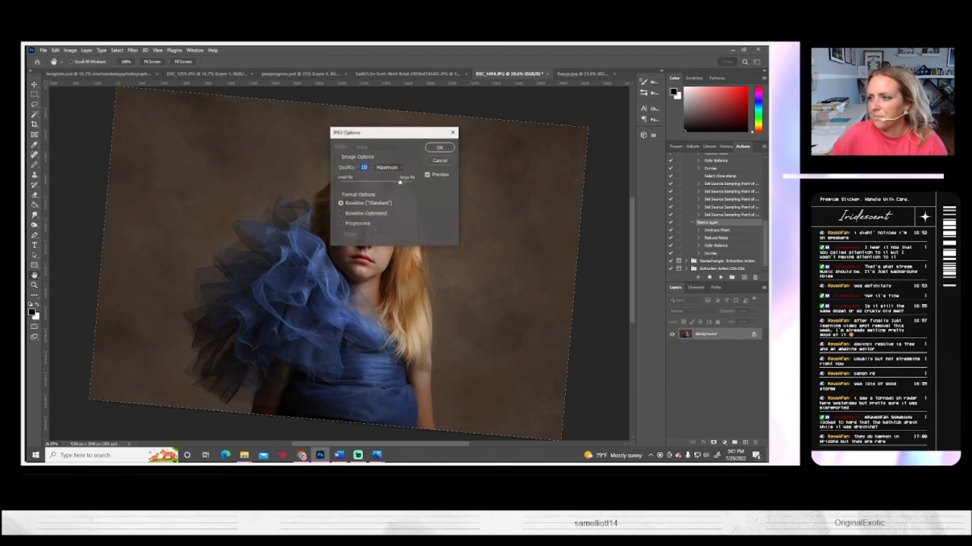
click(439, 148)
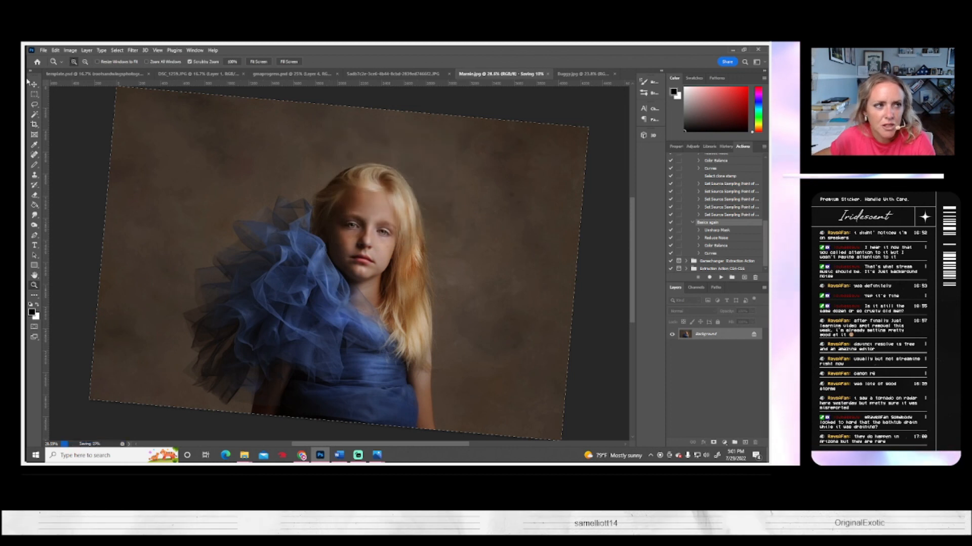
- Save another JPEG copy of the flattened portrait
click(43, 50)
click(52, 145)
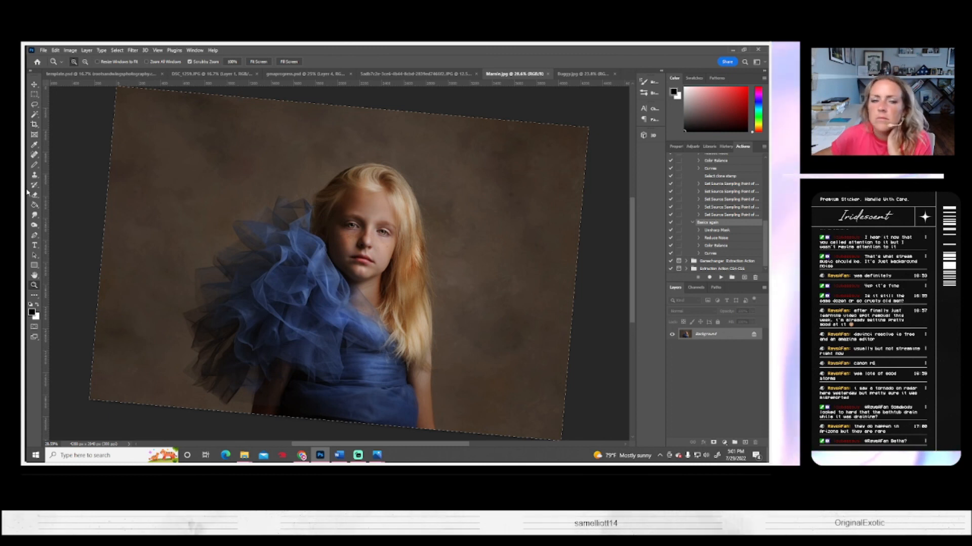
click(43, 51)
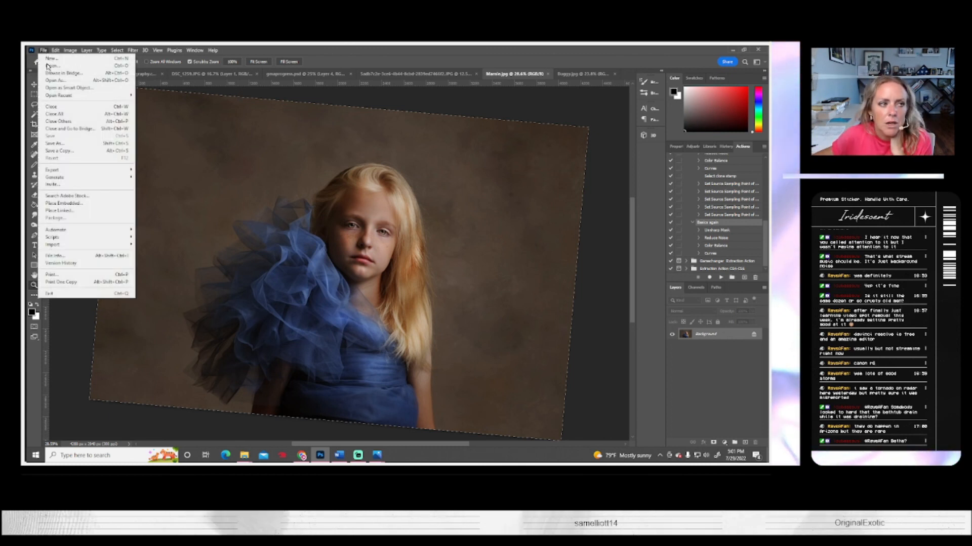
click(56, 144)
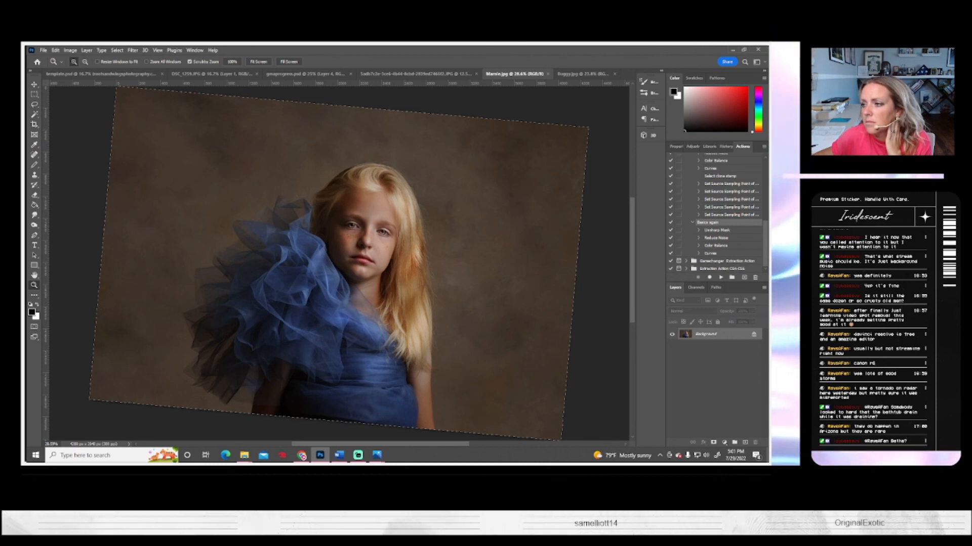
key(ctrl+s)
click(441, 148)
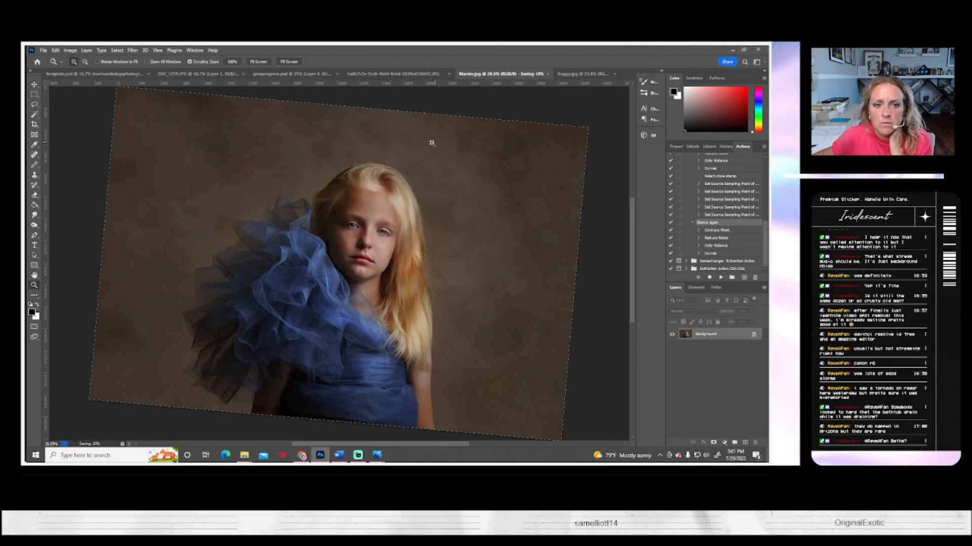
- Save a further JPEG copy of the portrait at quality 10, Maximum, with the Baseline Standard format
click(44, 50)
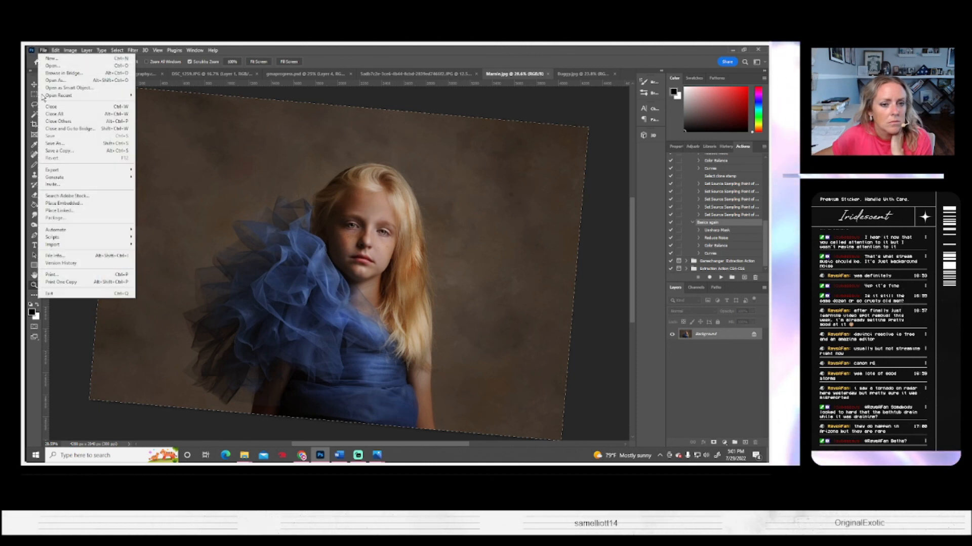
click(59, 143)
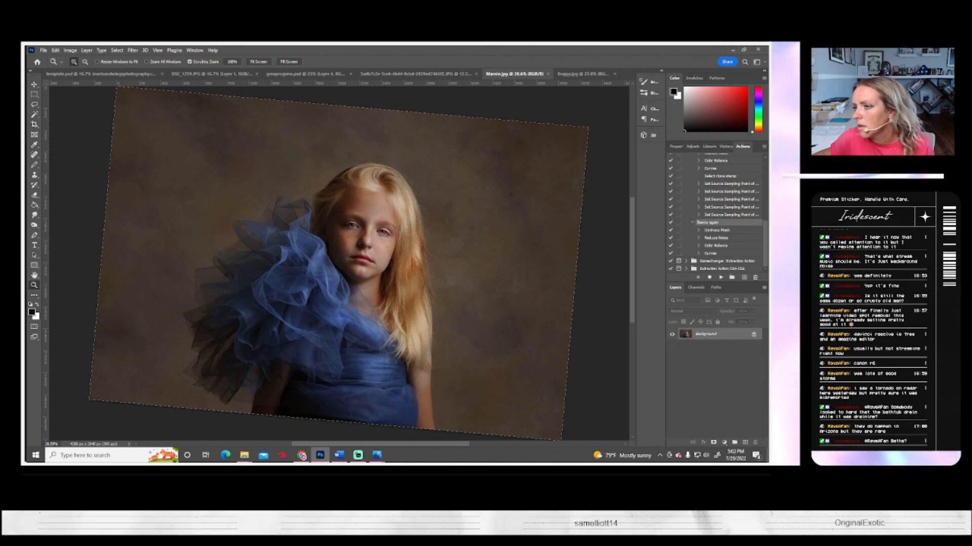
key(ctrl+s)
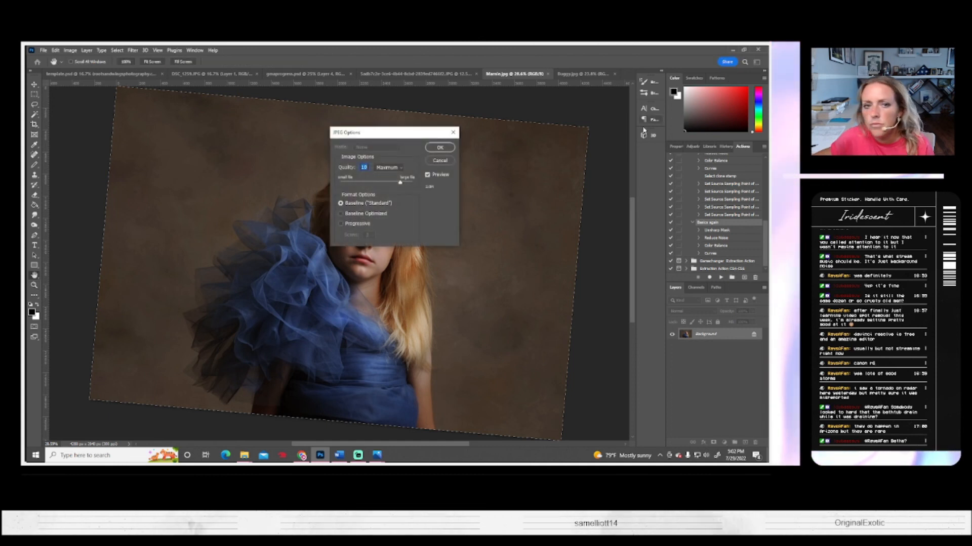
click(441, 149)
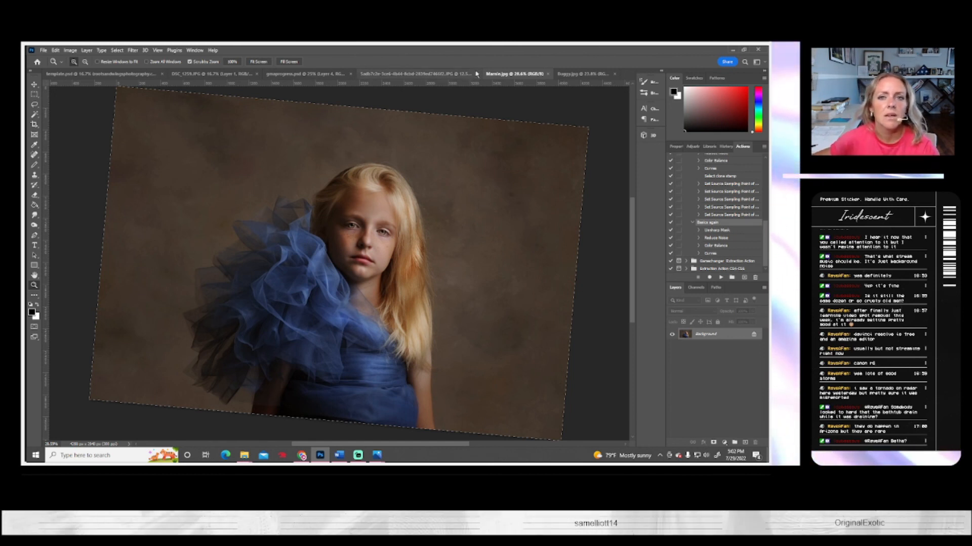
- Close the rotated blue-dress portrait and reopen its saved JPEG copy
click(546, 75)
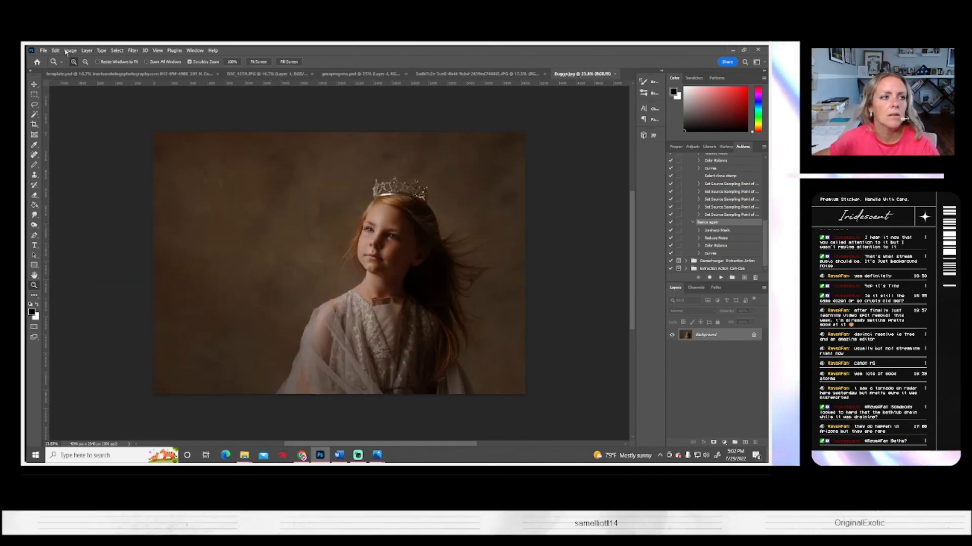
click(44, 51)
click(51, 67)
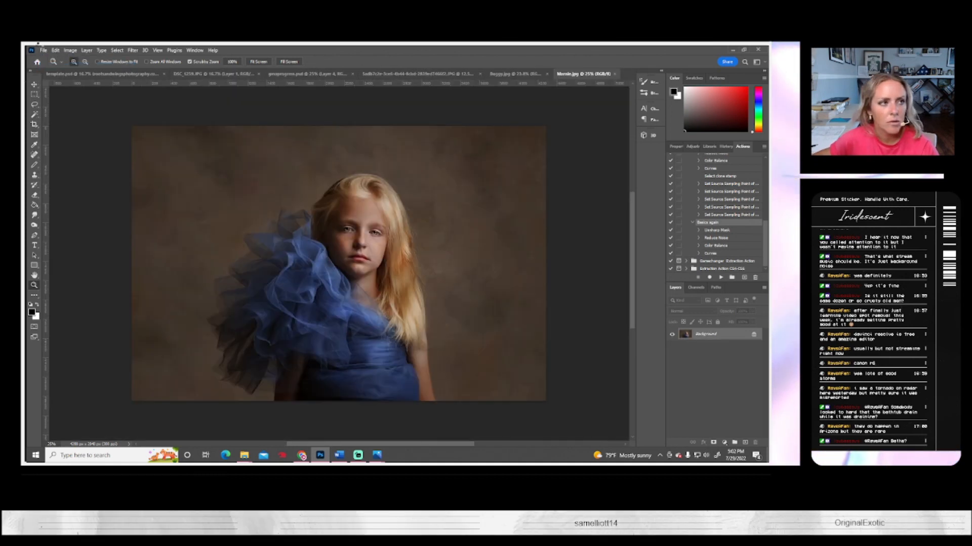
click(44, 50)
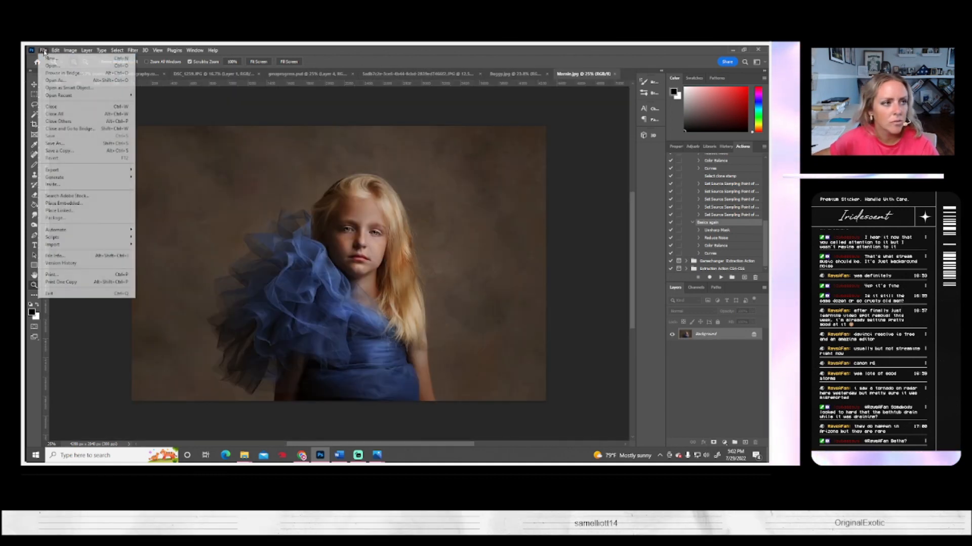
click(56, 143)
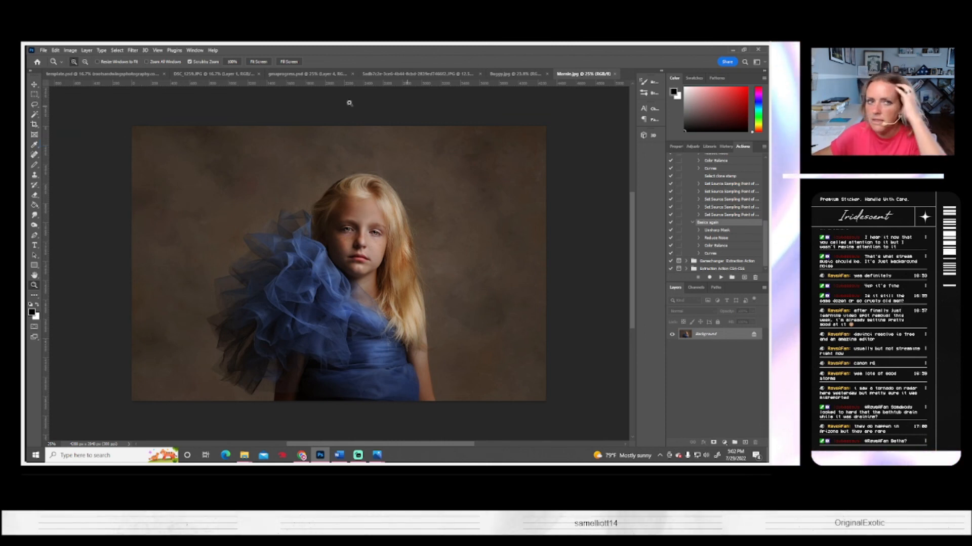
- Look through the other open documents and compare the man-and-castle composite with and without Layer 1
click(299, 74)
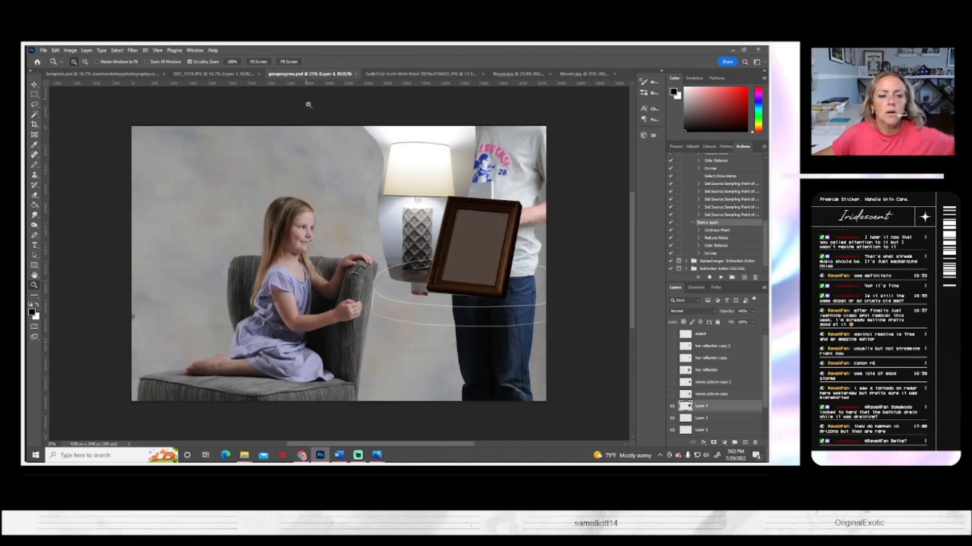
click(420, 74)
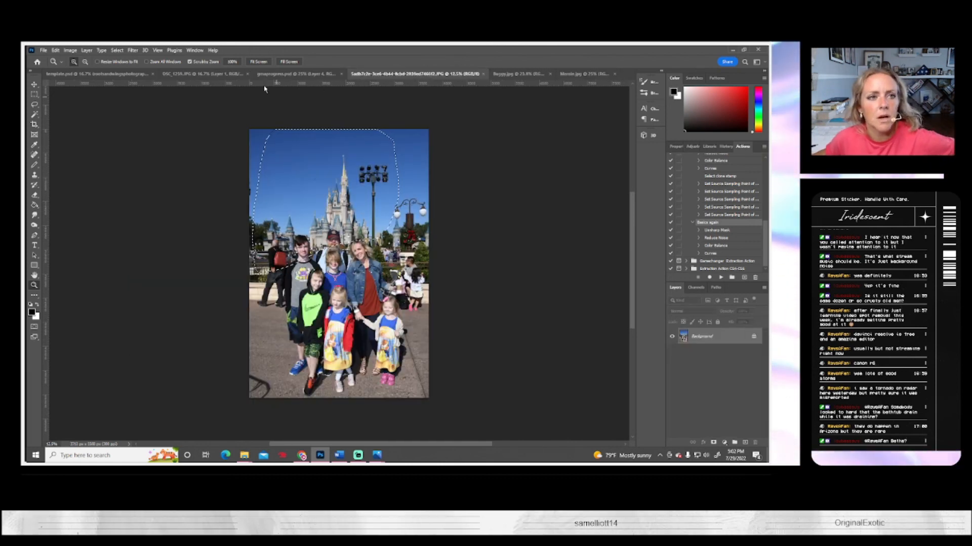
click(205, 74)
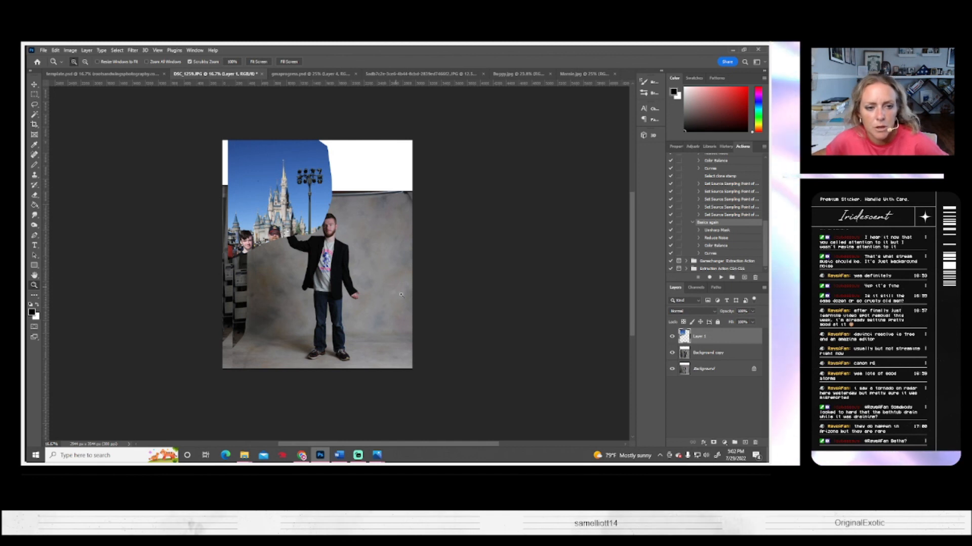
click(120, 75)
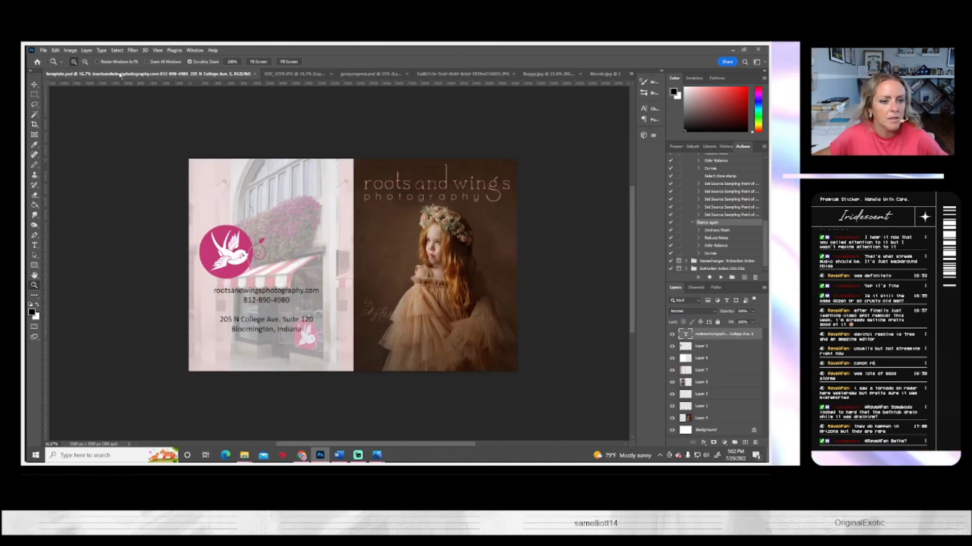
click(233, 74)
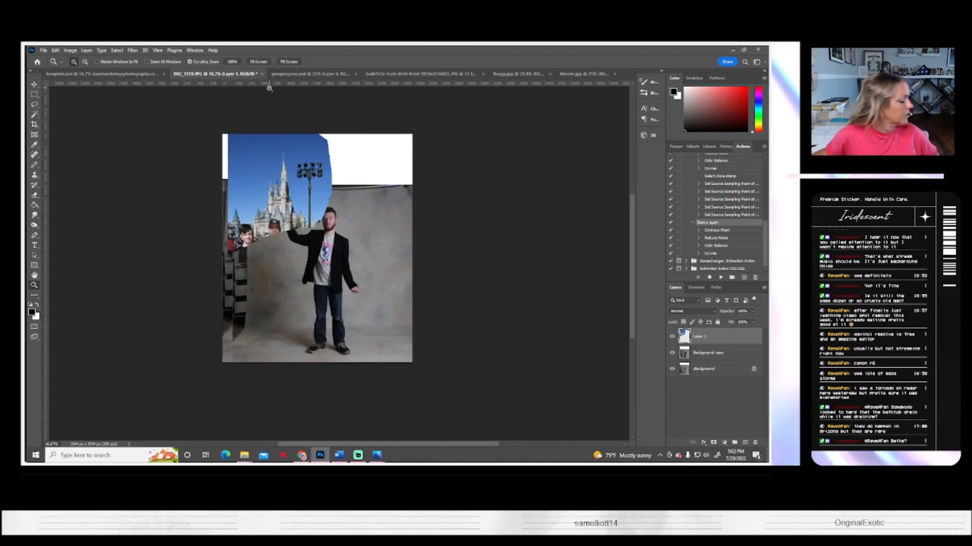
click(672, 337)
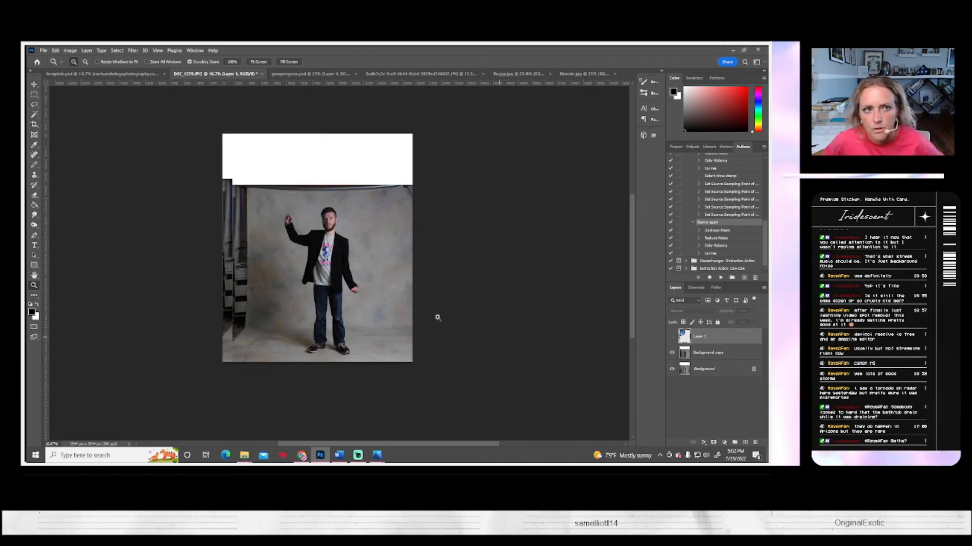
click(672, 336)
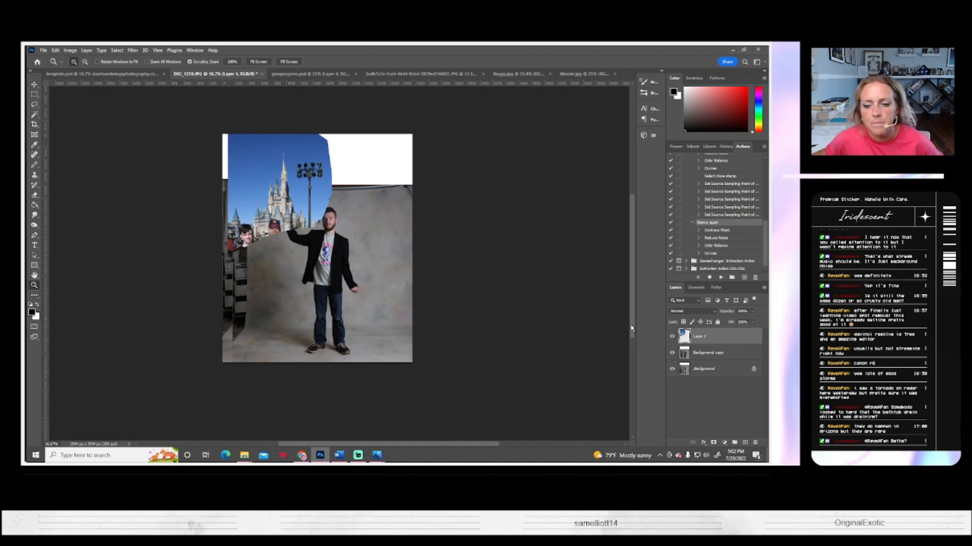
- Save the layered man-and-castle composite as the Photoshop file partners start.psd
click(43, 50)
click(84, 144)
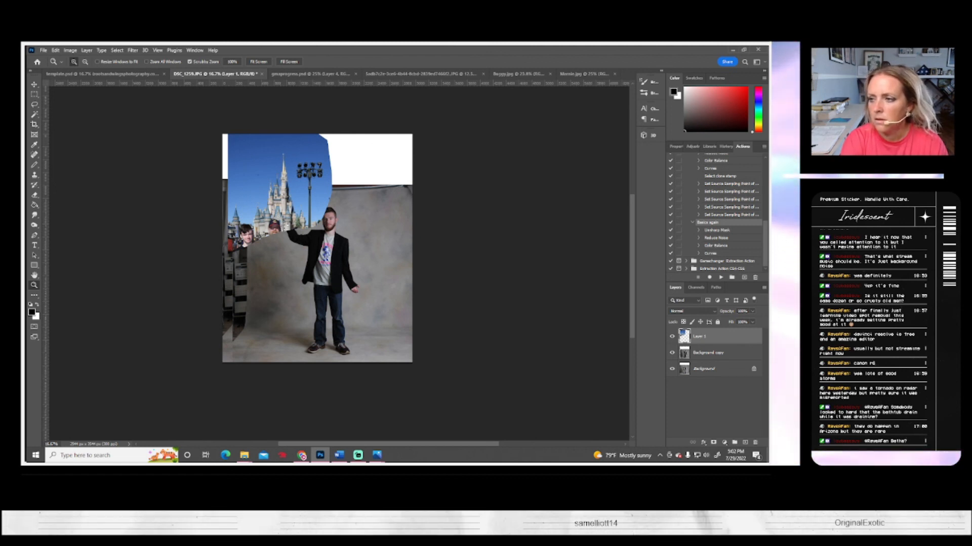
key(Return)
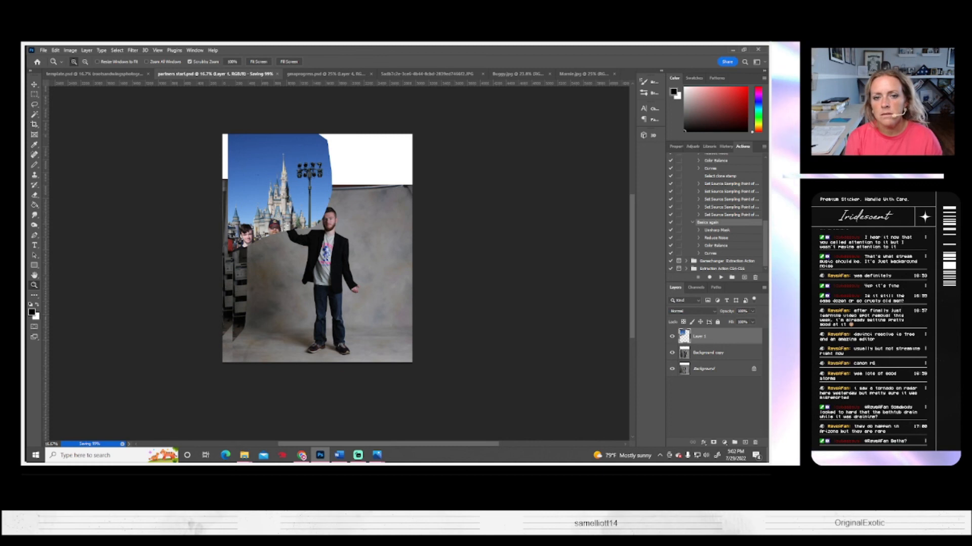